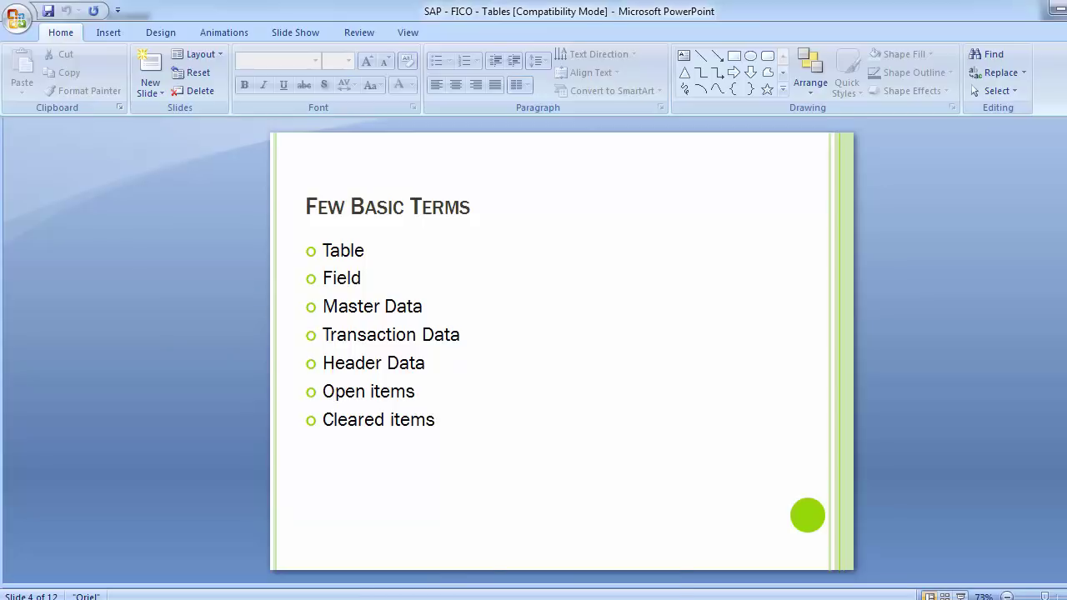
Switch to SAP and open transaction FB50 for entering a G/L account document.
mouse_move(434, 588)
left_click(551, 534)
left_click(96, 43)
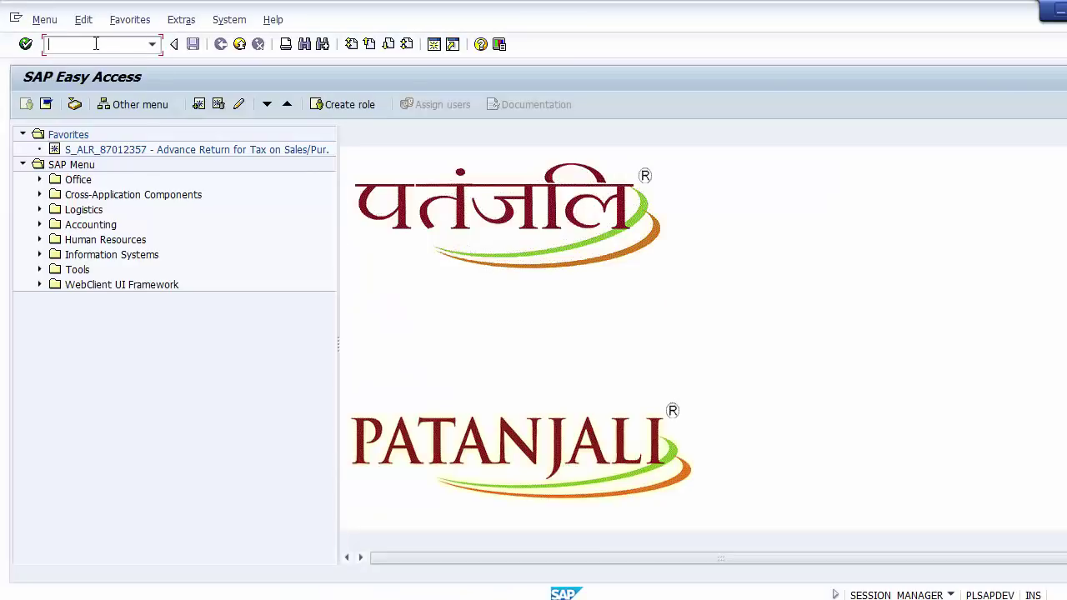
type("fb50")
key("Return")
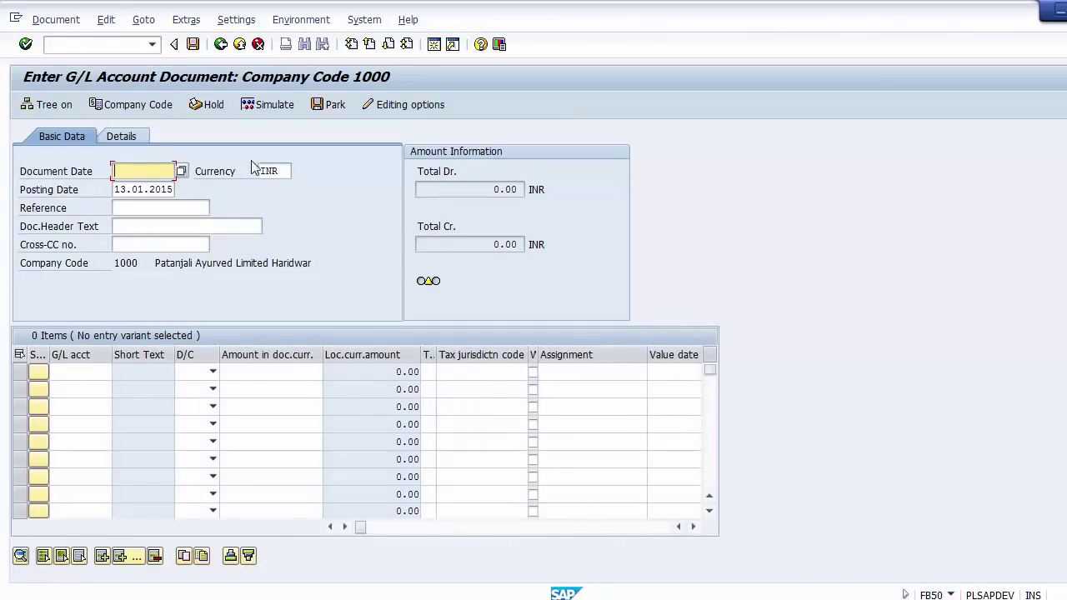
Examine the header and line item fields of the G/L document, including posting date, currency, reference, G/L account, amount and assignment.
left_click(136, 190)
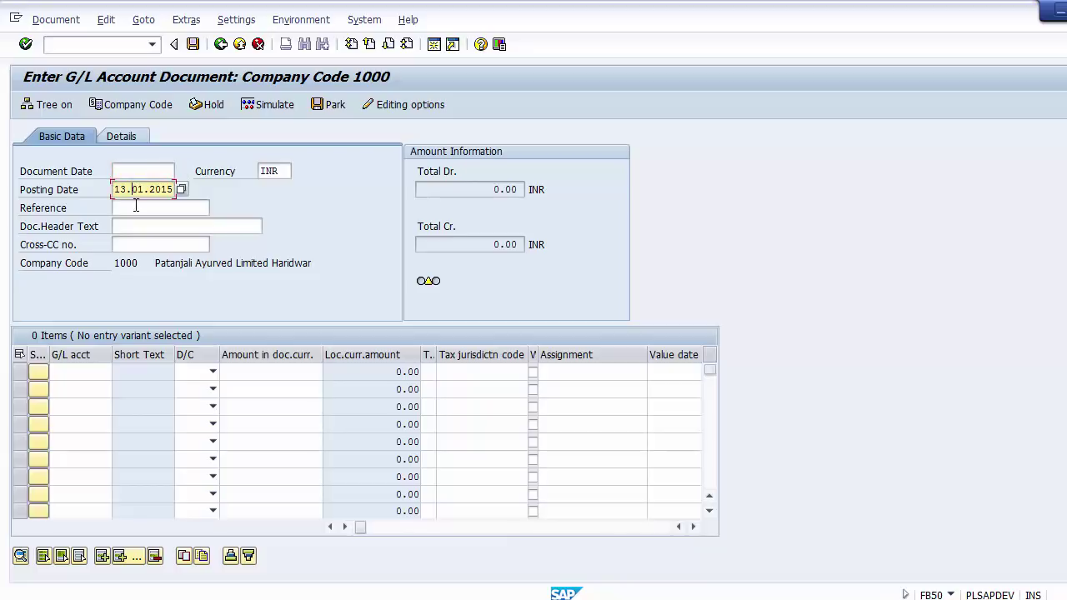
left_click(140, 210)
left_click(79, 374)
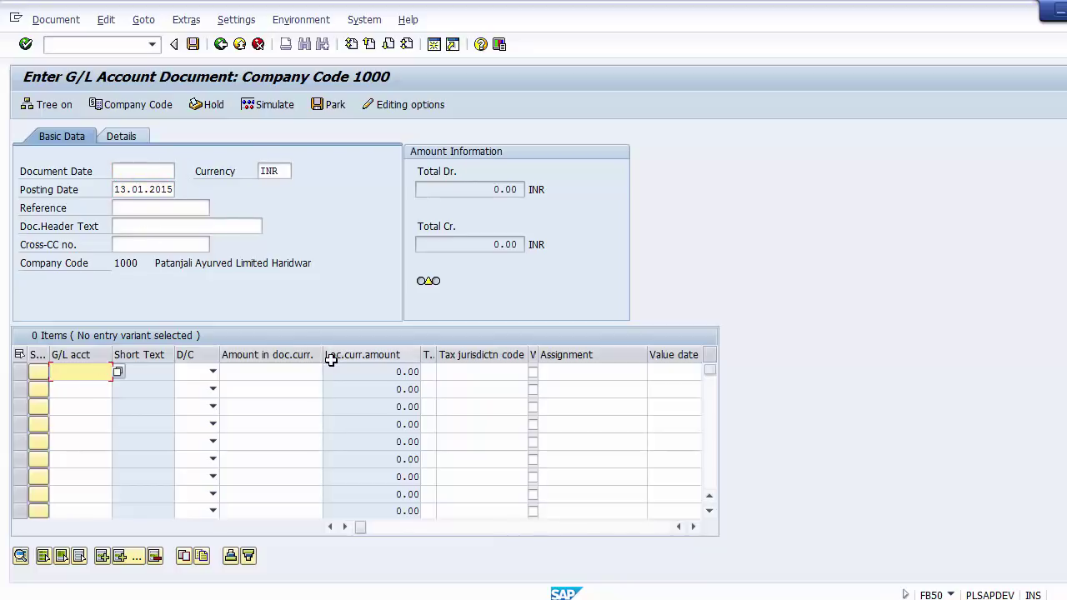
left_click(283, 380)
left_click(495, 406)
left_click(600, 406)
left_click(602, 389)
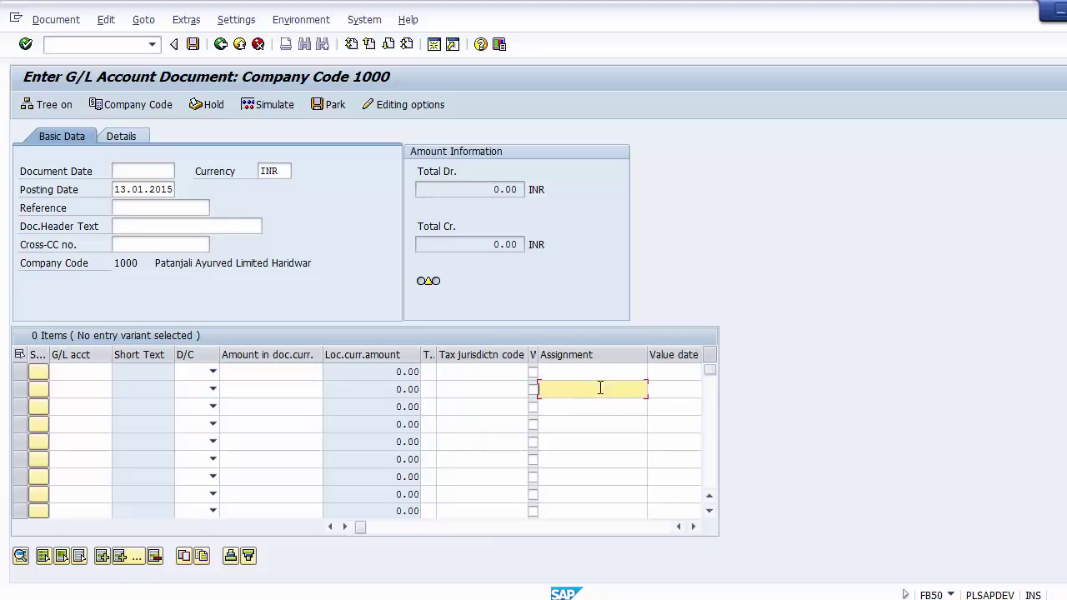
left_click(287, 453)
left_click(270, 396)
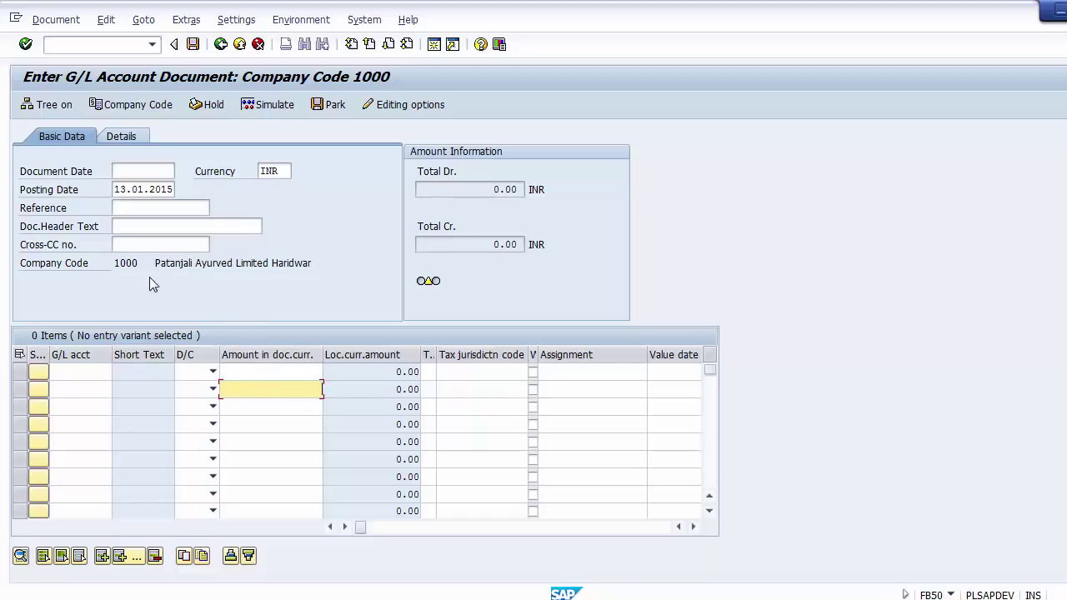
left_click(135, 172)
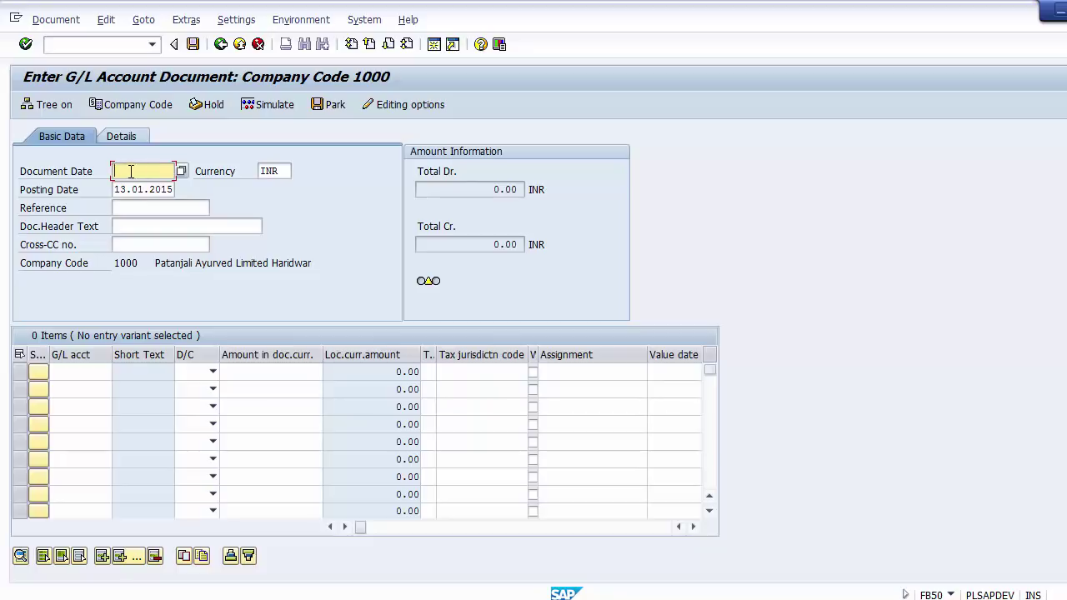
left_click(264, 171)
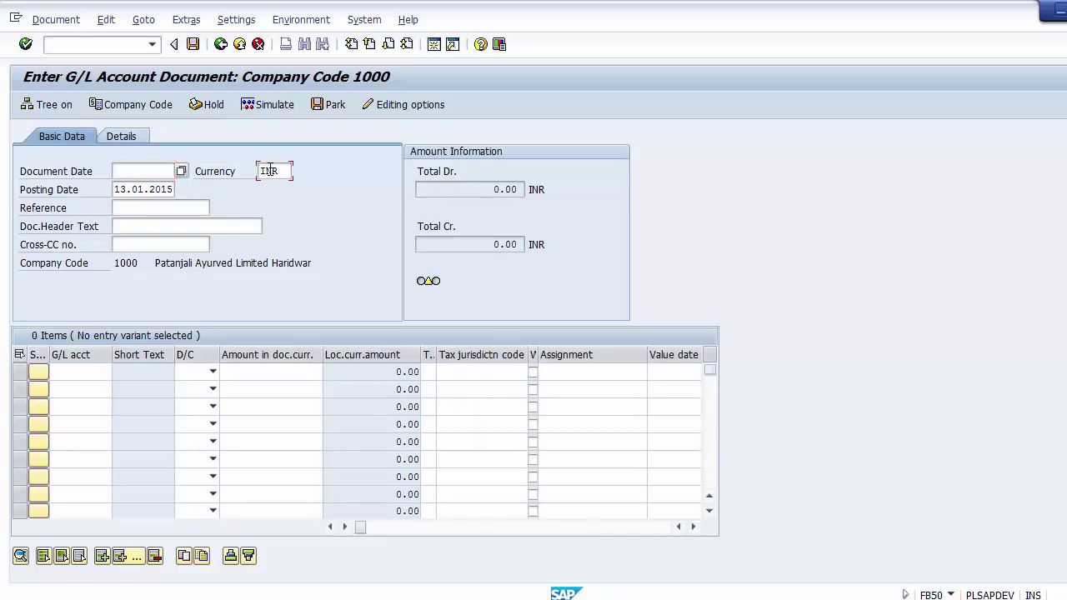
left_click(261, 373)
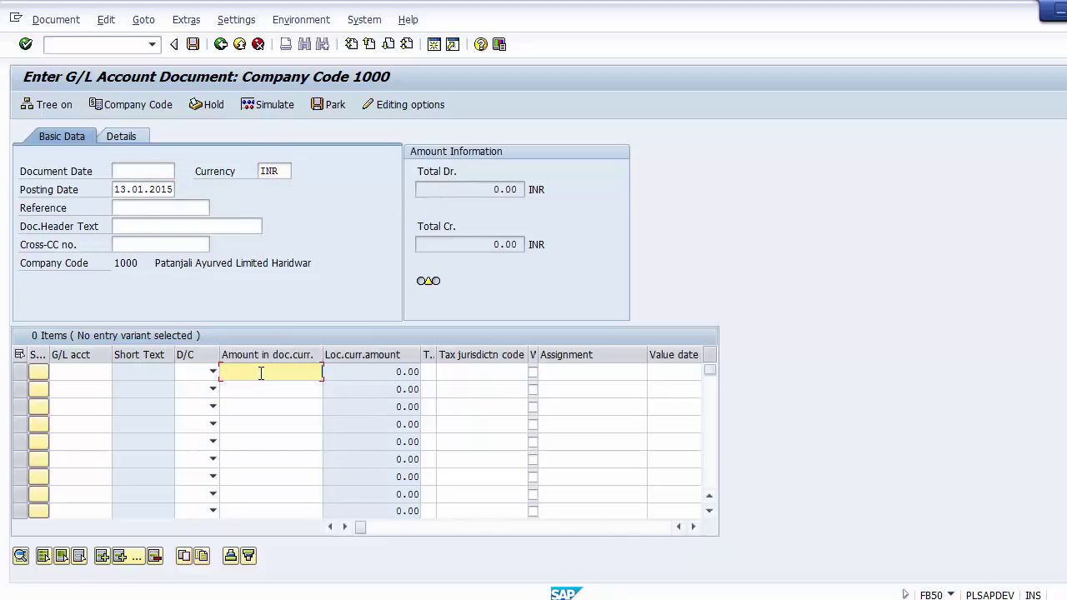
left_click(104, 377)
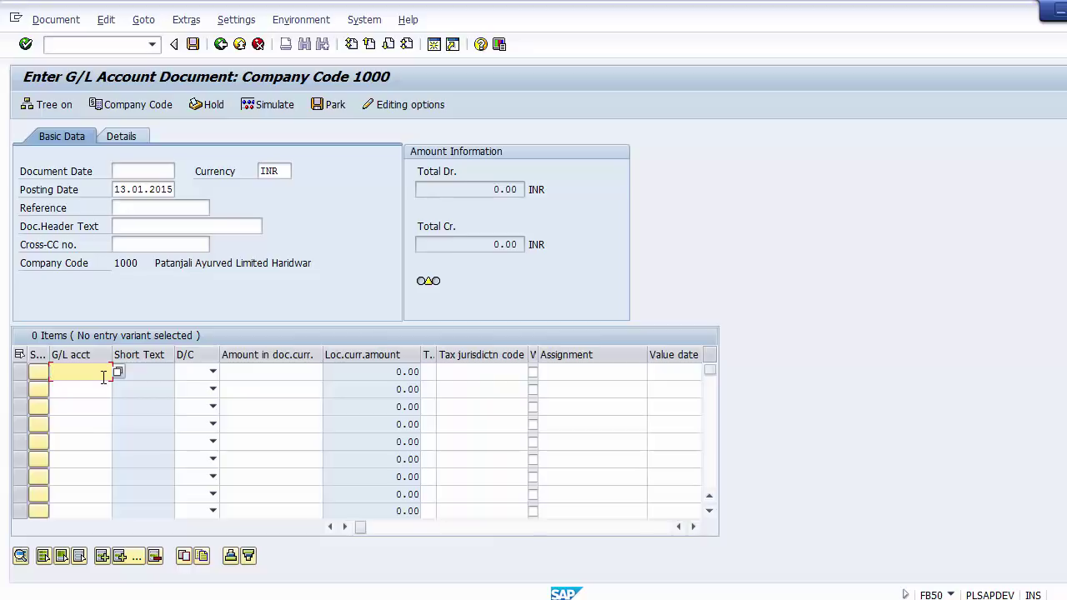
key("alt+Tab")
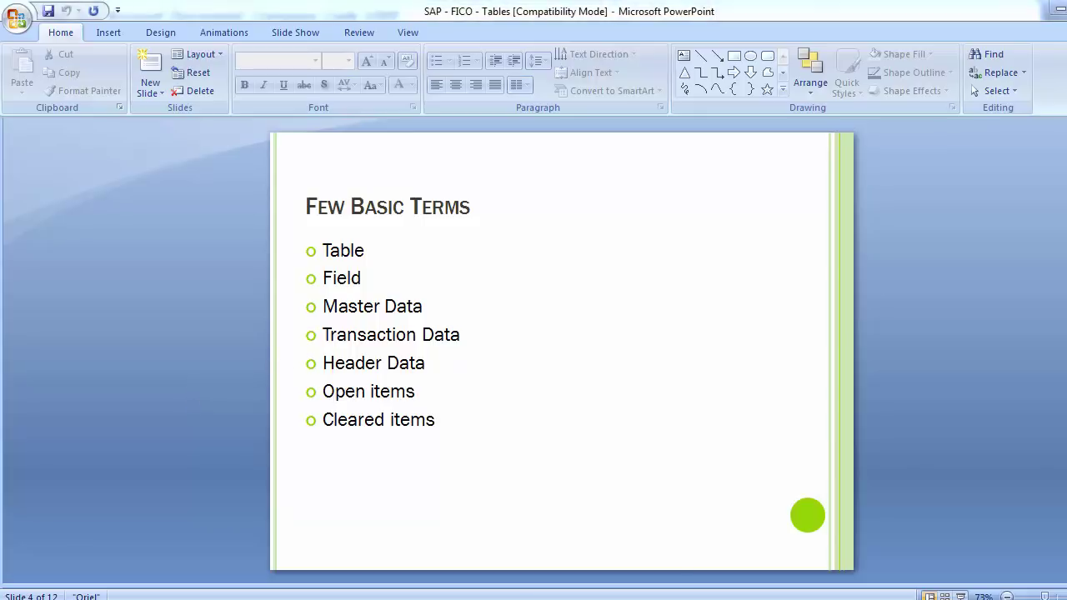
left_click(543, 531)
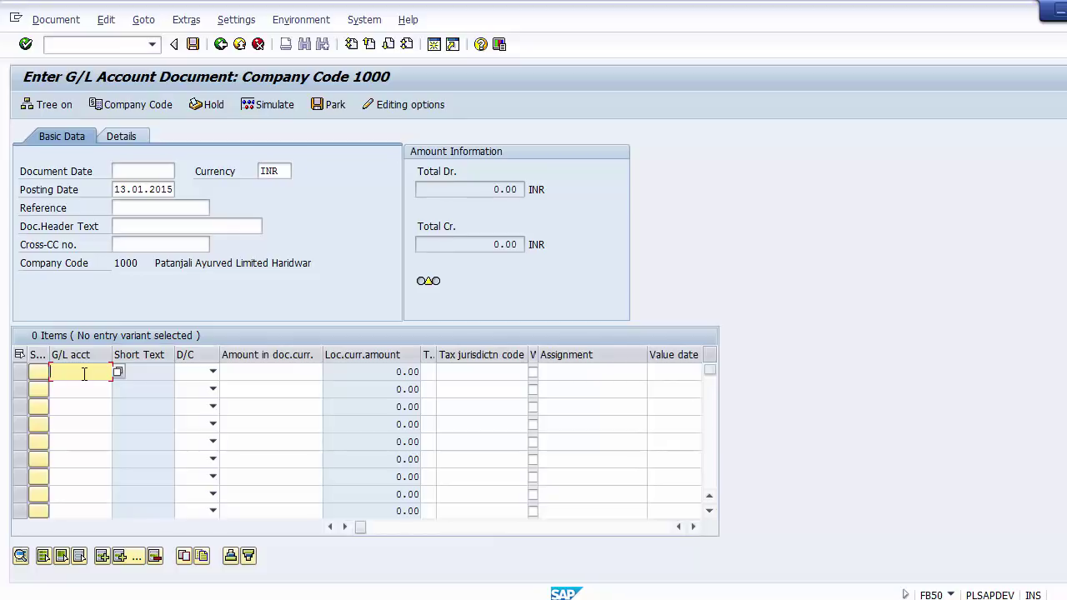
key("alt+Tab")
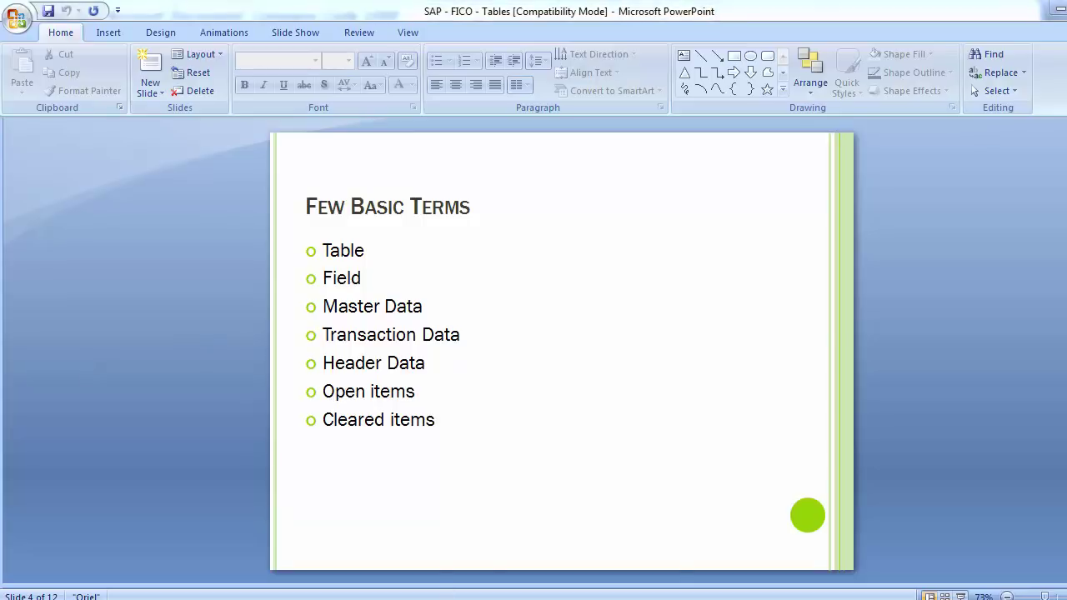
Return to SAP and leave the G/L document entry for transaction FBL1N, the vendor line item display.
key("alt+Tab")
left_click(78, 50)
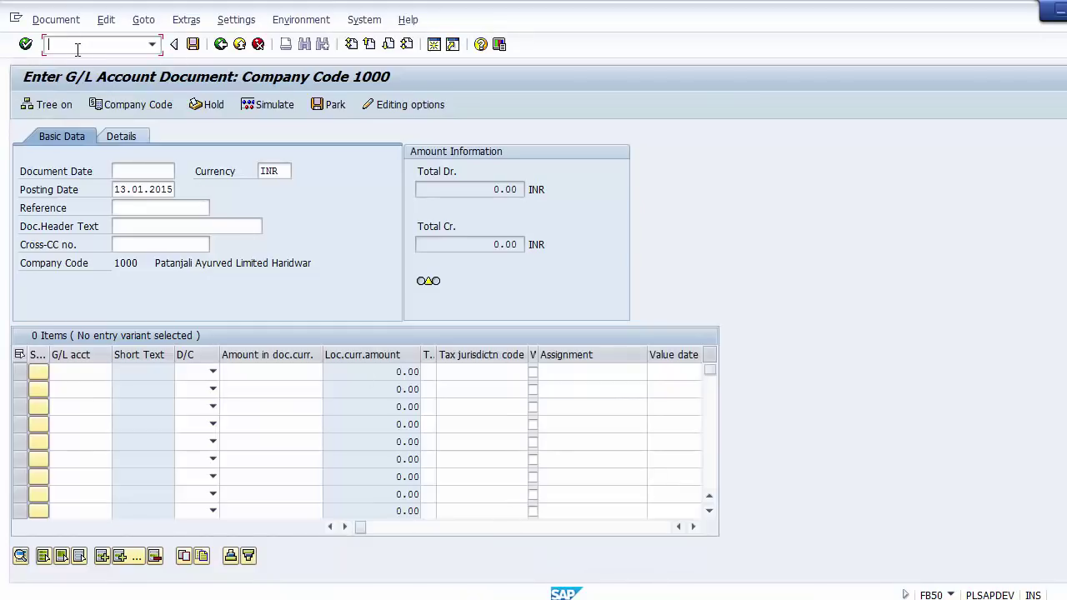
type("/mn")
key("BackSpace")
key("BackSpace")
type("nfbl1n")
key("Return")
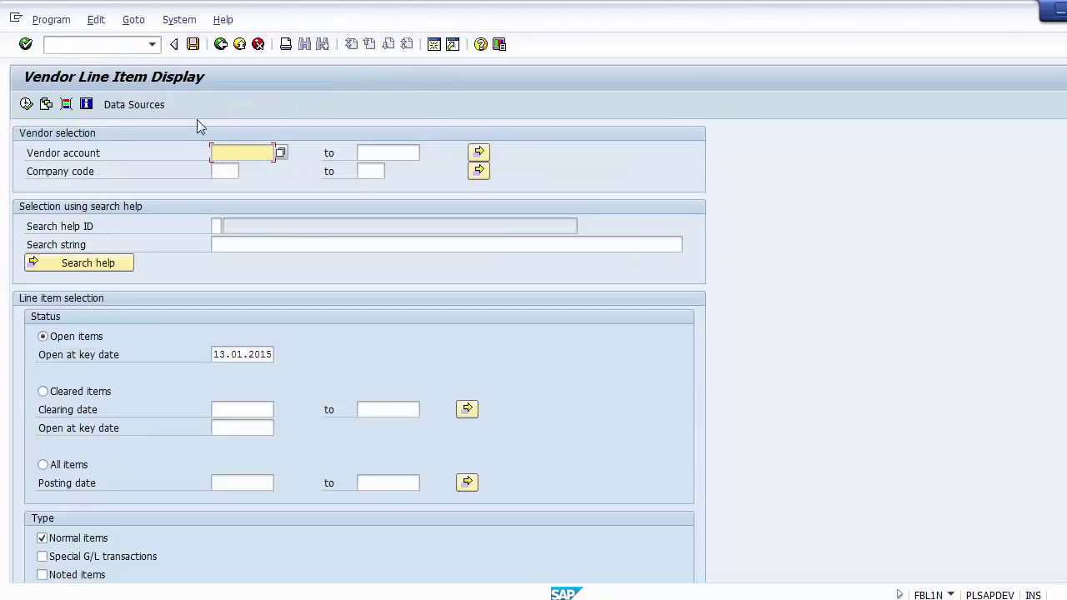
Display the open line items for company code 1000 and the last vendor account in the entry history, and look through them.
left_click(217, 172)
key("Down")
key("Down")
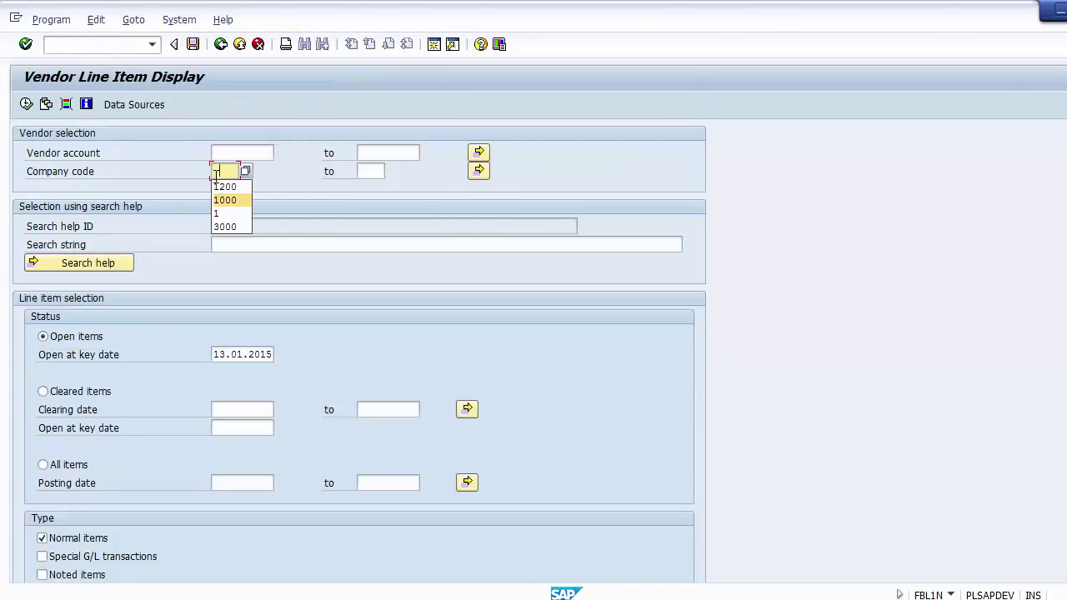
key("Return")
key("Up")
key("BackSpace")
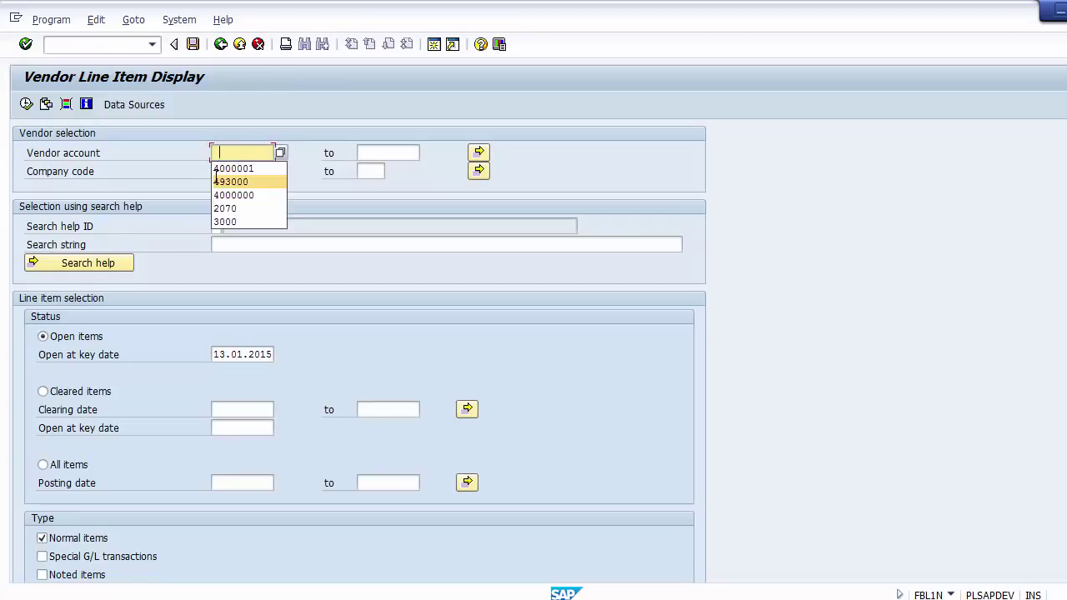
left_click(227, 221)
left_click(25, 104)
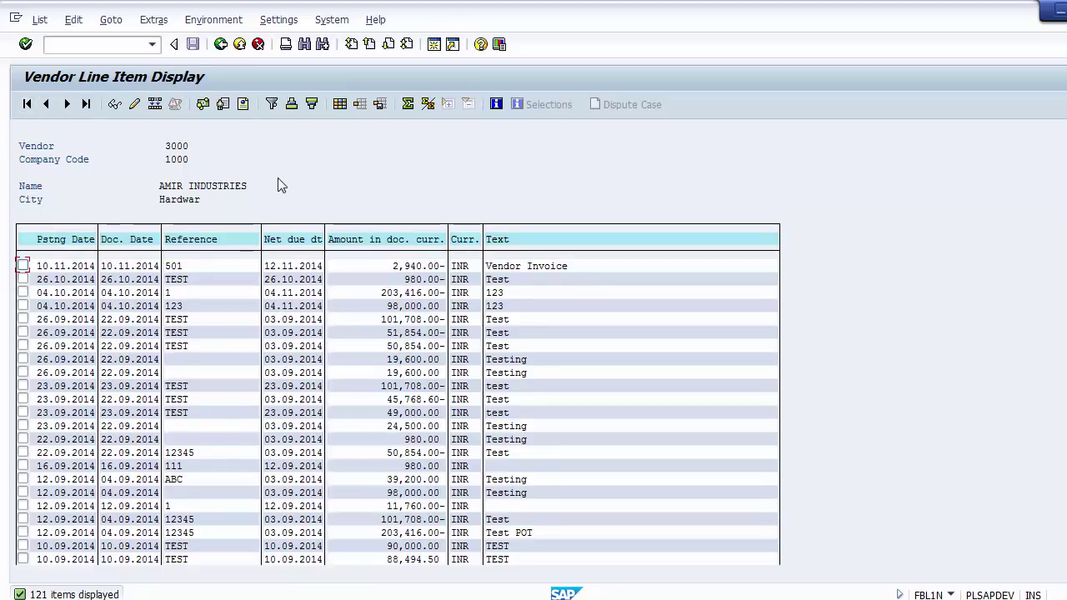
key("Page_Down")
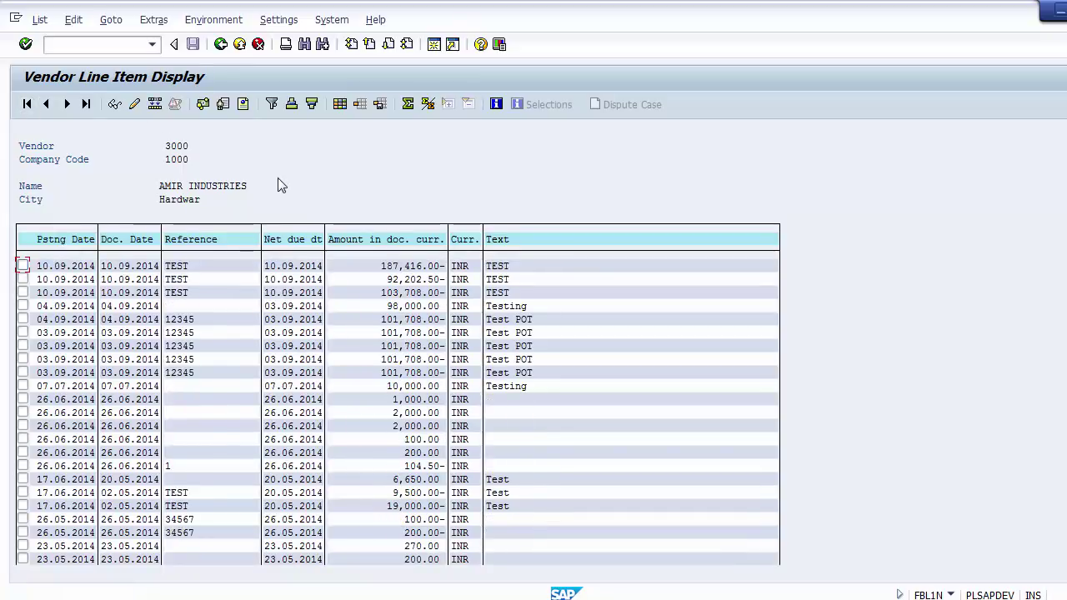
left_click(220, 43)
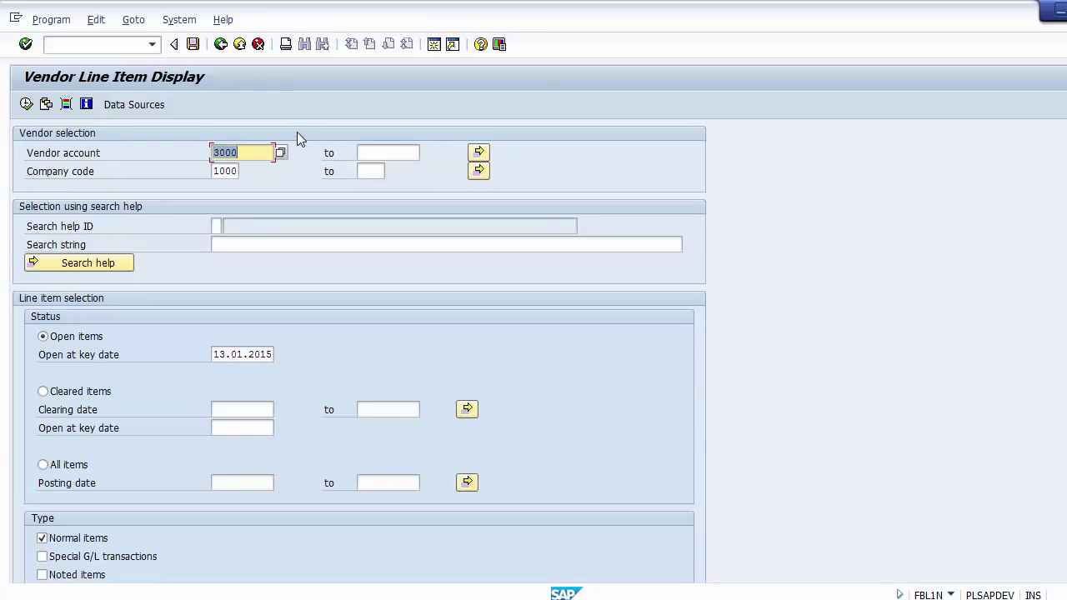
Open transaction FBL3N and run the G/L account line item list for company code 1000.
left_click(110, 47)
type("/nfbl1n")
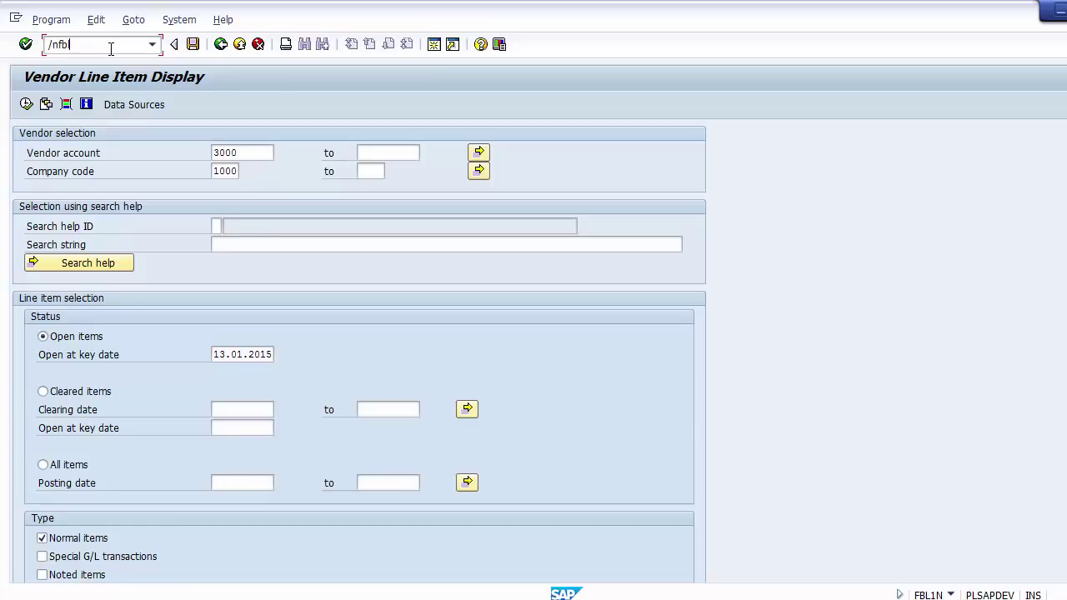
key("Return")
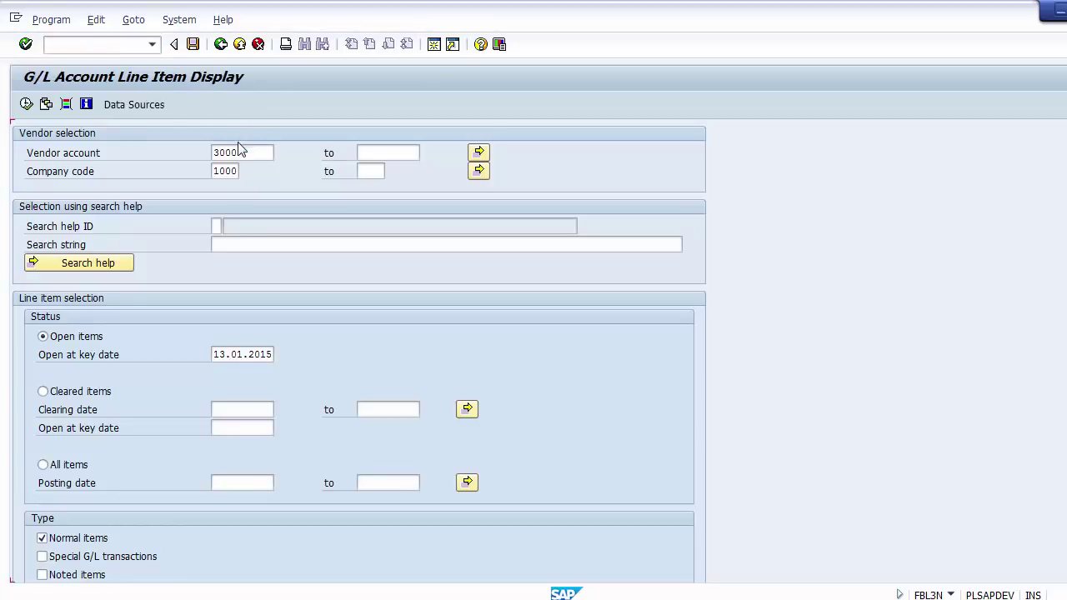
left_click(26, 105)
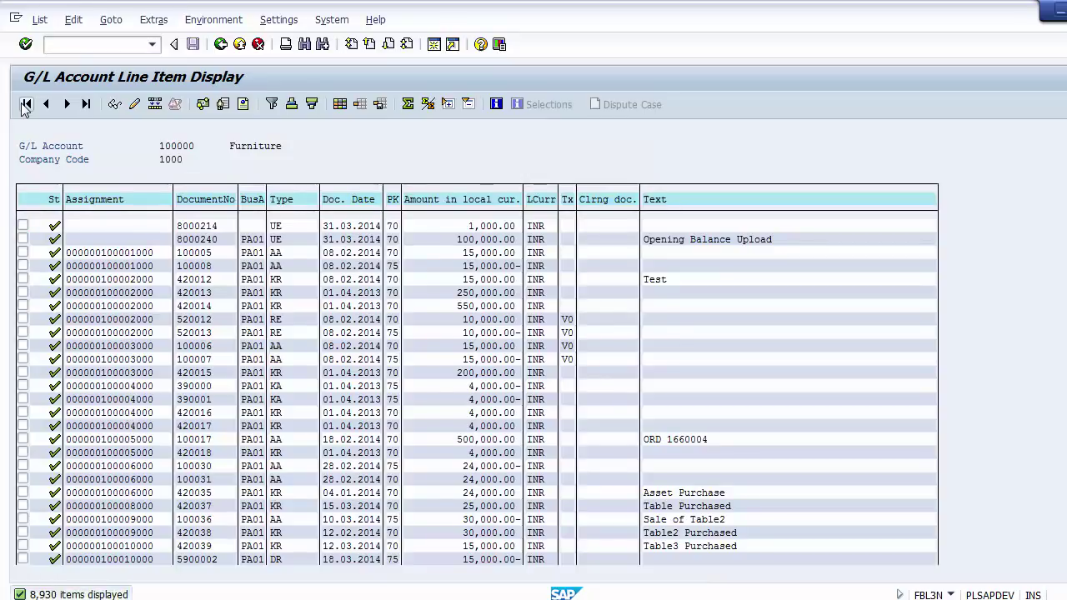
Examine the posted line items account by account, from Furniture through the asset and tax accounts.
key("Page_Down")
key("Page_Down")
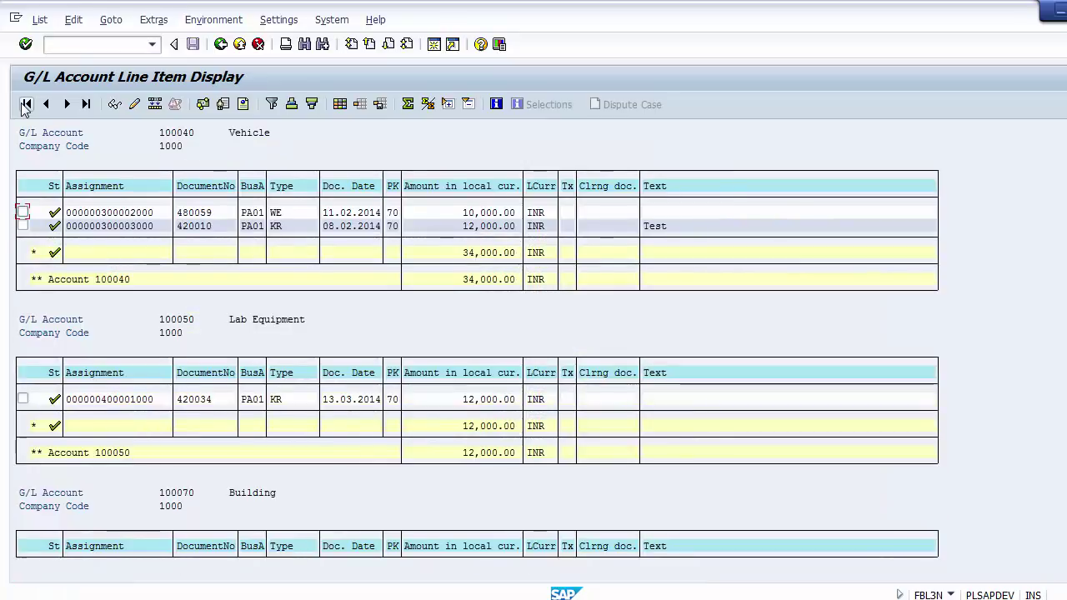
key("Page_Down")
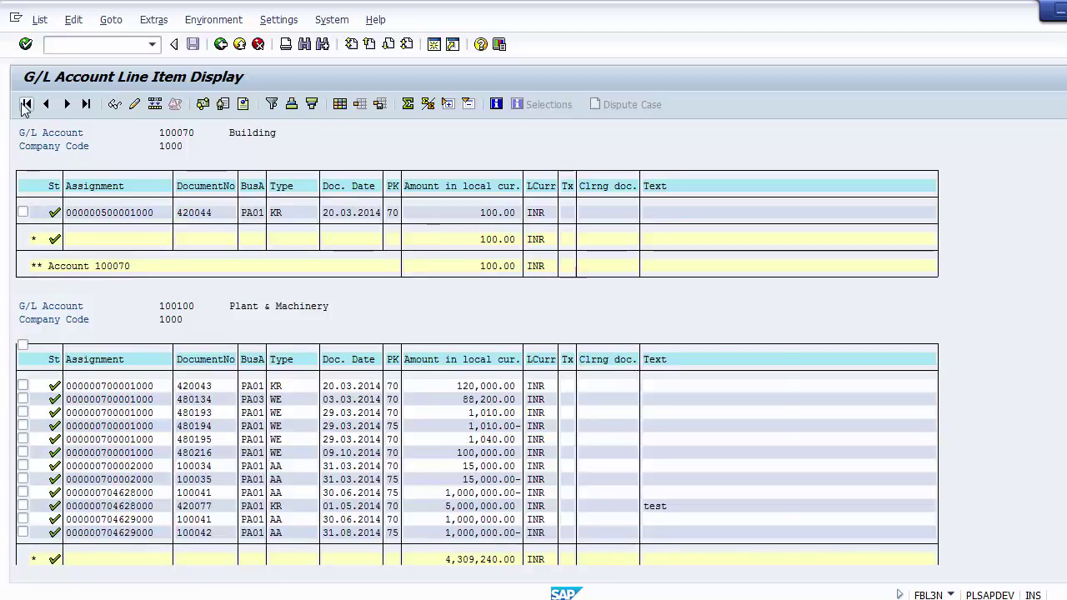
key("Page_Down")
key("Page_Down")
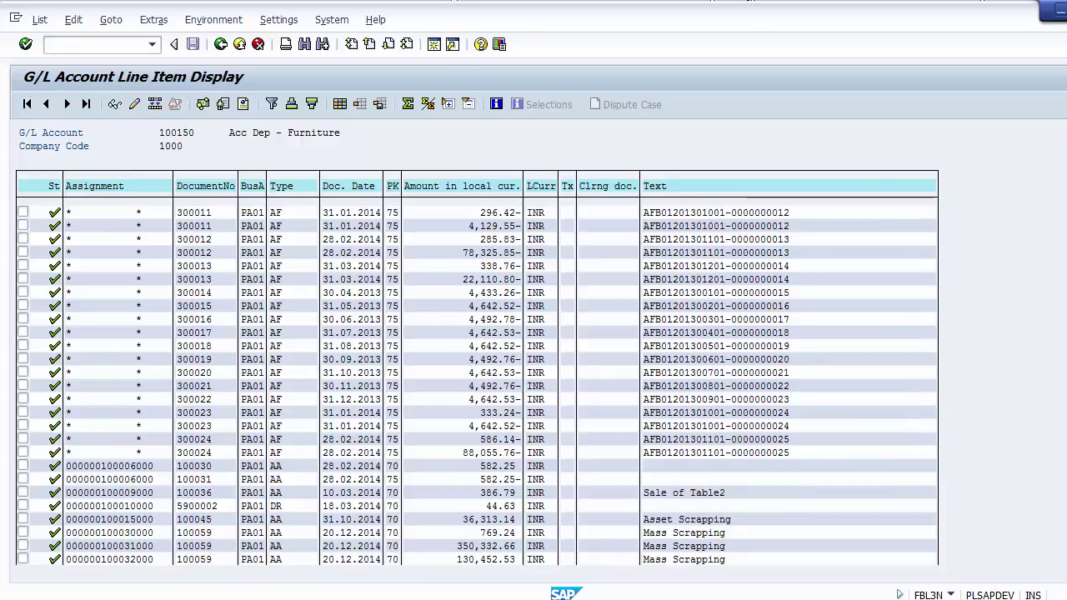
key("Page_Down")
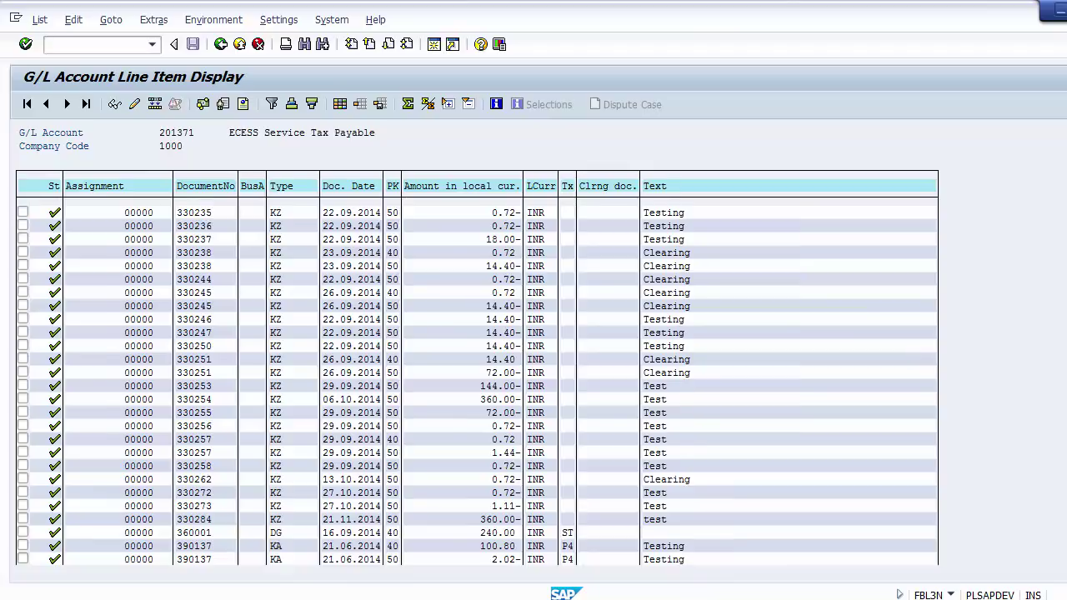
key("Page_Down")
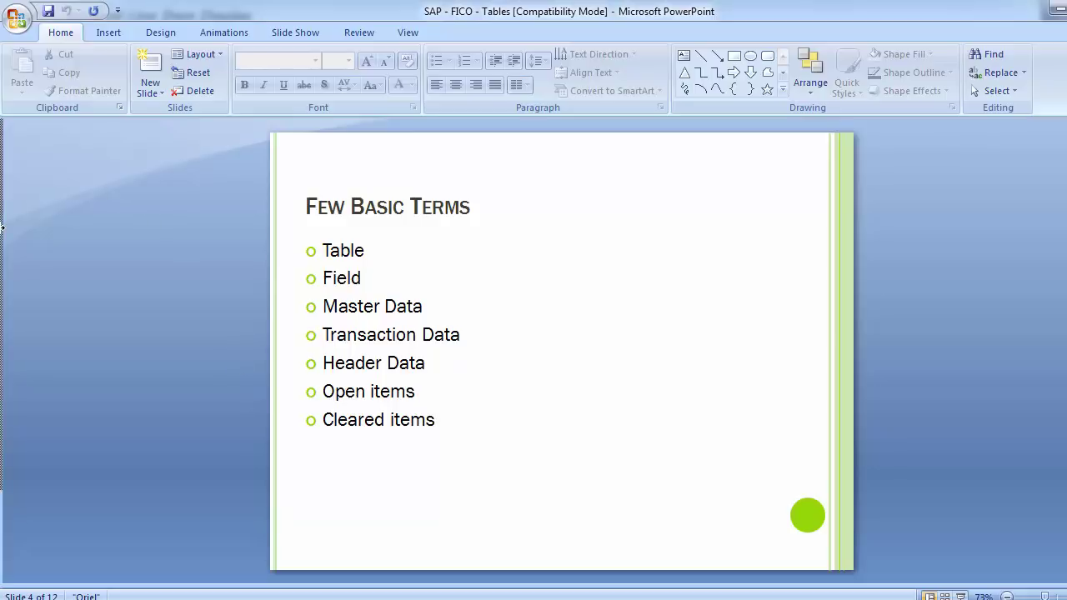
On the SAP tables types slide in PowerPoint, add the bullets "Open items" and "Cleared items" below "Transaction Data".
scroll(2, 227, "down", 1)
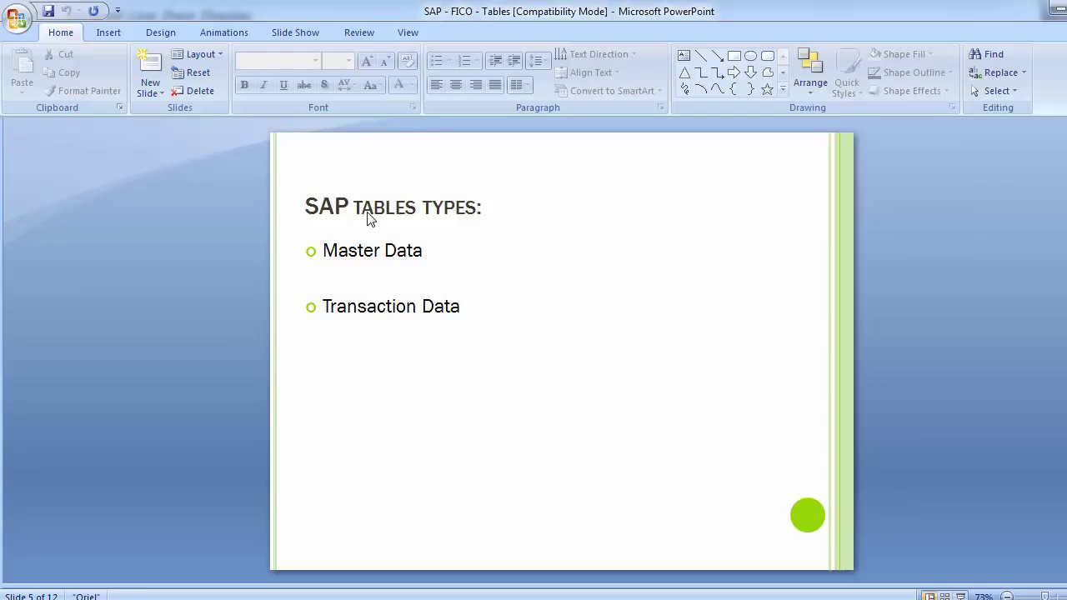
left_click(417, 307)
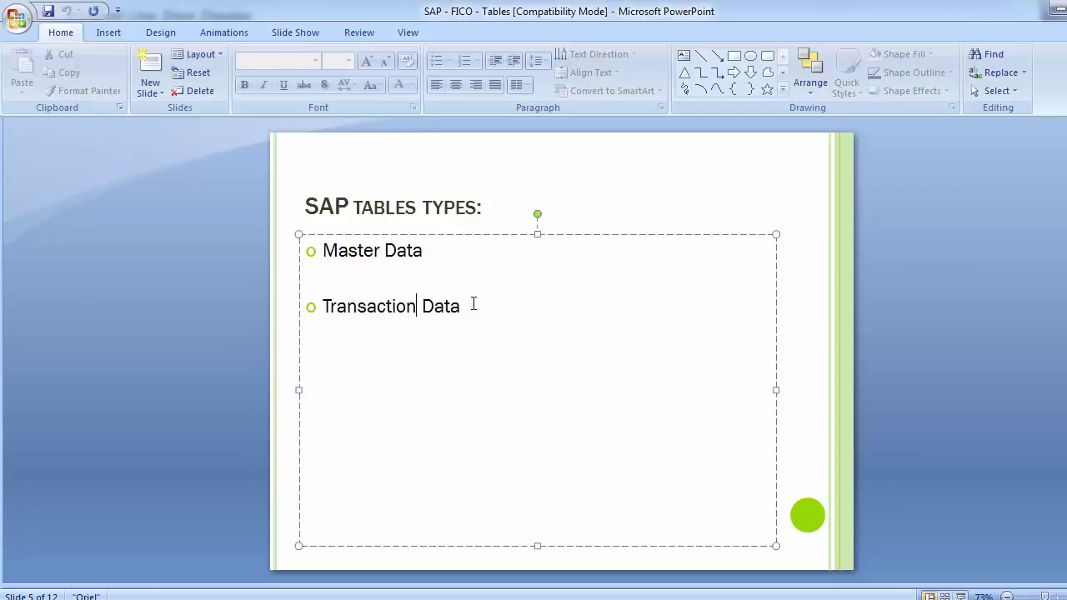
left_click(473, 305)
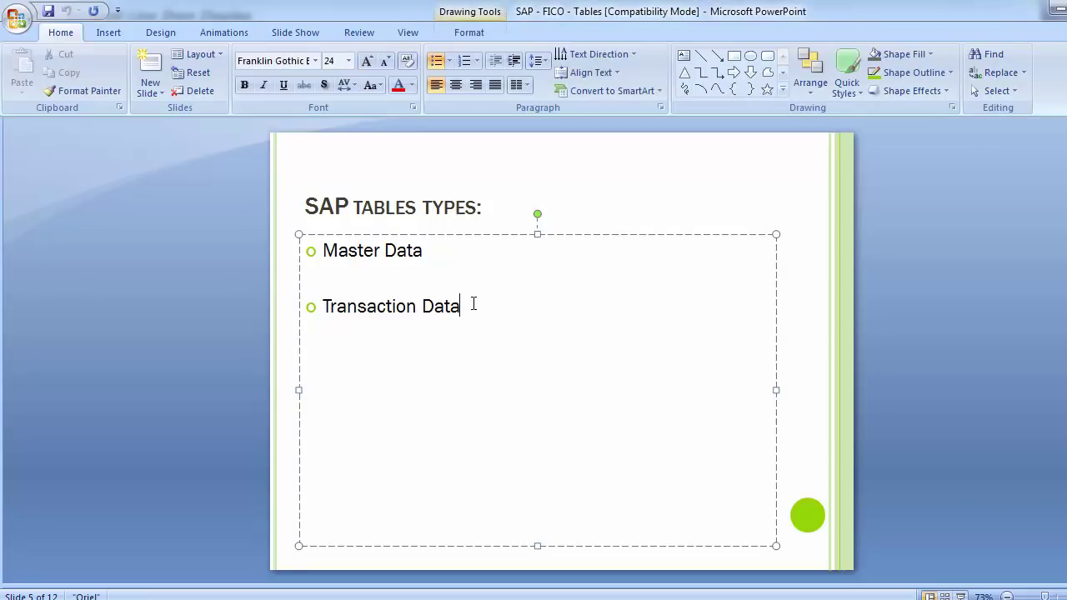
key("Return")
type("open I")
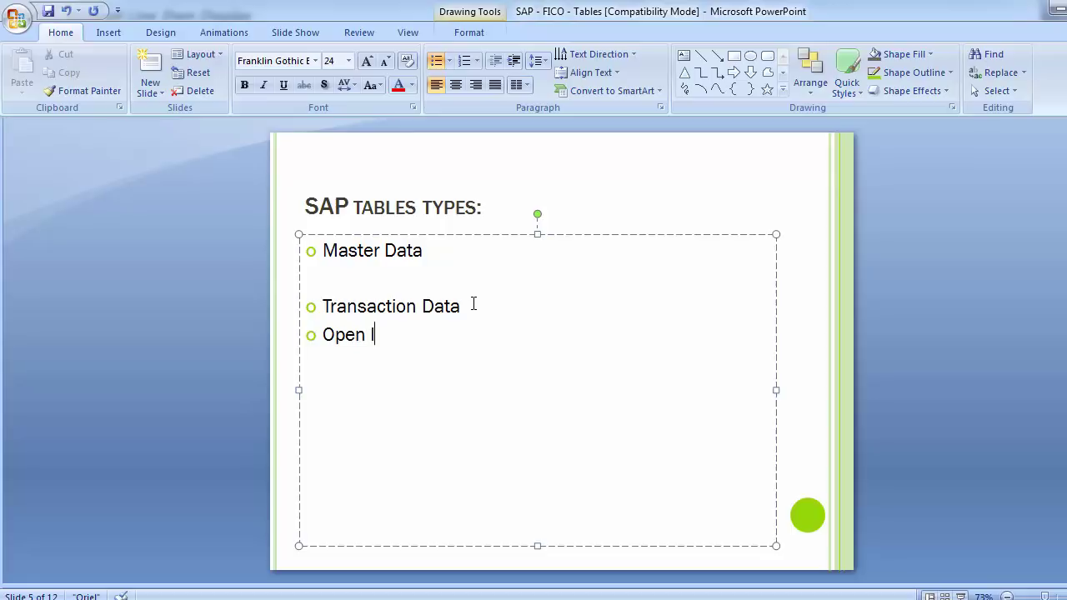
key("BackSpace")
type("items")
key("Return")
type("Clea")
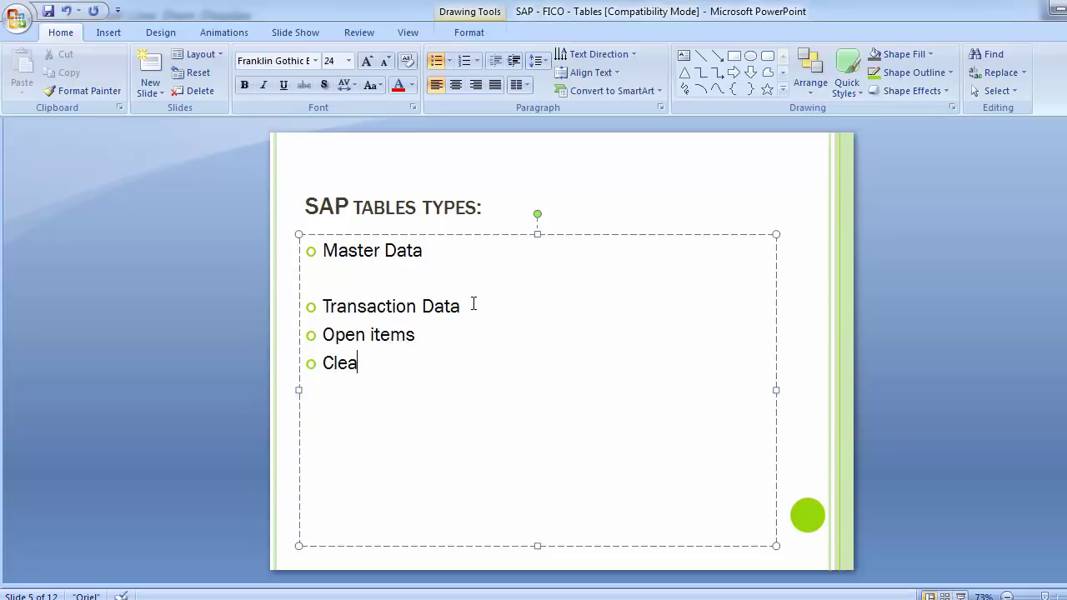
type("red items")
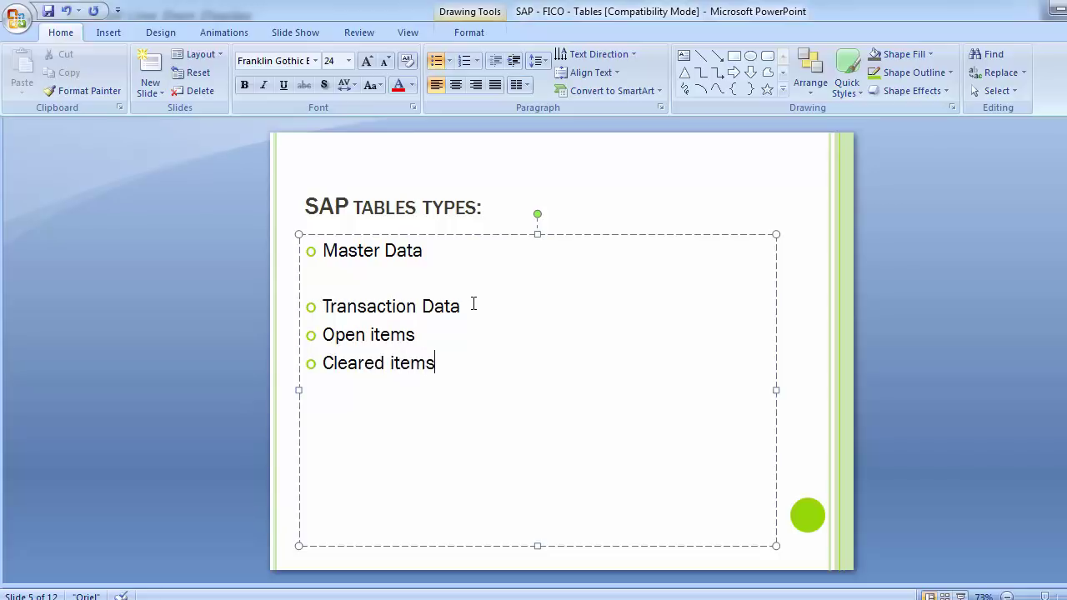
Demote the "Open items" and "Cleared items" bullets to sub-bullets of "Transaction Data".
key("Return")
key("Up")
key("Up")
key("shift+Down")
key("shift+Down")
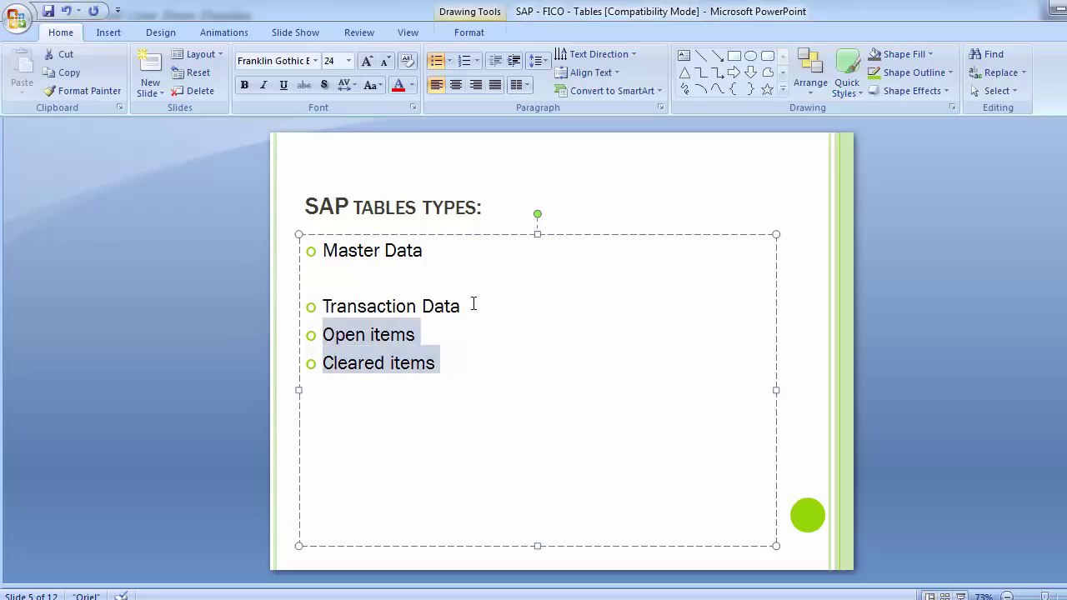
key("Tab")
key("Up")
key("Up")
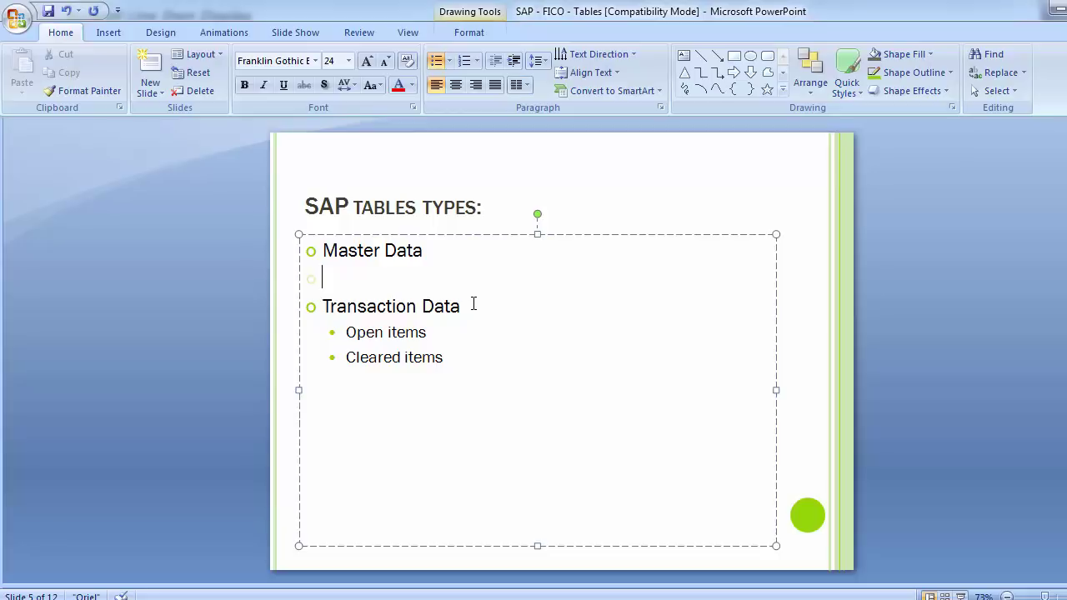
left_click(164, 338)
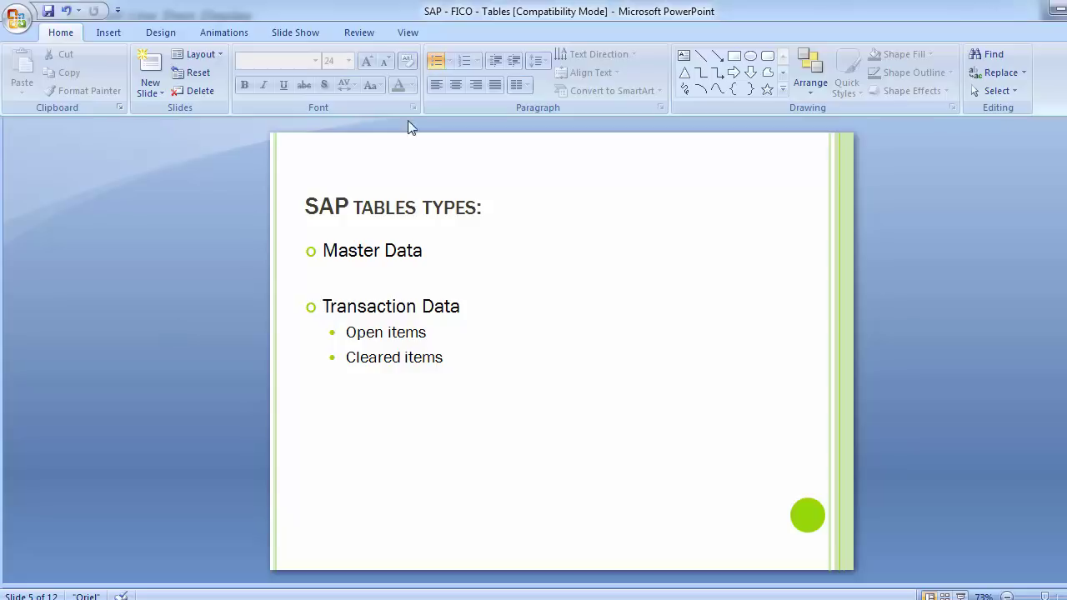
Go to the Master Data Tables slide and review the line naming SE16N as the transaction for displaying tables.
scroll(130, 341, "down", 3)
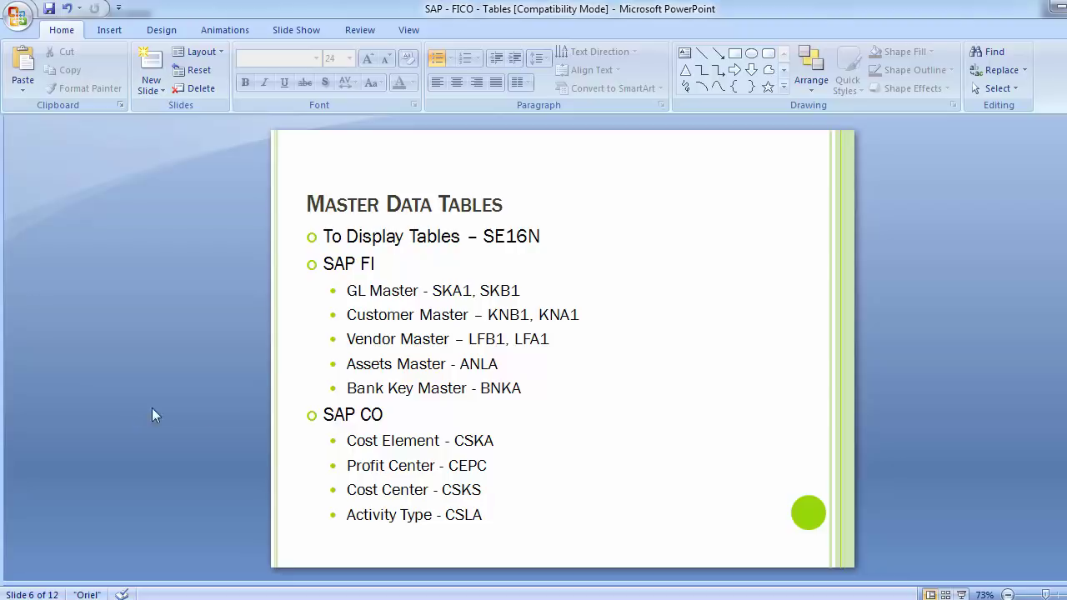
mouse_move(487, 598)
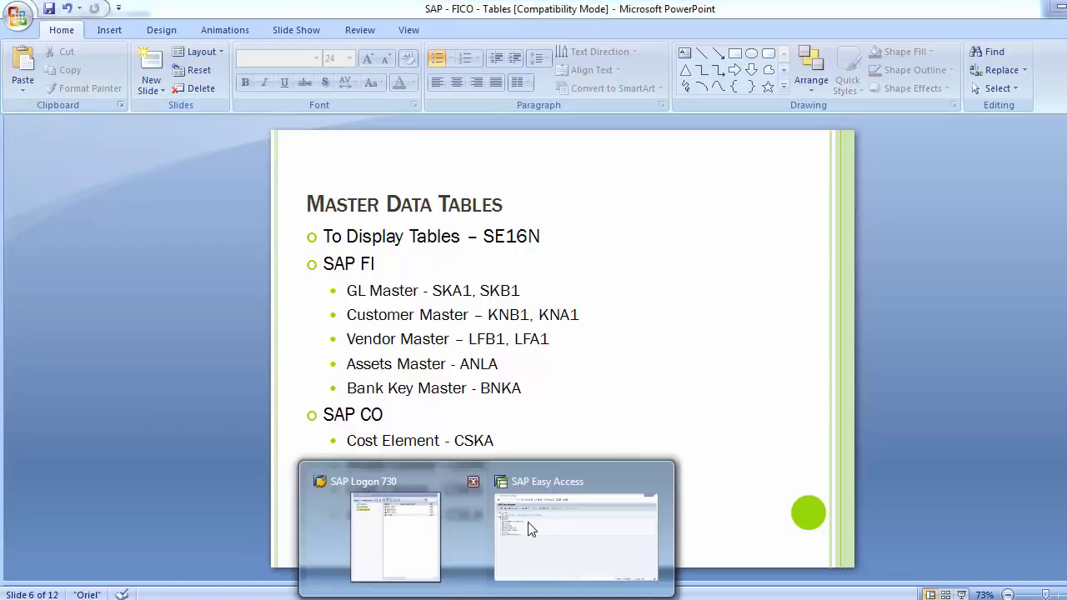
left_click(531, 530)
left_click(104, 42)
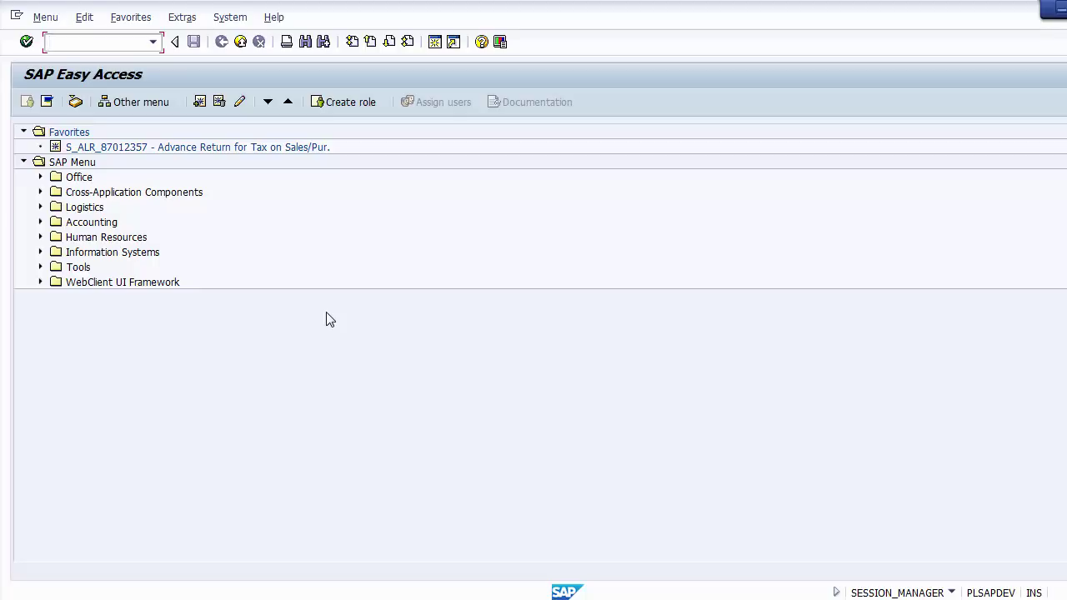
key("alt+Tab")
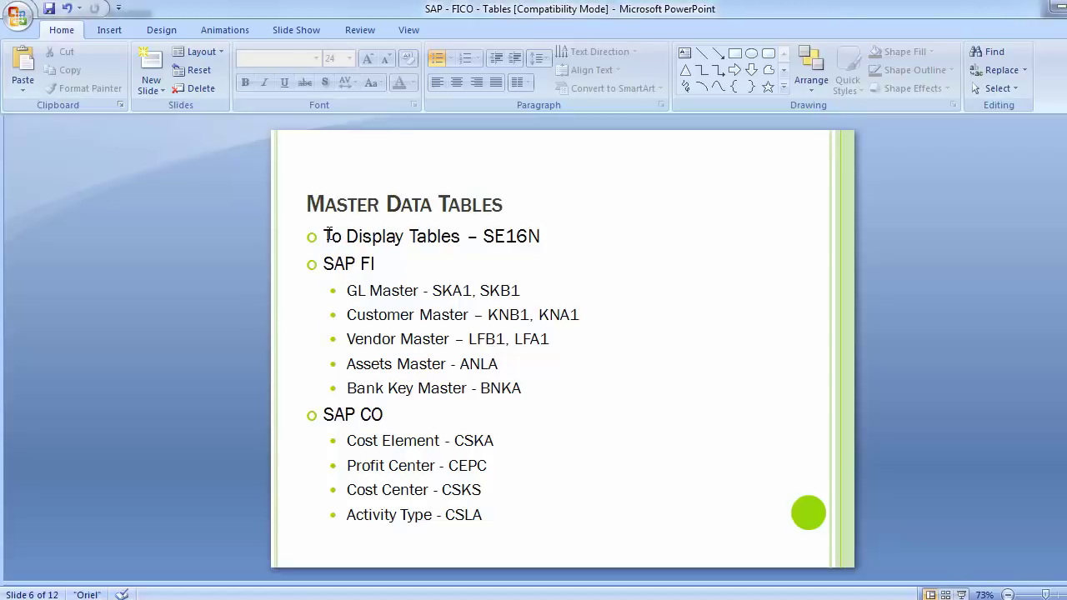
left_click_drag(324, 236, 549, 236)
left_click(549, 236)
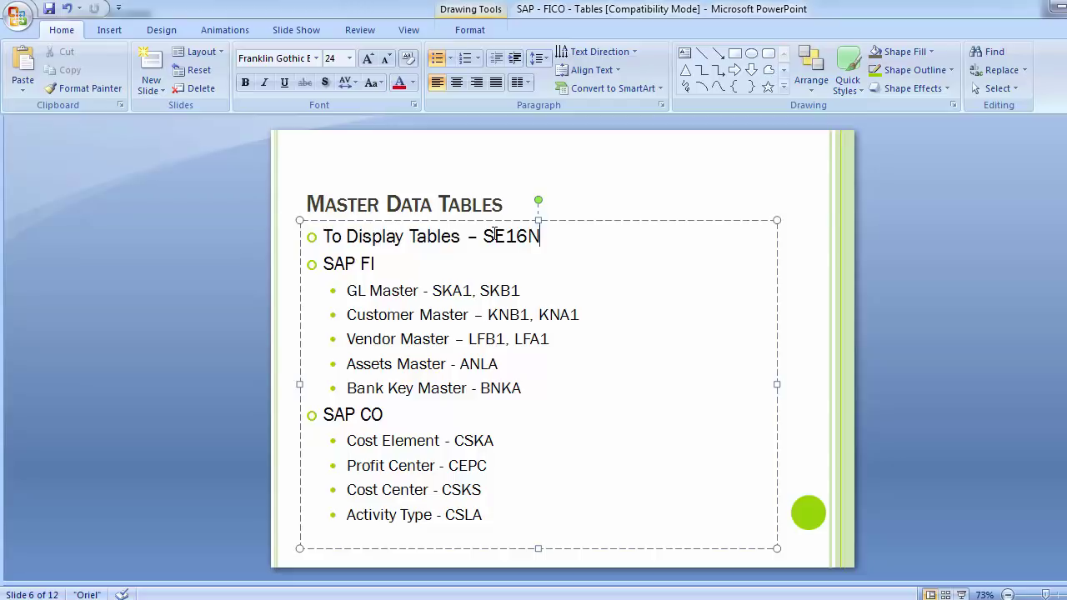
left_click(516, 236)
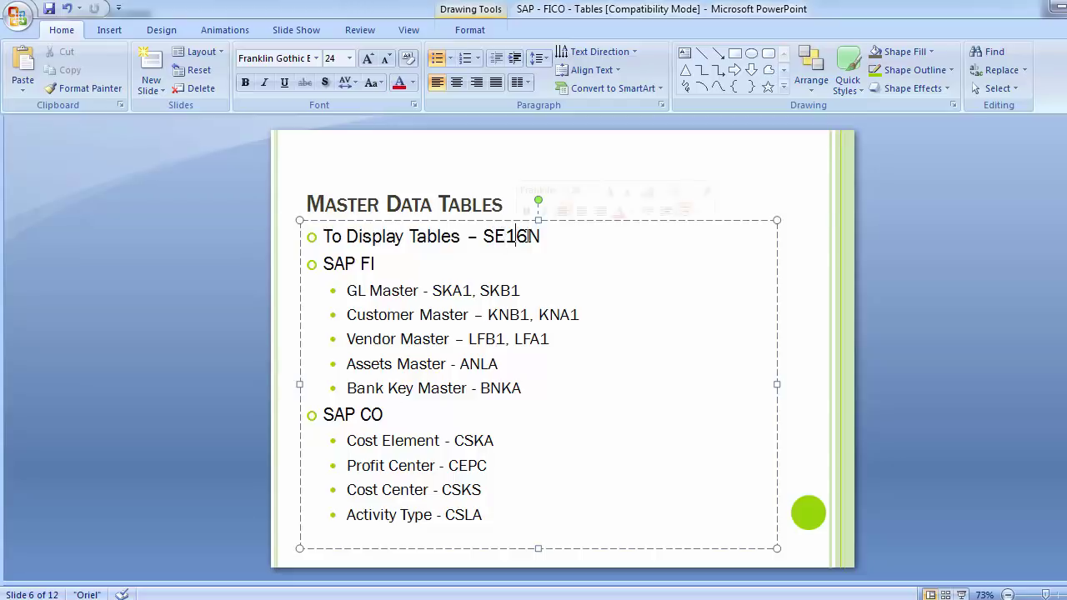
left_click(236, 267)
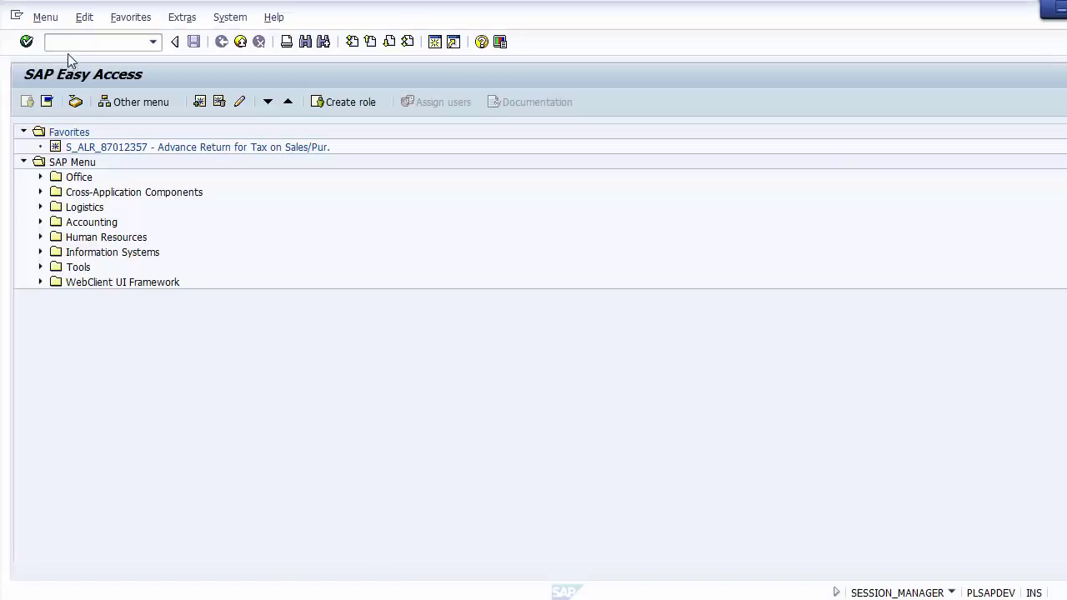
In SAP, open transaction SE16N and look over its layout, maximum hits and table fields.
left_click(67, 46)
type("SE16")
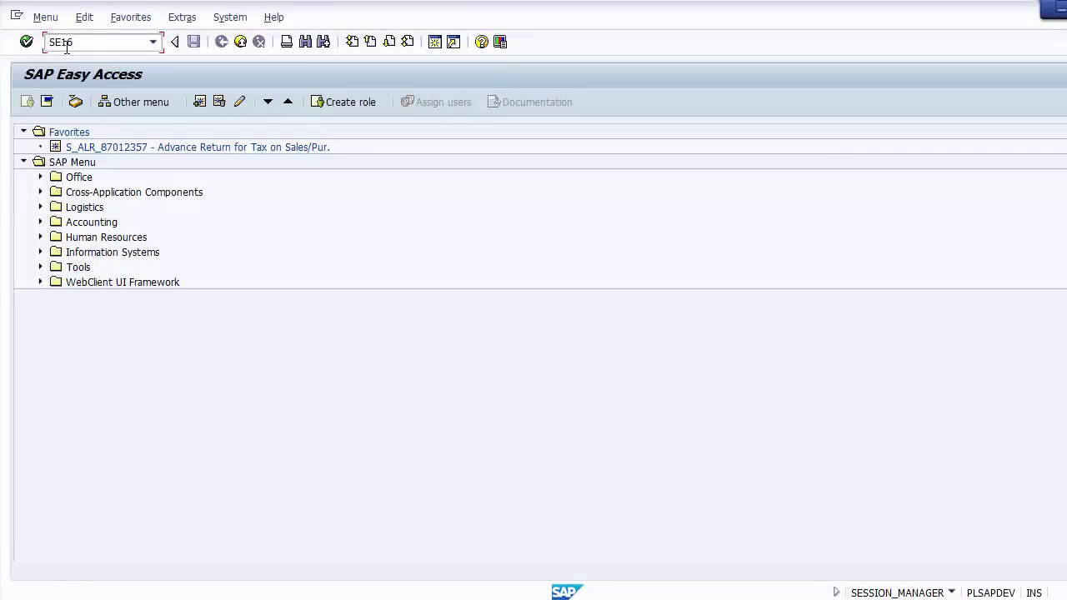
type("N")
key("Return")
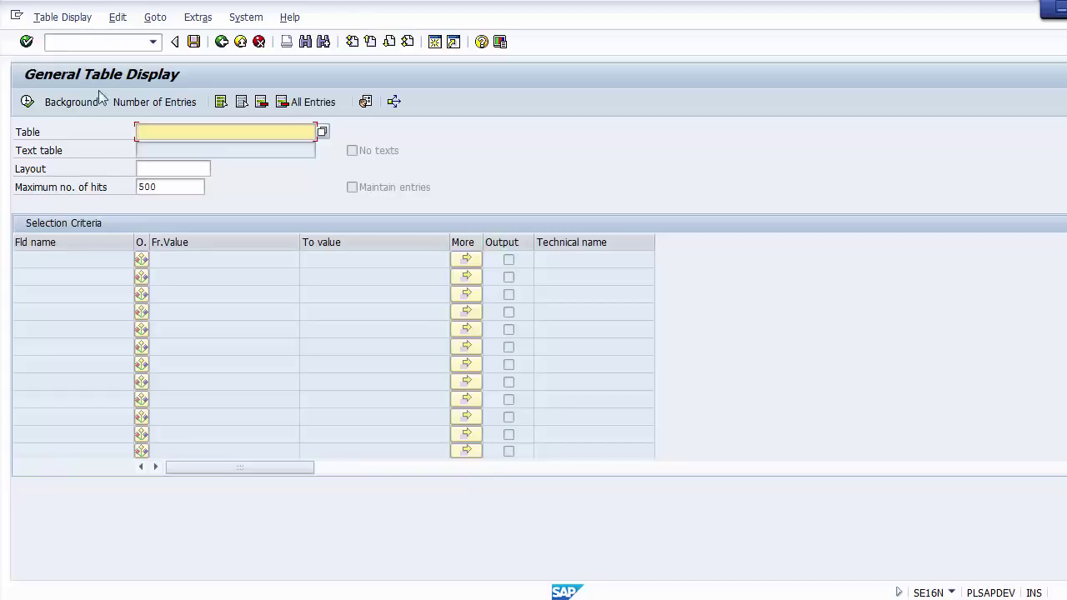
left_click(150, 169)
left_click(150, 188)
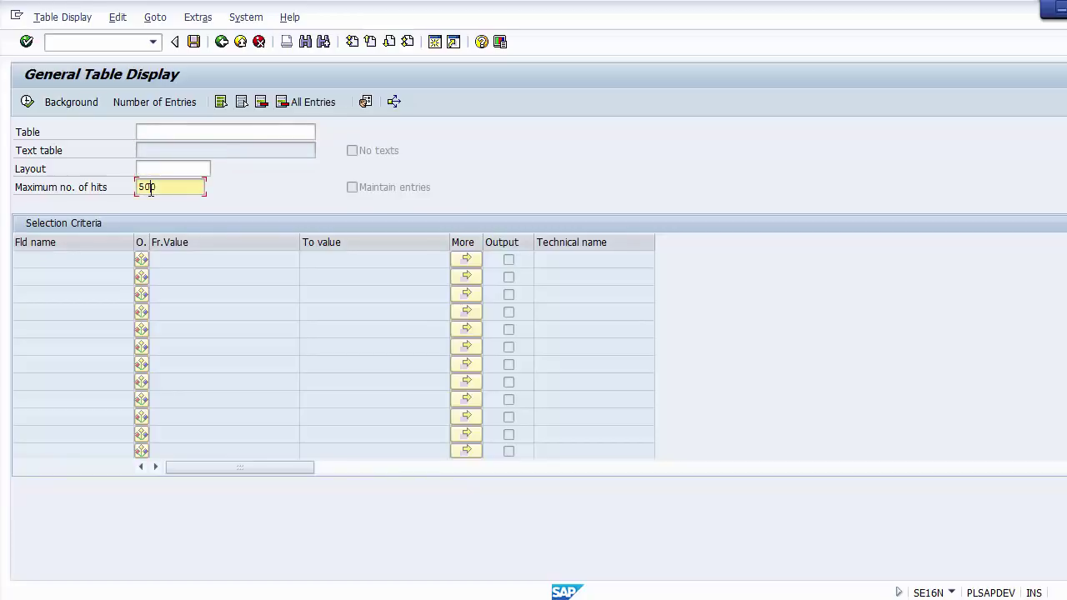
left_click(145, 134)
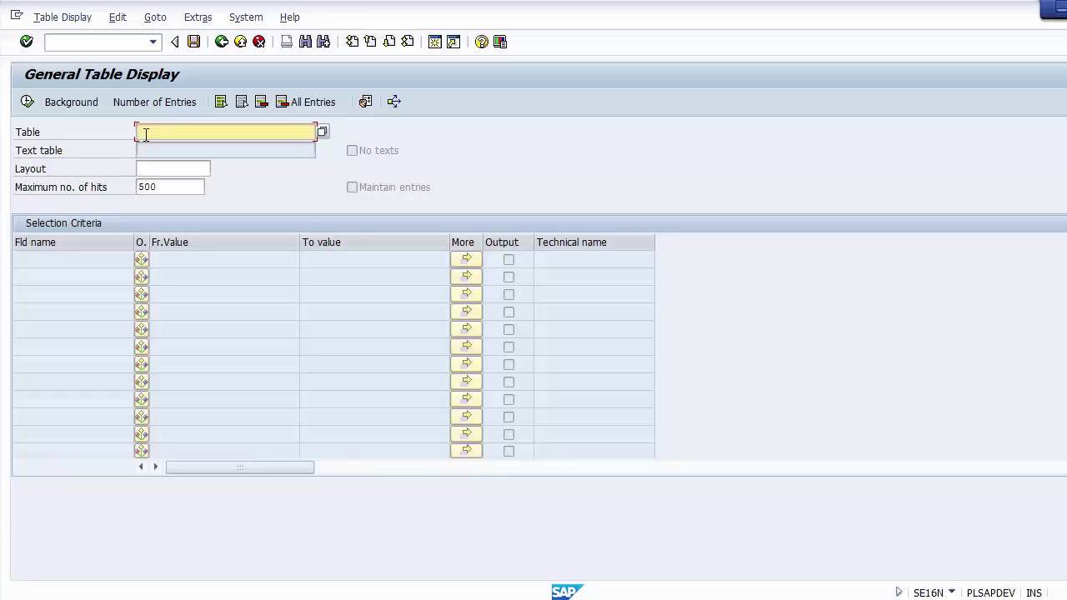
Look up the GL Master table on the PowerPoint slide and load table SKA1 in SAP's General Table Display.
key("alt+Tab")
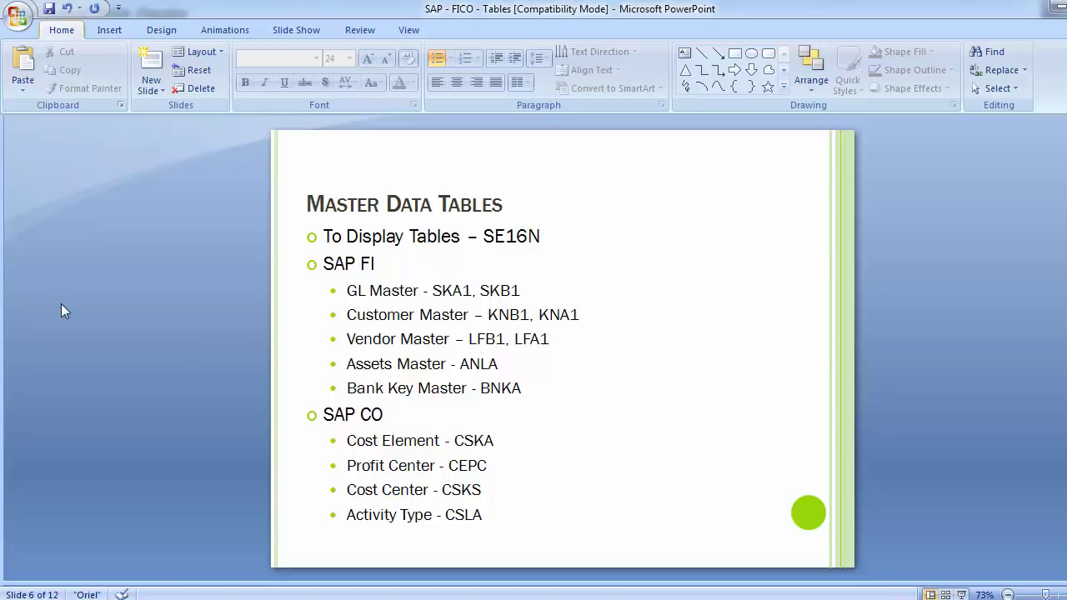
left_click_drag(433, 290, 472, 290)
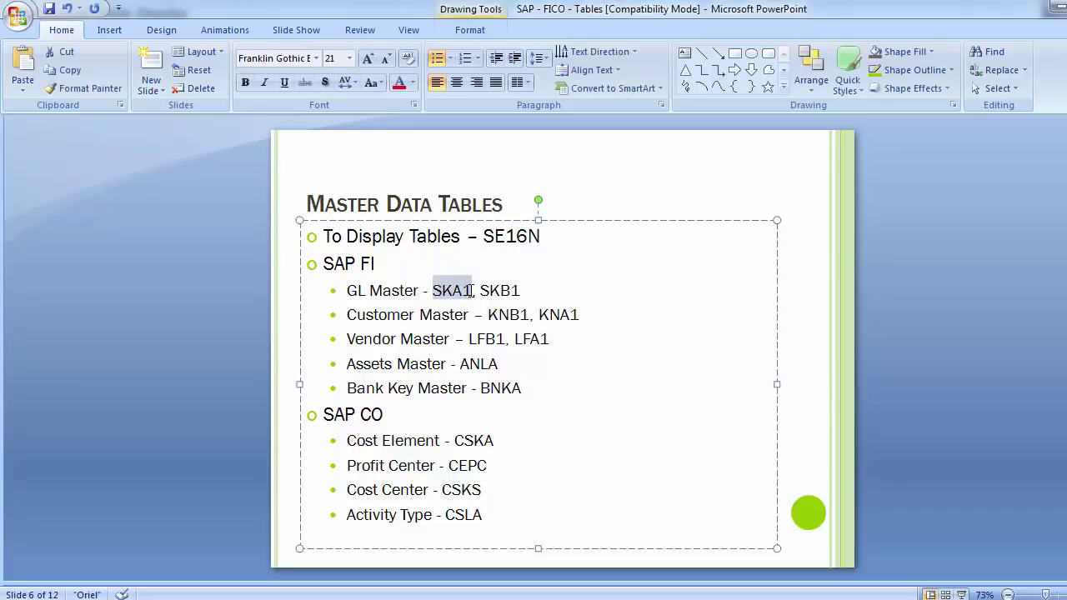
key("alt+Tab")
left_click(271, 135)
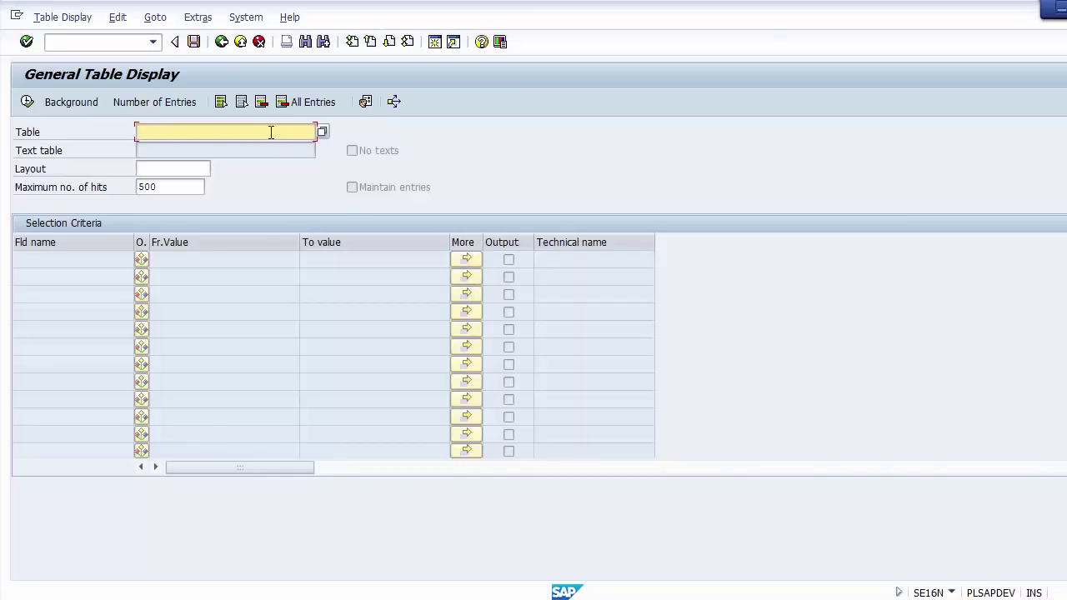
type("SKA`")
type("1")
key("Return")
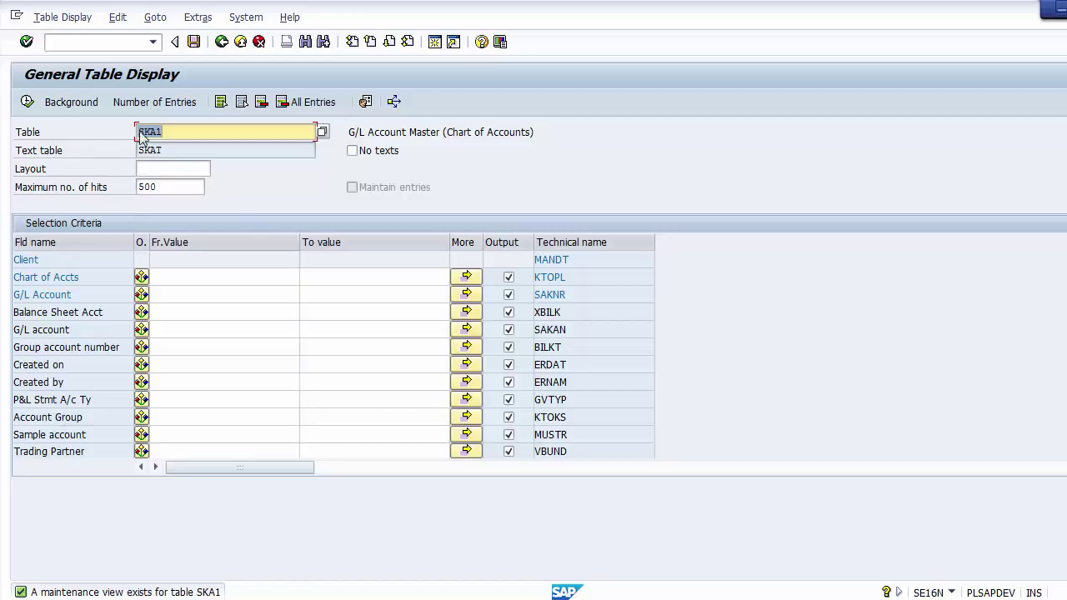
Examine the description of table SKA1 and the technical names of its Client, Chart of Accts and G/L Account fields.
left_click_drag(171, 131, 137, 131)
left_click_drag(349, 131, 545, 119)
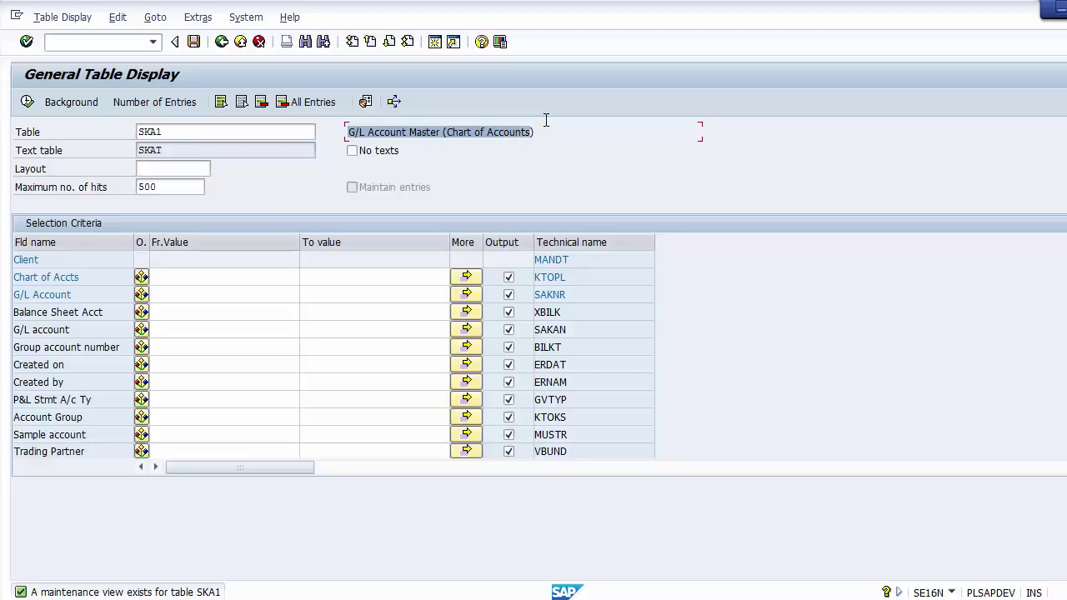
left_click(431, 133)
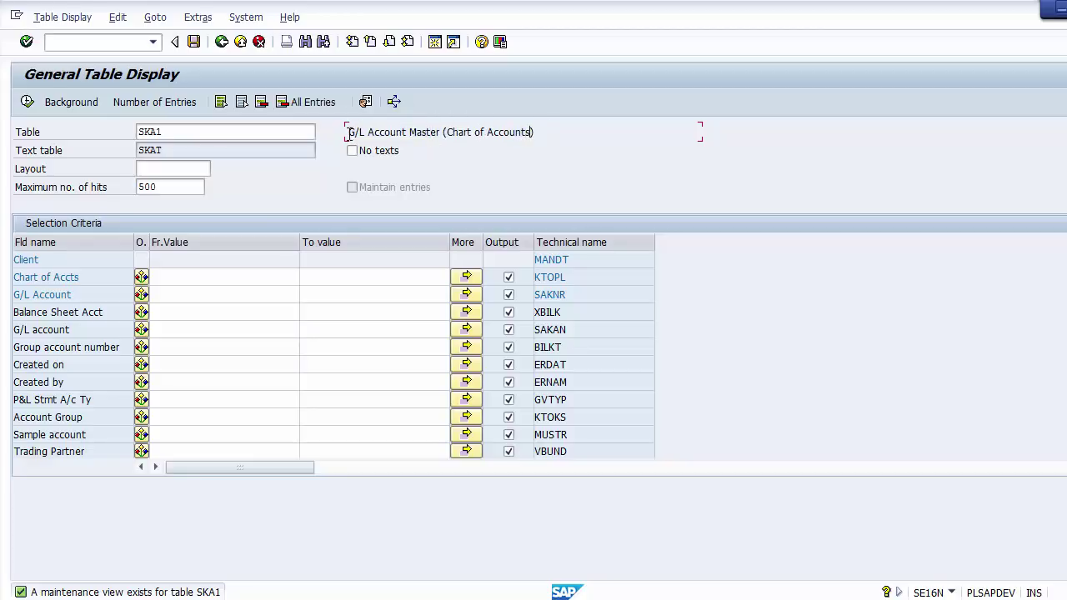
left_click_drag(348, 132, 447, 135)
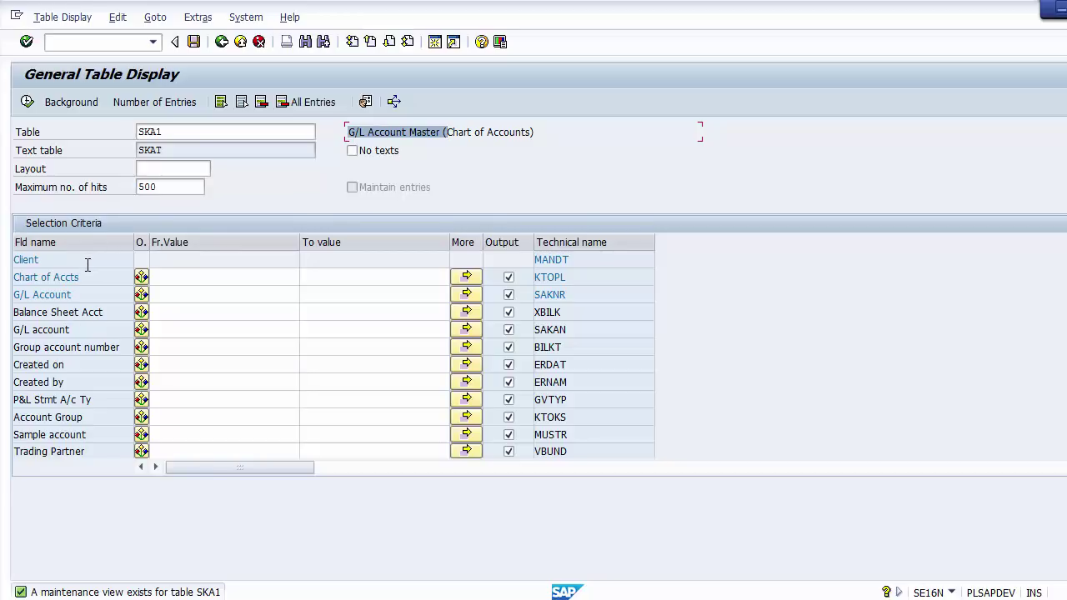
left_click(60, 261)
left_click_drag(59, 262, 4, 262)
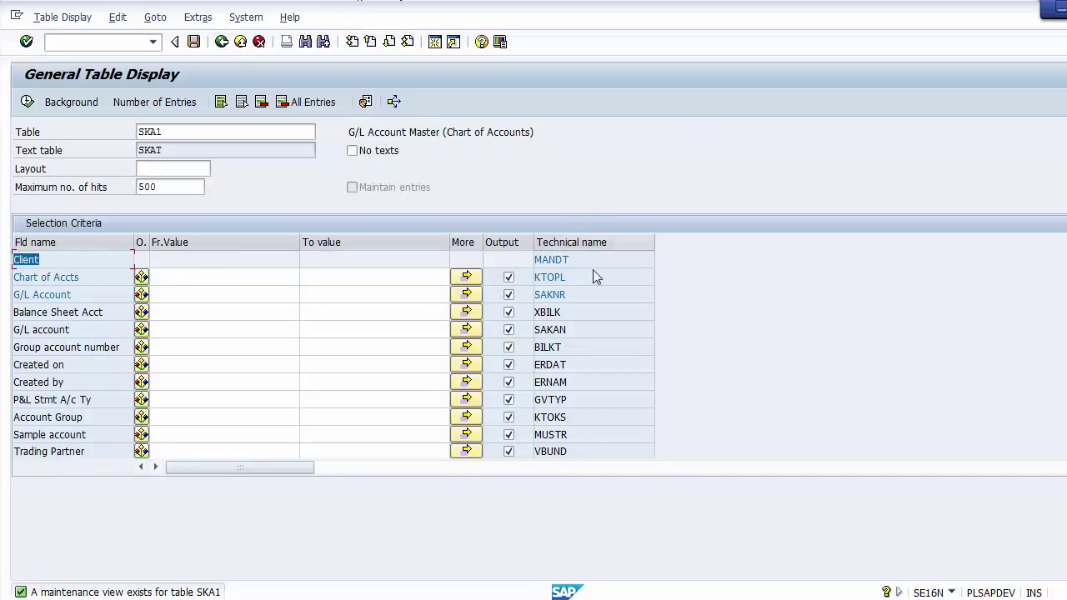
left_click_drag(584, 260, 522, 257)
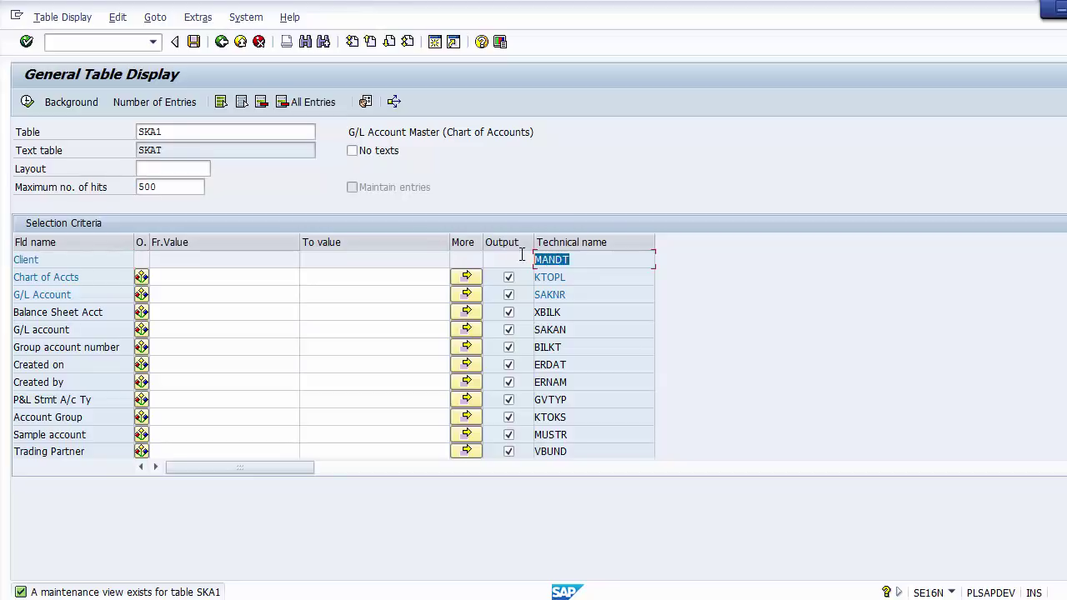
left_click_drag(44, 260, 5, 263)
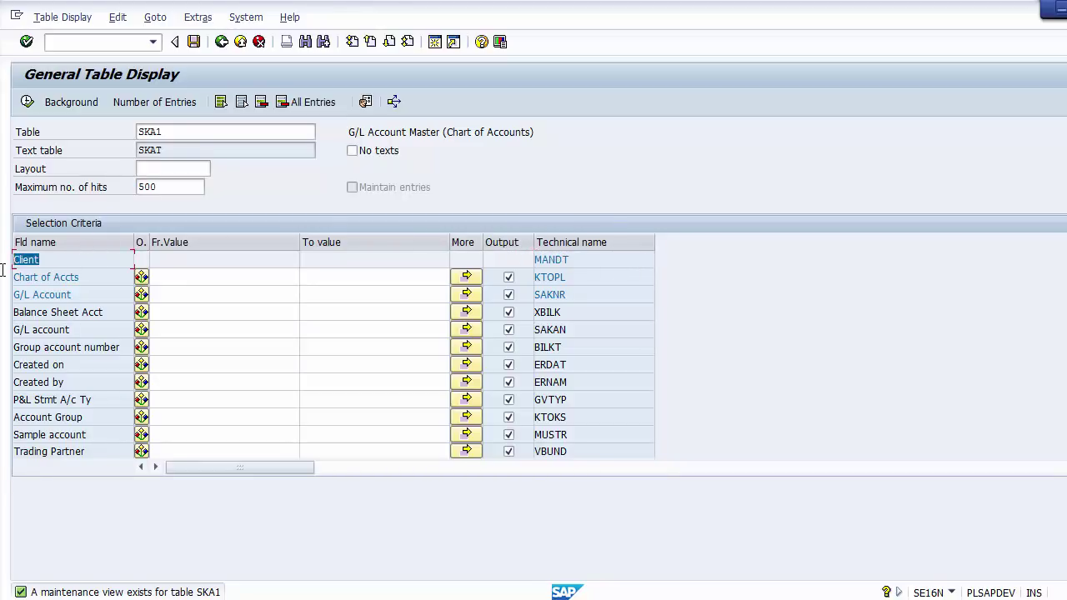
left_click_drag(591, 259, 523, 256)
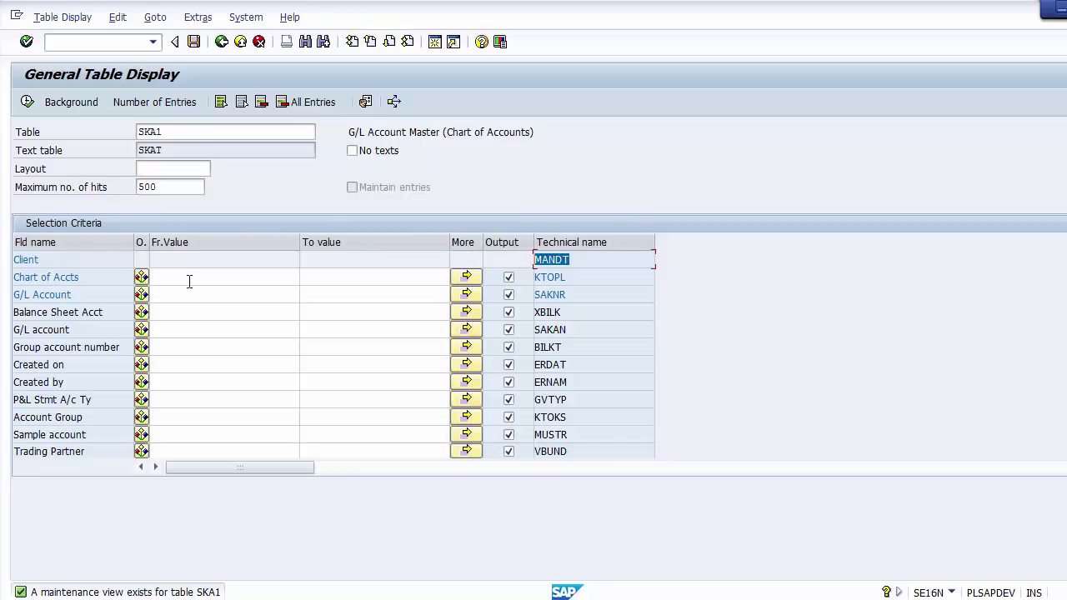
left_click(100, 276)
left_click_drag(100, 275, 5, 276)
left_click(587, 279)
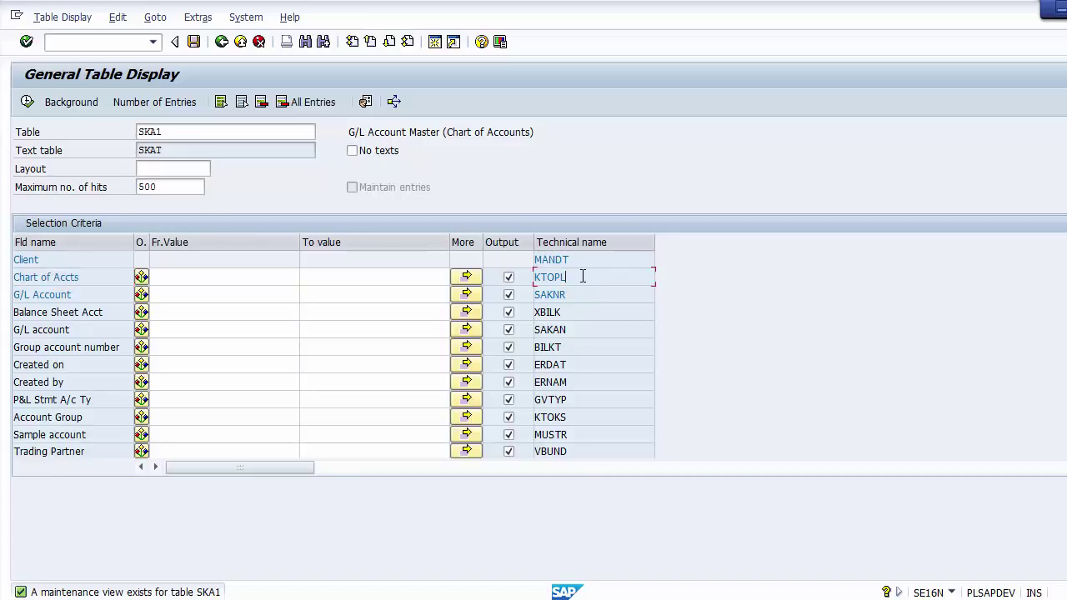
left_click_drag(584, 277, 525, 276)
left_click_drag(97, 298, 2, 302)
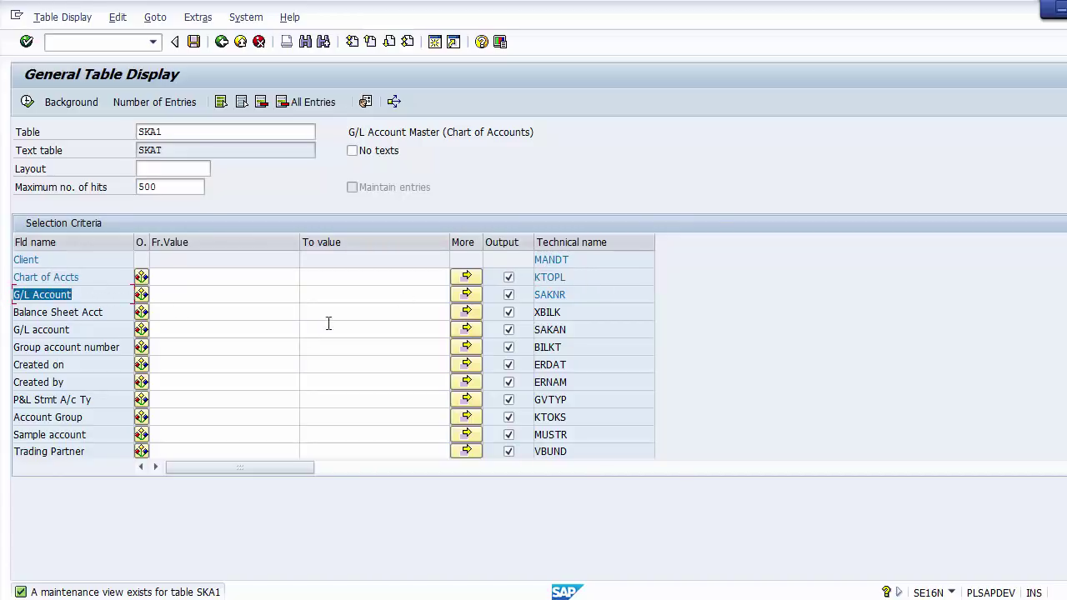
left_click(588, 295)
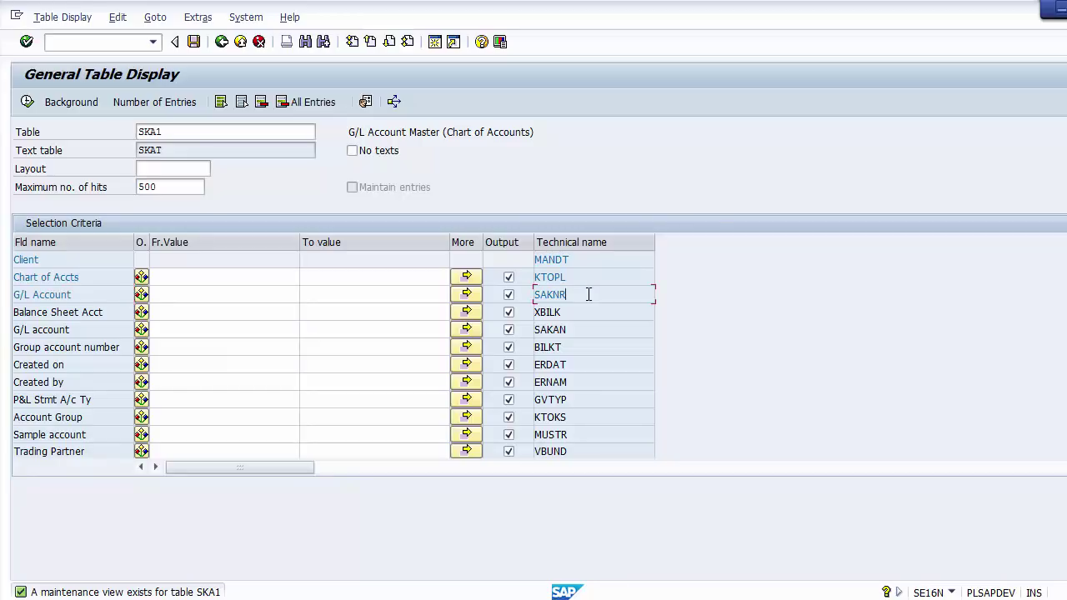
left_click_drag(588, 294, 518, 297)
Restrict the selection to chart of accounts 1000 and display the matching SKA1 entries.
left_click(229, 278)
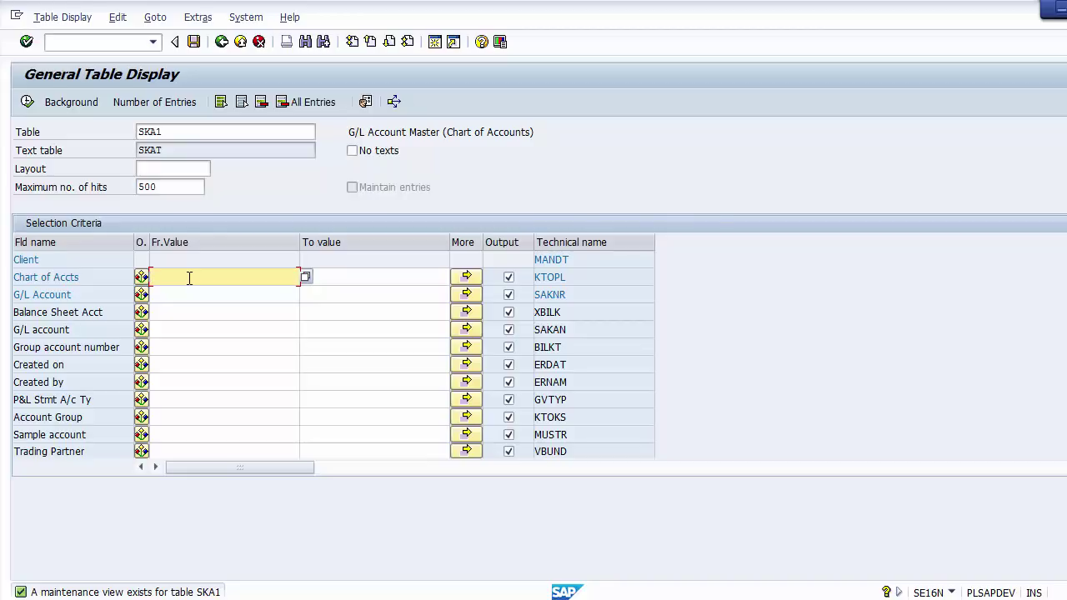
type("1000")
left_click(27, 103)
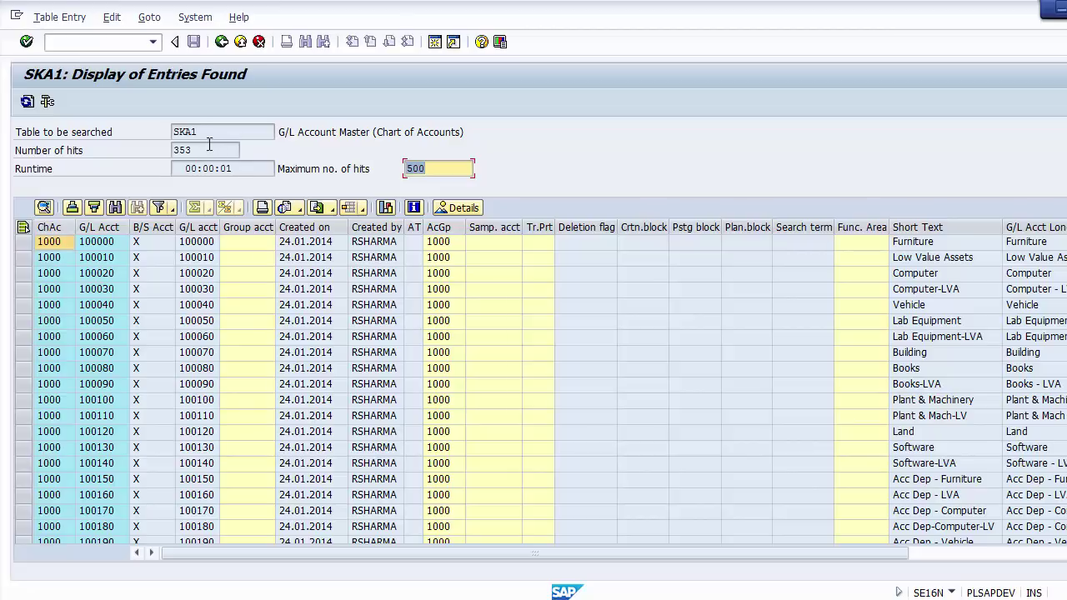
Check the number of SKA1 hits and examine the first entry's columns from chart of accounts through account group.
left_click_drag(210, 147, 172, 149)
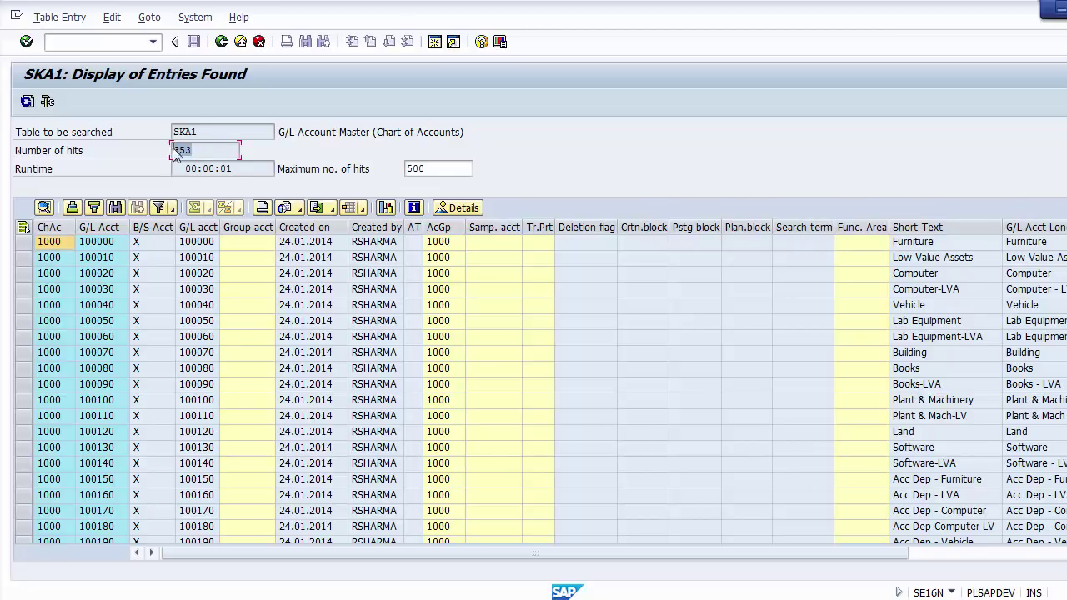
left_click(209, 155)
left_click(49, 247)
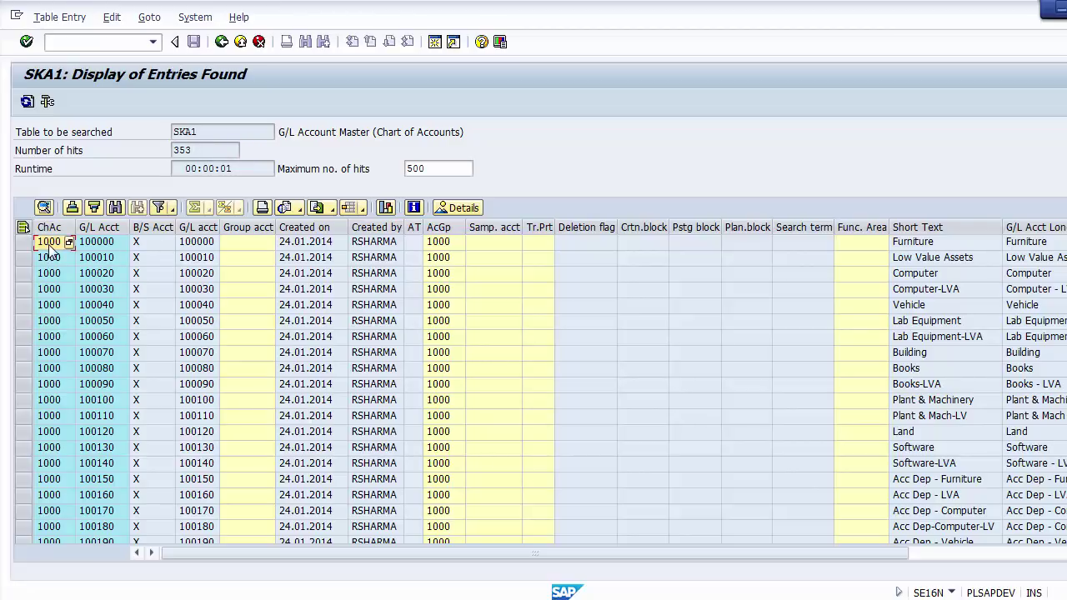
key("Tab")
key("Tab")
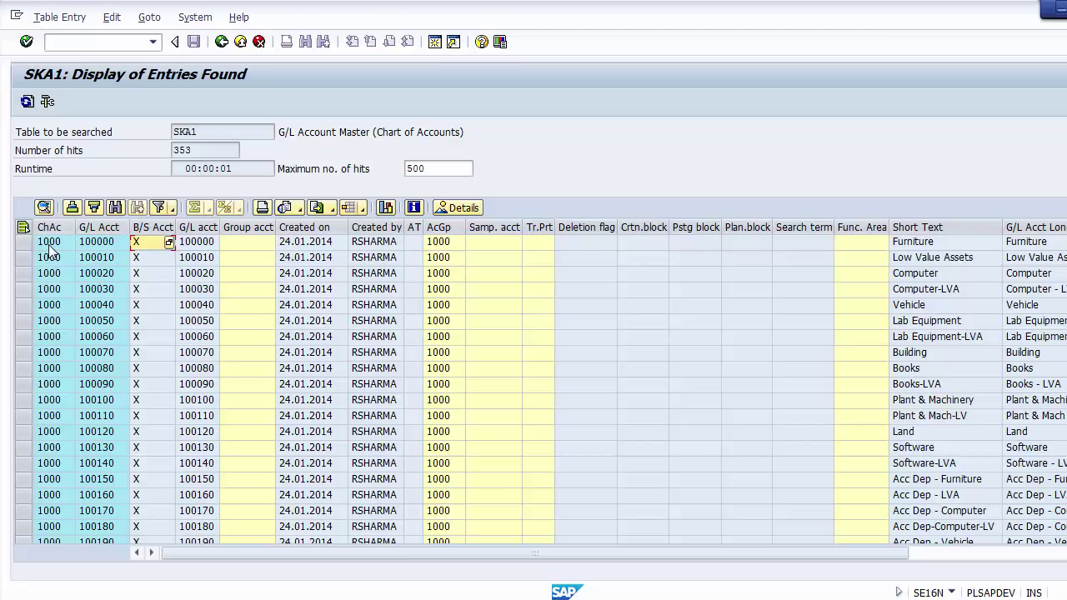
key("Tab")
key("Tab")
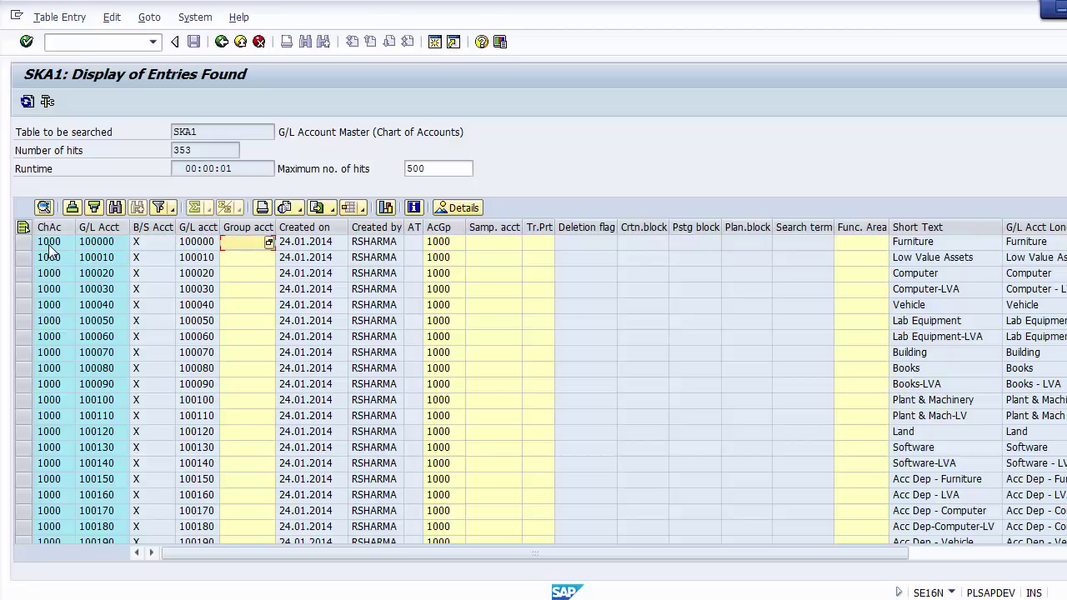
key("shift+Tab")
key("Tab")
key("Tab")
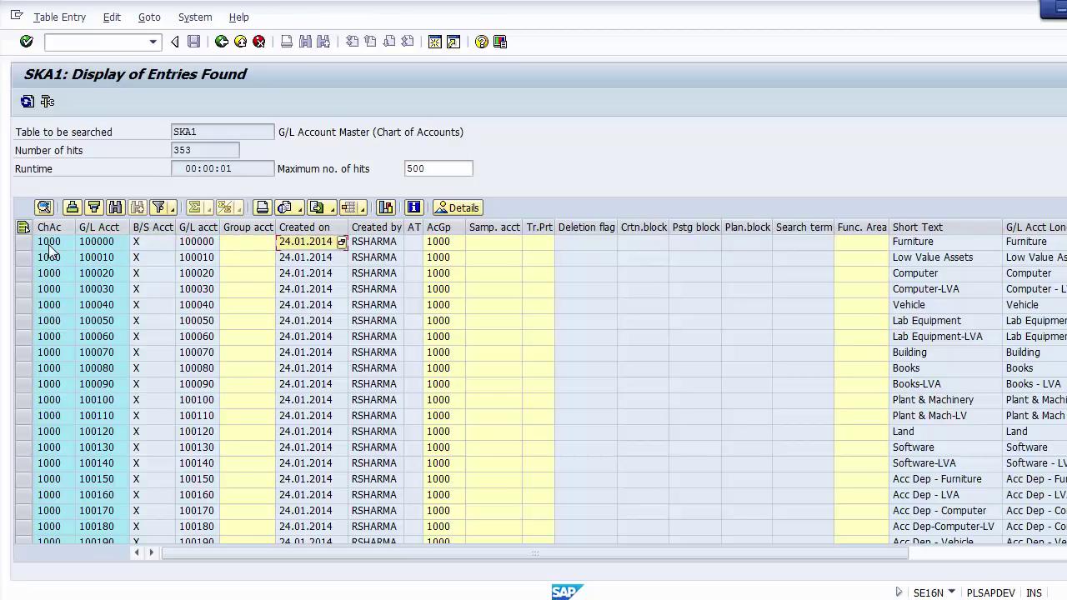
key("Tab")
key("Tab")
key("Tab")
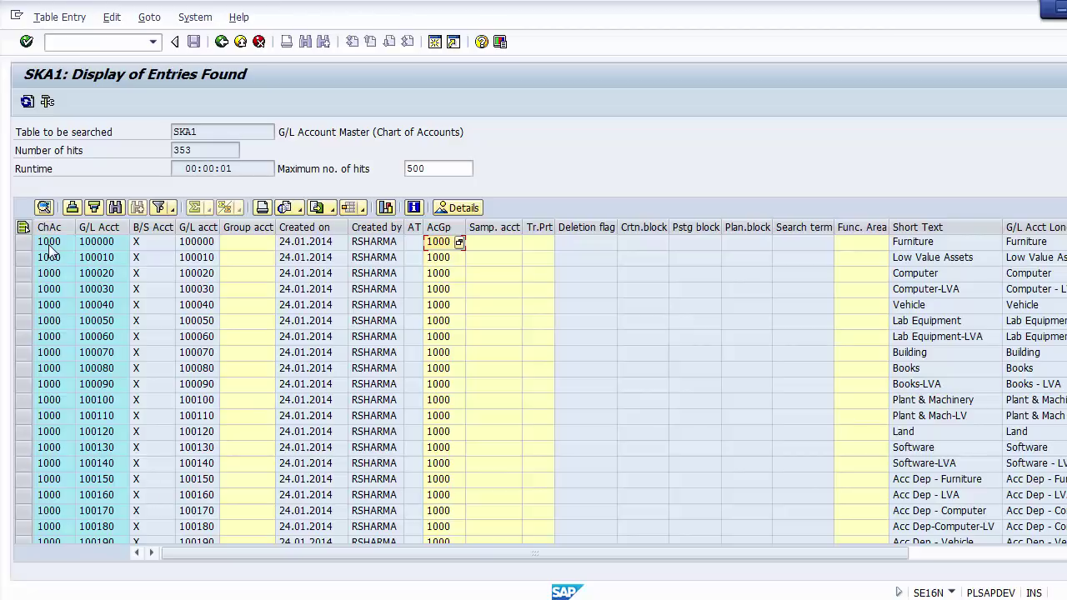
Examine the remaining columns of the first SKA1 entry, ending with its short text and G/L account long text.
key("Tab")
key("Tab")
key("Tab")
key("Tab")
key("Tab")
key("Tab")
key("Tab")
key("Tab")
key("Tab")
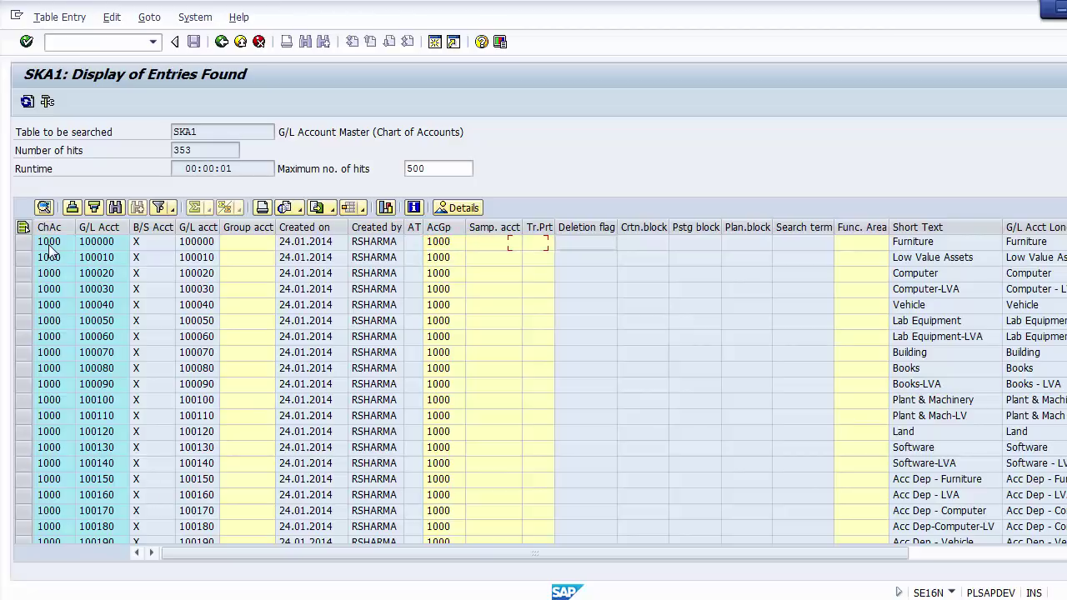
key("Tab")
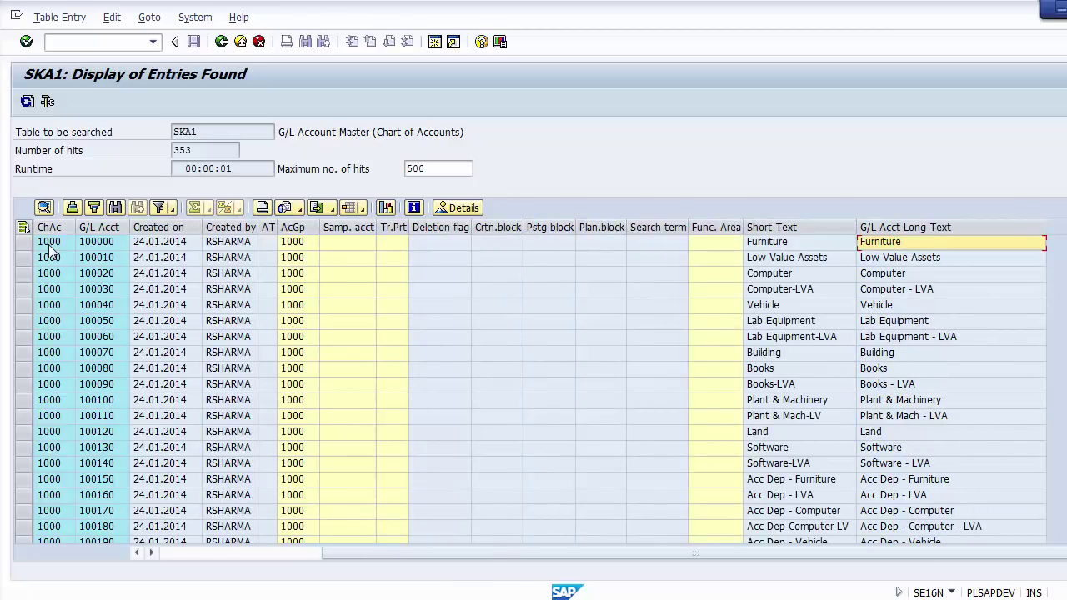
key("shift+Tab")
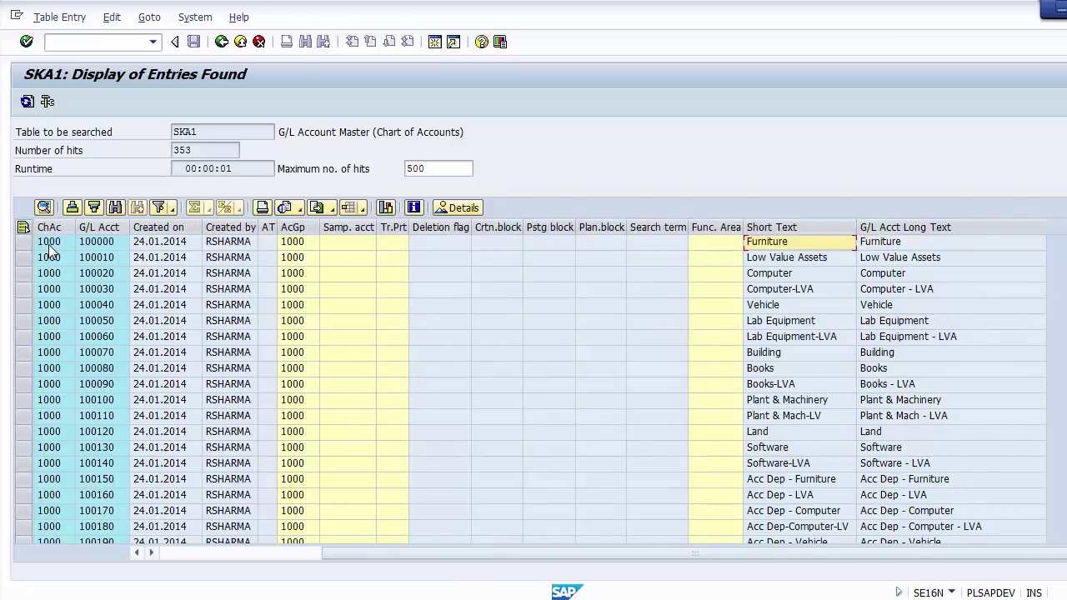
key("Tab")
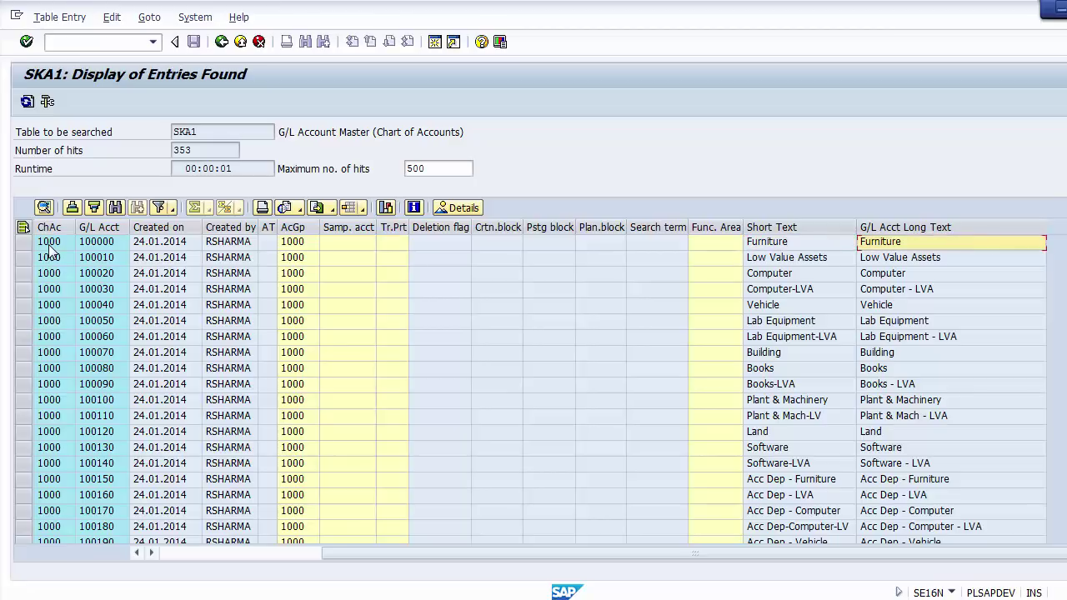
Return to the first entry's G/L account and look down the column to account 100070.
key("shift+Tab")
key("shift+Tab")
key("shift+Tab")
key("shift+Tab")
key("shift+Tab")
key("shift+Tab")
key("shift+Tab")
key("shift+Tab")
key("shift+Tab")
key("shift+Tab")
key("shift+Tab")
key("shift+Tab")
key("shift+Tab")
key("shift+Tab")
key("shift+Tab")
key("shift+Tab")
key("shift+Tab")
key("shift+Tab")
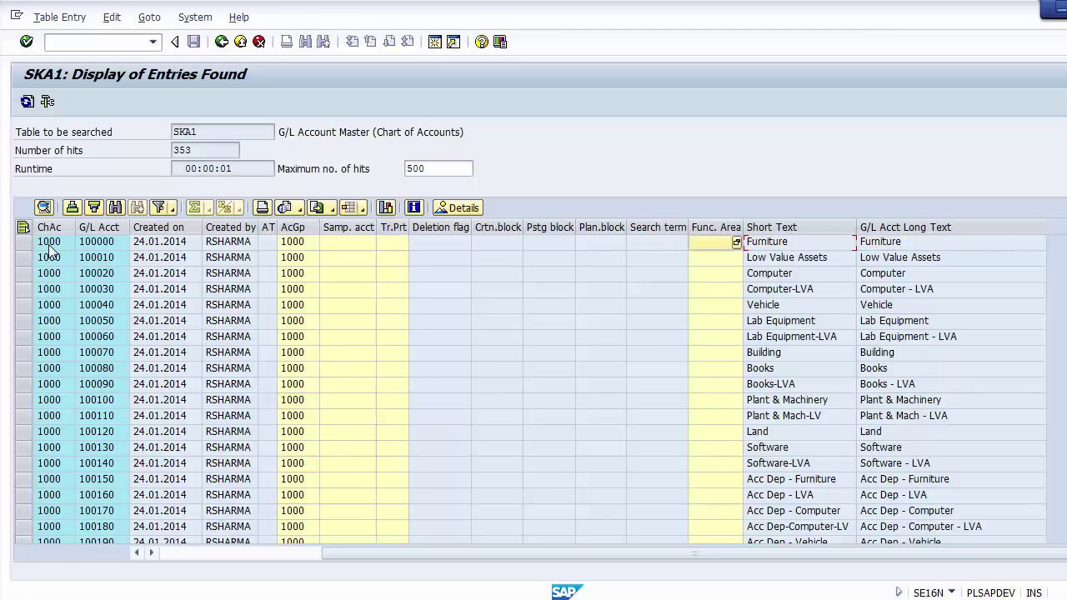
key("Tab")
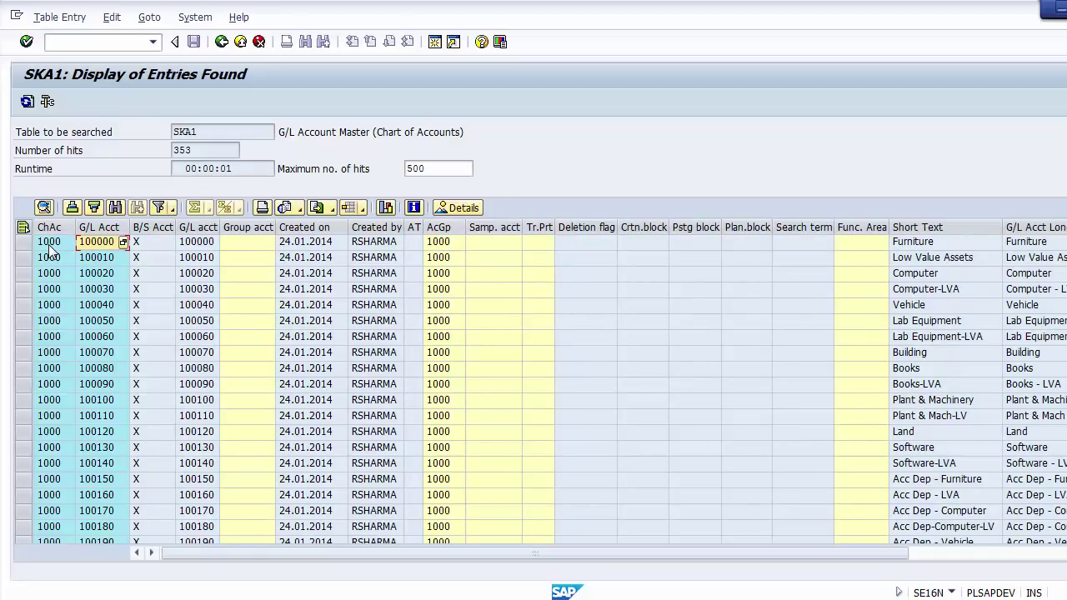
key("Down")
key("Down")
key("Down")
key("Down")
key("Down")
key("Down")
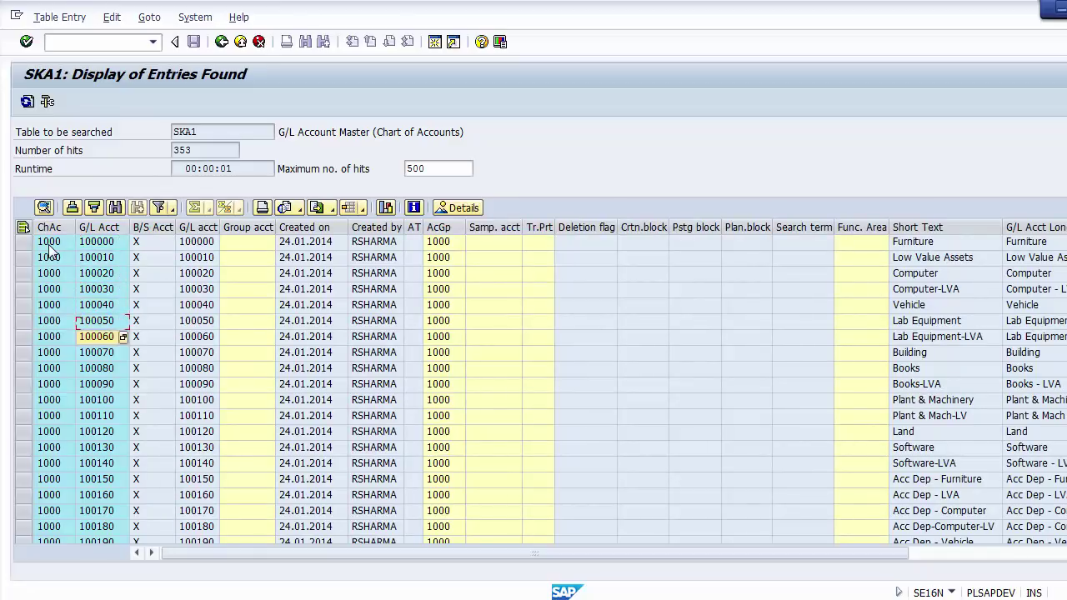
key("Down")
Examine the row of G/L account 100070 from its chart of accounts across to its short and long texts.
key("Tab")
key("Tab")
key("Tab")
key("Tab")
key("Tab")
key("Tab")
key("Tab")
key("Tab")
key("Tab")
key("Tab")
key("Tab")
key("Tab")
key("Tab")
key("Tab")
key("Tab")
key("Tab")
key("Tab")
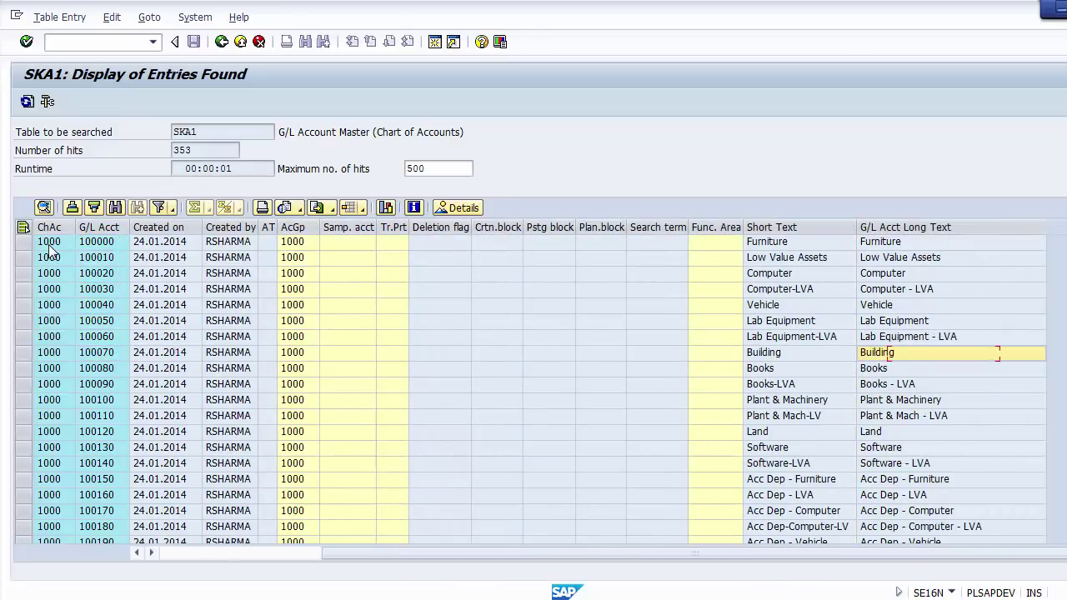
key("shift+Tab")
key("shift+Tab")
key("shift+Tab")
key("shift+Tab")
key("shift+Tab")
key("shift+Tab")
key("shift+Tab")
key("shift+Tab")
key("shift+Tab")
key("shift+Tab")
key("shift+Tab")
key("shift+Tab")
key("shift+Tab")
key("shift+Tab")
key("shift+Tab")
key("shift+Tab")
key("shift+Tab")
key("shift+Tab")
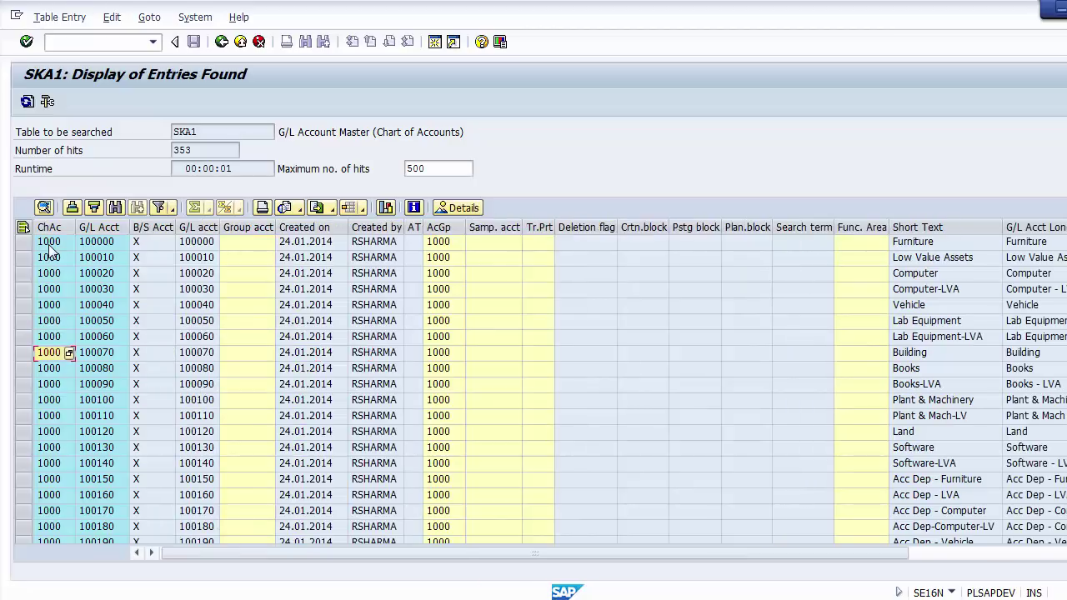
key("Tab")
key("Tab")
key("Tab")
key("Tab")
key("Tab")
key("Tab")
key("Tab")
key("Tab")
key("Tab")
key("Tab")
key("Tab")
key("Tab")
key("Tab")
key("Tab")
key("Tab")
key("Tab")
key("Tab")
key("Tab")
key("shift+Tab")
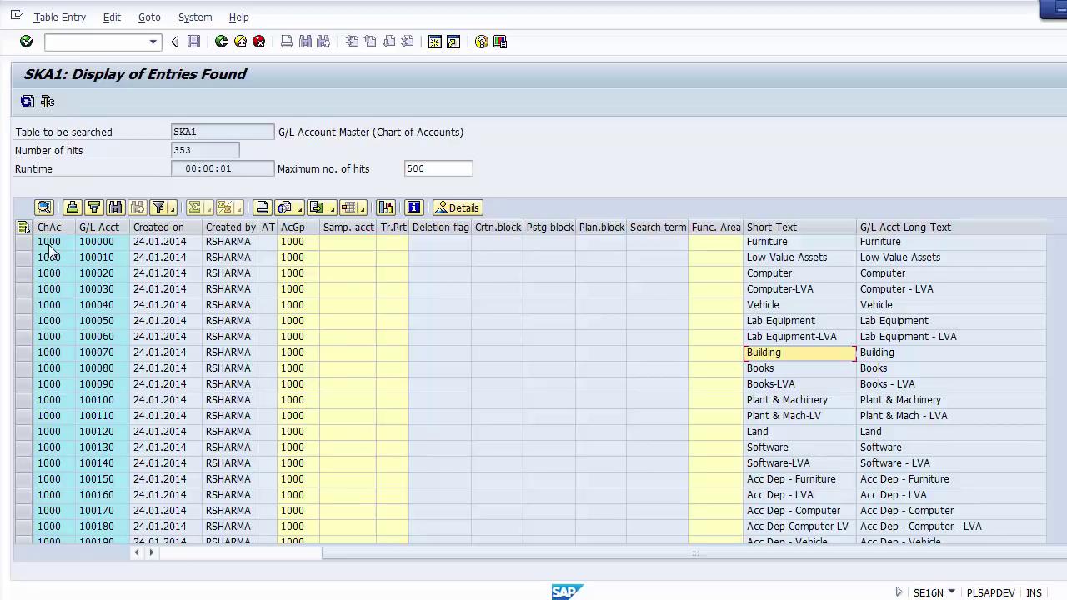
Look up the second GL Master table on the PowerPoint slide and load table SKB1 in SAP's General Table Display.
key("alt+Tab")
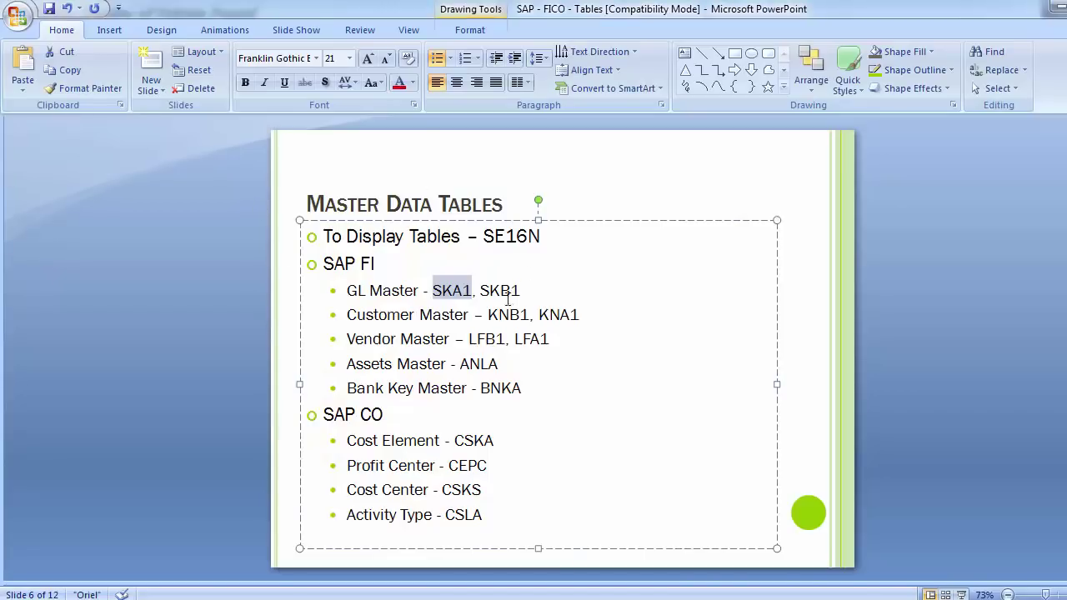
left_click_drag(481, 291, 524, 290)
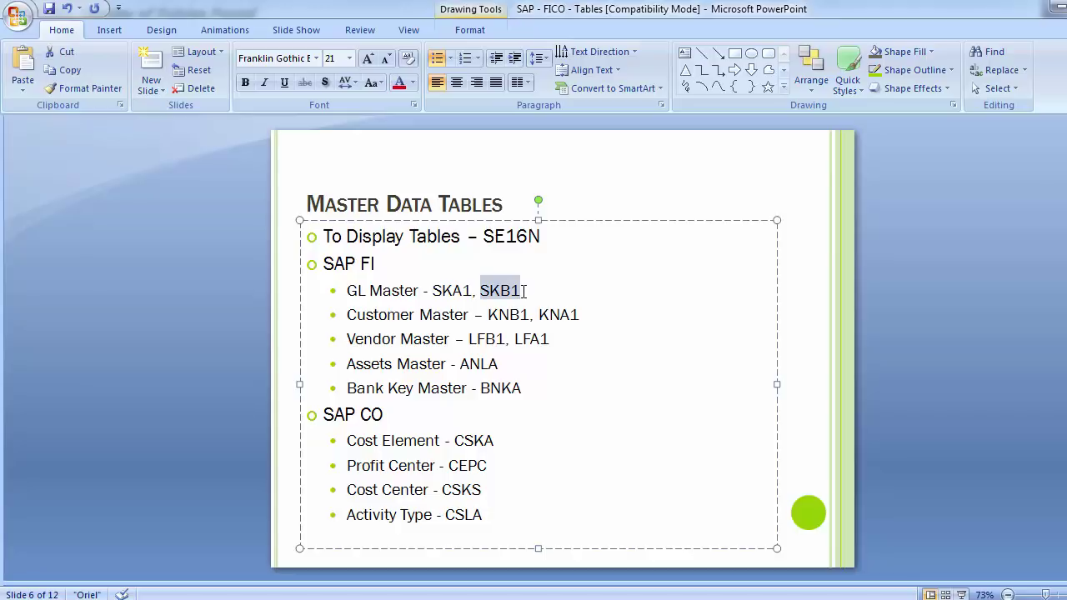
key("alt+Tab")
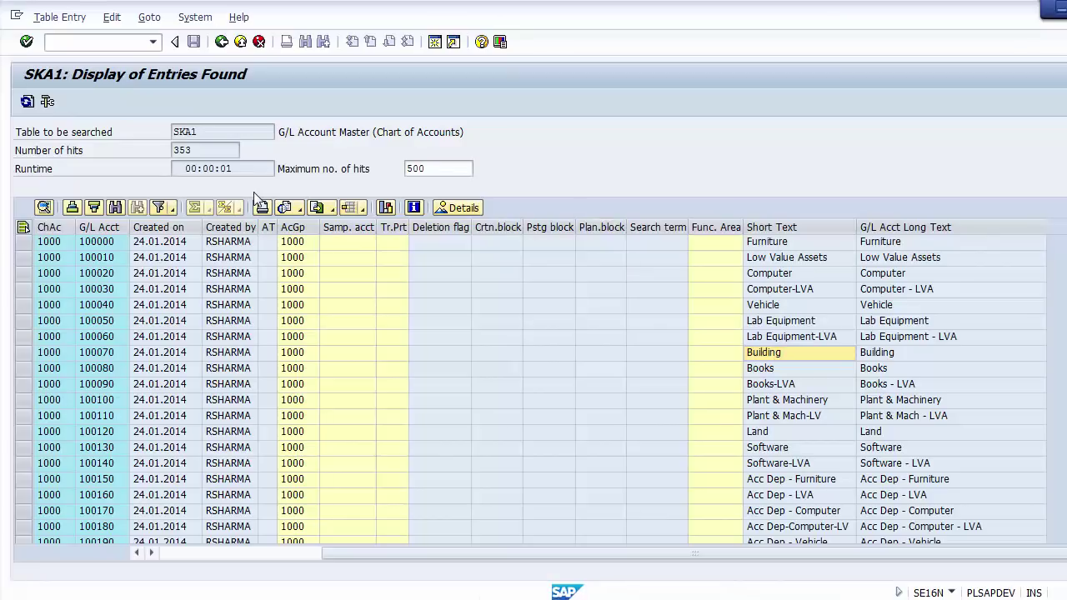
left_click(222, 42)
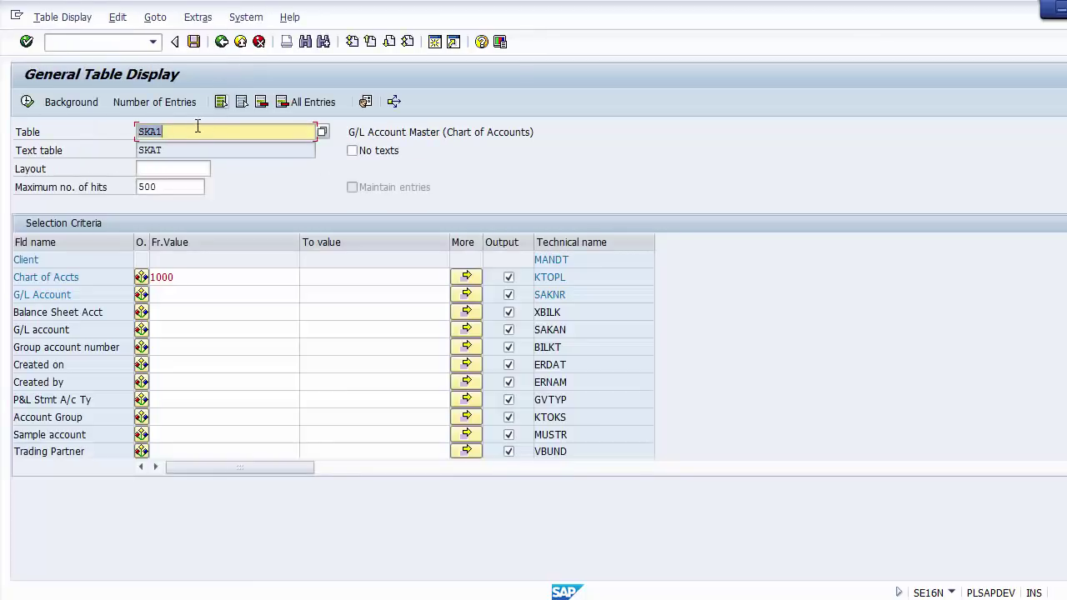
left_click(194, 129)
key("BackSpace")
key("BackSpace")
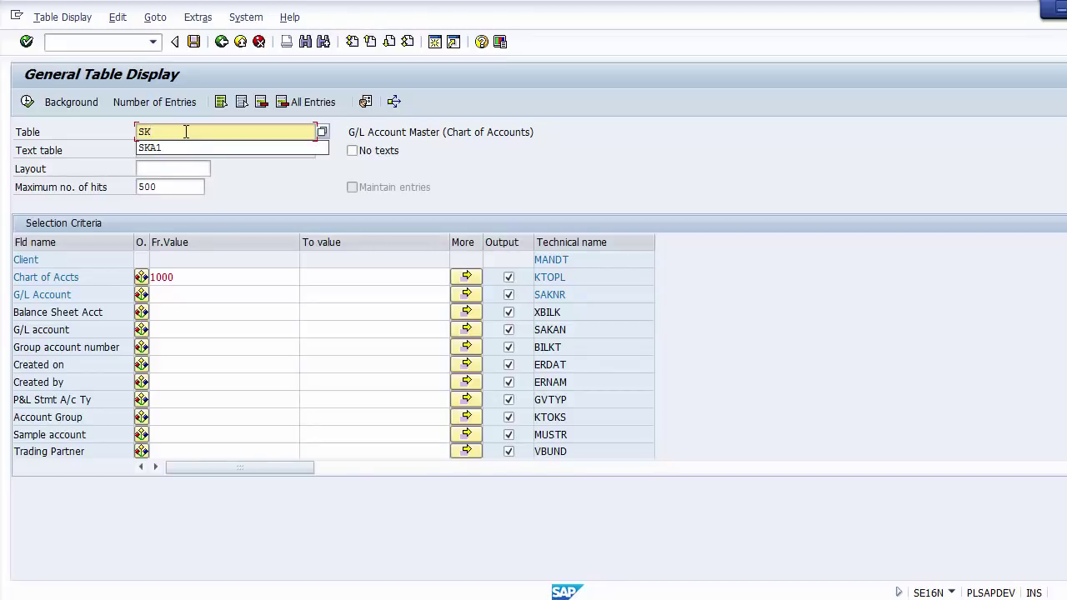
type("B1")
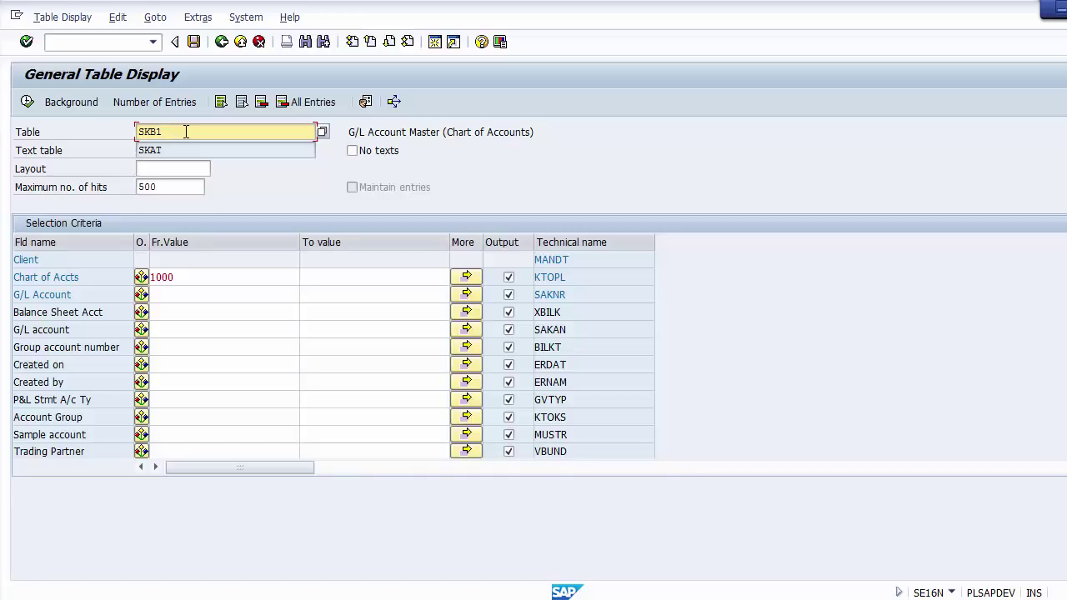
key("Return")
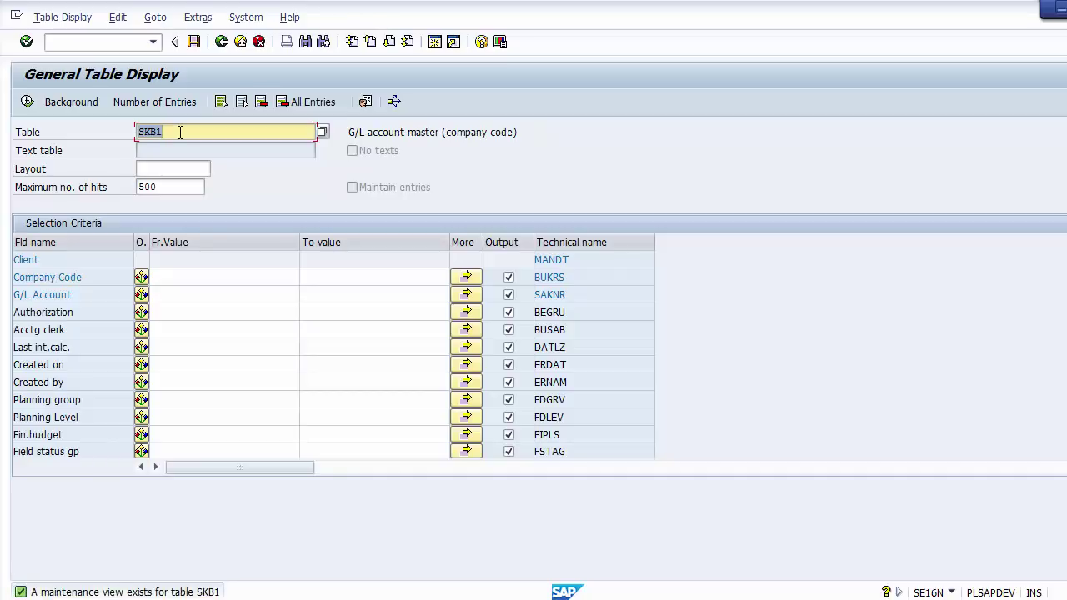
Examine the description of table SKB1 and its Company Code, G/L Account and Authorization fields.
double_click(353, 132)
left_click_drag(379, 132, 544, 139)
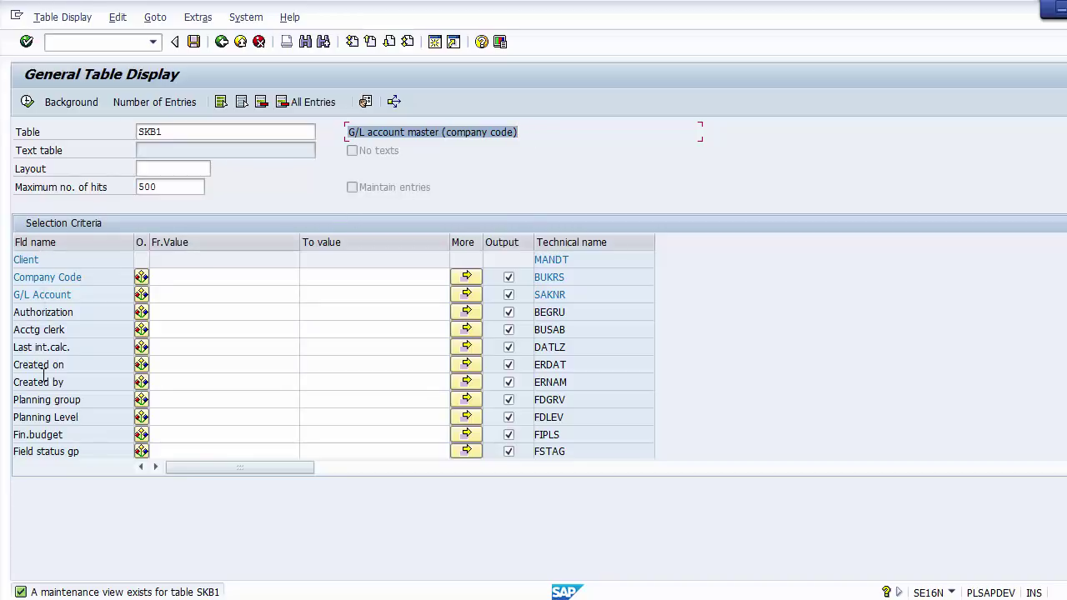
left_click(103, 275)
left_click_drag(104, 275, 13, 279)
left_click(71, 296)
left_click_drag(71, 295, 3, 314)
left_click(83, 315)
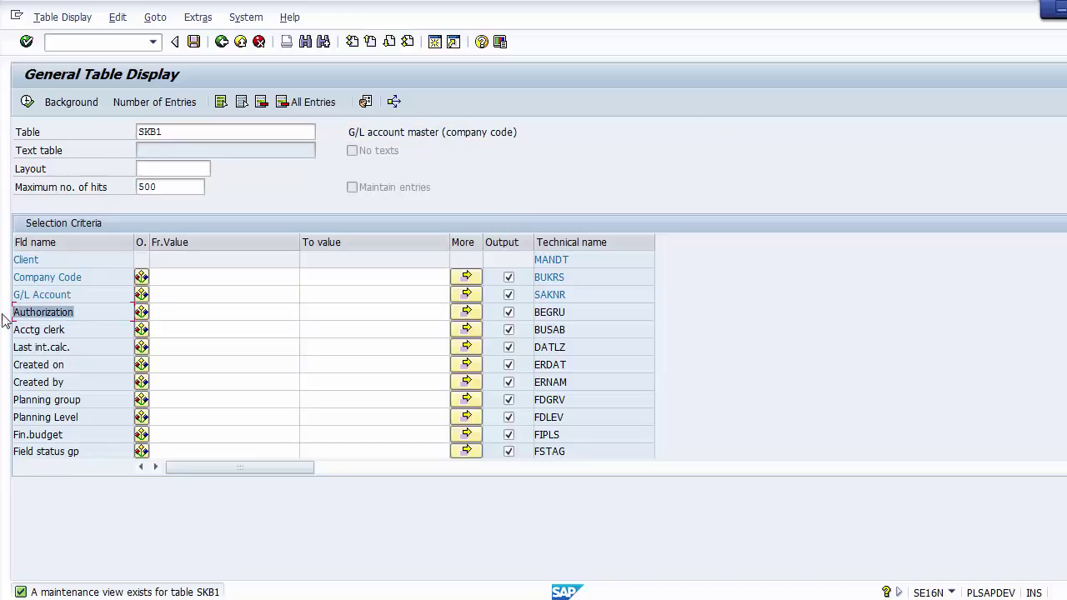
Restrict the selection to company code 1000 and display the matching SKB1 entries.
left_click(171, 273)
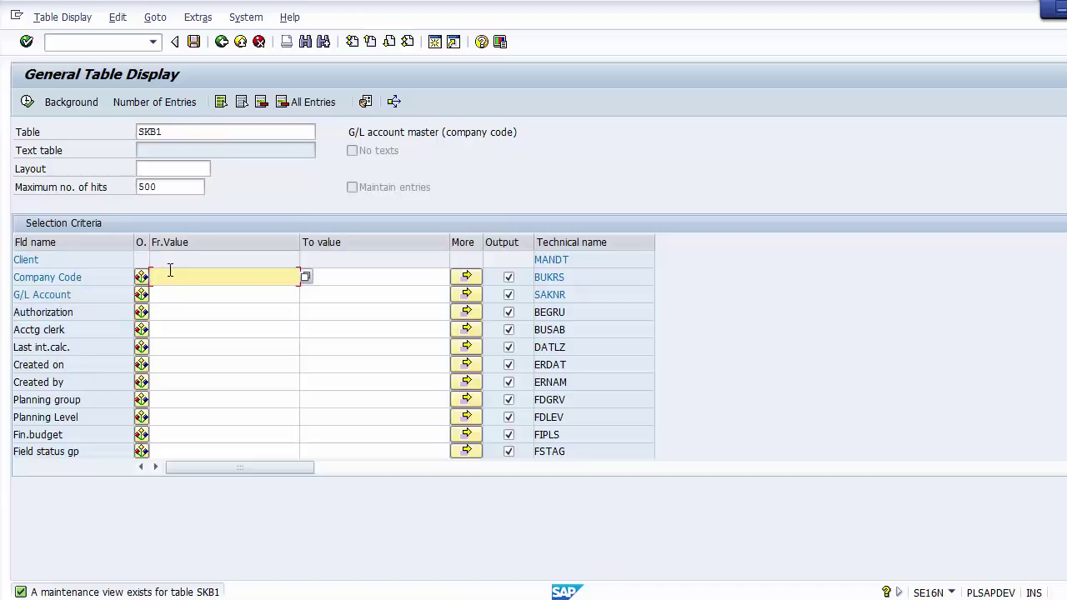
type("1000")
key("BackSpace")
key("BackSpace")
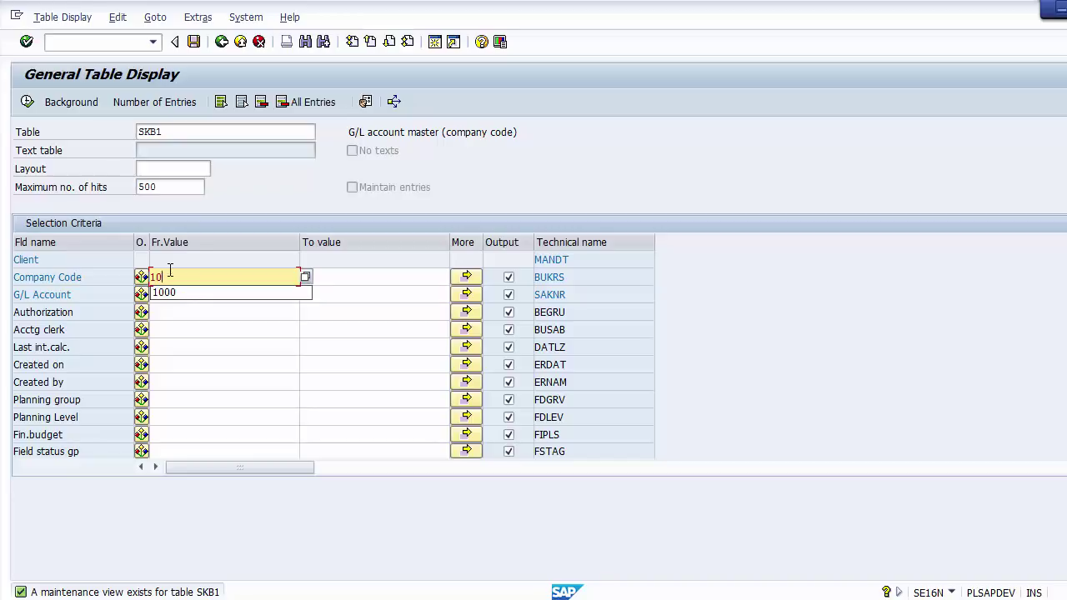
type("00")
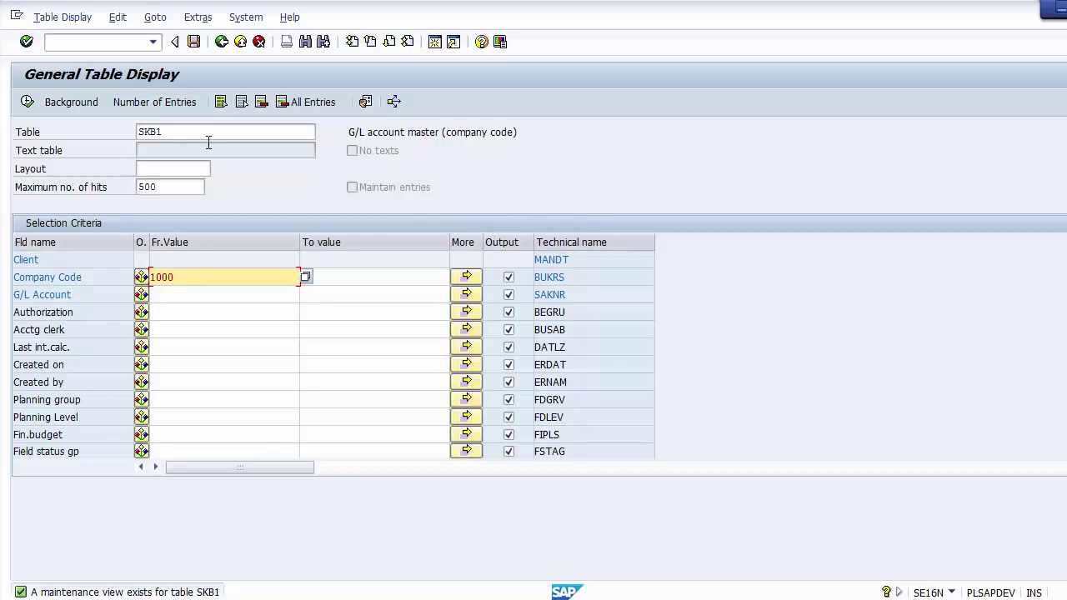
left_click(27, 101)
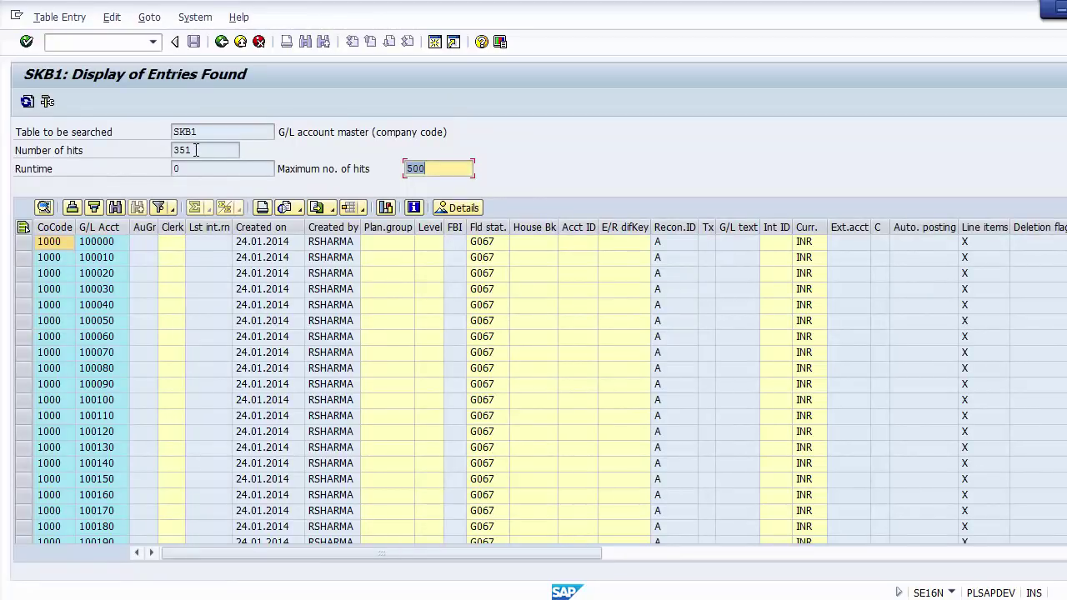
Check the number of SKB1 hits and examine the first entry's columns from company code through field status and reconciliation ID.
left_click(202, 150)
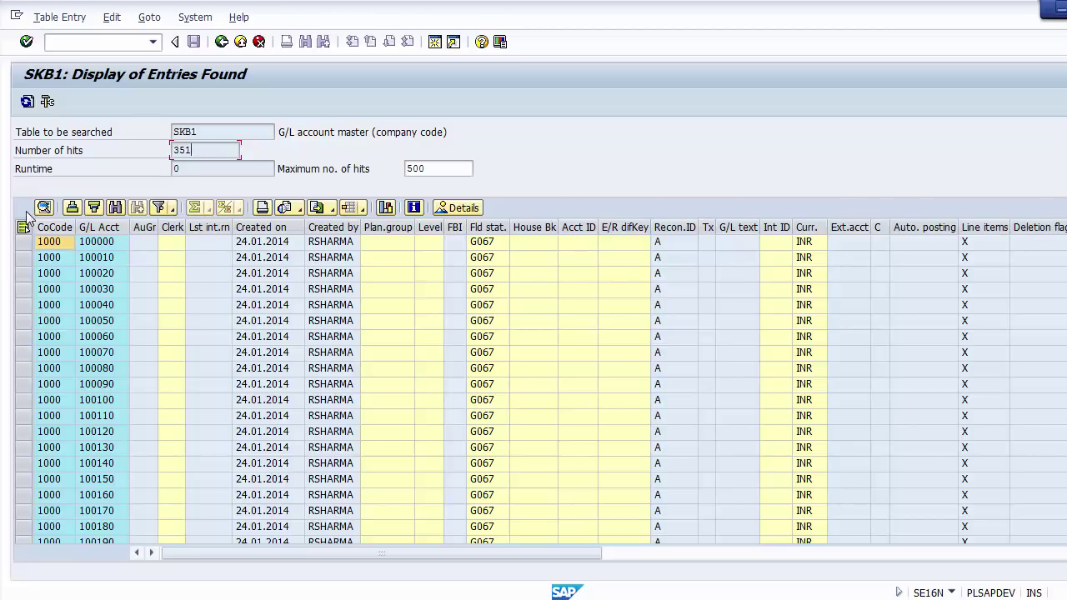
left_click(48, 242)
key("Tab")
key("Tab")
key("Tab")
key("Tab")
key("Tab")
key("Tab")
key("Tab")
key("Tab")
key("Tab")
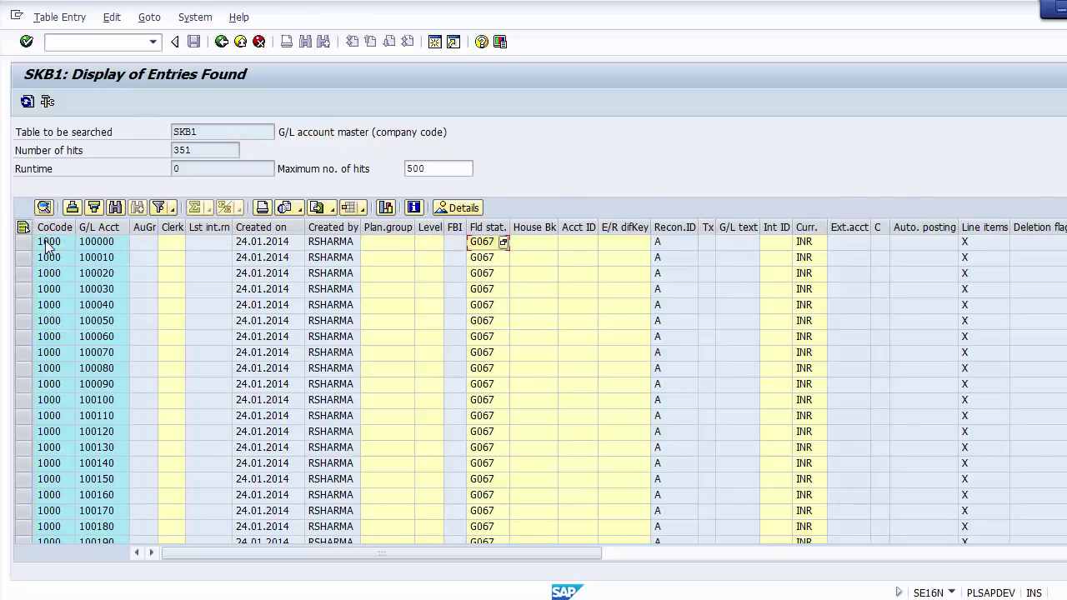
key("Tab")
key("Tab")
key("Tab")
key("Tab")
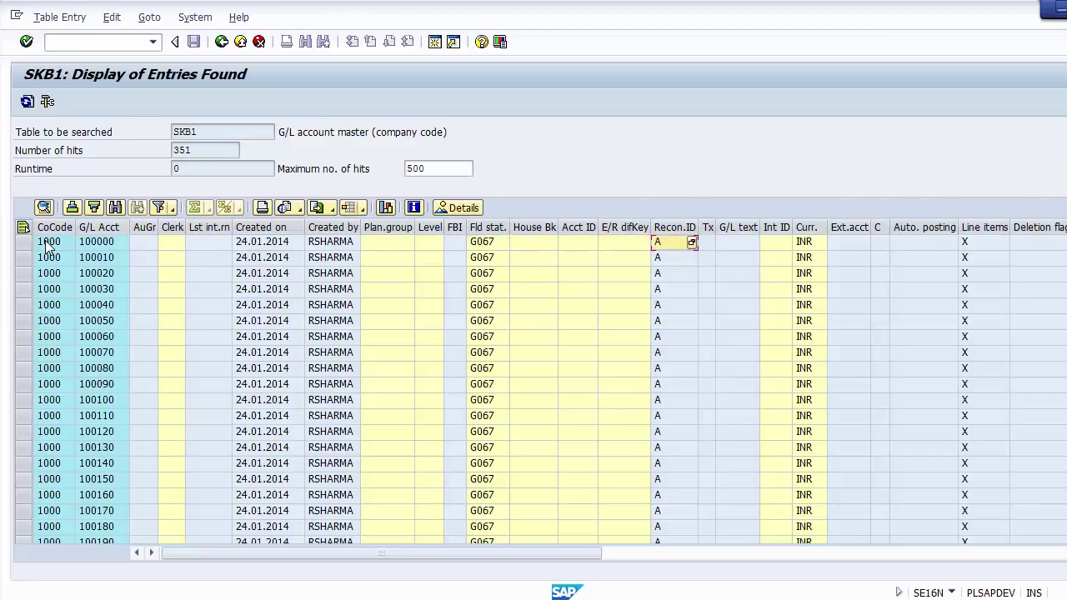
Examine the first SKB1 entry's columns from tax category through currency and line items to last key date.
key("Tab")
key("Tab")
key("Tab")
key("Tab")
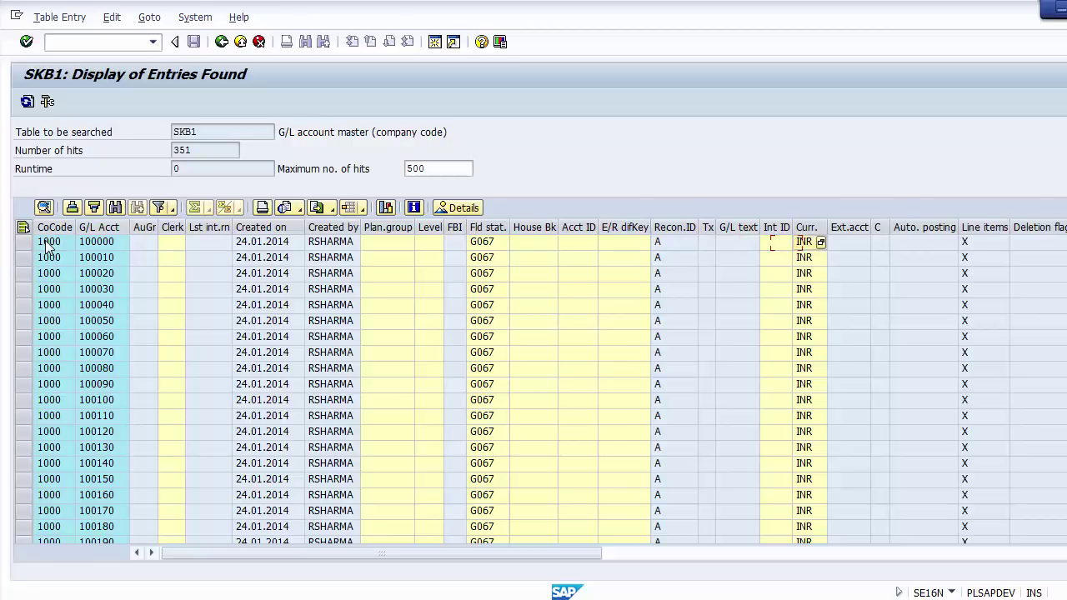
key("Tab")
key("Tab")
key("Tab")
key("Tab")
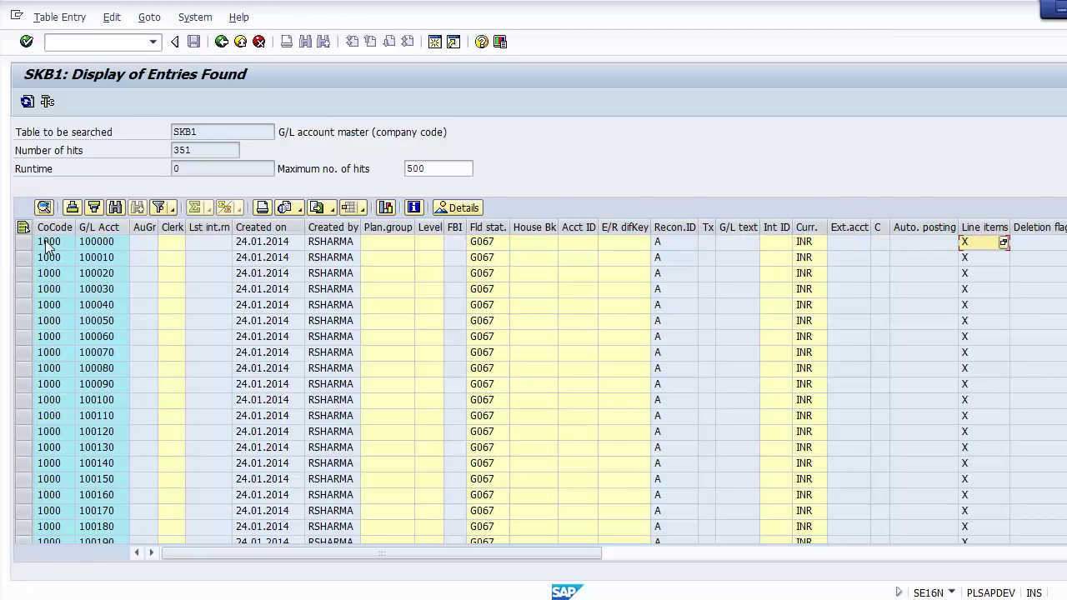
key("Tab")
key("Tab")
key("Tab")
key("Tab")
key("Tab")
key("Tab")
key("Tab")
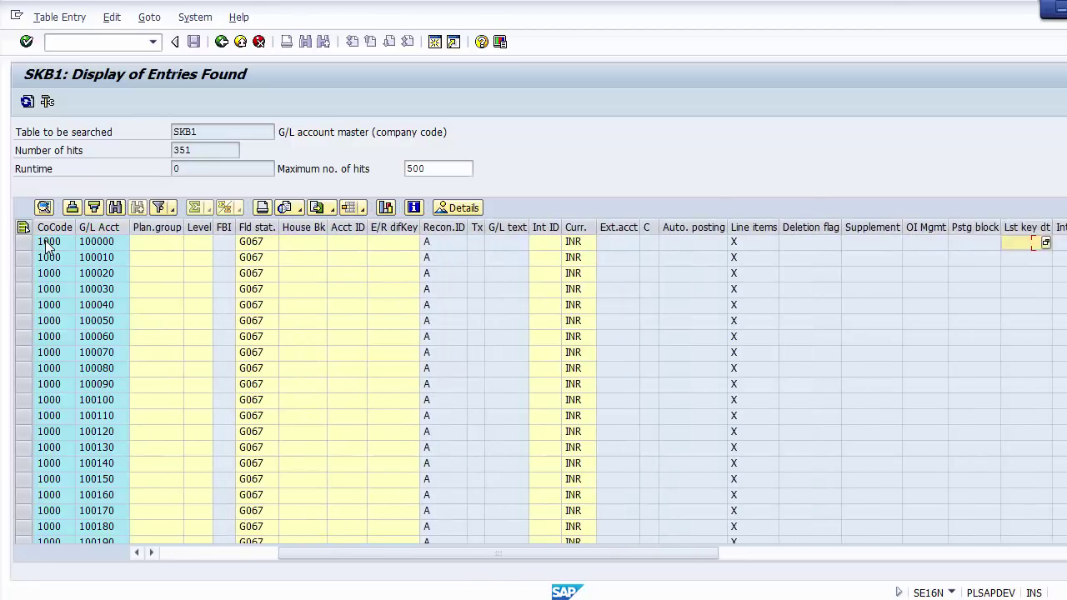
Examine the first SKB1 entry's remaining columns from interest calculation and sort key to MCA key, and return to the company code column.
key("Tab")
key("Tab")
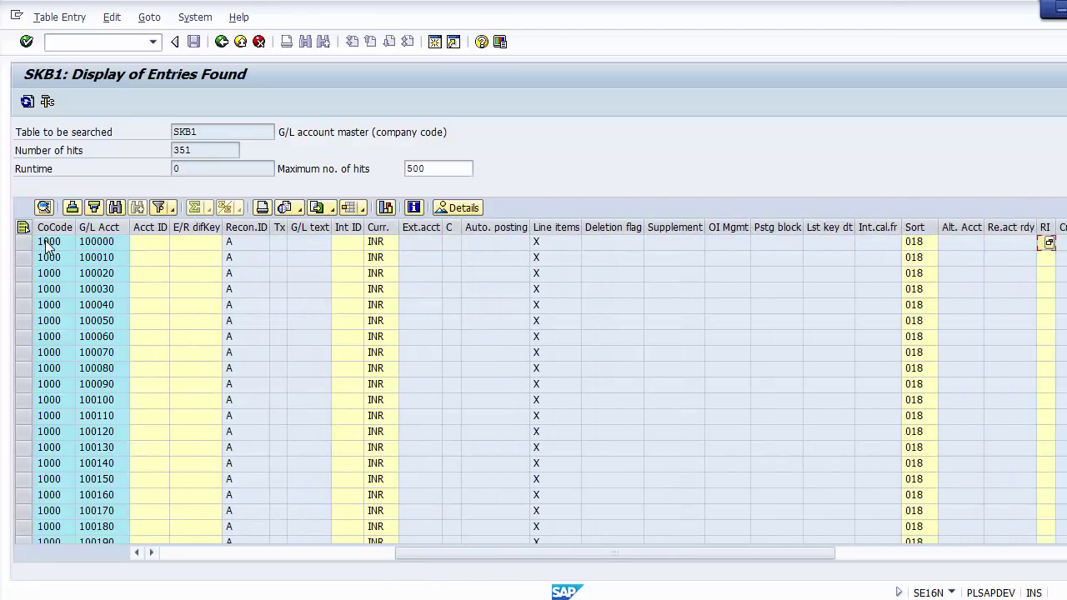
key("Tab")
key("Tab")
key("Tab")
key("Tab")
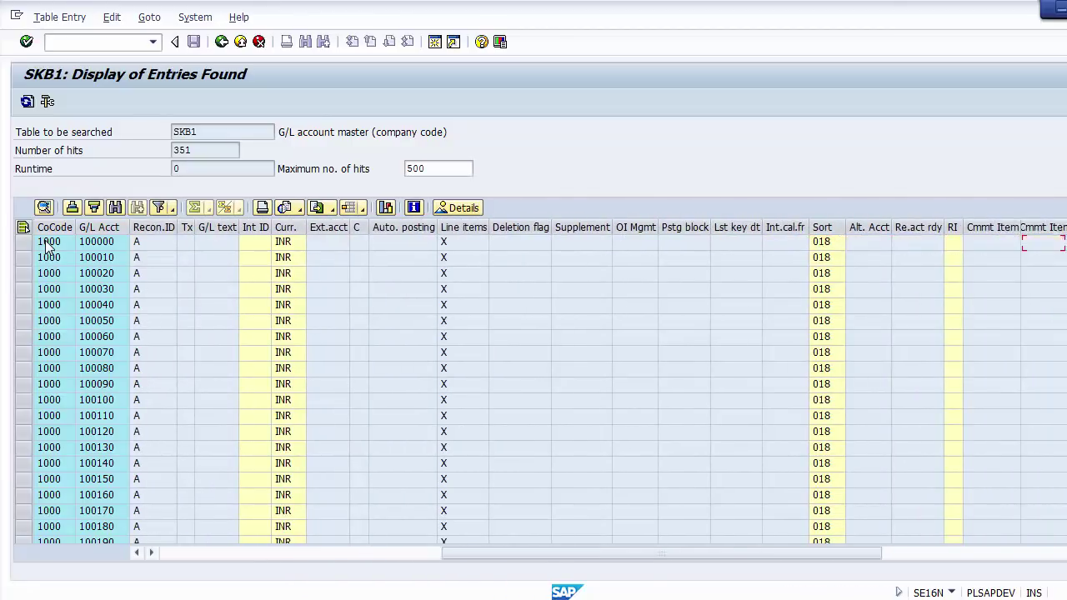
key("Tab")
key("Tab")
key("Tab")
key("Tab")
key("shift+Tab")
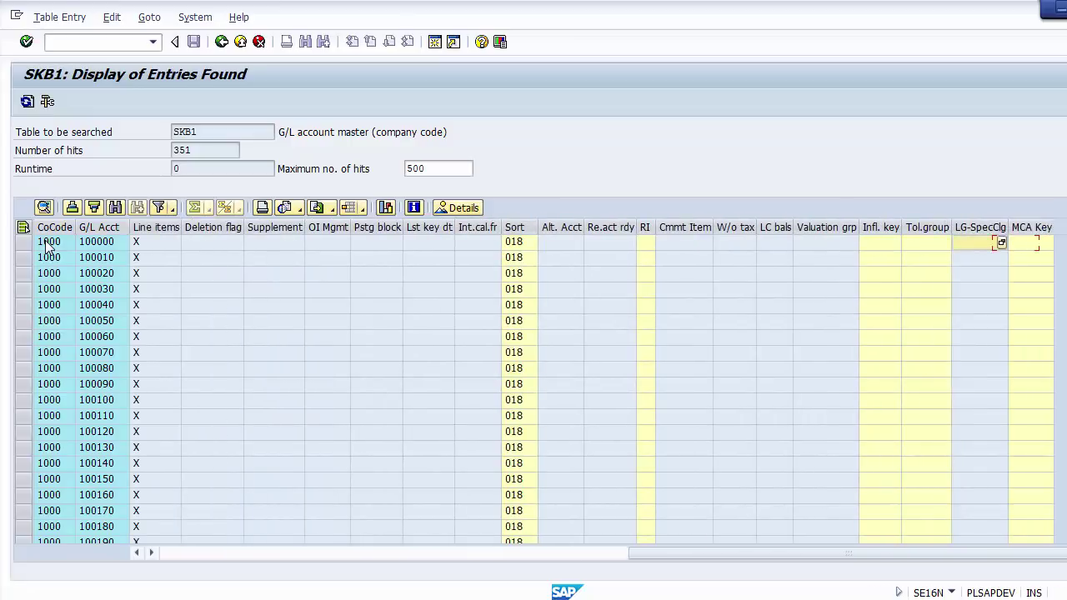
key("shift+Tab")
key("shift+Tab")
key("shift+Tab")
key("shift+Tab")
key("shift+Tab")
key("shift+Tab")
key("shift+Tab")
key("shift+Tab")
key("shift+Tab")
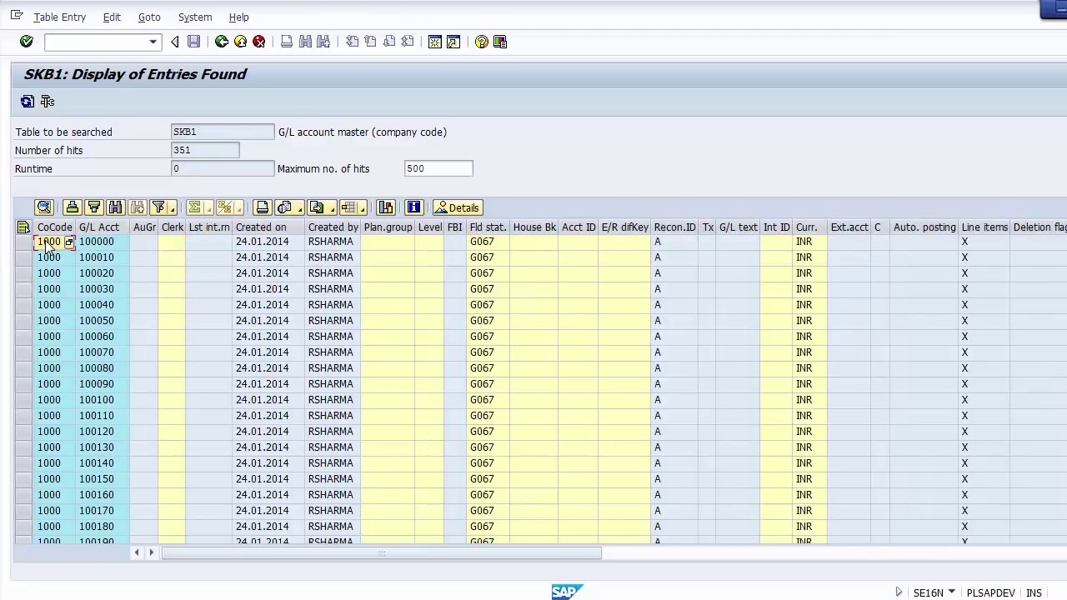
Leave the SKB1 entries, look up the Customer Master tables on the PowerPoint slide, and load table KNA1 in SAP's General Table Display.
left_click(221, 43)
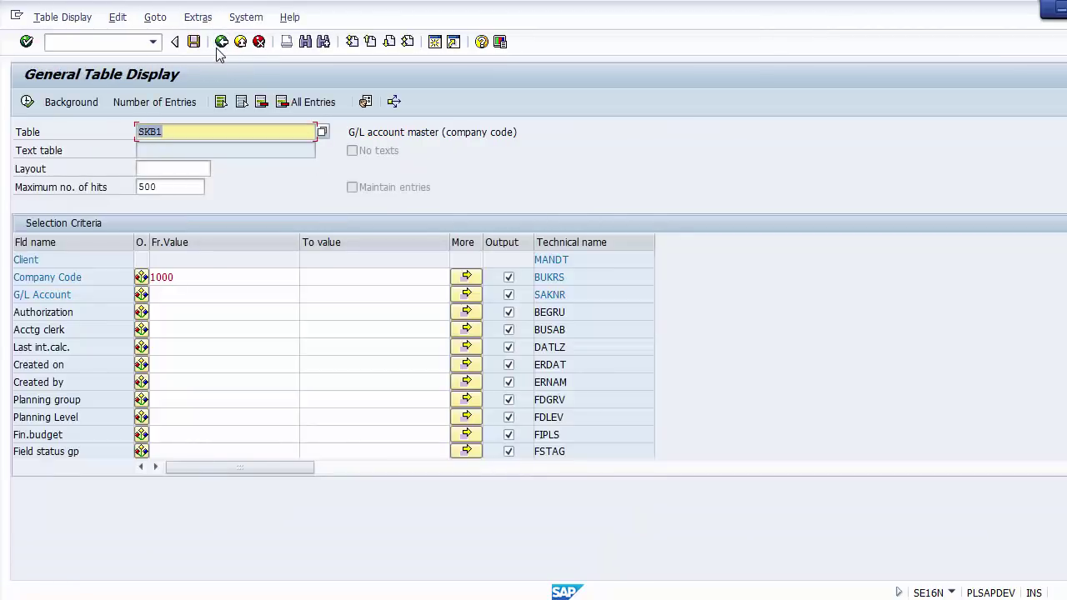
key("alt+Tab")
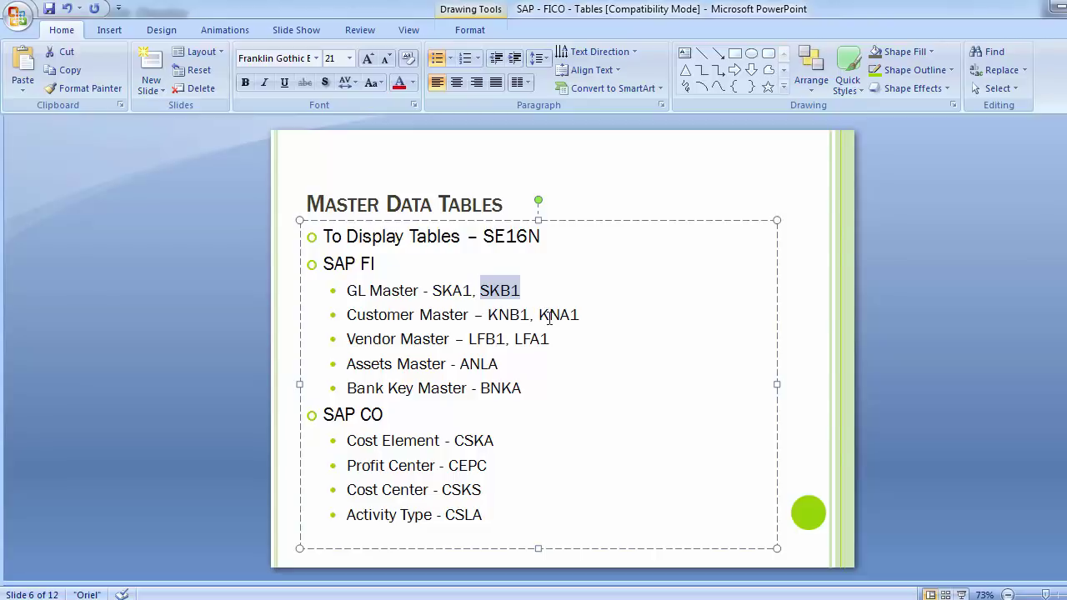
key("alt+Tab")
double_click(230, 135)
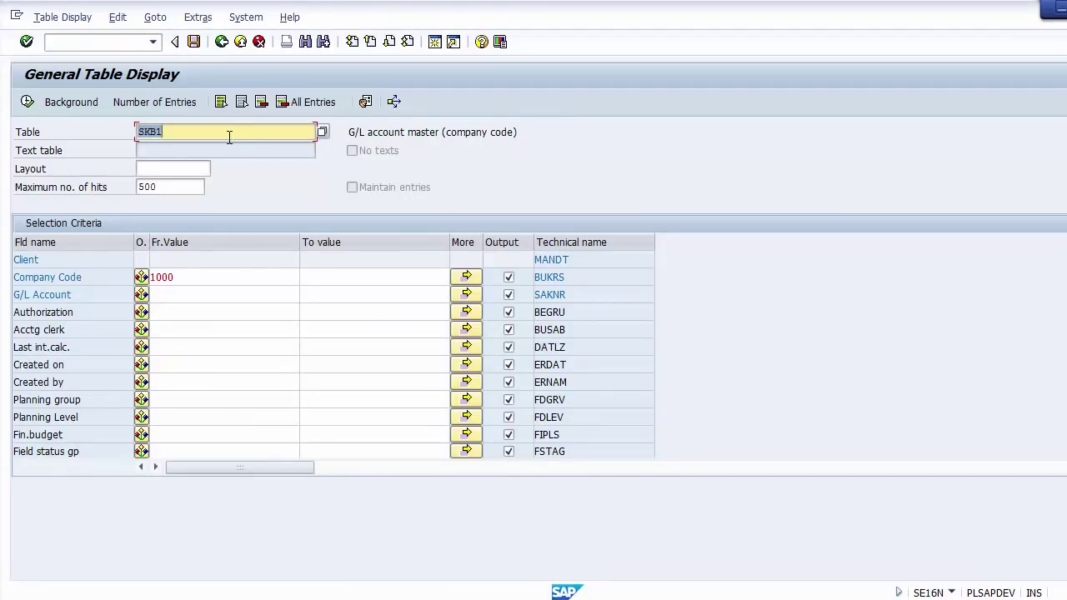
type("KNa1")
key("Return")
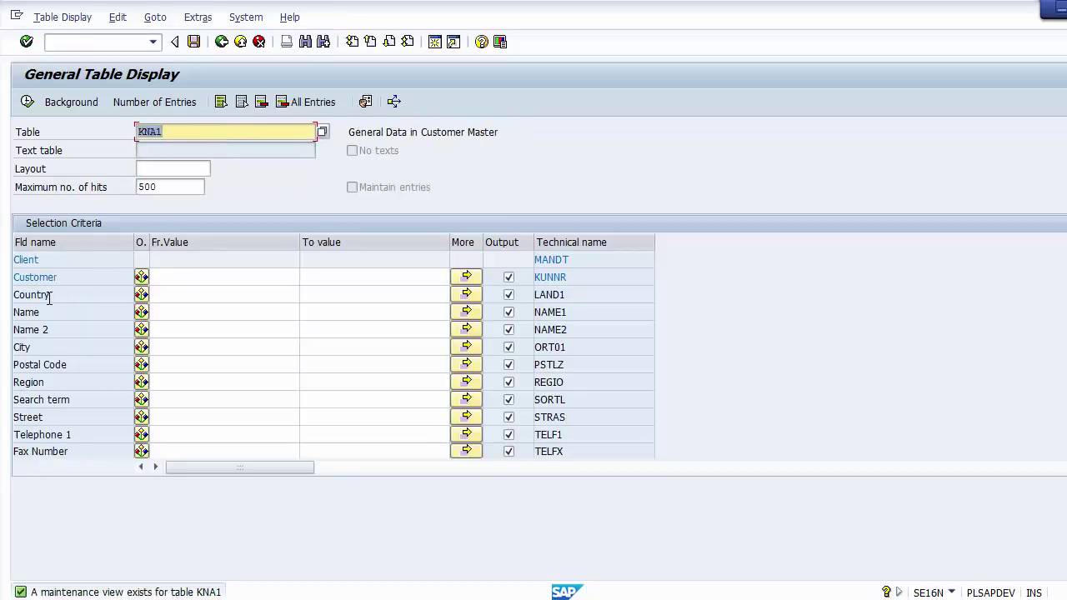
Examine the Customer, Name and Name 2 fields of table KNA1 and its description.
left_click(70, 281)
left_click(69, 312)
left_click(67, 331)
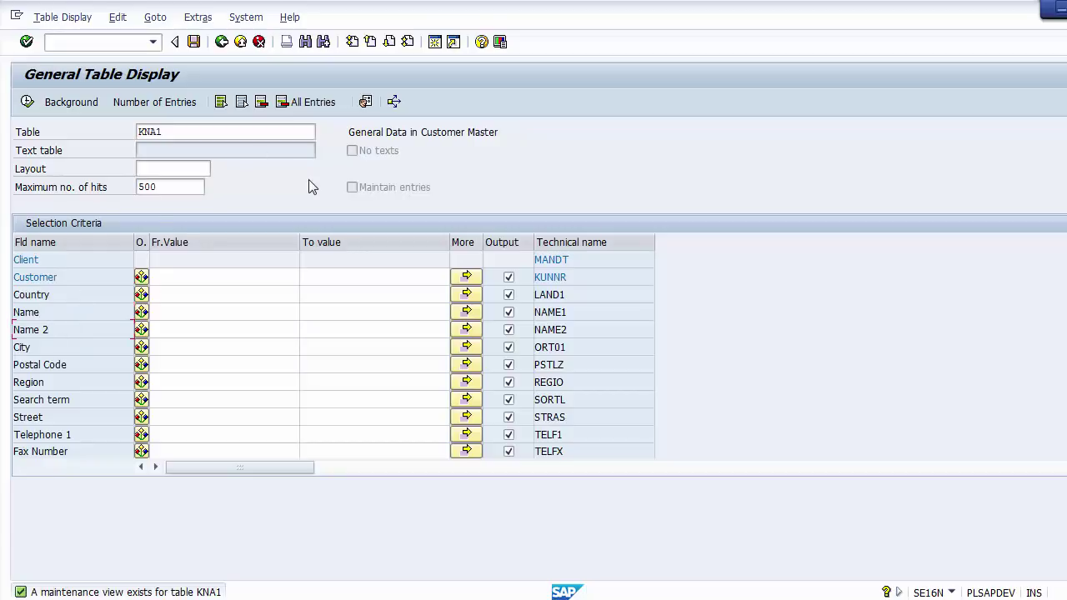
left_click_drag(350, 132, 520, 130)
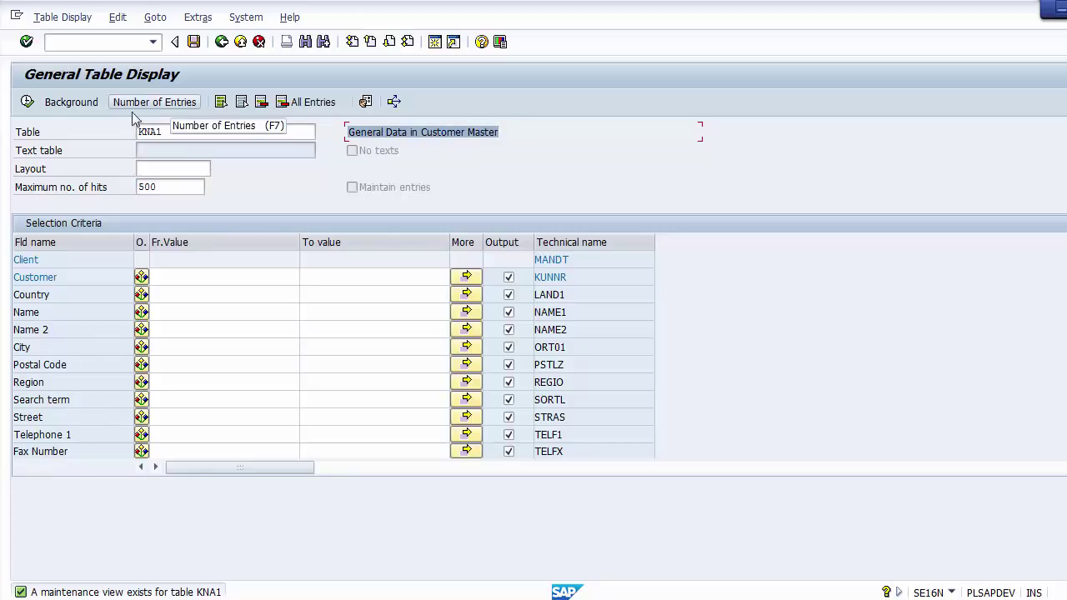
Display the KNA1 entries without restrictions and check the number of hits and the first customer's country, name and city.
left_click(27, 103)
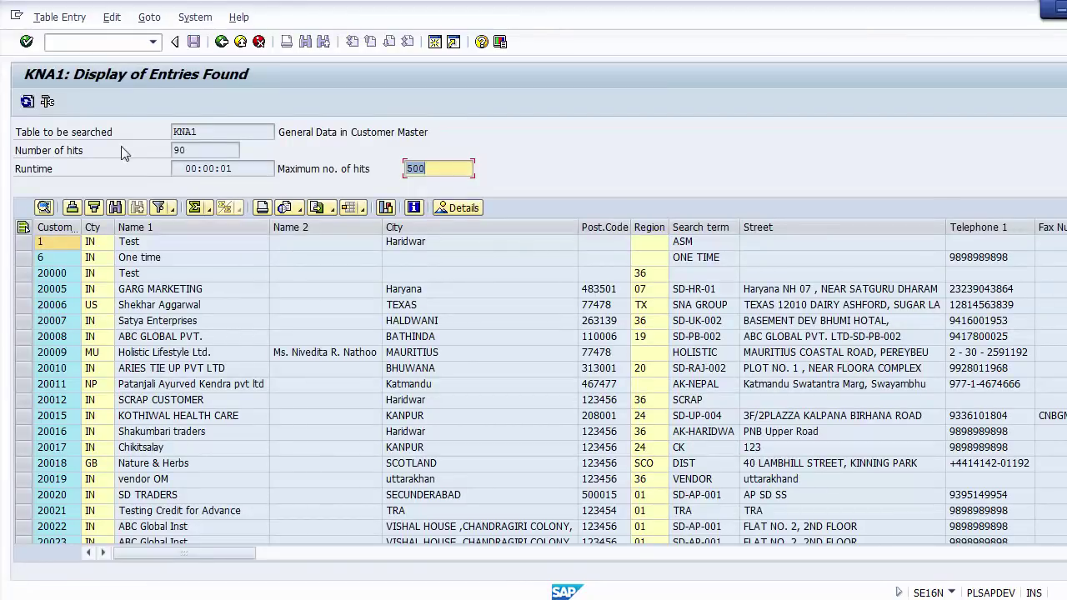
left_click(184, 148)
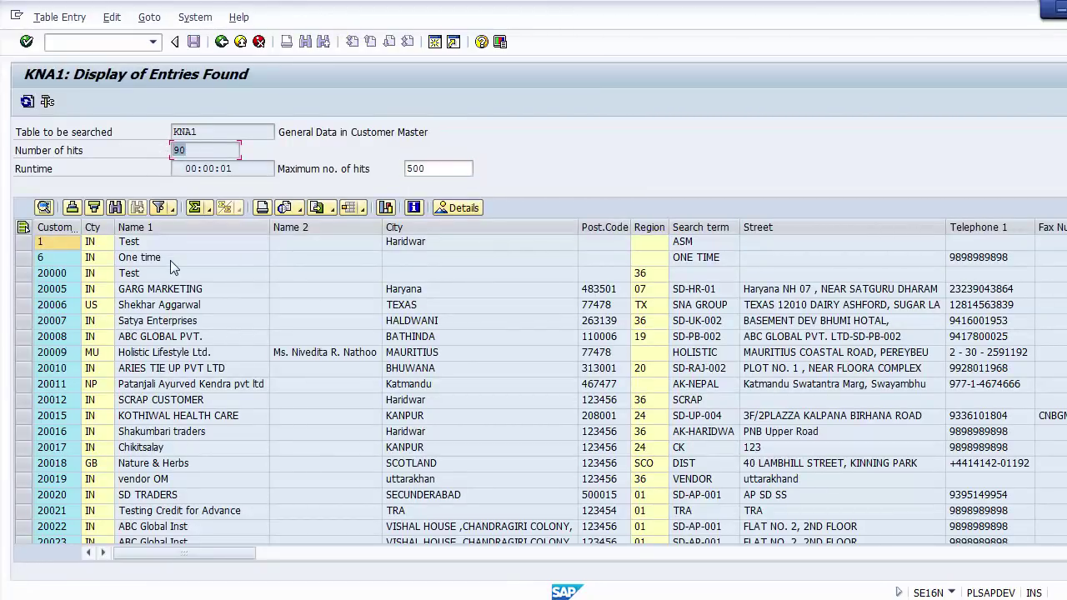
left_click(148, 244)
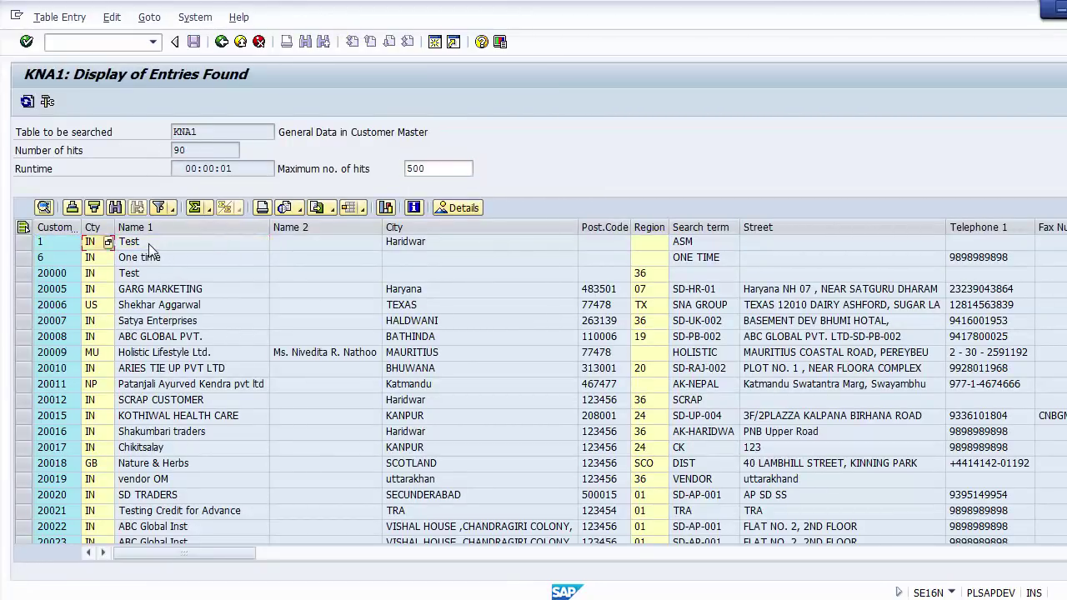
key("Tab")
key("Tab")
key("Tab")
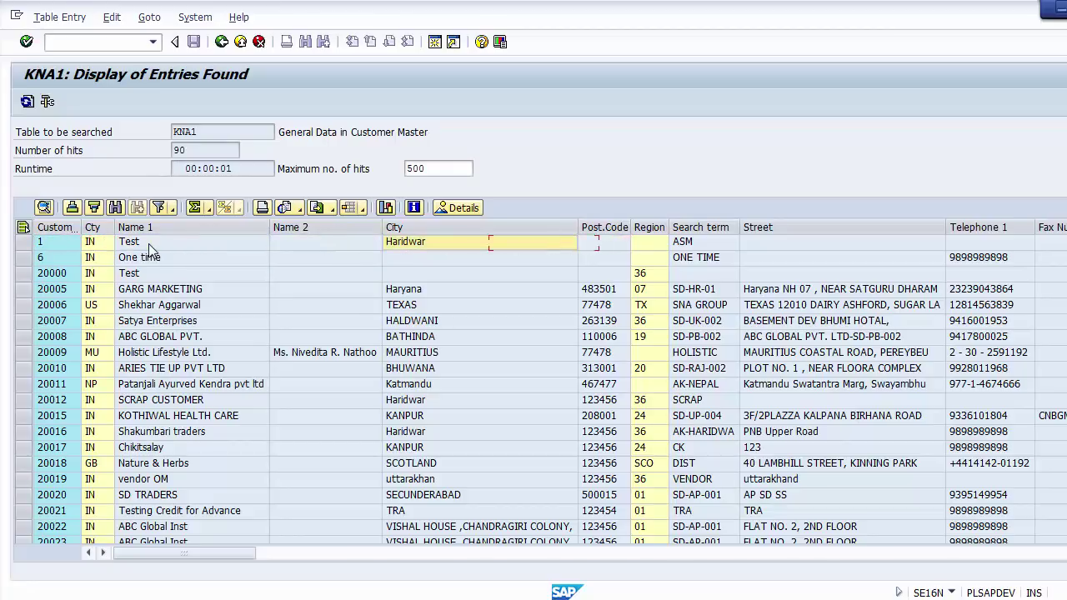
Examine the third KNA1 entry's customer number, country and name columns.
key("shift+Tab")
key("shift+Tab")
key("shift+Tab")
key("shift+Tab")
key("Down")
key("Down")
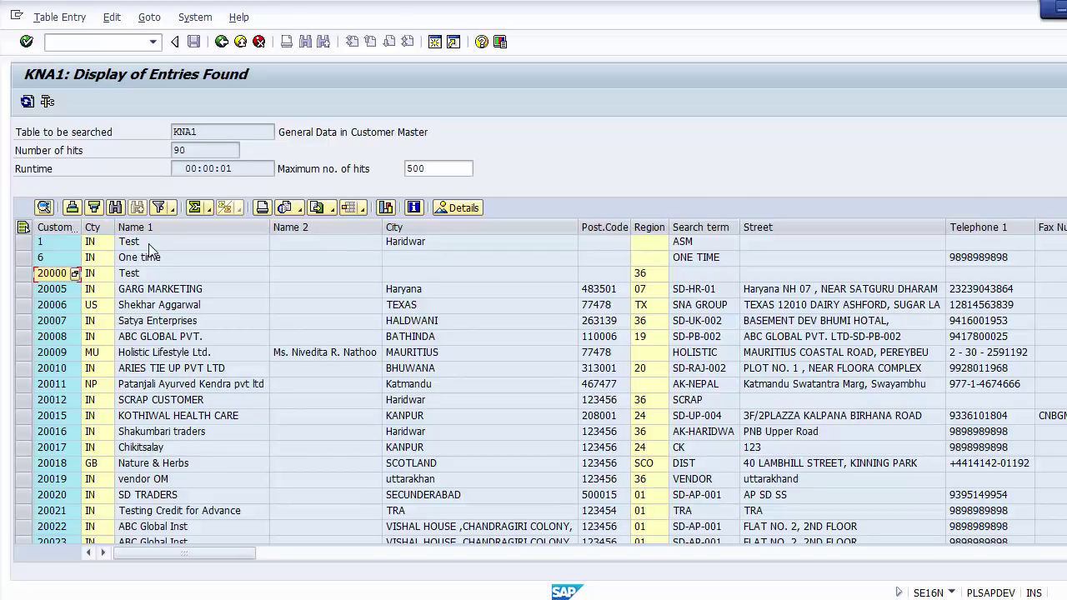
key("Tab")
key("Tab")
key("Tab")
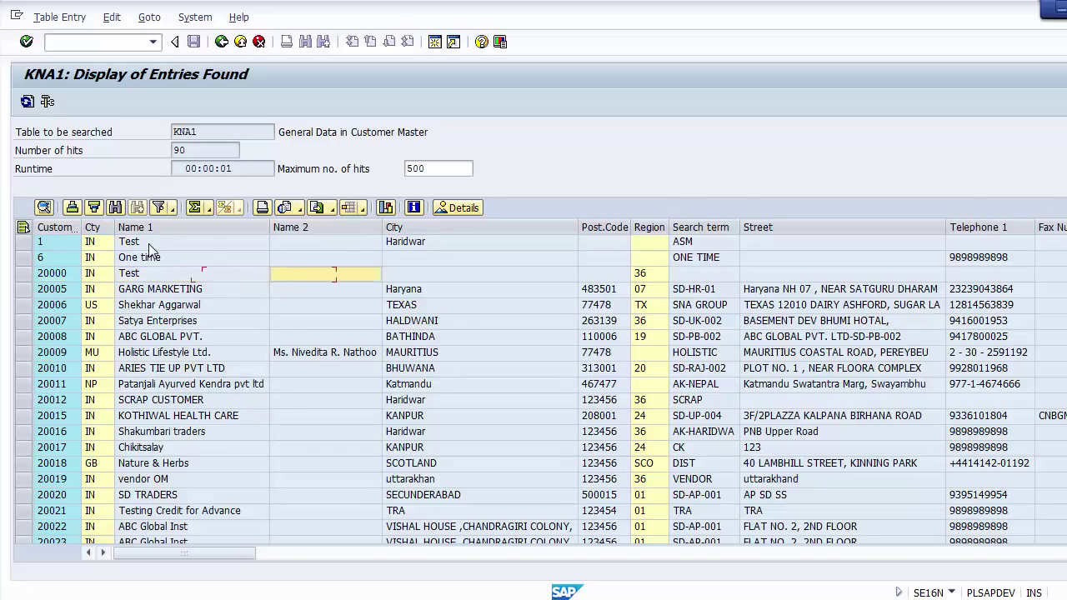
key("shift+Tab")
Examine the GARG MARKETING entry's columns from name through city, postal code, region and street to telephone.
key("Down")
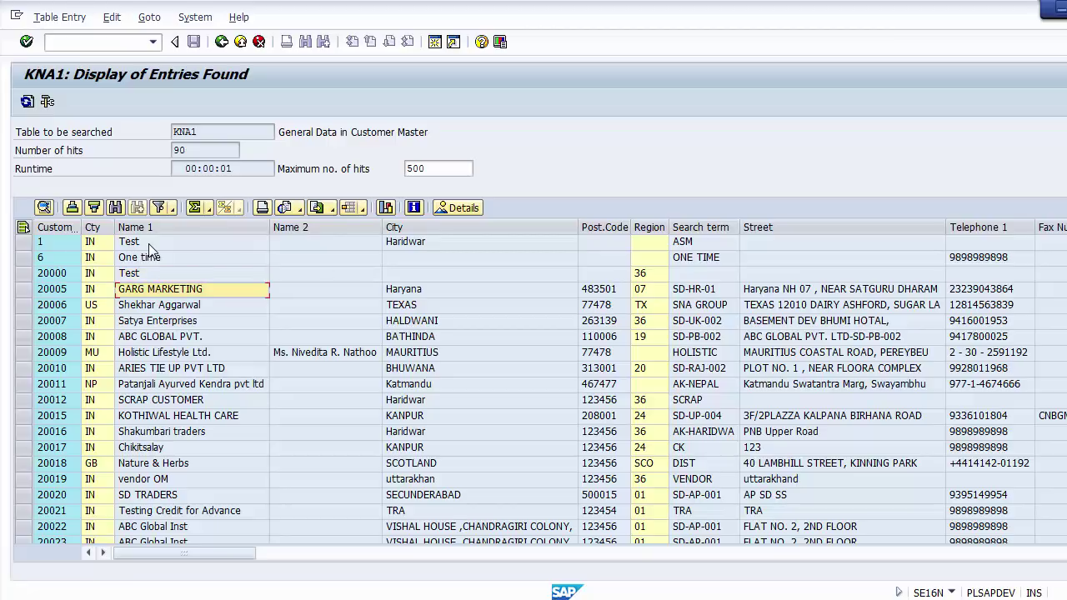
key("Tab")
key("Tab")
key("Tab")
key("Tab")
key("Tab")
key("Tab")
key("Tab")
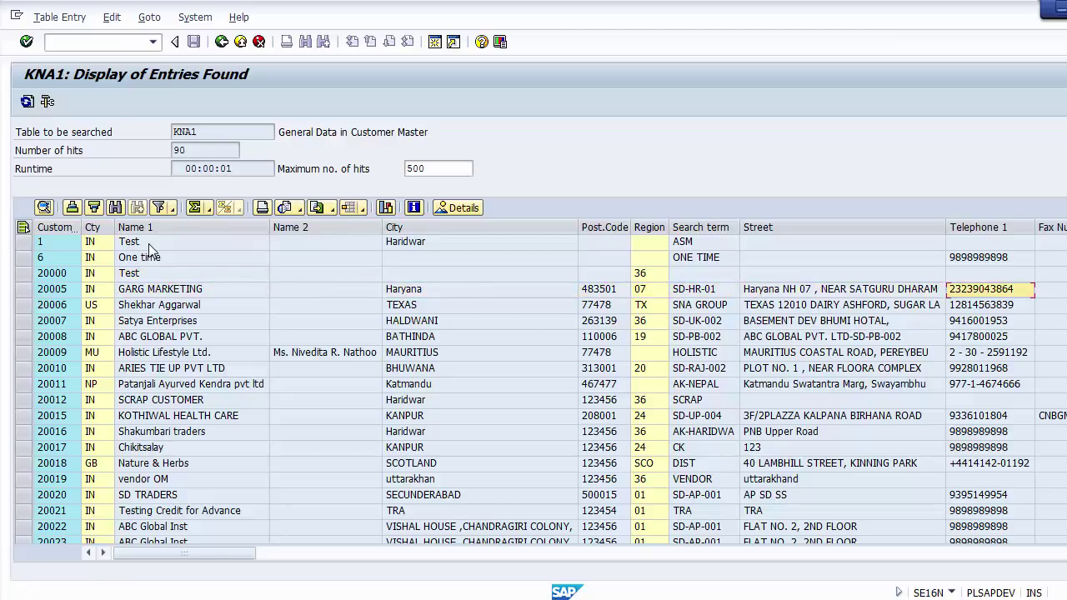
key("Tab")
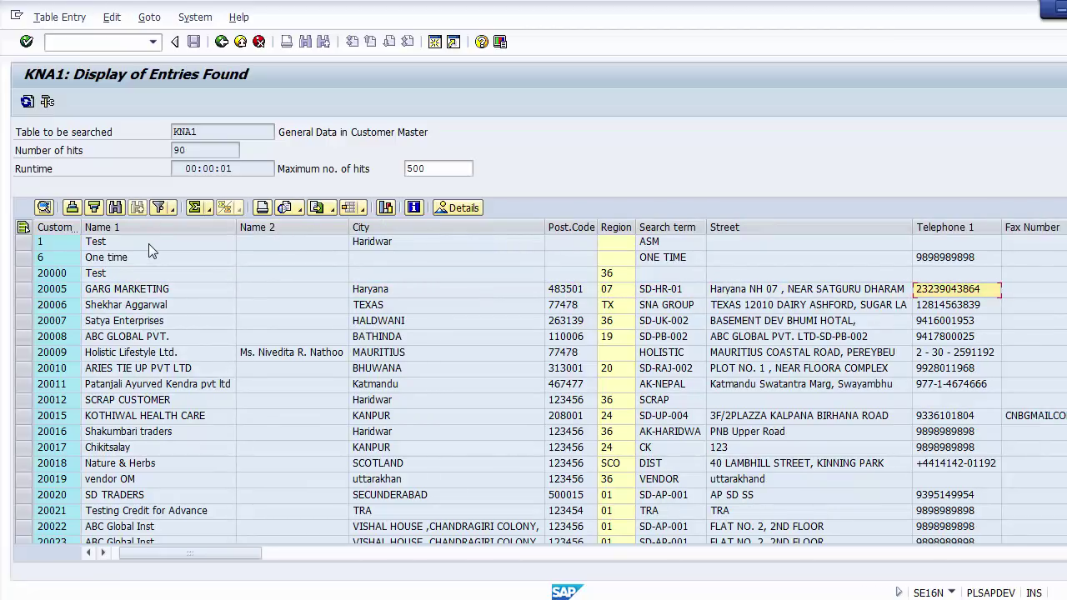
Examine the GARG MARKETING entry's columns from fax number through one-time flag, address and matchcode names to title.
key("Tab")
key("Tab")
key("Tab")
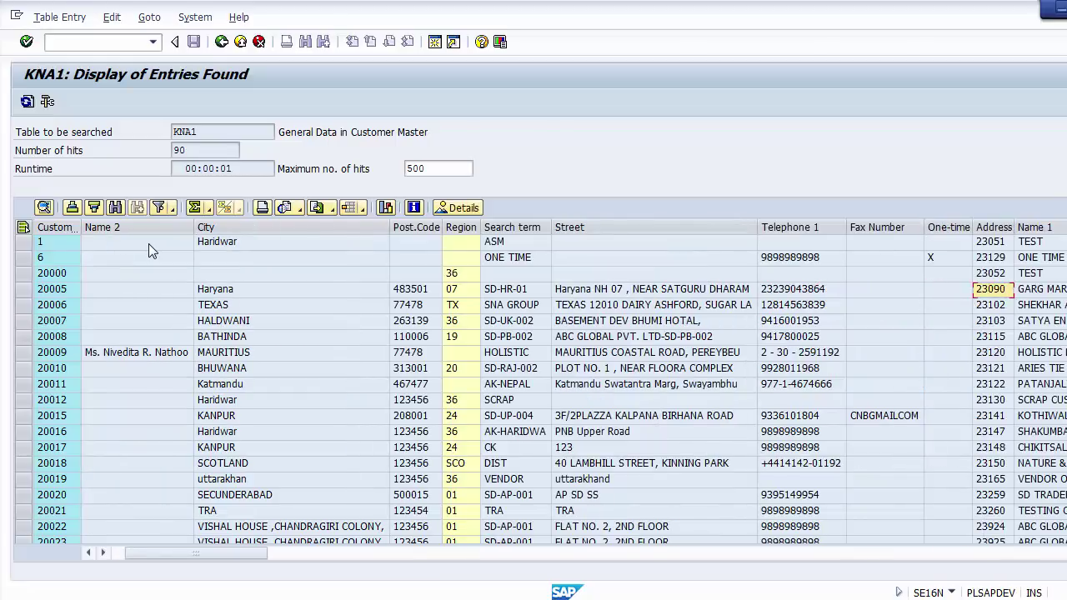
key("Tab")
key("Tab")
key("Tab")
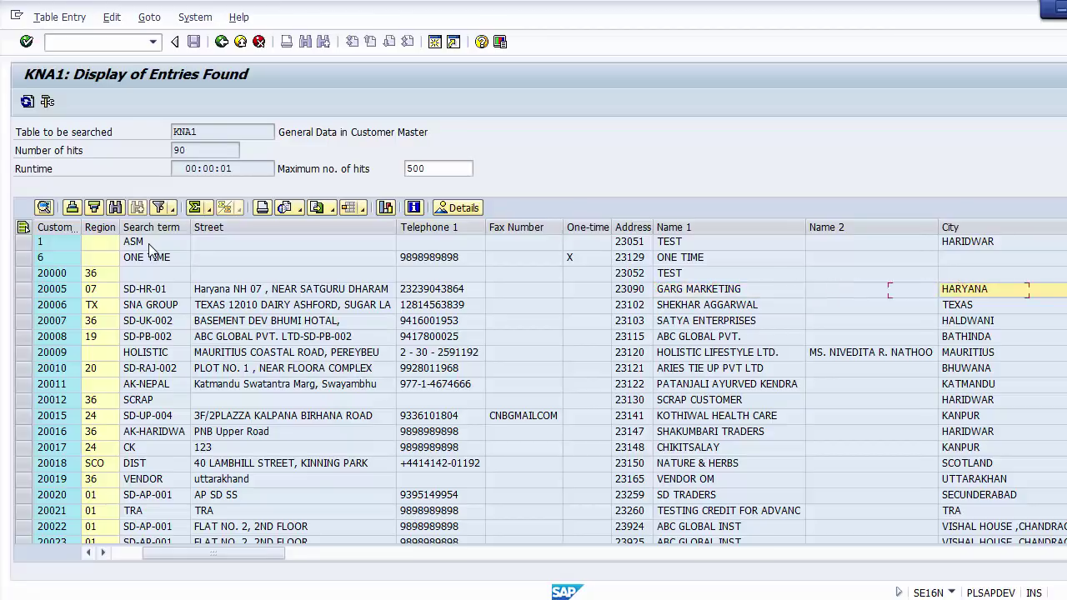
key("Tab")
key("Tab")
key("Tab")
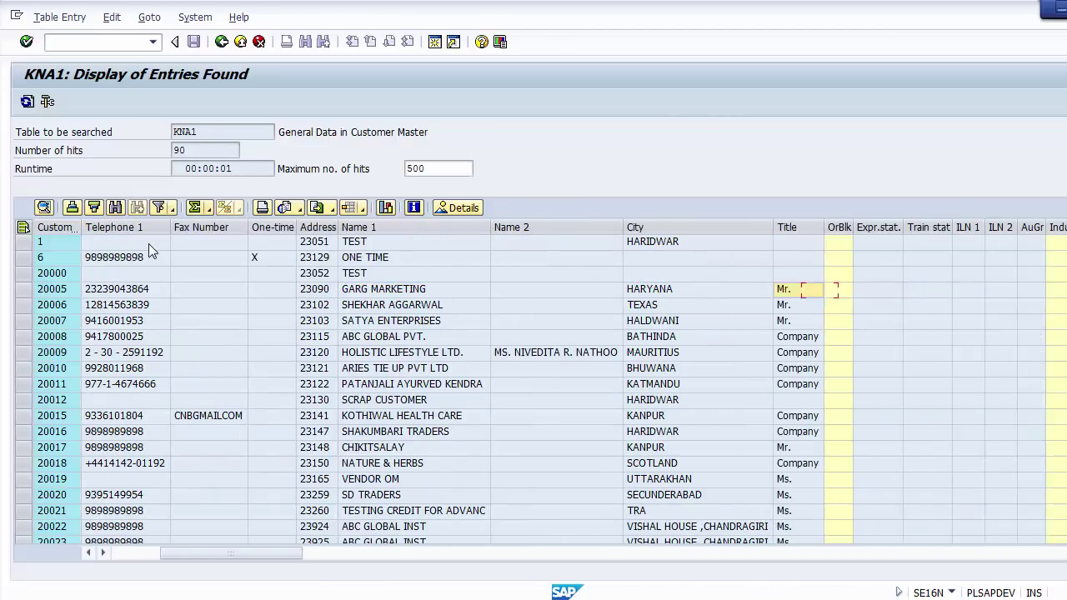
Examine the GARG MARKETING entry's columns from order block through industry and creation date to created by.
key("Tab")
key("Tab")
key("Tab")
key("Tab")
key("Tab")
key("Tab")
key("Tab")
key("Tab")
key("Tab")
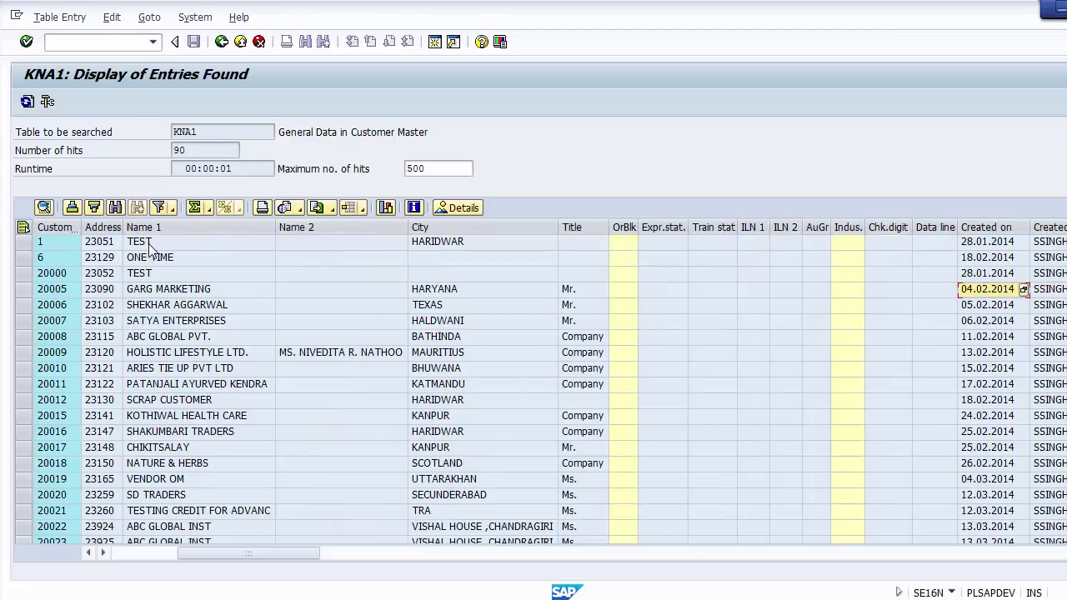
key("Tab")
key("shift+Tab")
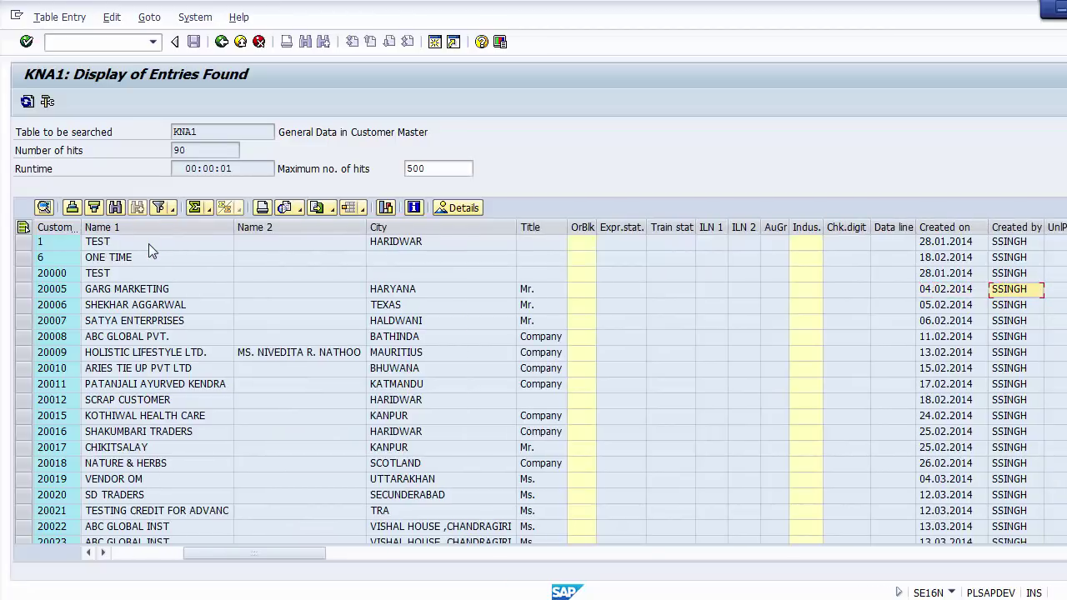
Examine the GARG MARKETING entry's columns from unloading points through alternative payer and account group to vendor.
key("Tab")
key("Tab")
key("Tab")
key("Tab")
key("Tab")
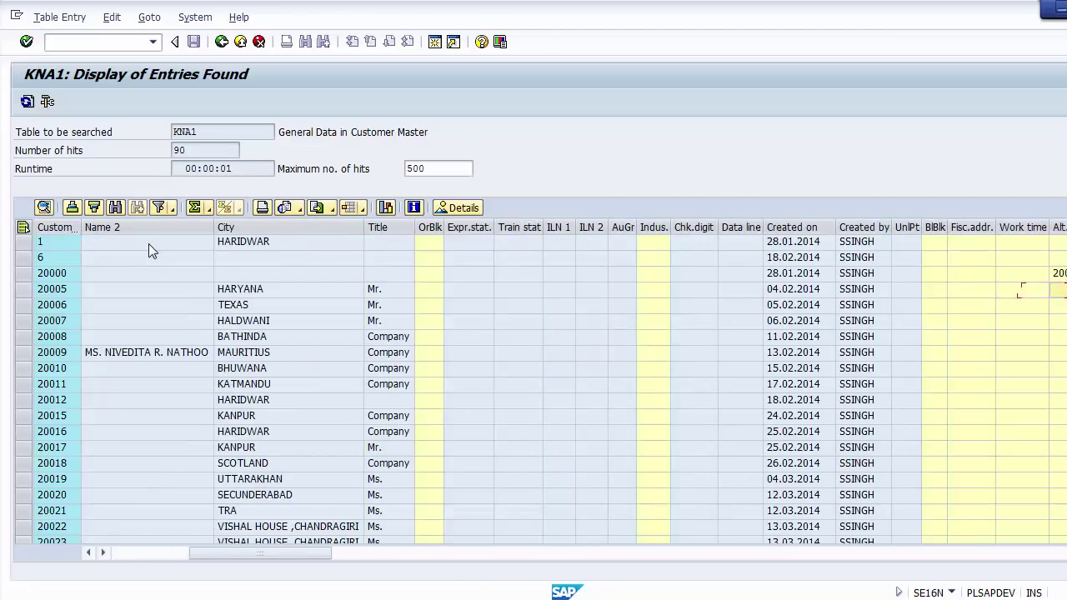
key("Tab")
key("Tab")
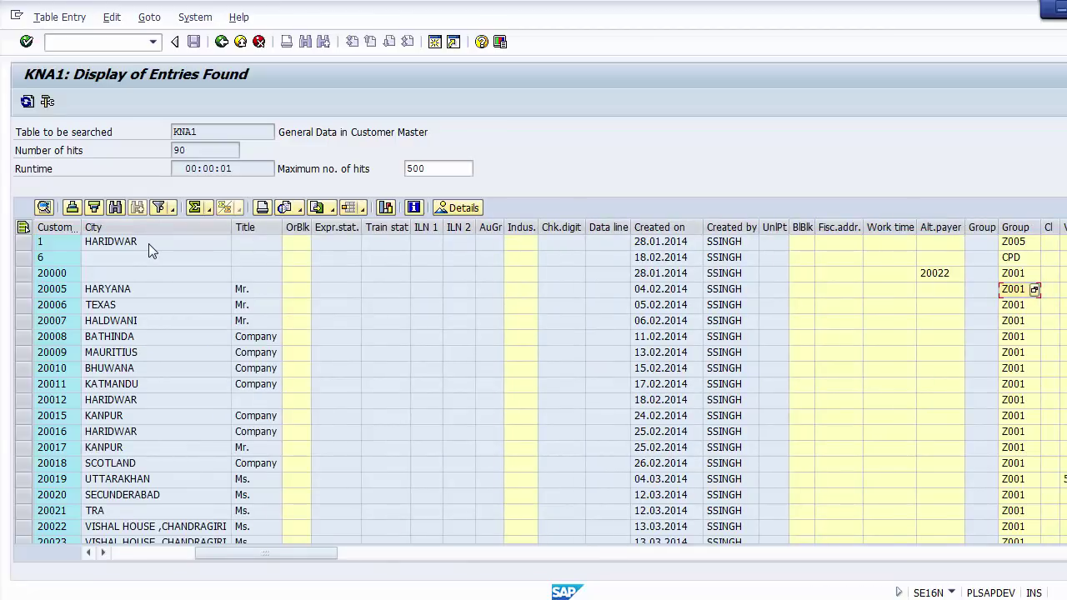
key("Tab")
key("Tab")
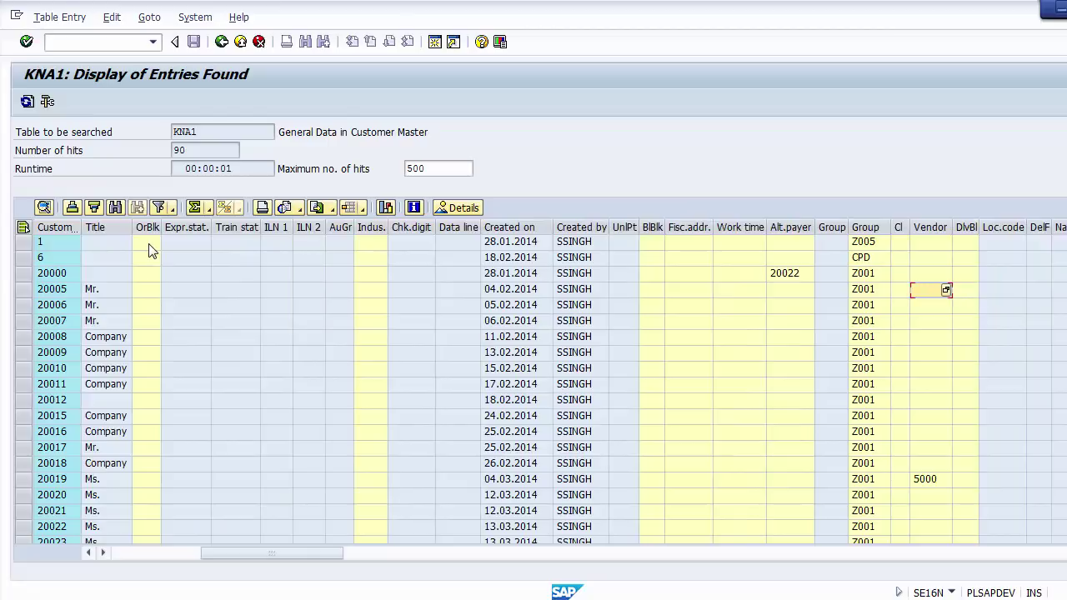
Examine the GARG MARKETING entry's columns from delivery block through district and PO box to city code.
key("Tab")
key("Tab")
key("Tab")
key("Tab")
key("Right")
key("Right")
key("Right")
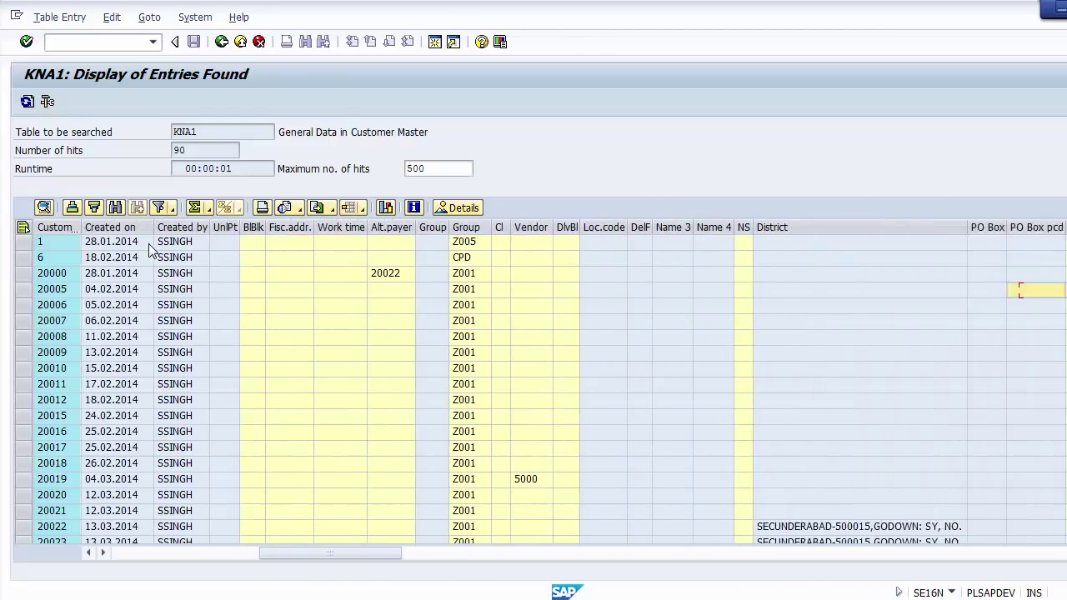
key("Left")
key("Left")
key("Right")
key("Right")
key("Right")
key("Right")
key("Right")
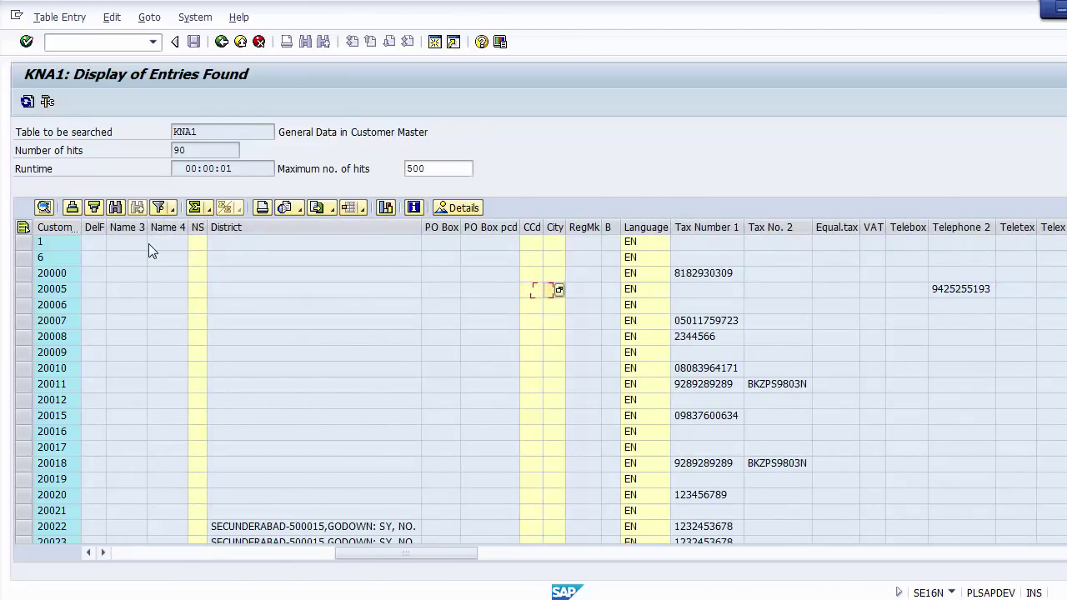
Examine the third customer's language and tax number, and the columns on to Telephone 2.
key("Up")
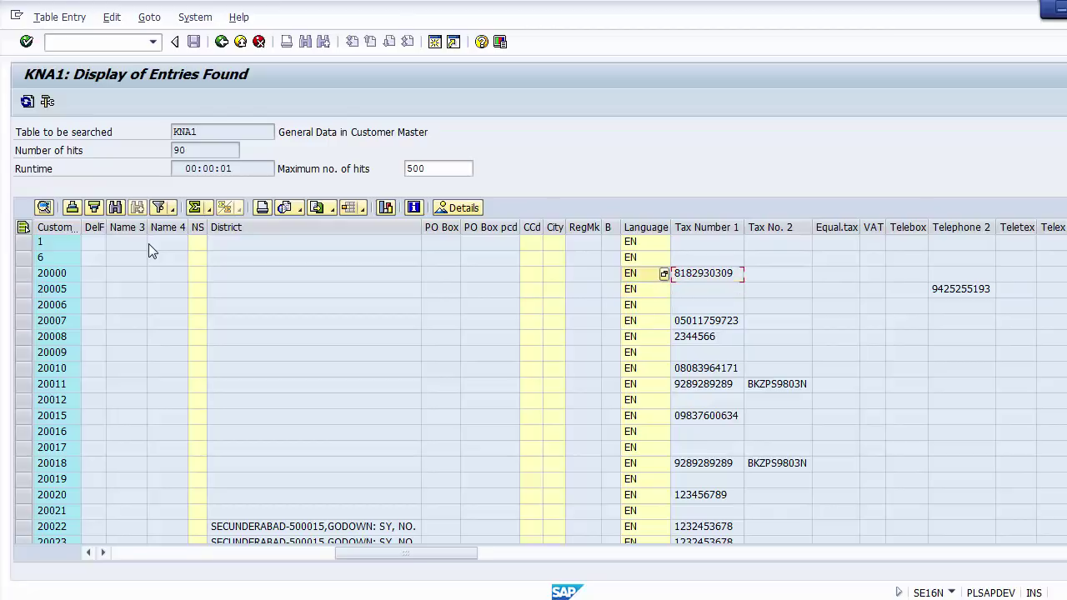
key("Right")
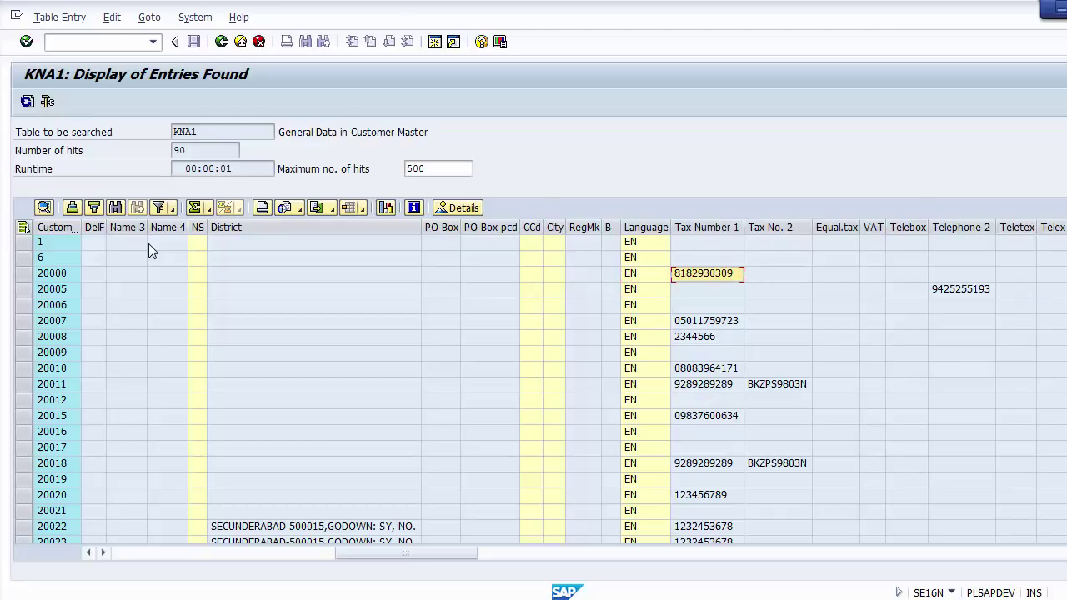
key("Right")
key("Right")
key("Right")
key("Right")
key("Right")
Examine the GARG MARKETING entry's second telephone number and the columns through transportation zone, alternative payer and VAT registration number.
key("Down")
key("Right")
key("Right")
key("Right")
key("Right")
key("Right")
key("Right")
key("Right")
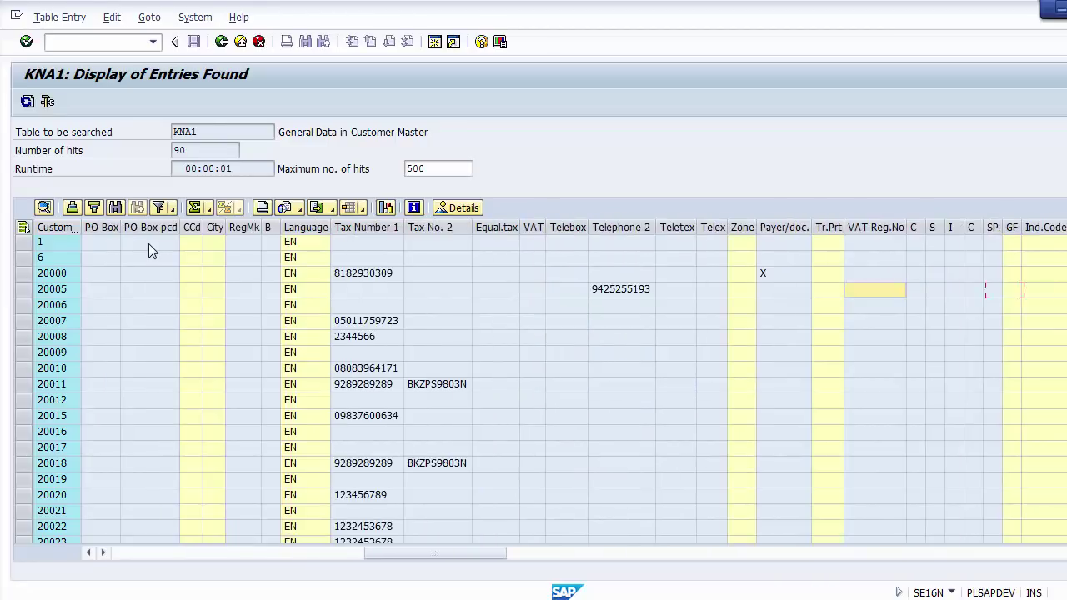
Examine the GARG MARKETING entry's columns from the VAT registration number through industry codes and attributes A1 to A10 to Status.
key("Right")
key("Right")
key("Right")
key("Right")
key("Right")
key("Right")
key("Right")
key("Right")
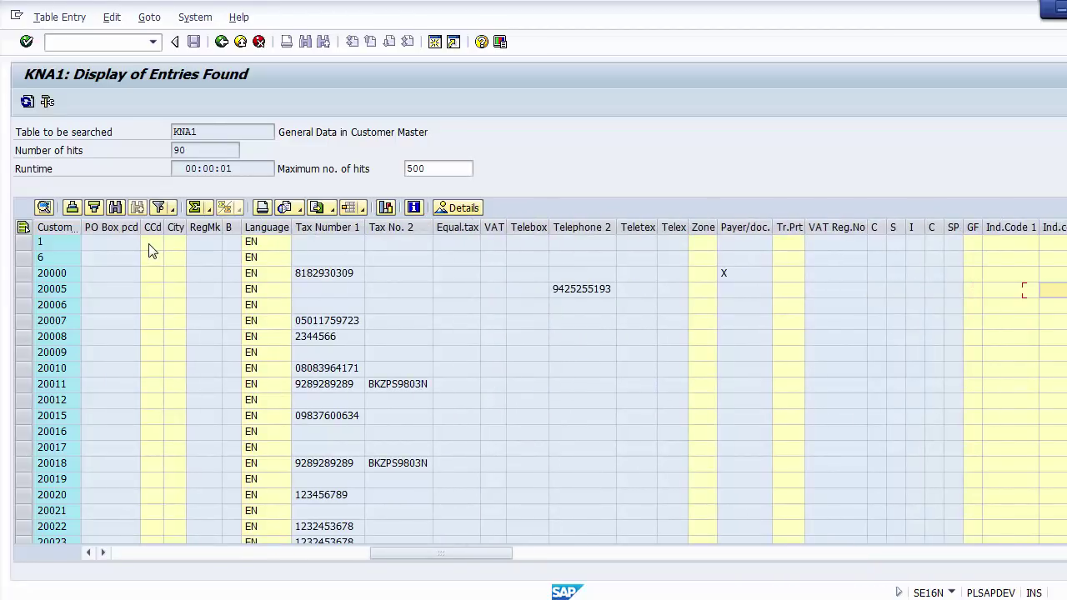
key("Right")
key("Right")
key("Right")
key("Right")
key("Right")
key("Right")
key("Right")
key("Right")
key("Right")
key("Right")
key("Right")
key("Right")
key("Right")
key("Right")
key("Right")
key("Right")
key("Right")
key("Right")
key("Right")
key("Right")
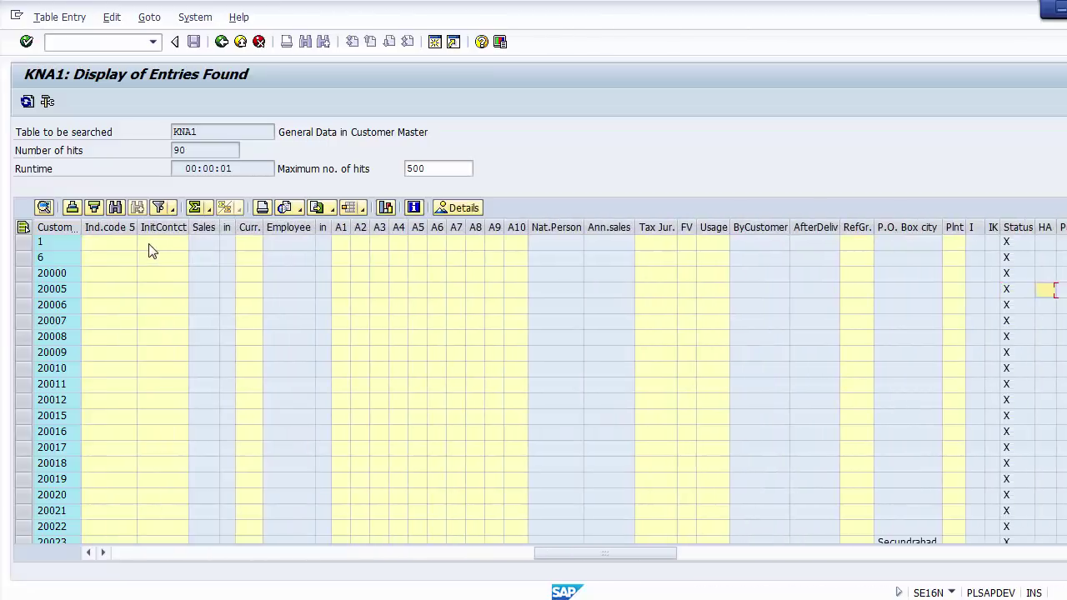
key("Right")
key("Right")
key("Right")
key("Right")
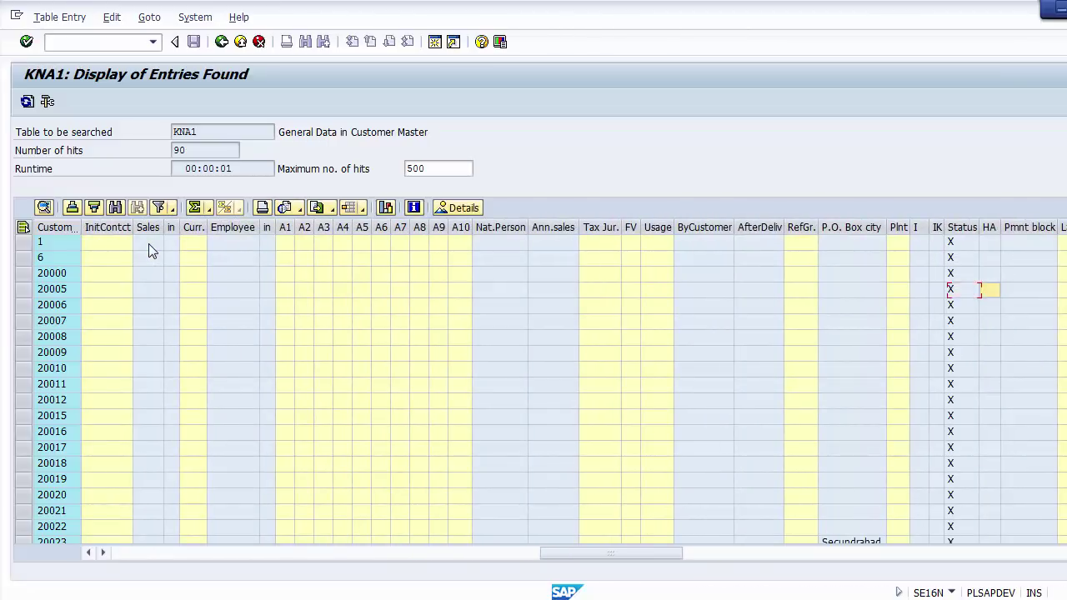
Examine the GARG MARKETING entry's columns from payment block through customer groups, tax type and tax numbers to confirmation status.
key("Right")
key("Right")
key("Right")
key("Right")
key("Right")
key("Right")
key("Right")
key("Right")
key("Right")
key("Right")
key("Right")
key("Right")
key("Right")
key("Right")
key("Right")
key("Right")
key("Right")
key("Right")
key("Right")
key("Right")
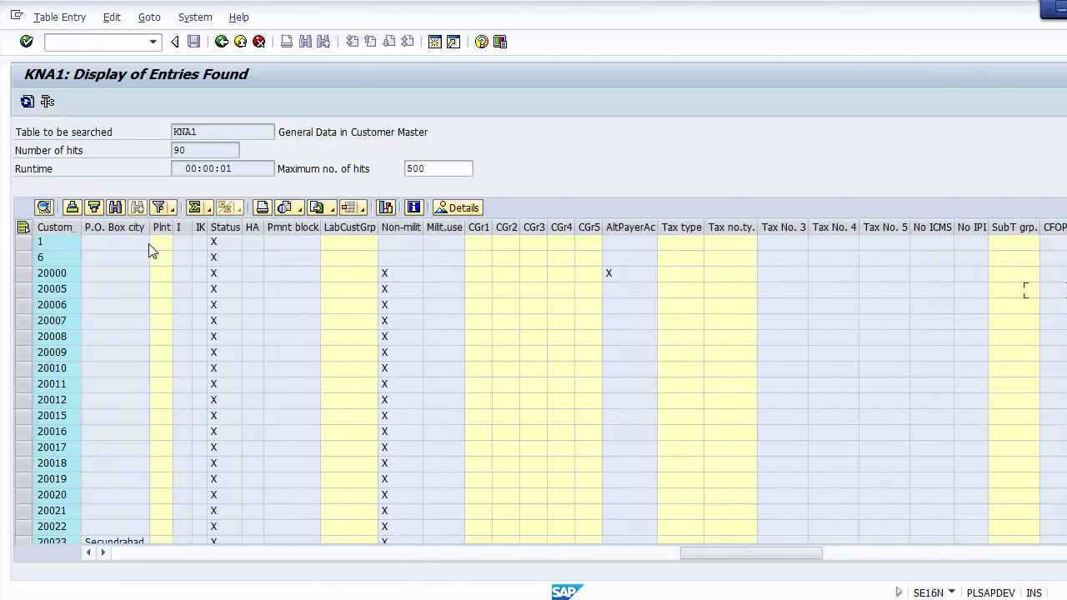
key("Right")
key("Right")
key("Right")
key("Right")
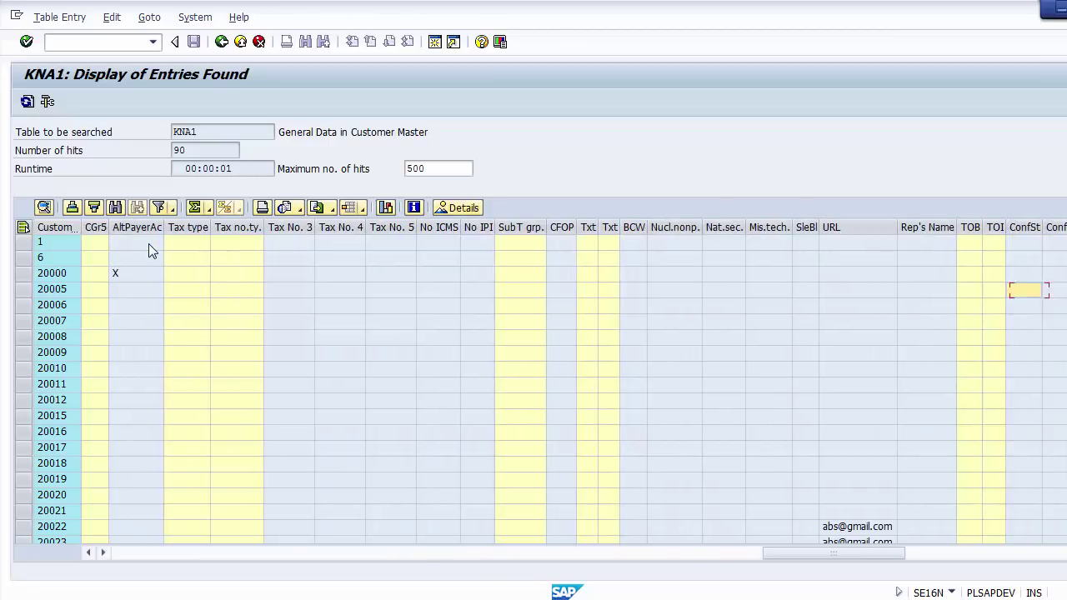
Examine the URL column down to the second customer entry with a filled-in URL.
key("Left")
key("Left")
key("Down")
key("Down")
key("Down")
key("Down")
key("Down")
key("Down")
key("Down")
key("Down")
key("Down")
key("Down")
key("Down")
key("Down")
key("Down")
key("Down")
key("Down")
key("Down")
key("Down")
key("Up")
key("Right")
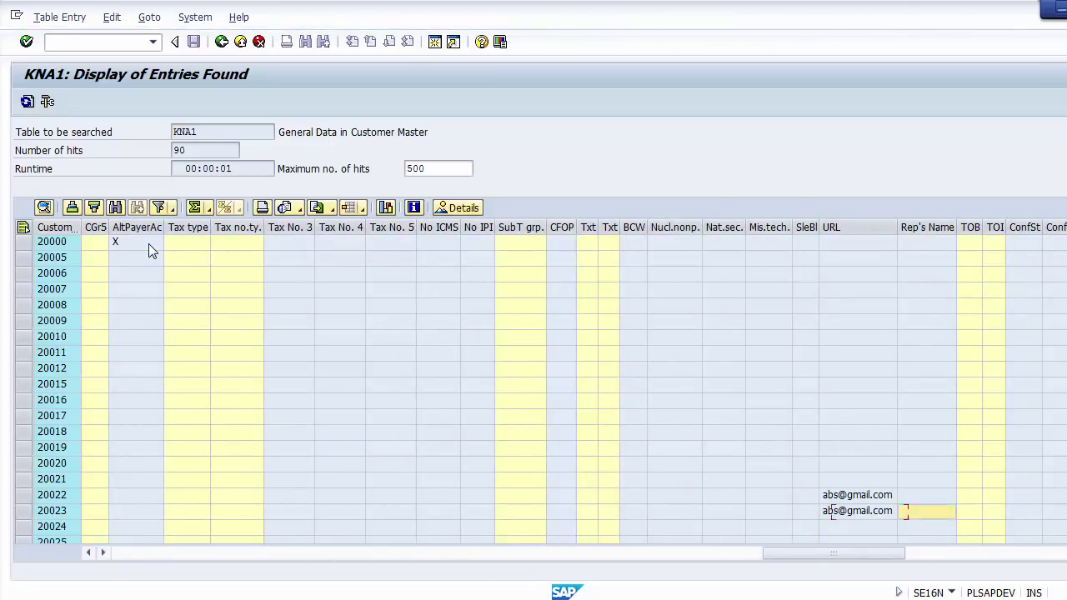
key("Left")
Examine that entry's columns from representative's name through confirmation time, packing and pallet fields to the final description columns.
key("Right")
key("Right")
key("Right")
key("Right")
key("Right")
key("Right")
key("Right")
key("Right")
key("Right")
key("Right")
key("Right")
key("Right")
key("Right")
key("Right")
key("Right")
key("Right")
key("Right")
key("Right")
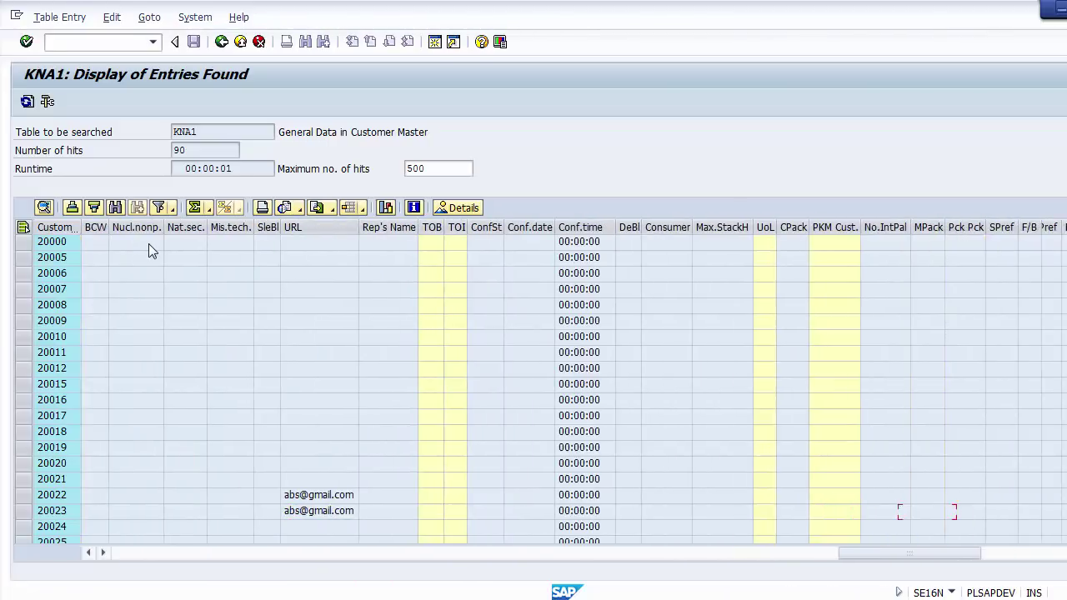
key("Right")
key("Right")
key("Right")
key("Right")
key("Right")
key("Right")
key("Right")
key("Right")
key("Right")
key("Right")
key("Right")
key("Right")
key("Right")
key("Right")
key("Right")
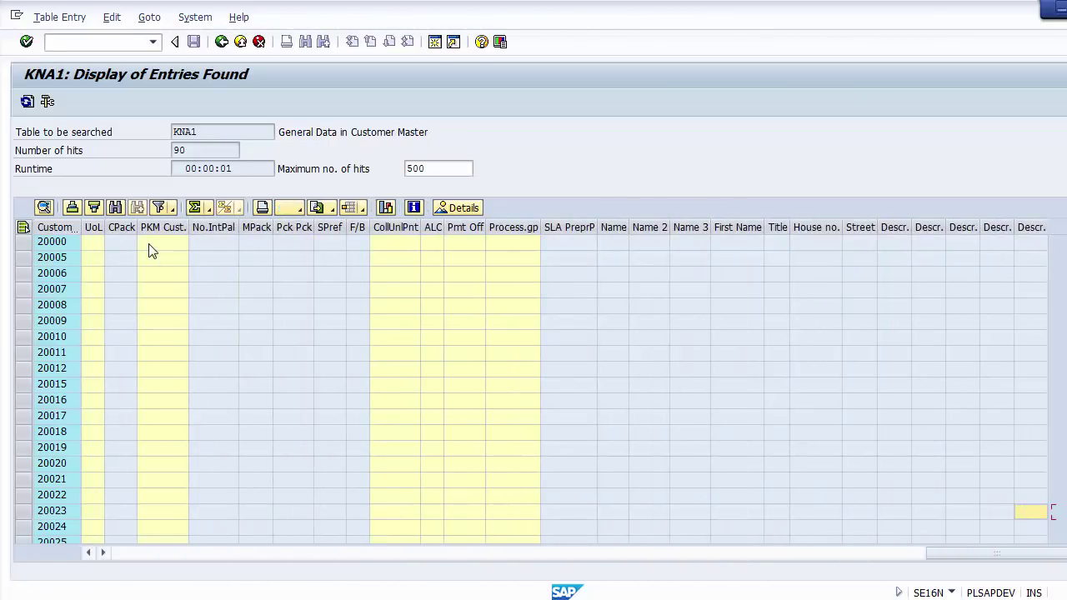
Review the entry's columns back through tax numbers, language and district to the customer number at the start of the list.
key("Left")
key("Left")
key("Left")
key("Left")
key("Left")
key("Left")
key("Left")
key("Left")
key("Left")
key("Left")
key("Left")
key("Left")
key("Left")
key("Left")
key("Left")
key("Left")
key("Left")
key("Left")
key("Left")
key("Left")
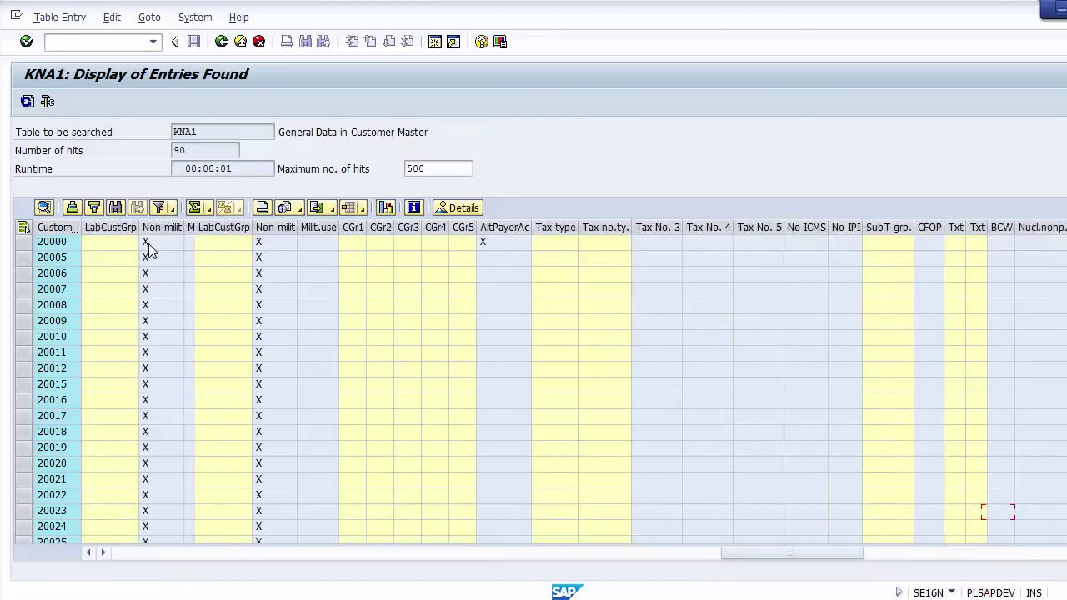
key("Left")
key("Left")
key("Left")
key("Left")
key("Left")
key("Left")
key("Left")
key("Left")
key("Left")
key("Left")
key("Left")
key("Left")
key("Left")
key("Left")
key("Left")
key("Left")
key("Left")
key("Left")
key("Left")
key("Left")
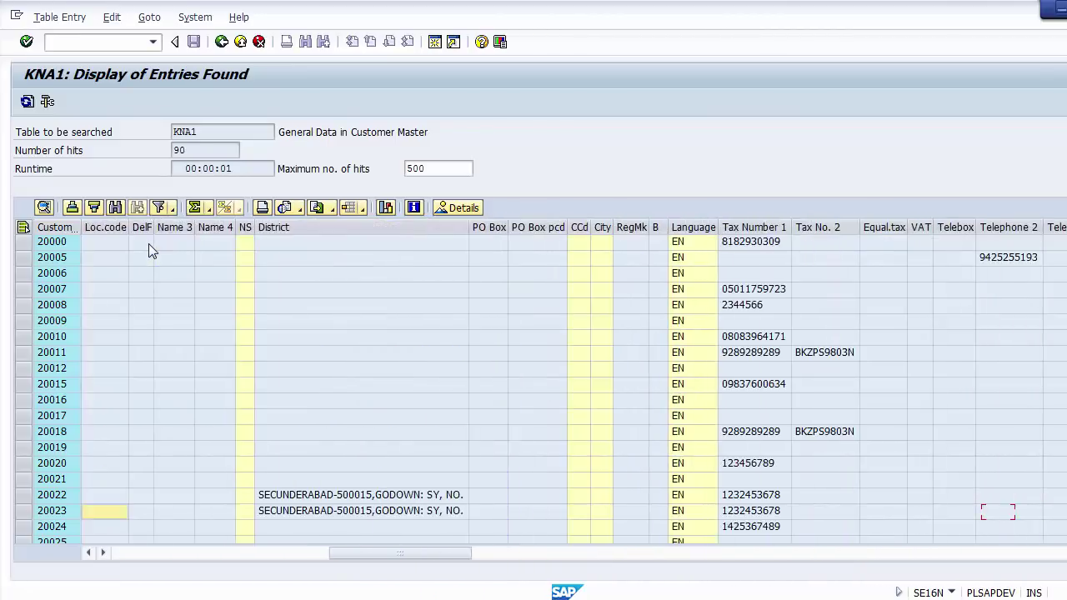
key("Left")
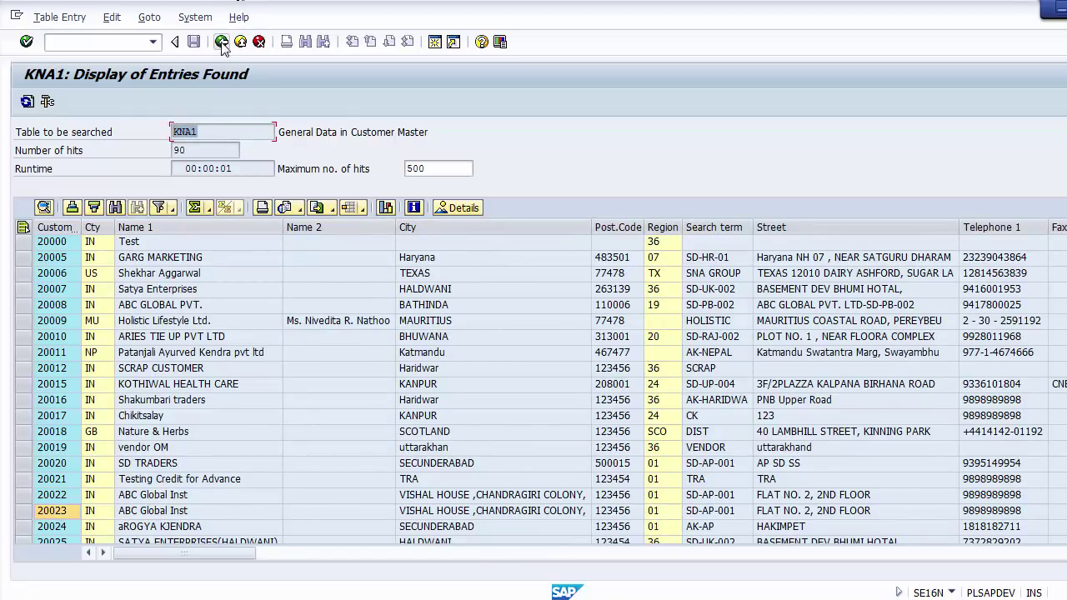
Leave the KNA1 results and load the selection criteria for table KNB1.
left_click(222, 42)
left_click(188, 134)
type("KN")
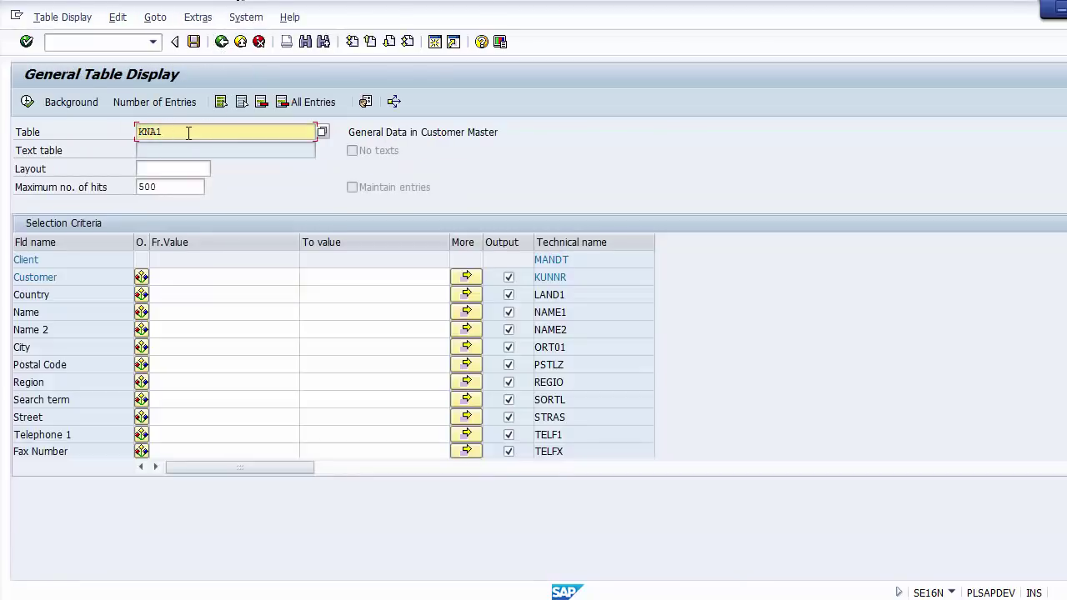
type("B")
key("Return")
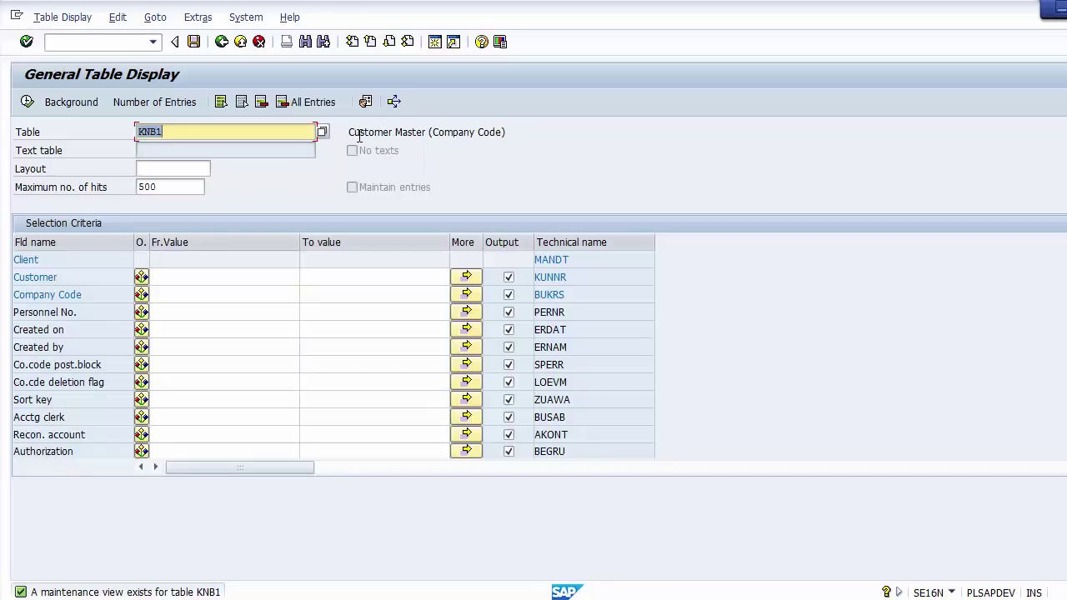
Display the KNB1 customer master entries for company code 1000 and highlight the number of hits.
left_click(217, 131)
left_click_drag(348, 132, 435, 132)
left_click(540, 131)
left_click(437, 132)
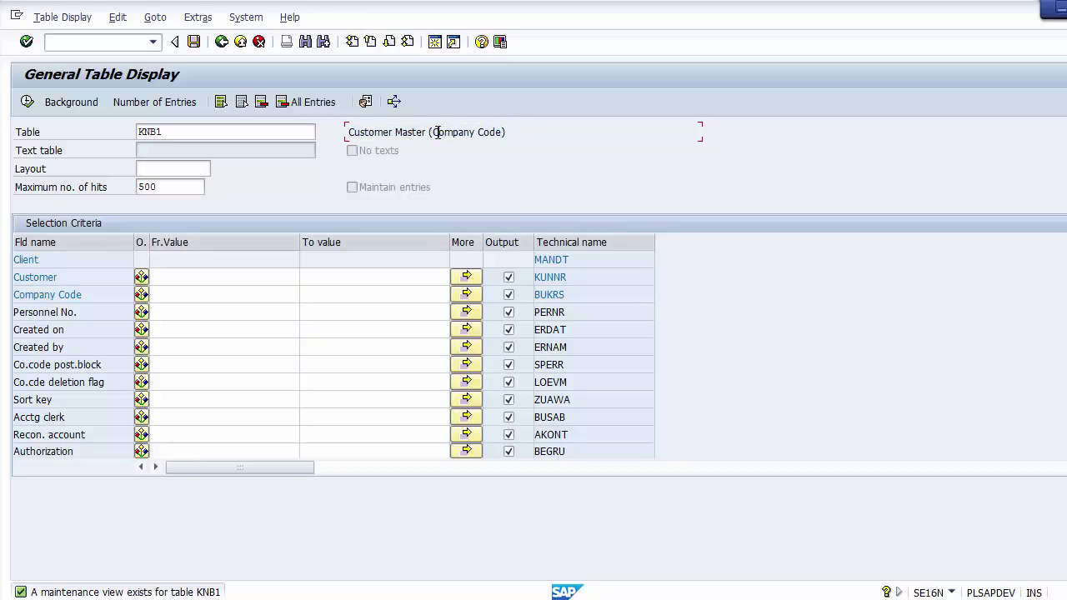
left_click(184, 292)
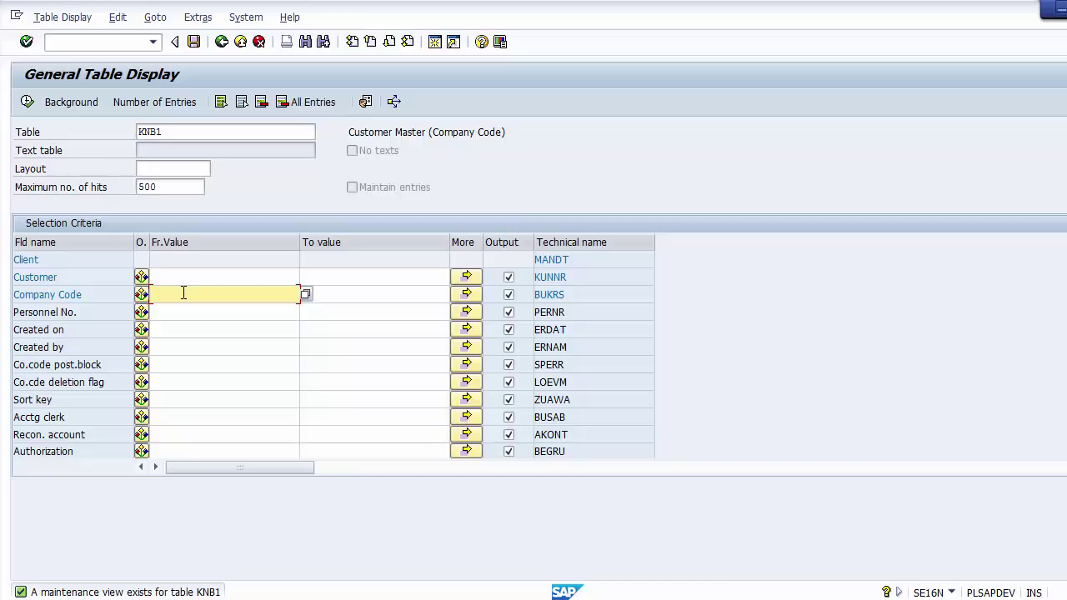
type("1000")
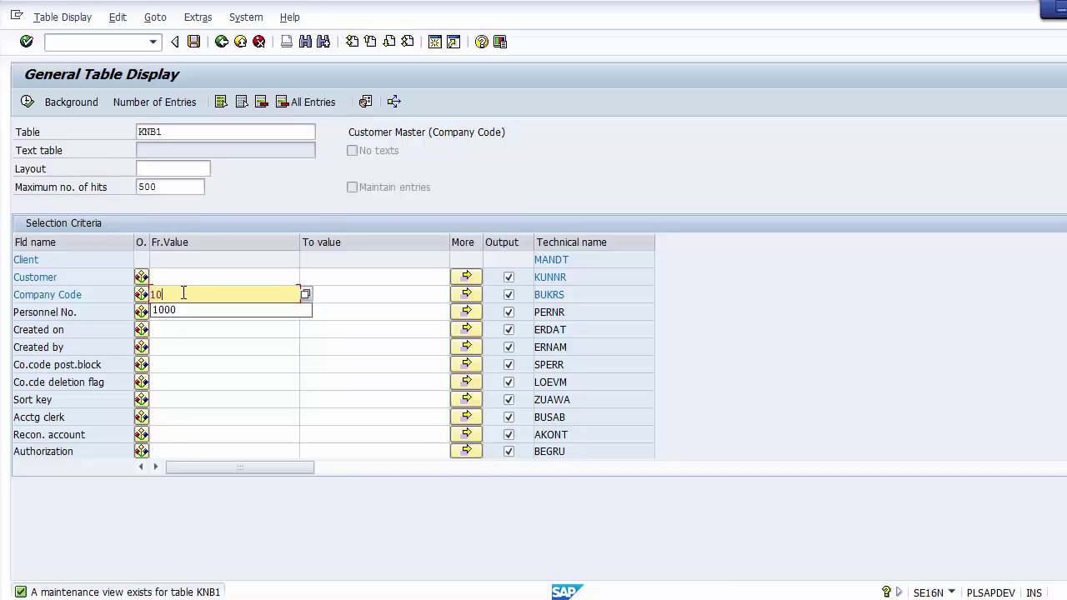
left_click(27, 102)
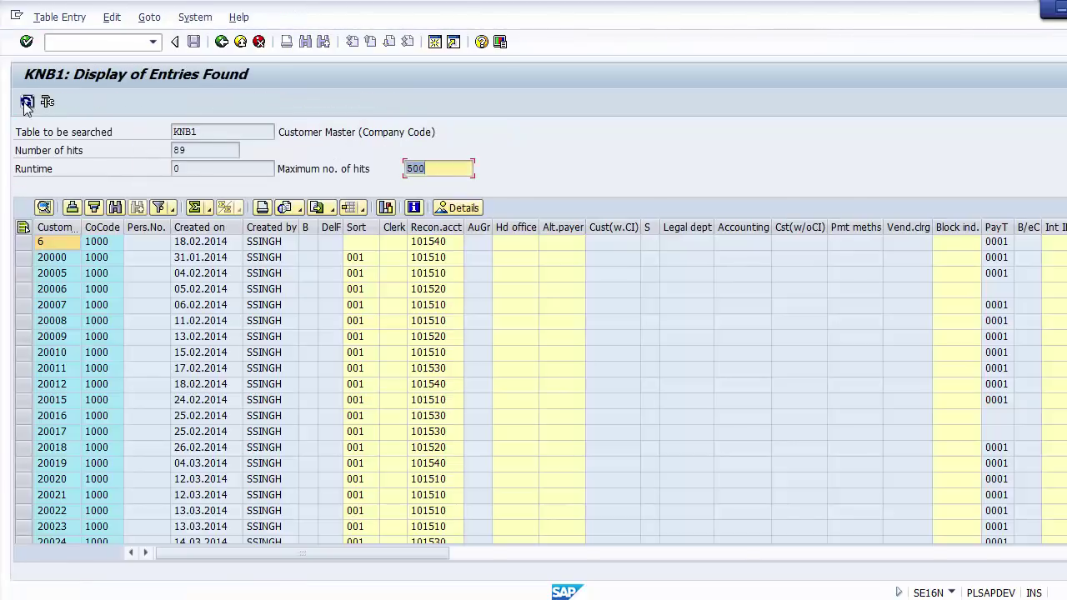
left_click_drag(194, 152, 172, 150)
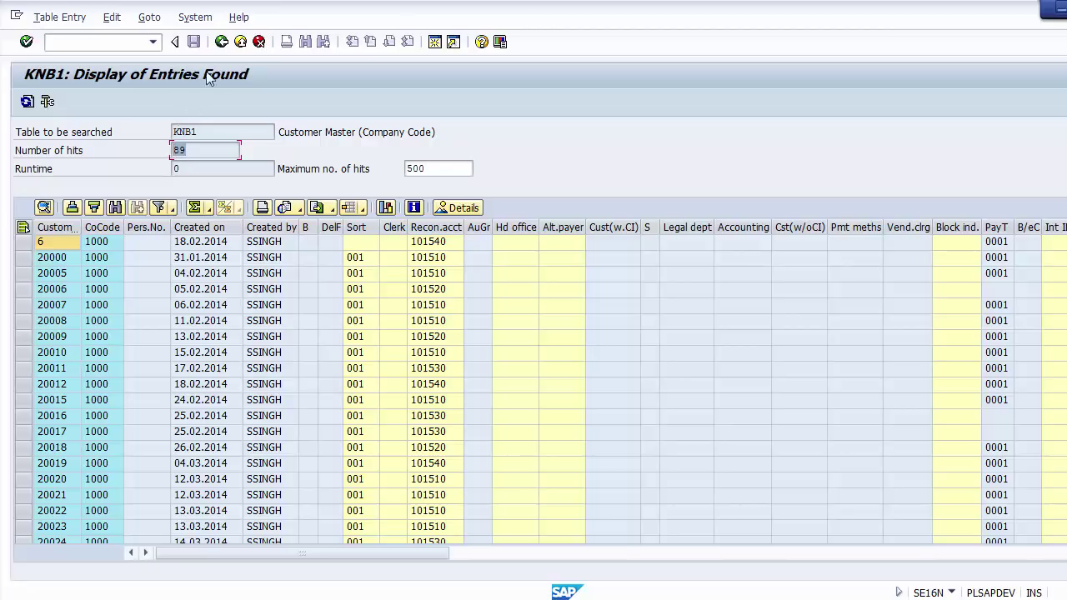
Leave the KNB1 results and highlight vendor table LFB1 on the Master Data Tables slide in PowerPoint.
left_click(221, 42)
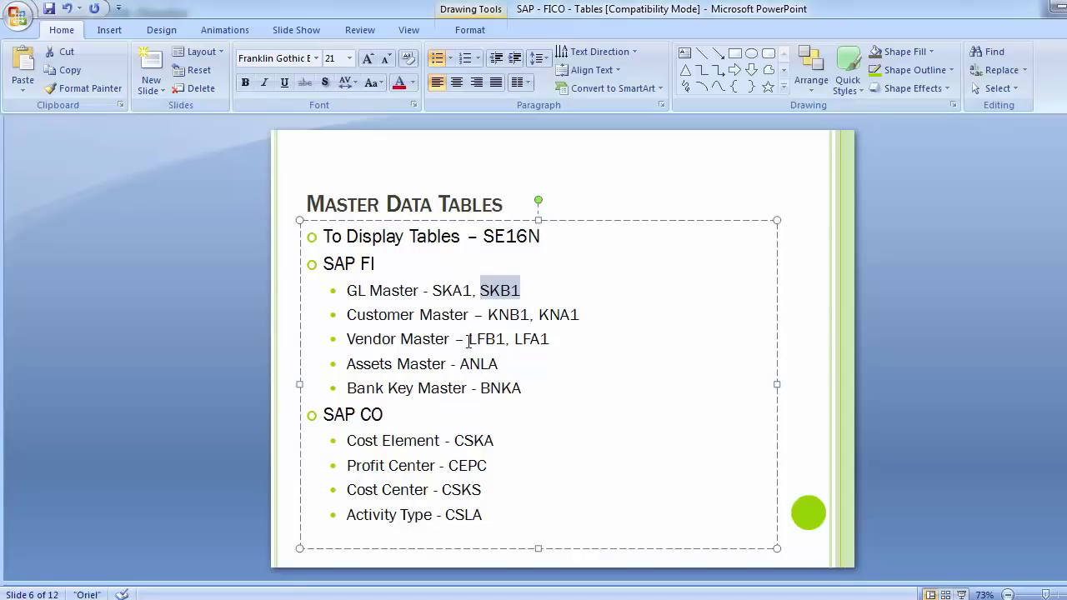
left_click_drag(470, 340, 508, 343)
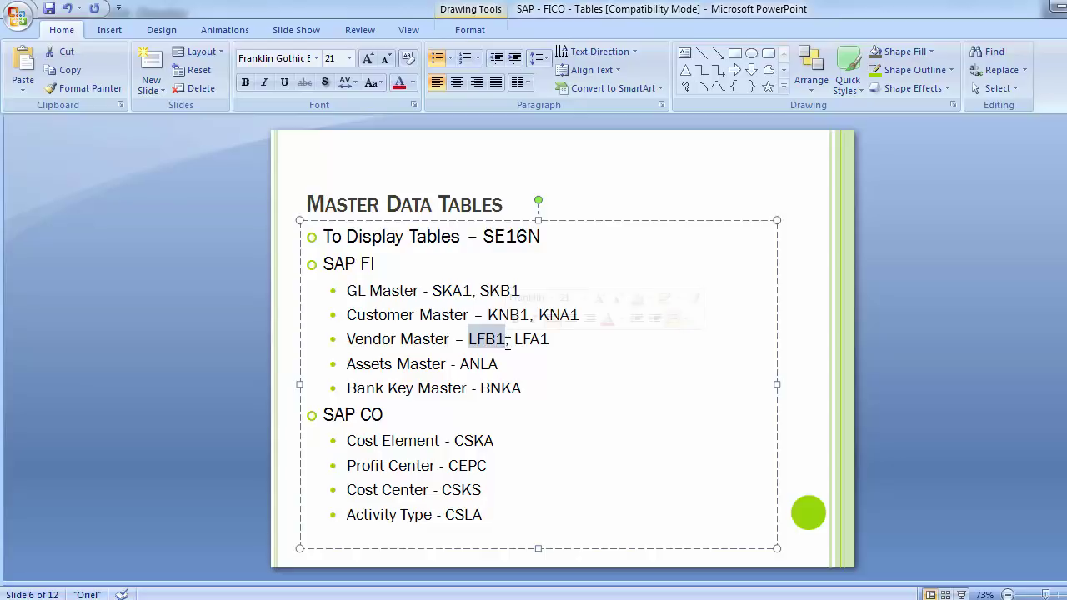
Switch back to SAP, load the selection criteria for table LFB1 and point out its description.
key("alt+Tab")
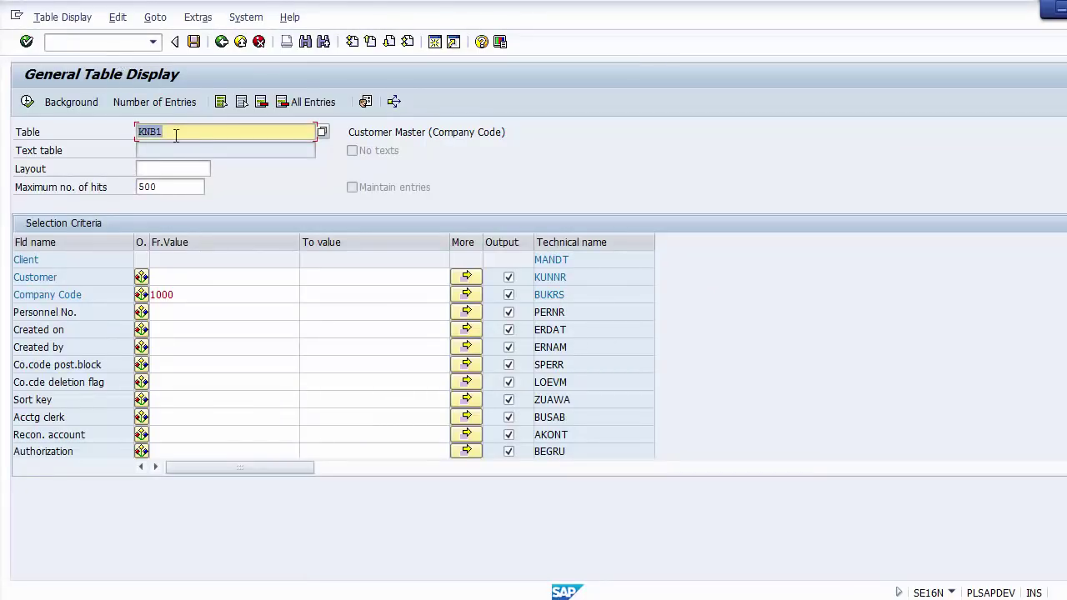
left_click(174, 132)
key("BackSpace")
key("BackSpace")
key("BackSpace")
key("BackSpace")
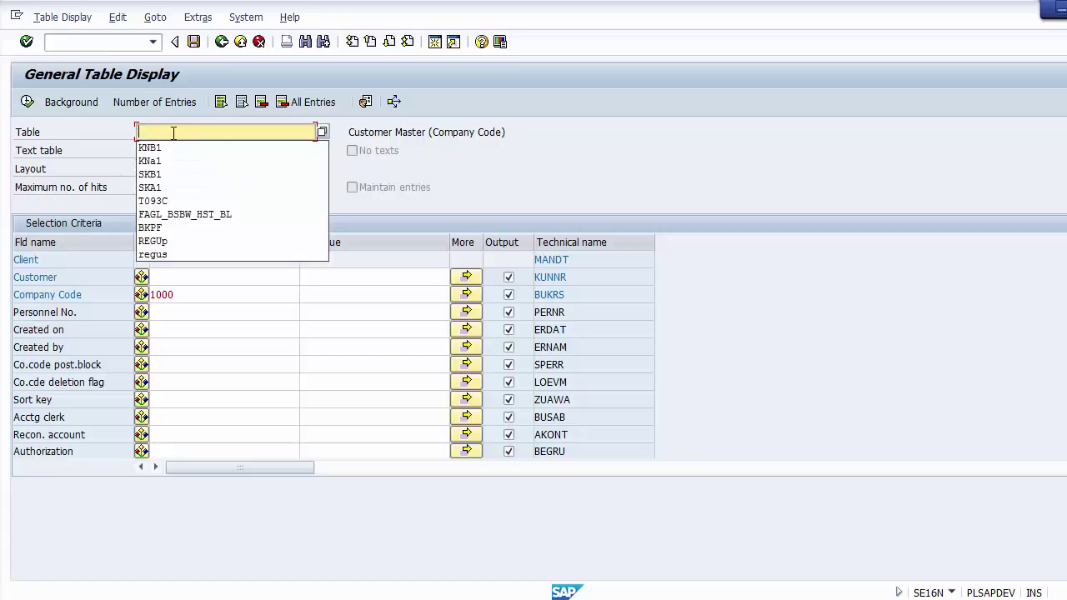
type("L")
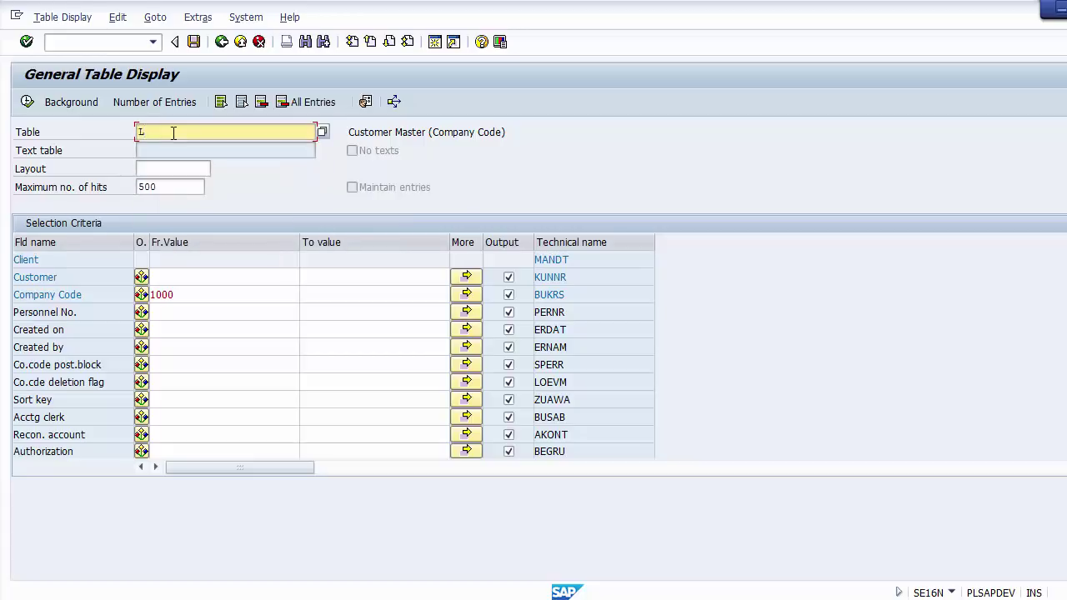
type("FB1")
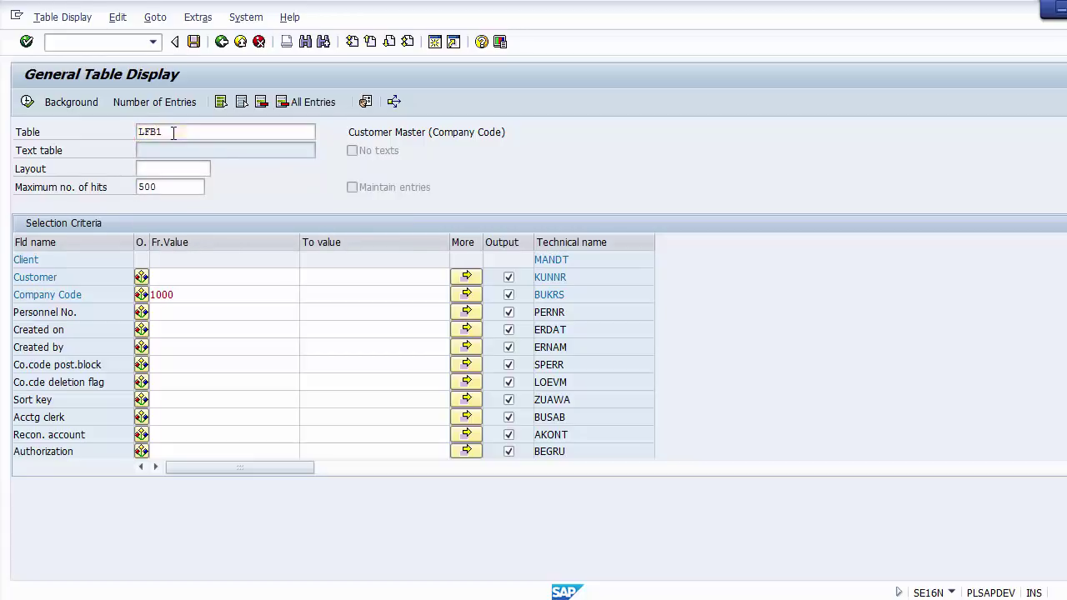
key("Return")
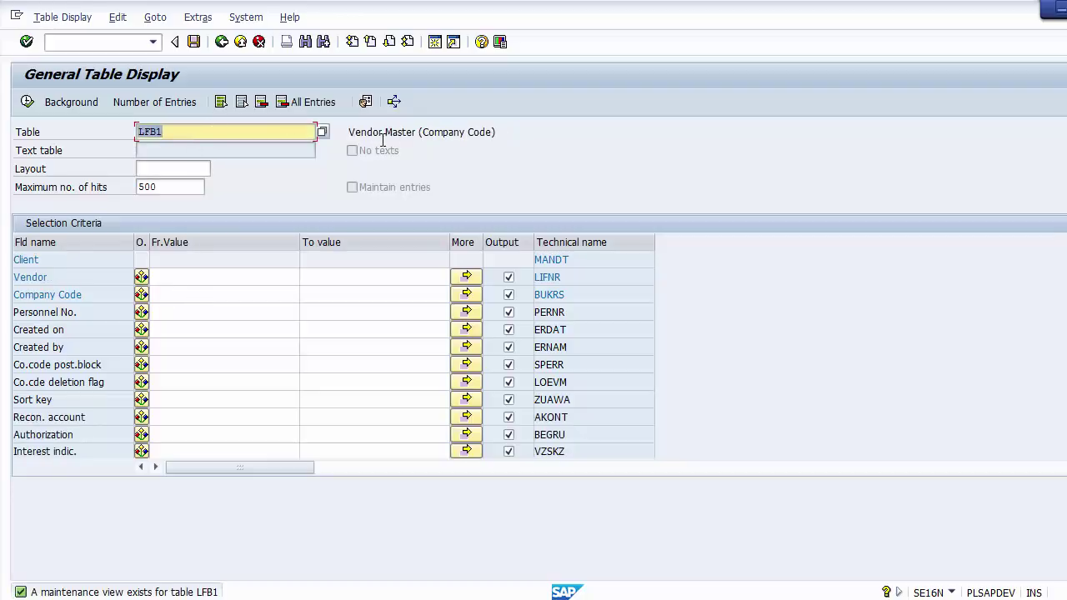
left_click_drag(349, 129, 517, 131)
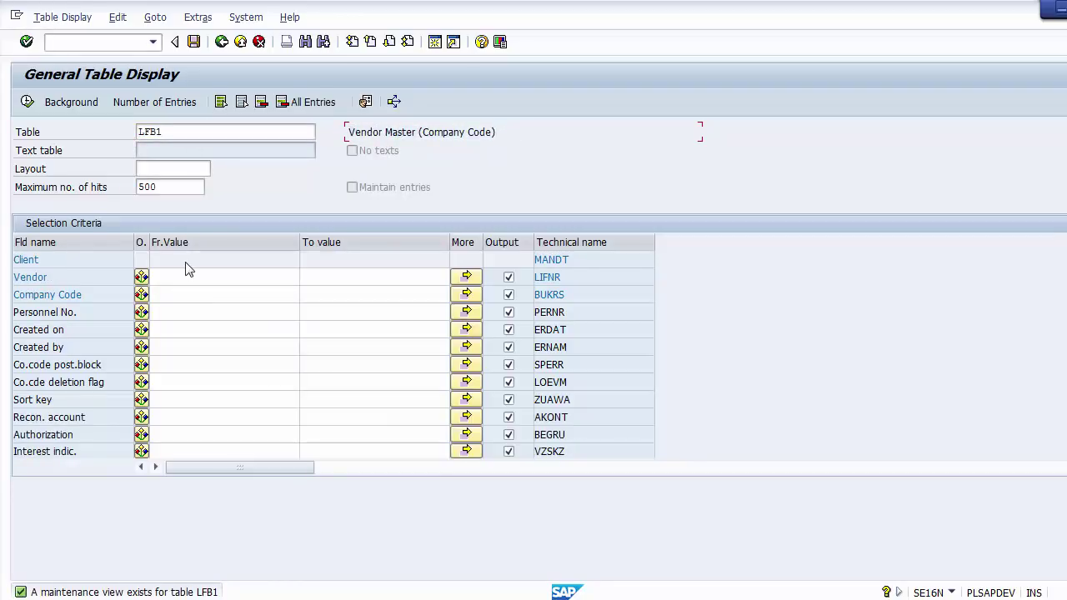
Display the LFB1 vendor master entries for company code 1000 and highlight the number of hits.
left_click(173, 287)
type("1000")
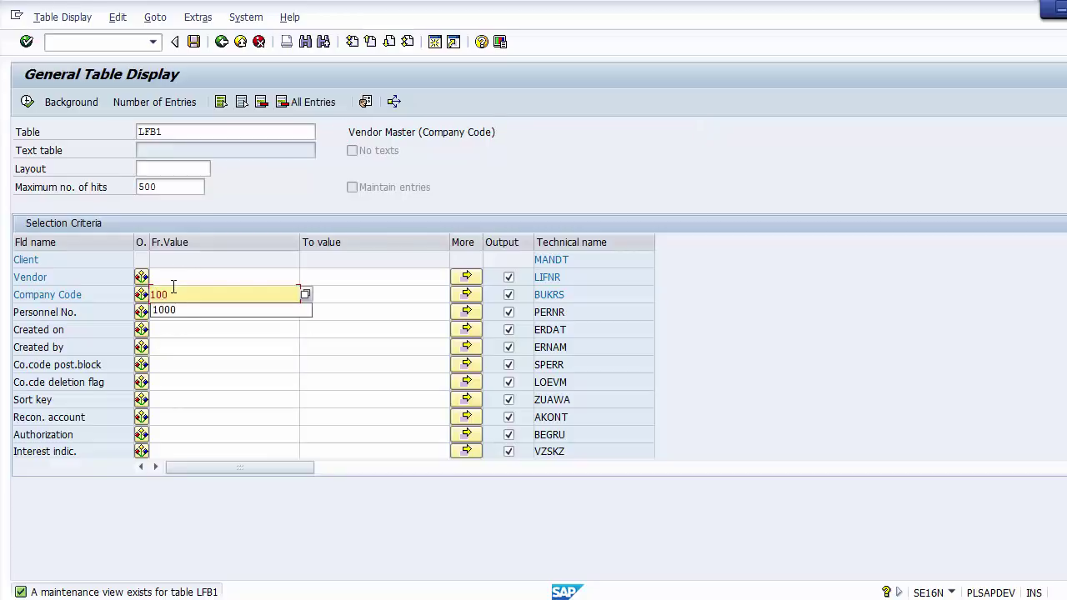
left_click(27, 102)
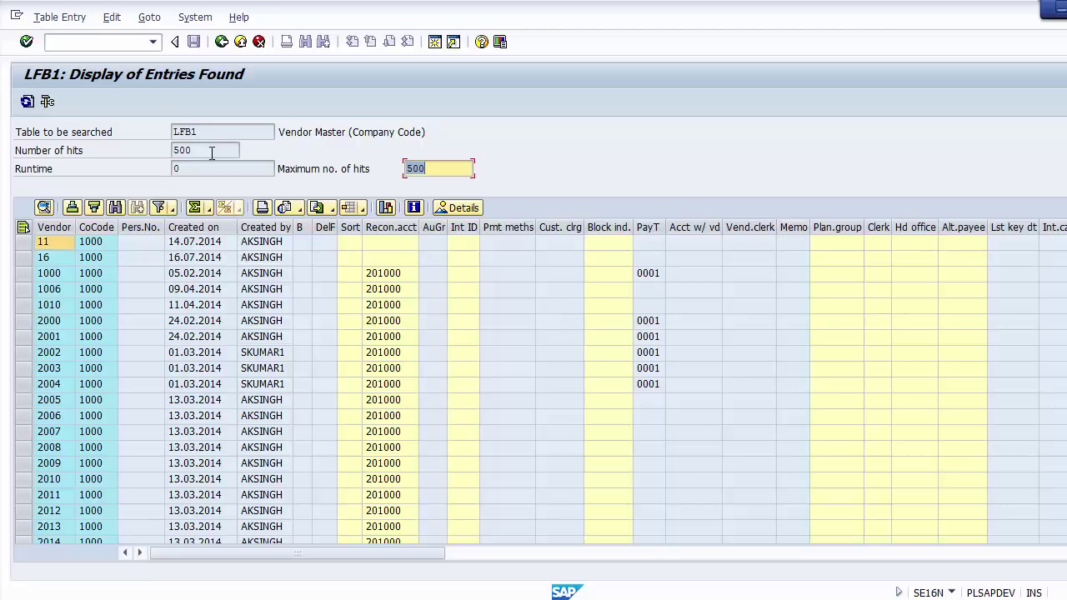
left_click_drag(210, 150, 151, 146)
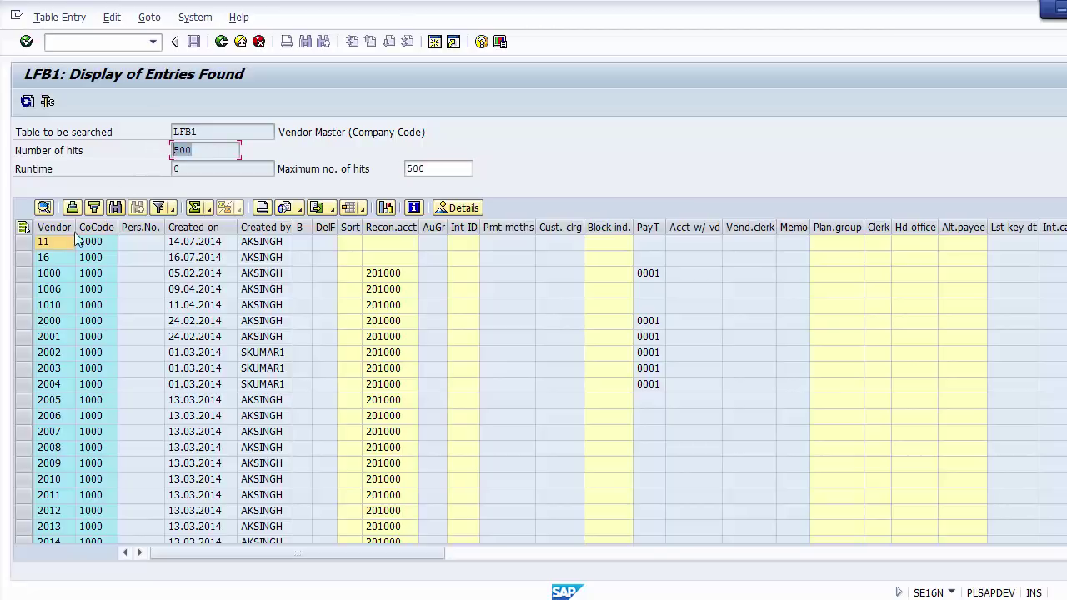
Examine the fourth vendor's entry from the vendor number through creation date and reconciliation account to the Memo column.
left_click(48, 254)
key("Down")
key("Down")
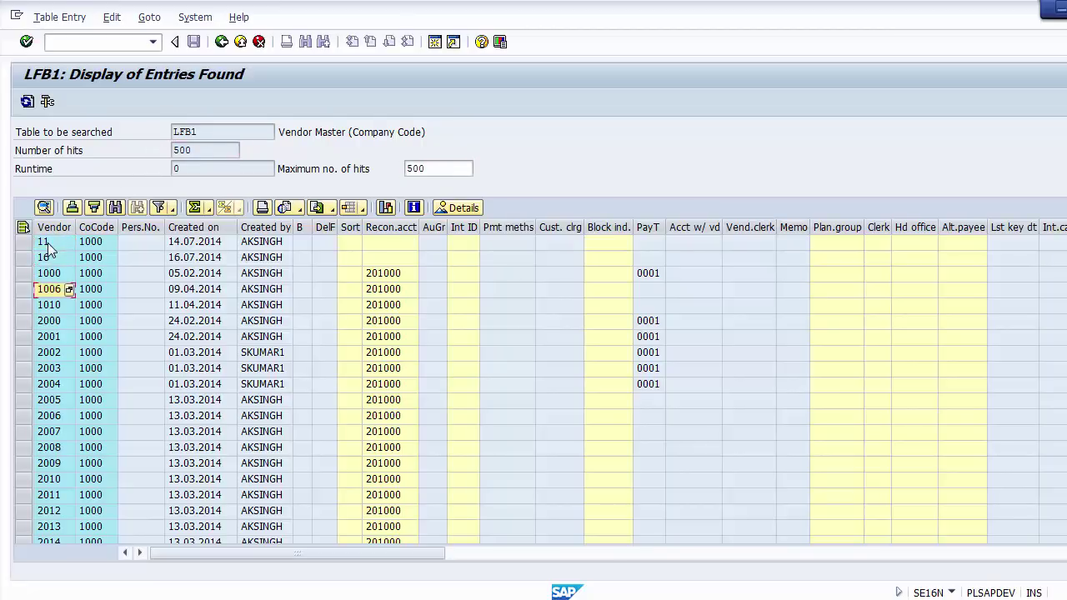
key("Right")
key("Right")
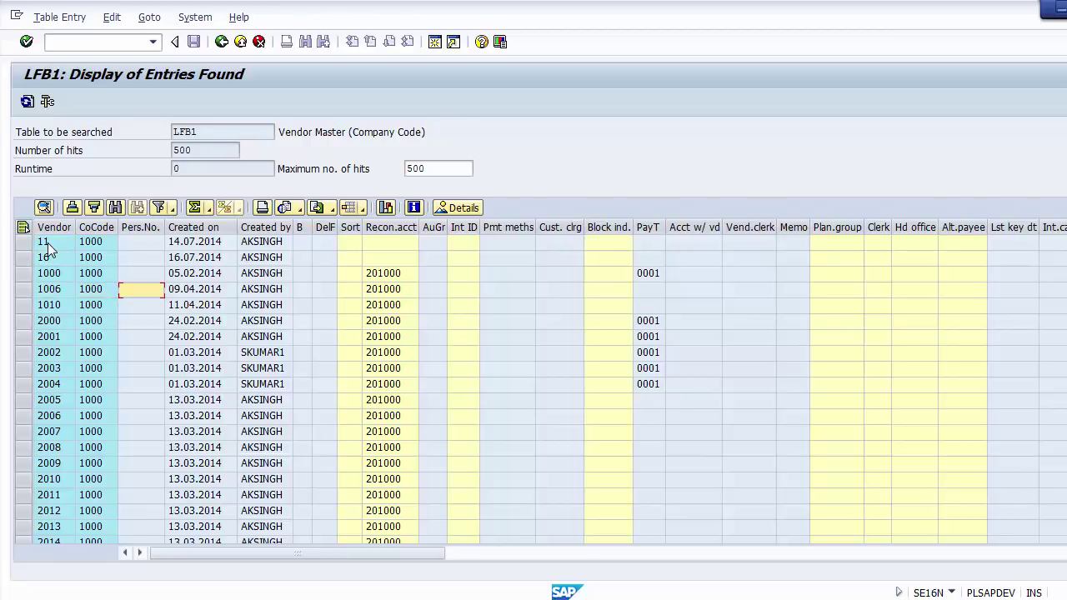
key("Right")
key("Right")
key("Right")
key("Right")
key("Right")
key("Right")
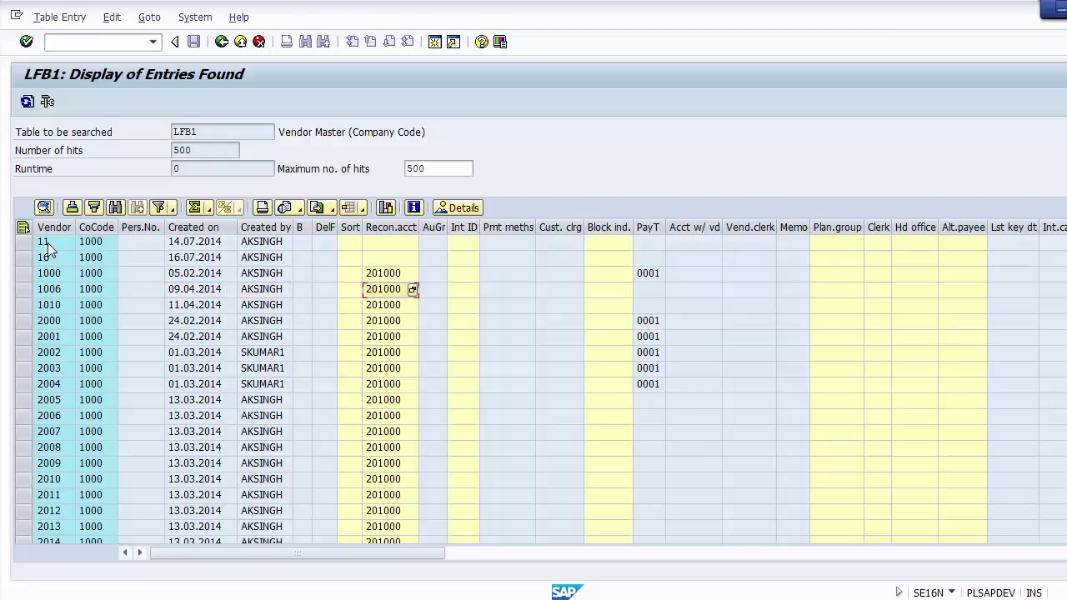
key("Up")
key("Down")
key("Right")
key("Right")
key("Right")
key("Right")
key("Right")
key("Right")
key("Right")
key("Right")
key("Right")
key("Right")
key("Right")
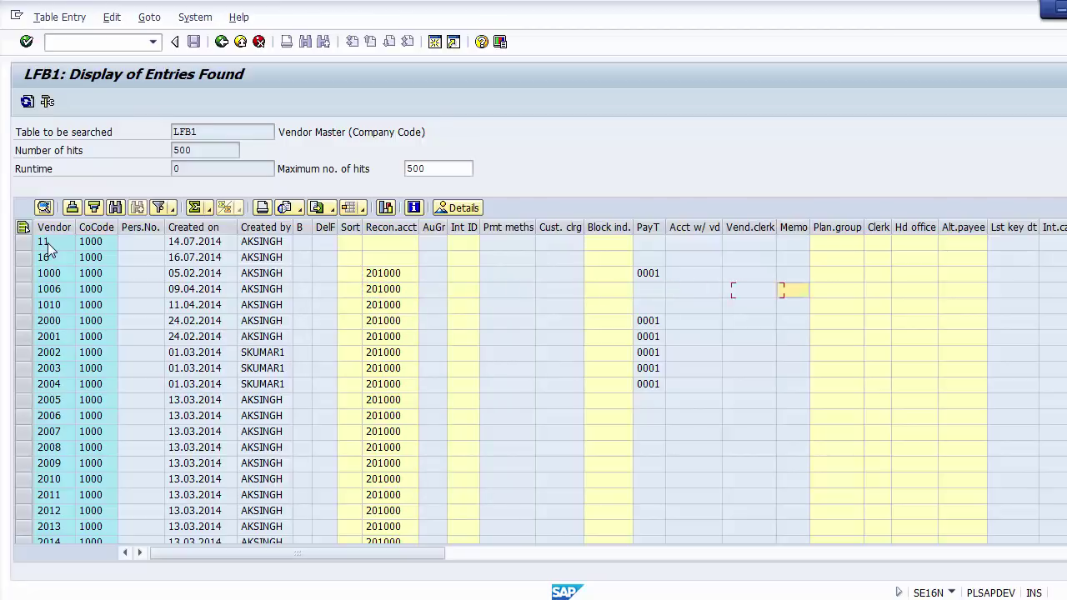
Examine that vendor's remaining columns from planning group through house bank, withholding tax country and confirmation time to the assignment column.
key("Right")
key("Right")
key("Right")
key("Right")
key("Right")
key("Right")
key("Right")
key("Right")
key("Right")
key("Right")
key("Right")
key("Right")
key("Right")
key("Right")
key("Right")
key("Right")
key("Right")
key("Right")
key("Right")
key("Right")
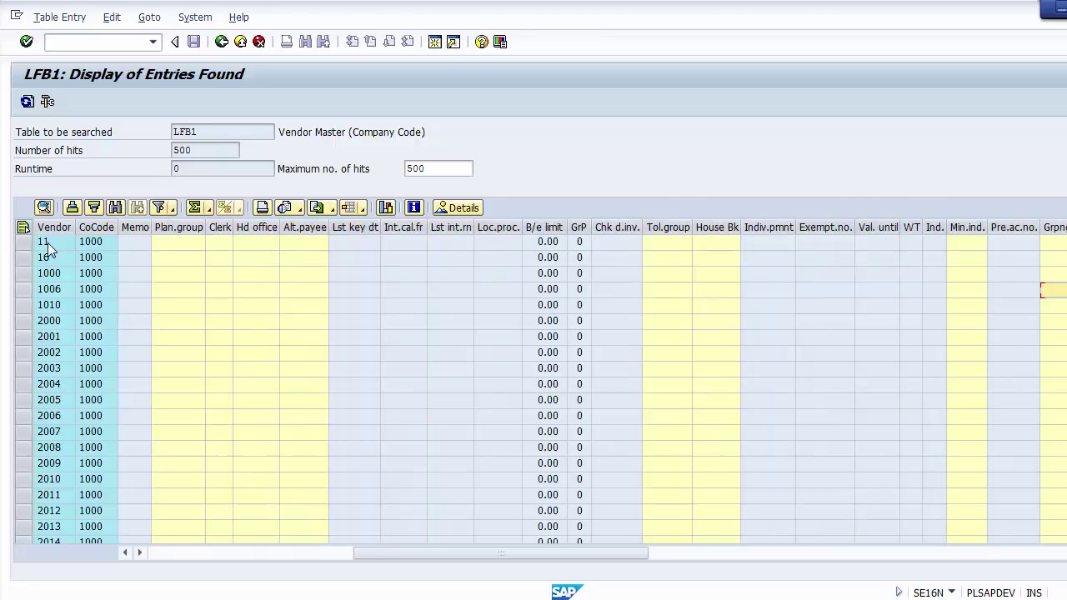
key("Right")
key("Right")
key("Right")
key("Right")
key("Right")
key("Right")
key("Right")
key("Right")
key("Right")
key("Right")
key("Right")
key("Right")
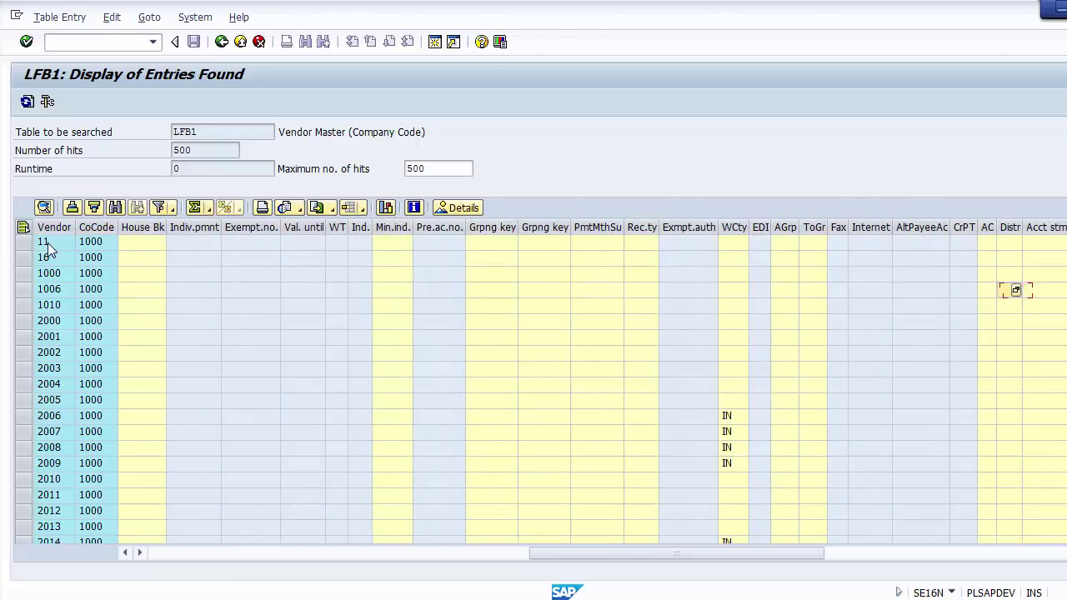
key("Right")
key("Right")
key("Right")
key("Right")
key("Right")
key("Right")
key("Right")
key("Right")
key("Right")
key("Right")
key("Right")
key("Right")
key("Right")
key("Right")
key("Right")
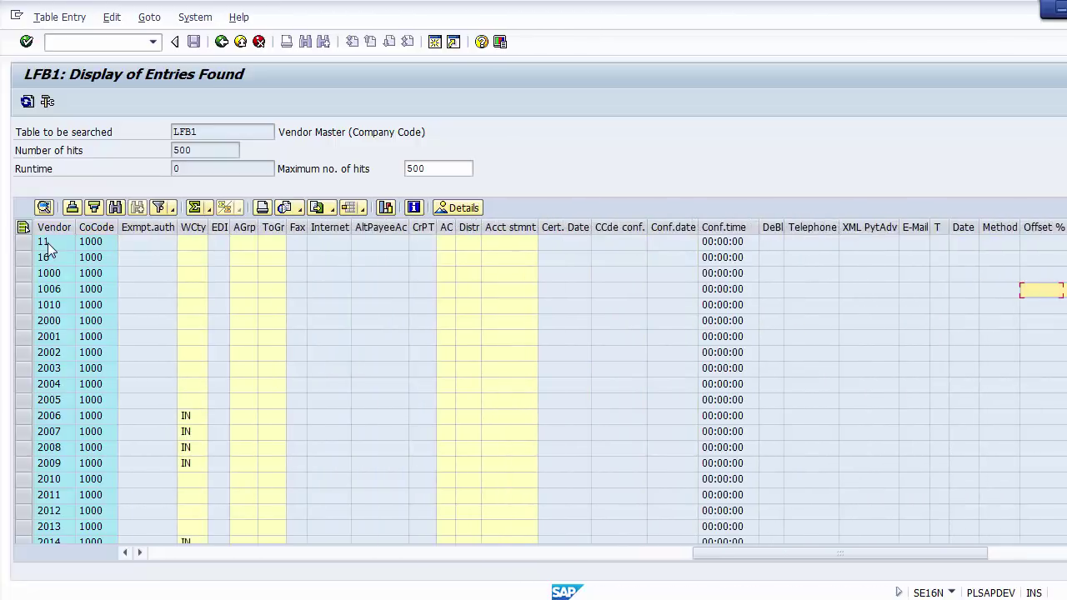
key("Right")
key("Right")
key("Right")
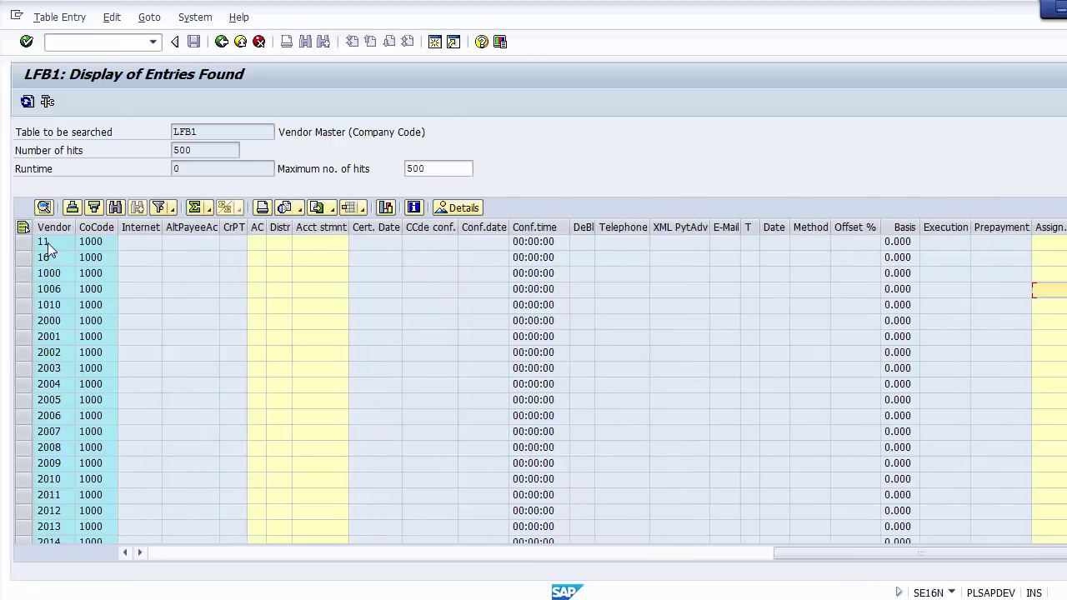
Review the vendor's columns back through grouping key, tolerance group and interest dates to the vendor number.
key("Left")
key("Left")
key("Left")
key("Left")
key("Left")
key("Left")
key("Left")
key("Left")
key("Left")
key("Left")
key("Left")
key("Left")
key("Left")
key("Left")
key("Left")
key("Left")
key("Left")
key("Left")
key("Left")
key("Left")
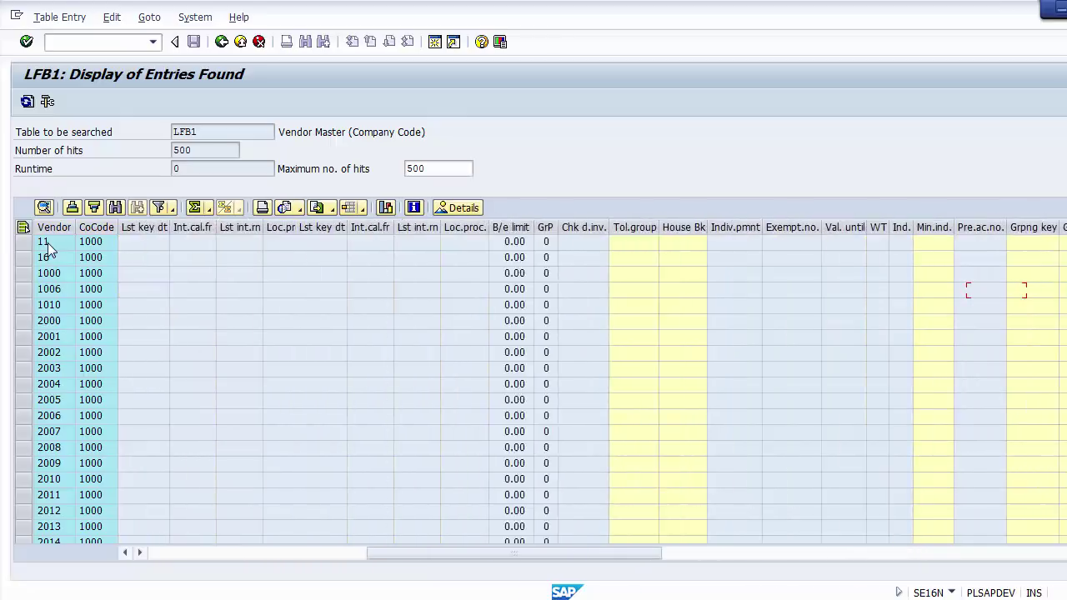
key("Left")
key("Left")
key("Left")
key("Left")
key("Left")
key("Left")
key("Left")
key("Left")
key("Left")
key("Left")
key("Left")
key("Left")
key("Left")
key("Left")
key("Left")
key("Left")
key("Left")
key("Left")
key("Left")
key("Left")
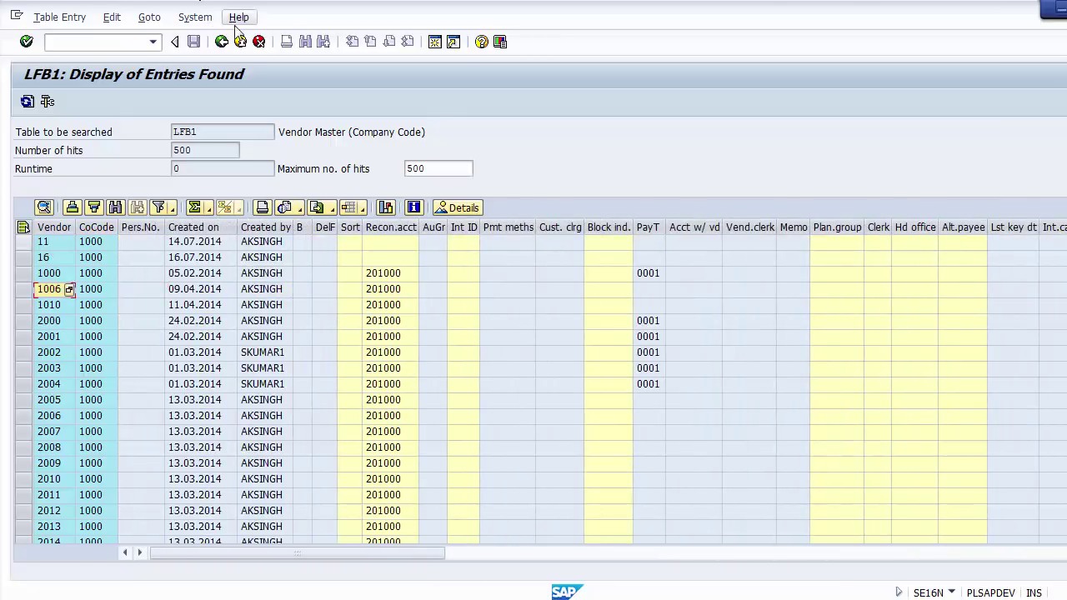
Leave the LFB1 results and table display, and restart transaction SE16N from SAP Easy Access.
left_click(222, 42)
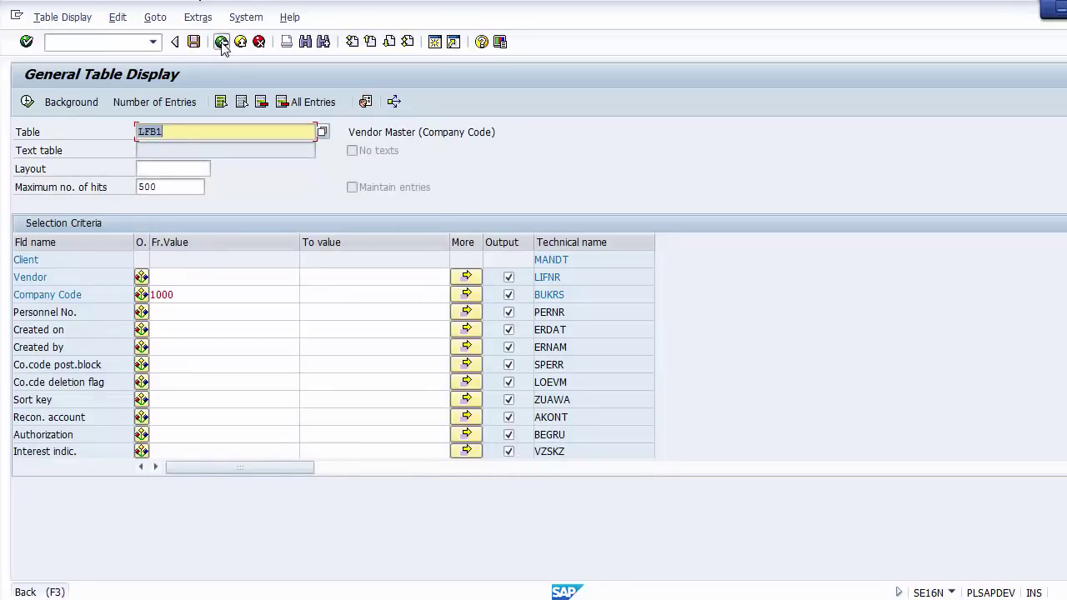
left_click(222, 42)
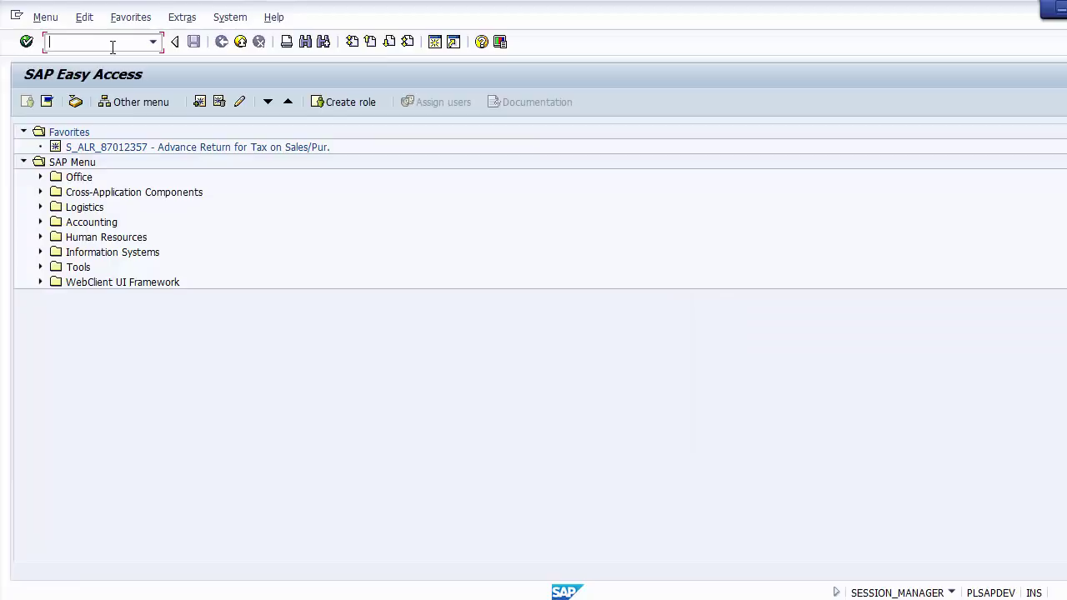
left_click(112, 47)
type("SE16N")
key("Return")
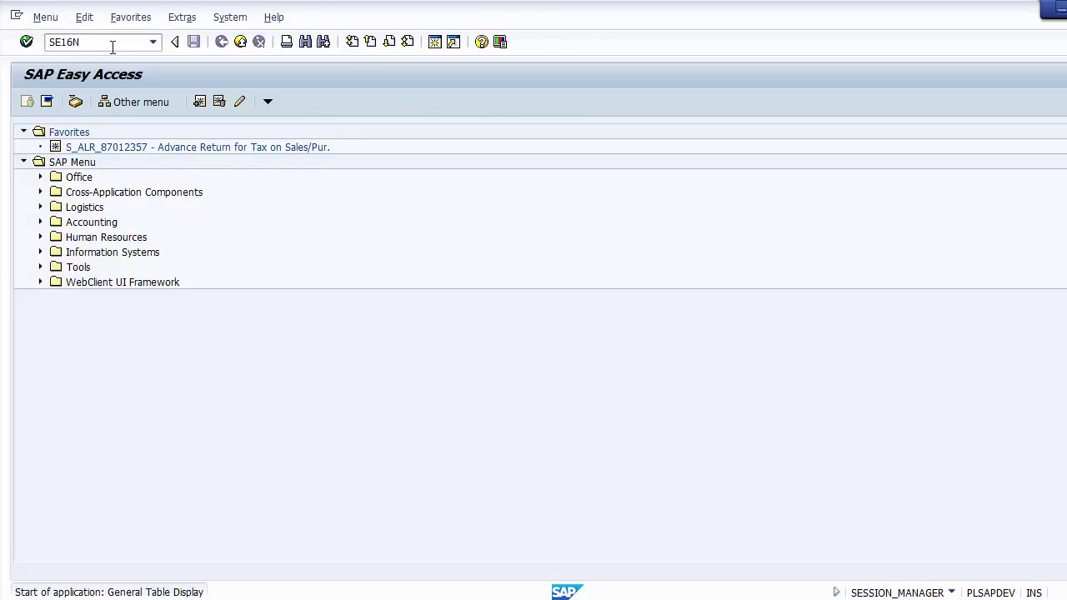
Clear the table name and highlight asset table ANLA on the Master Data Tables slide in PowerPoint.
left_click(193, 131)
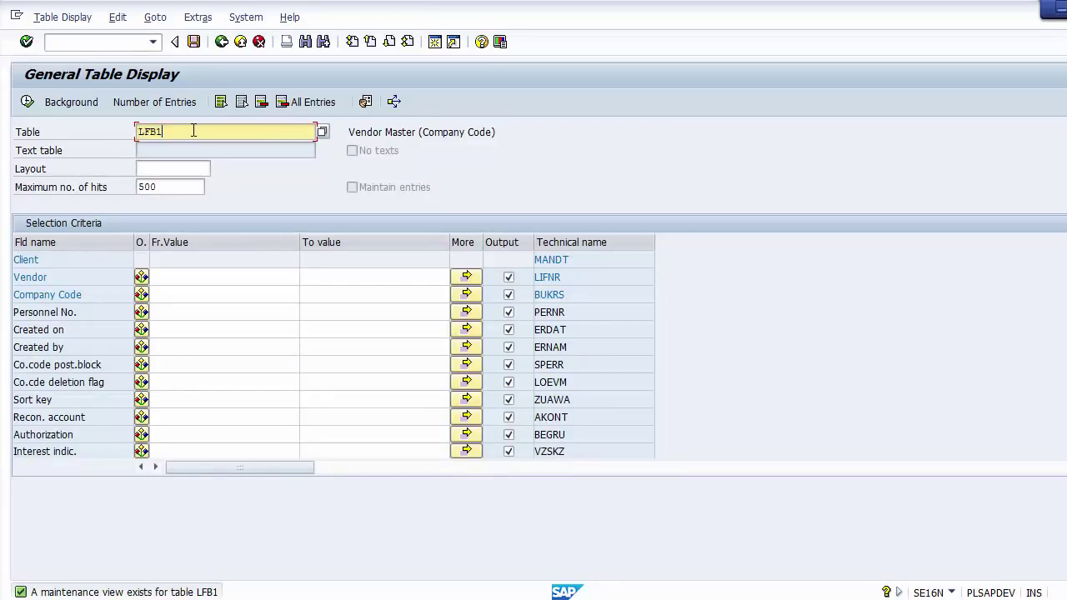
key("BackSpace")
key("BackSpace")
key("BackSpace")
key("BackSpace")
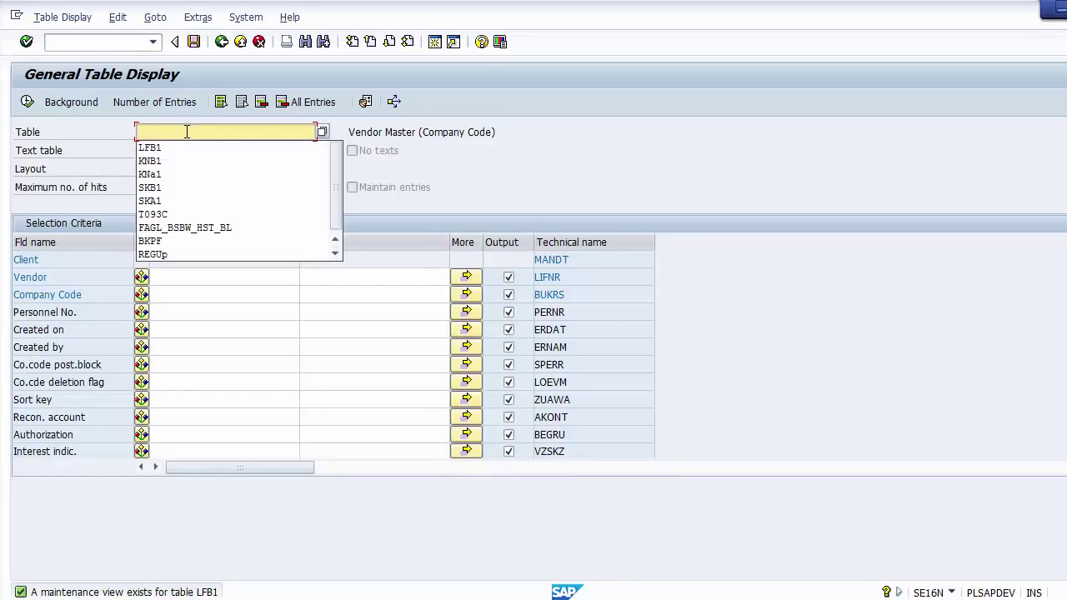
left_click(186, 131)
key("alt+Tab")
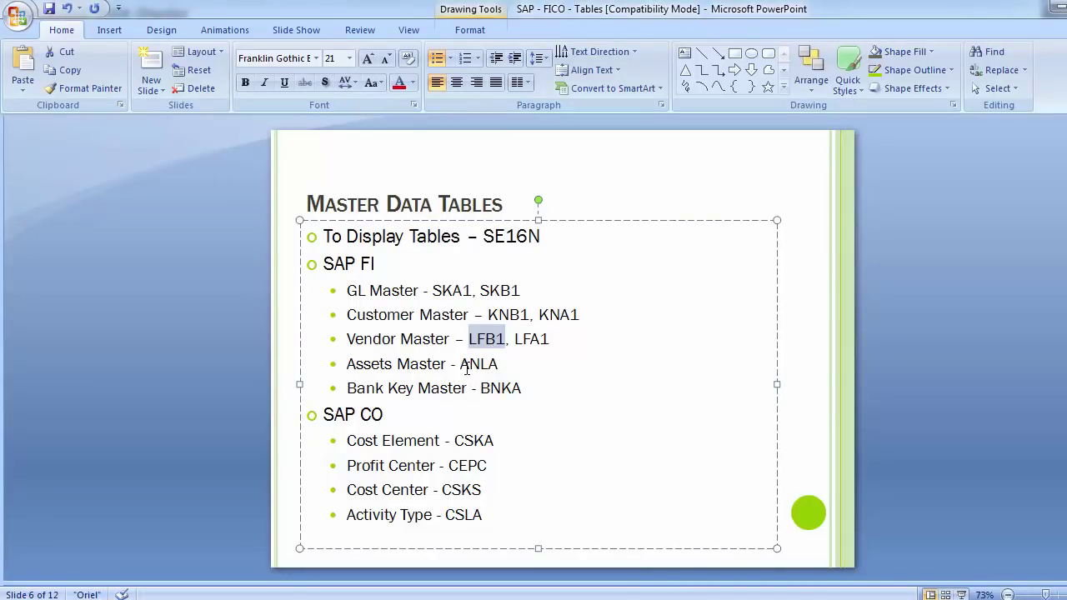
left_click_drag(460, 364, 503, 365)
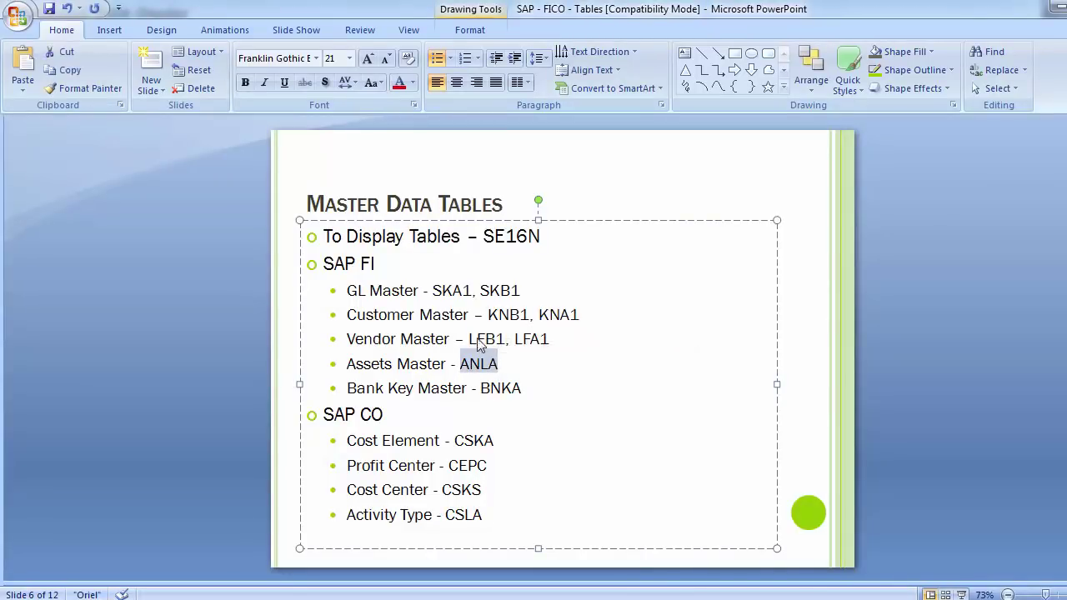
Switch back to SAP and load the selection criteria for table ANLA.
key("alt+Tab")
left_click(283, 130)
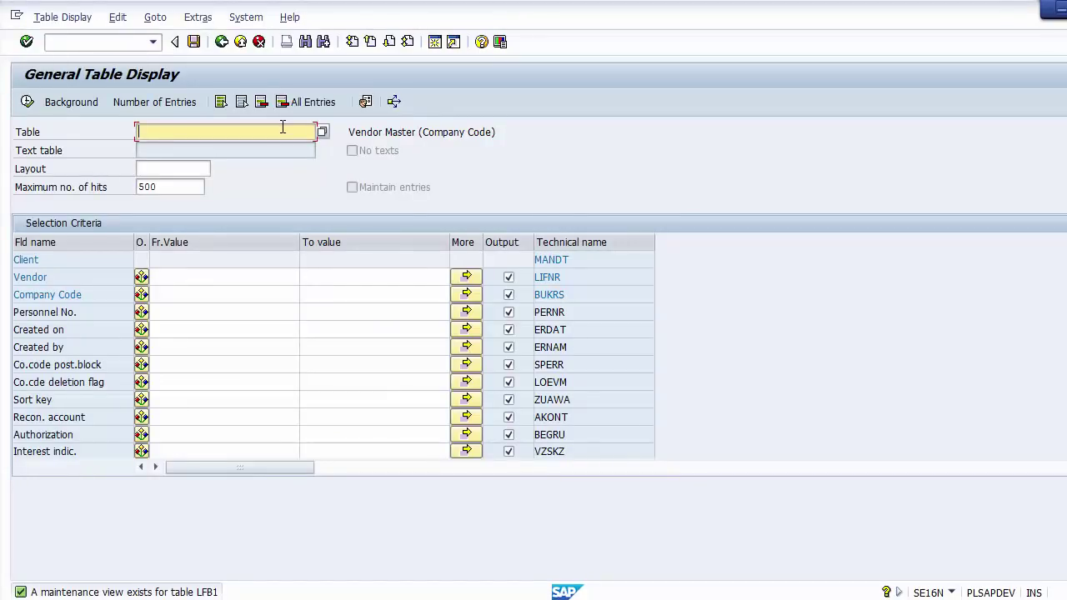
type("ANLA")
key("Return")
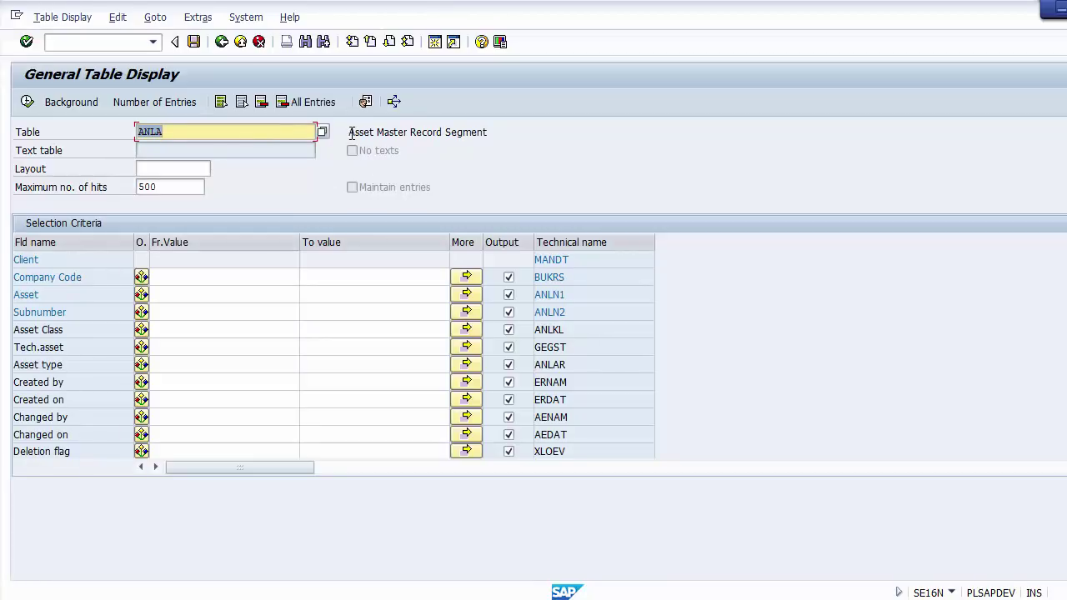
Restrict the ANLA selection to company code 1000 and display the entries found.
left_click(215, 276)
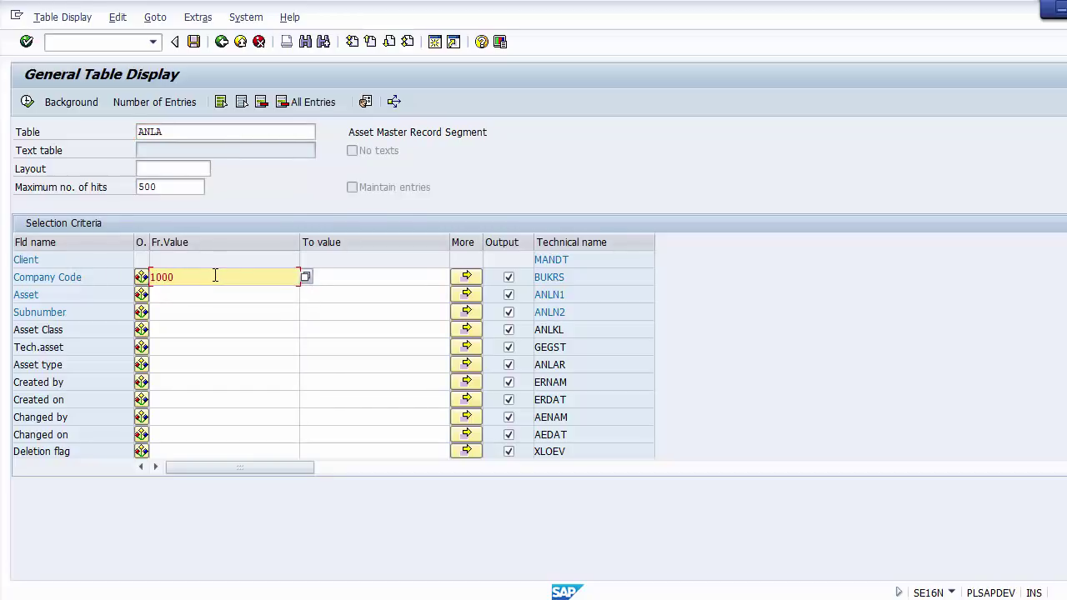
left_click(27, 107)
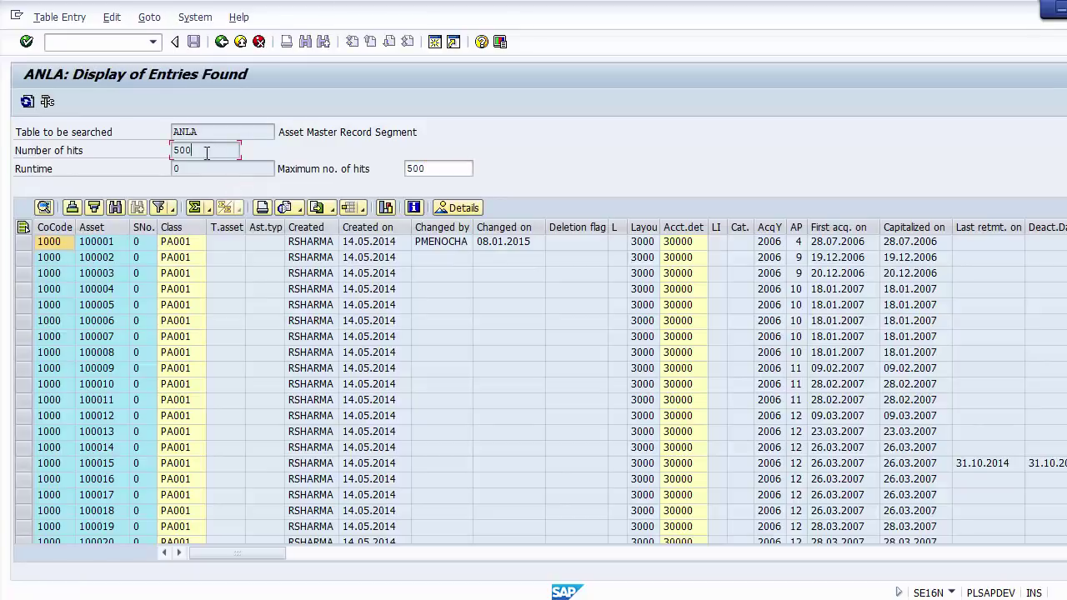
Review the first asset's columns from company code through asset number, class, creation and change data to account determination.
left_click(50, 242)
key("Tab")
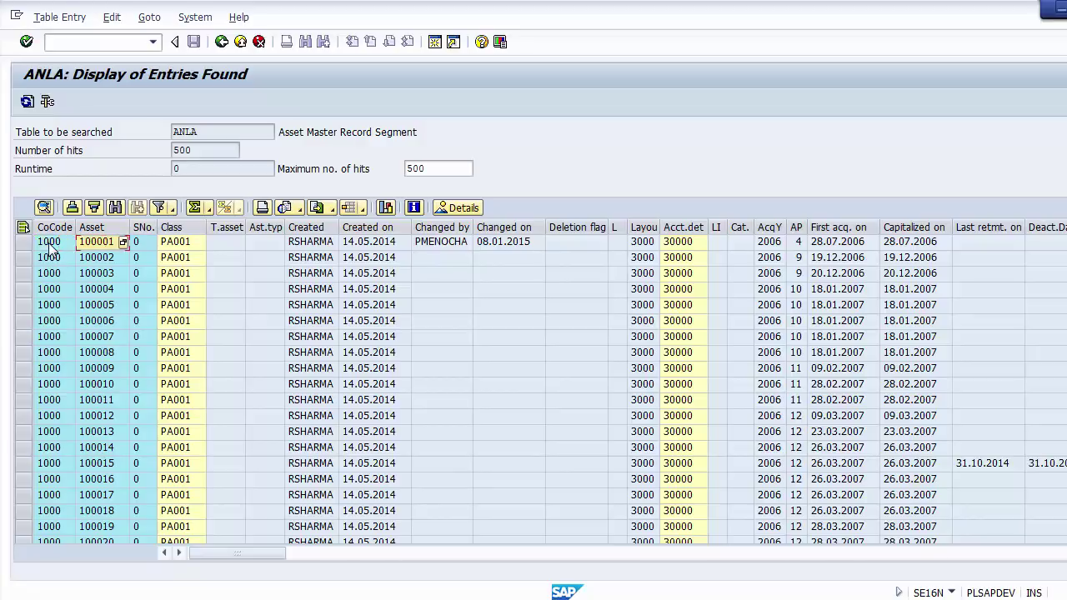
key("Tab")
key("Tab")
key("Tab")
key("Tab")
key("Tab")
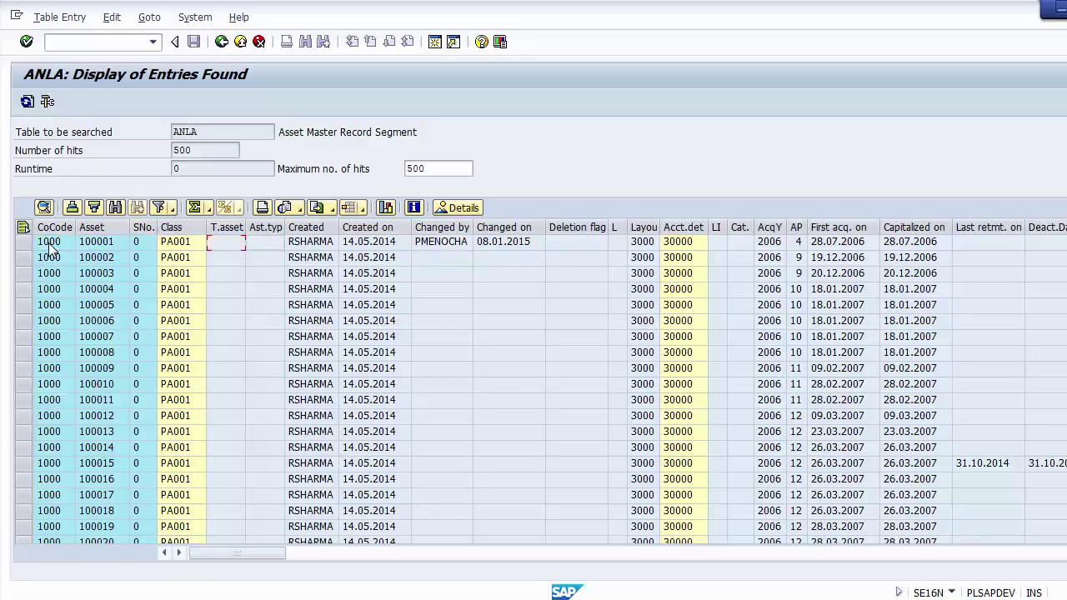
key("Tab")
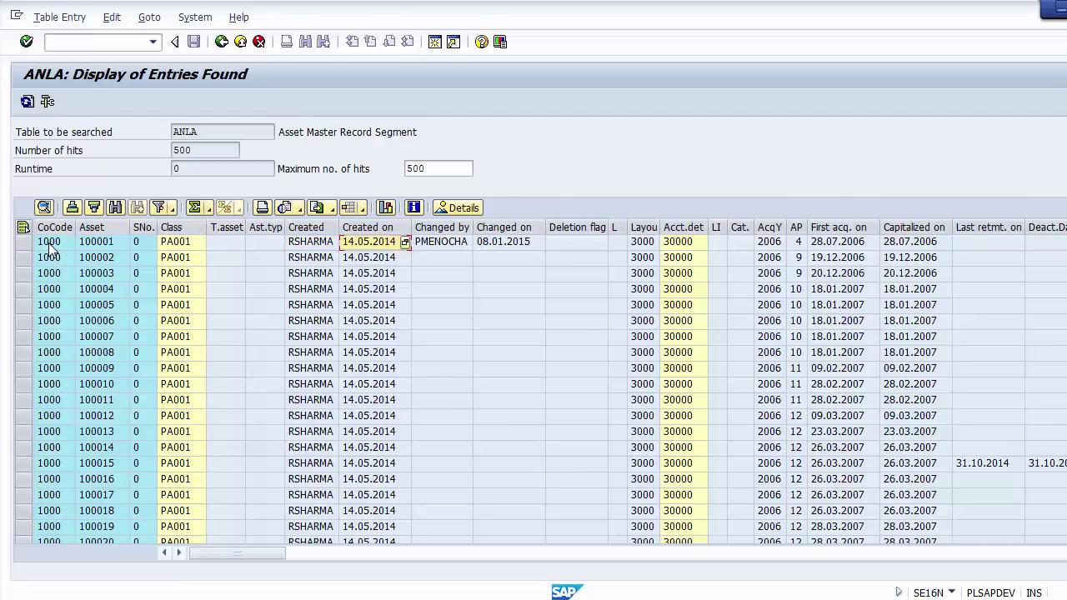
key("Tab")
key("Tab")
key("Tab")
key("Tab")
key("Tab")
key("Tab")
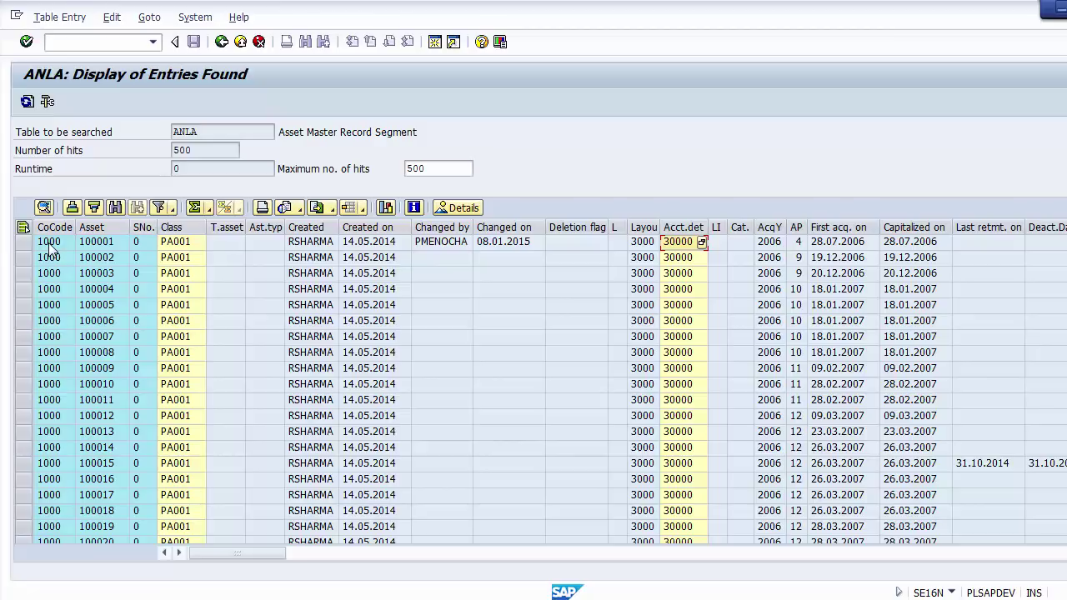
Review the first asset's acquisition year and period, first acquisition, capitalization, last retirement and deactivation date columns.
key("Right")
key("Right")
key("Right")
key("Right")
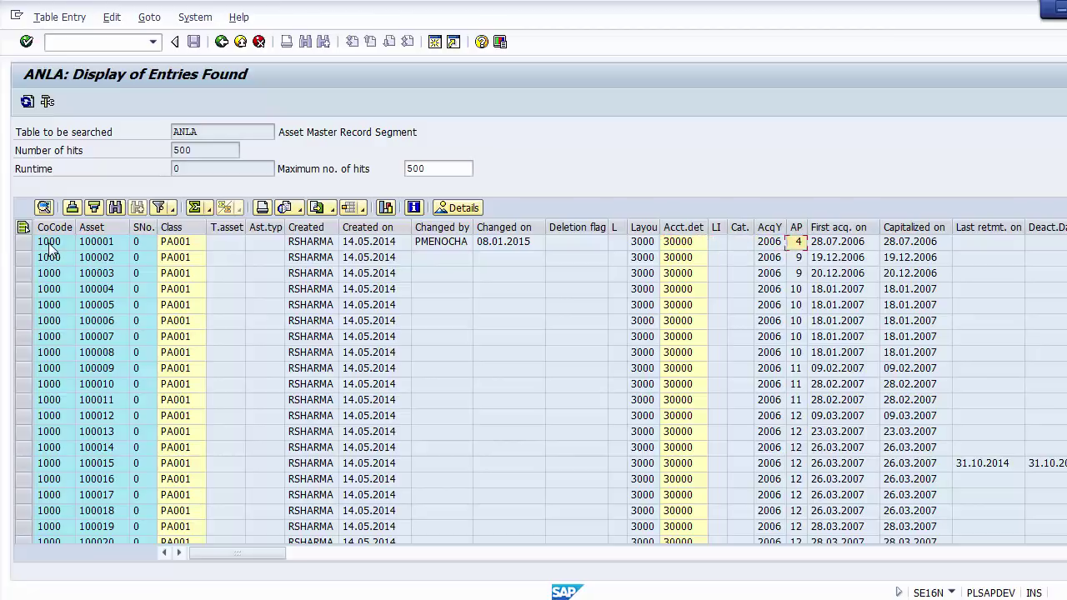
key("Right")
key("Right")
key("Right")
key("Right")
key("Right")
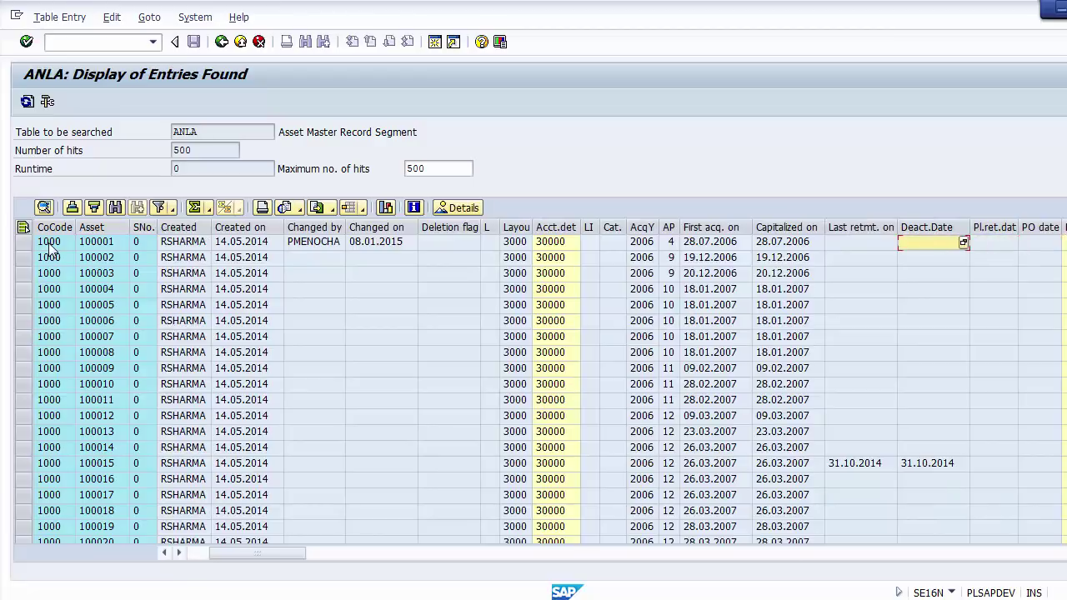
key("Left")
Review the first asset's planned retirement, purchase order date, evaluation group, asset super number and vendor columns through the property indicator.
key("Right")
key("Right")
key("Right")
key("Right")
key("Right")
key("Right")
key("Right")
key("Right")
key("Right")
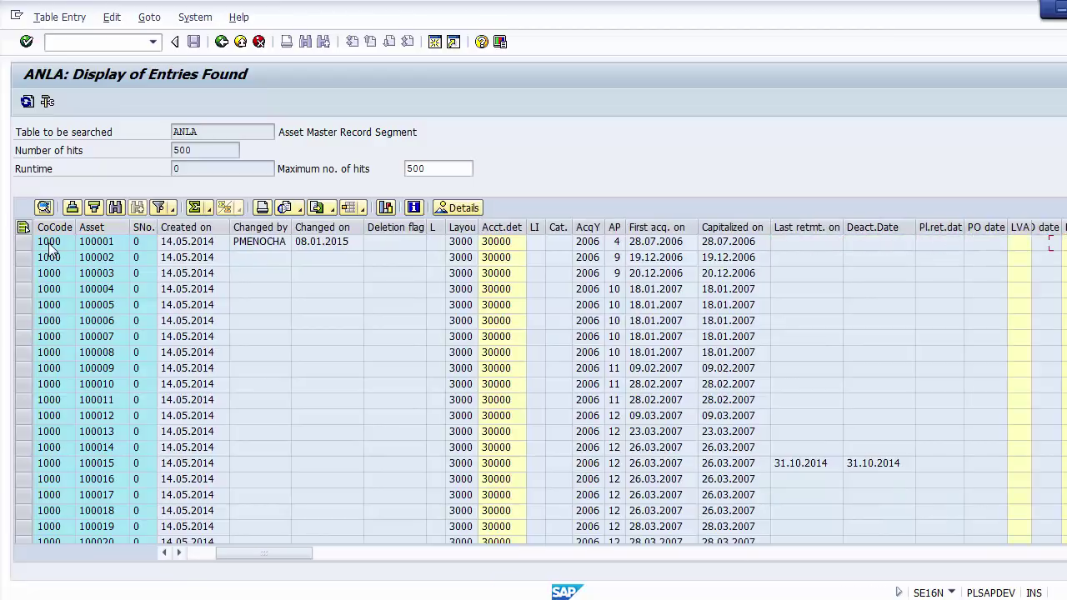
key("Right")
key("Right")
key("Right")
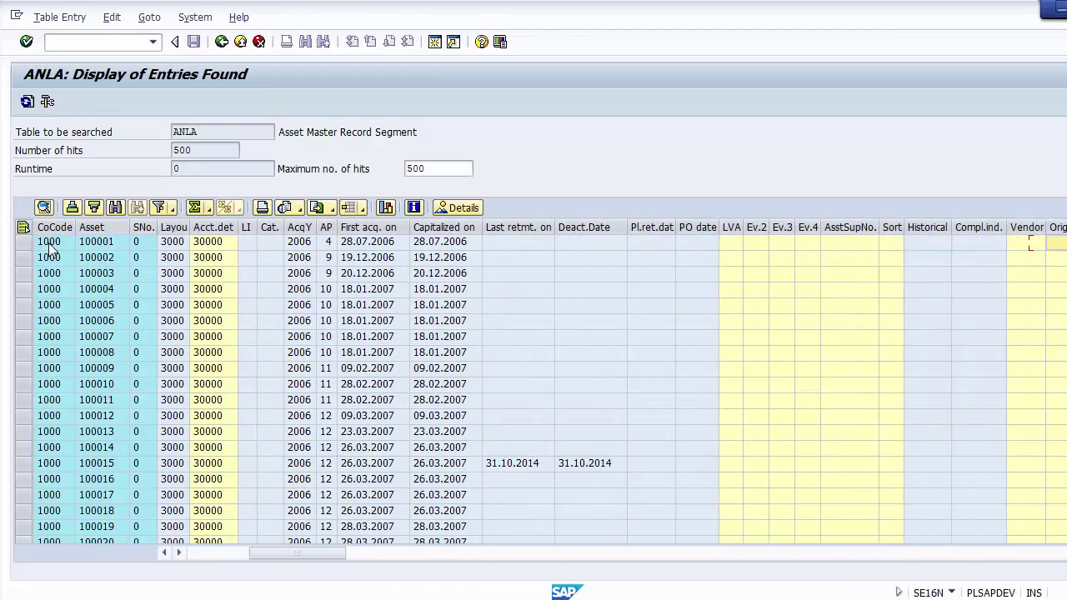
key("Right")
key("Right")
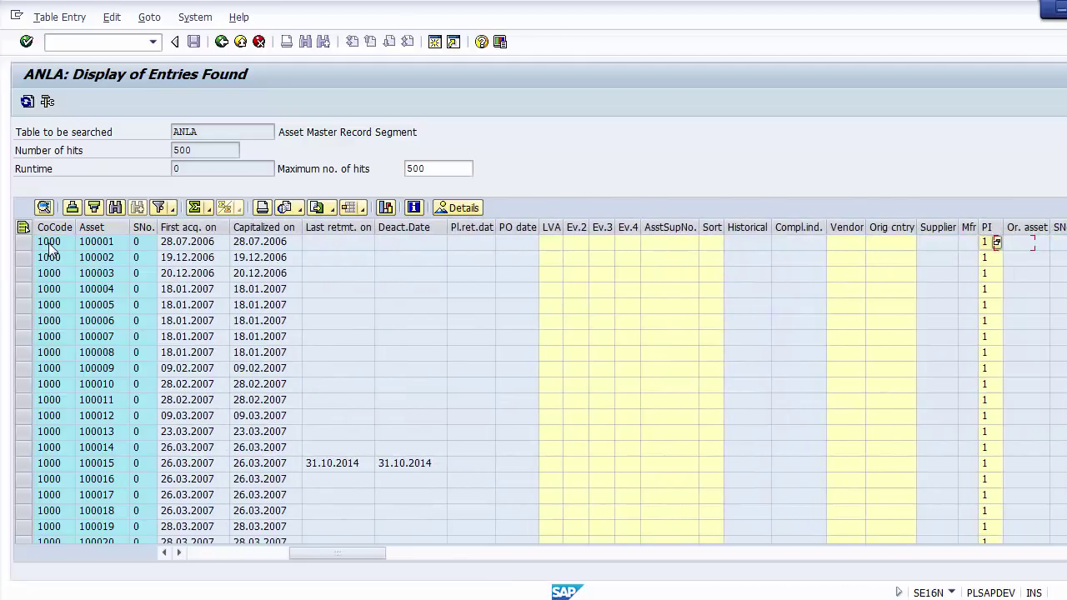
Recheck the first asset's country of origin, supplier, manufacturer and property indicator columns.
key("Left")
key("Left")
key("Left")
key("Right")
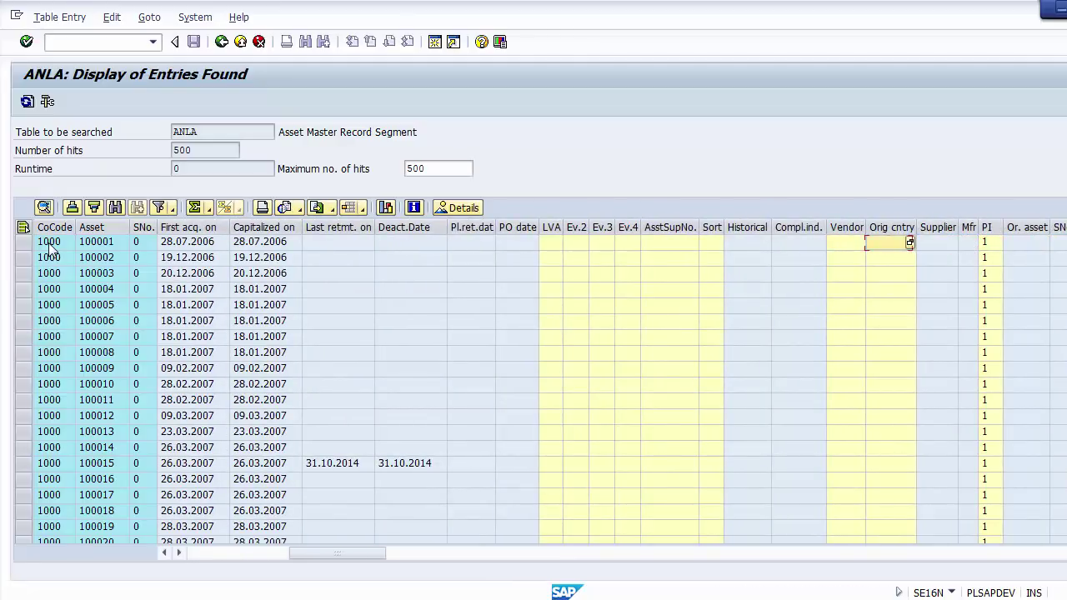
key("Right")
key("Right")
key("Right")
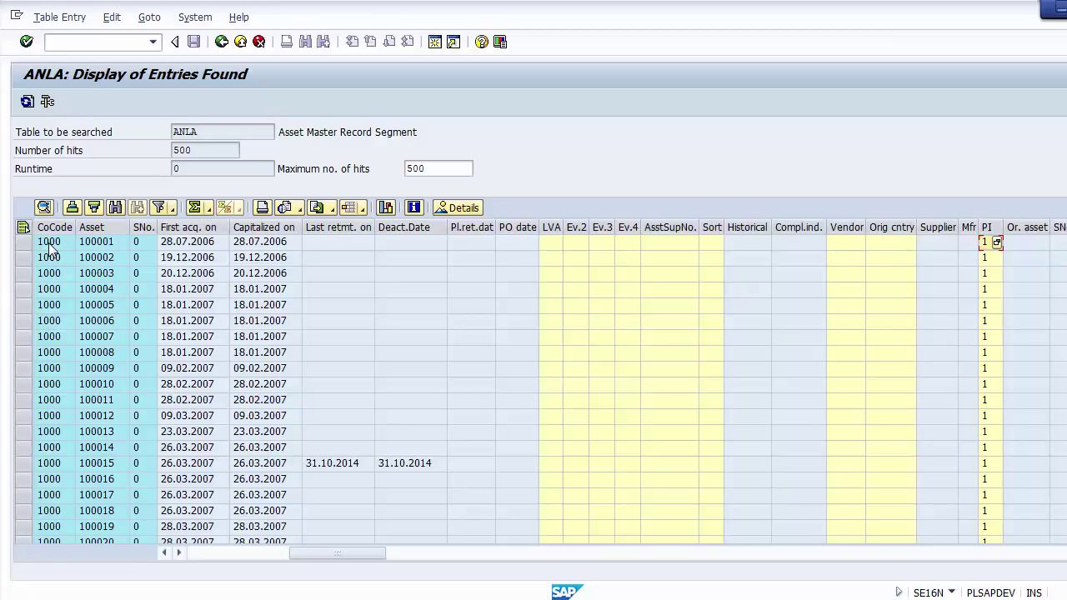
Review the first asset's original asset, original value, order, unit, quantity and type name columns through the inventory fields.
key("Right")
key("Right")
key("Right")
key("Right")
key("Right")
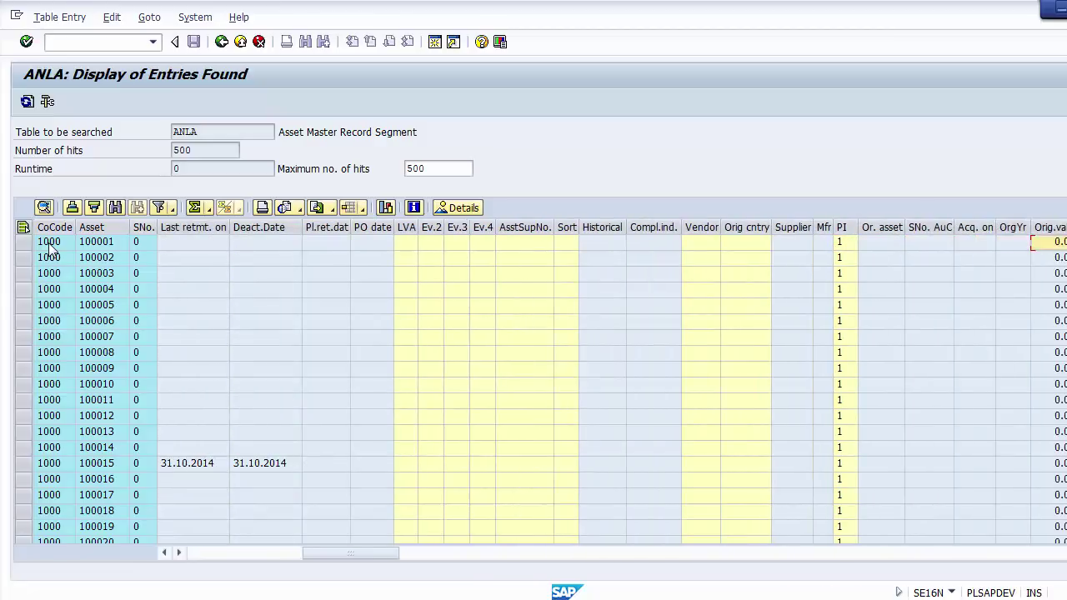
key("Right")
key("Right")
key("Right")
key("Right")
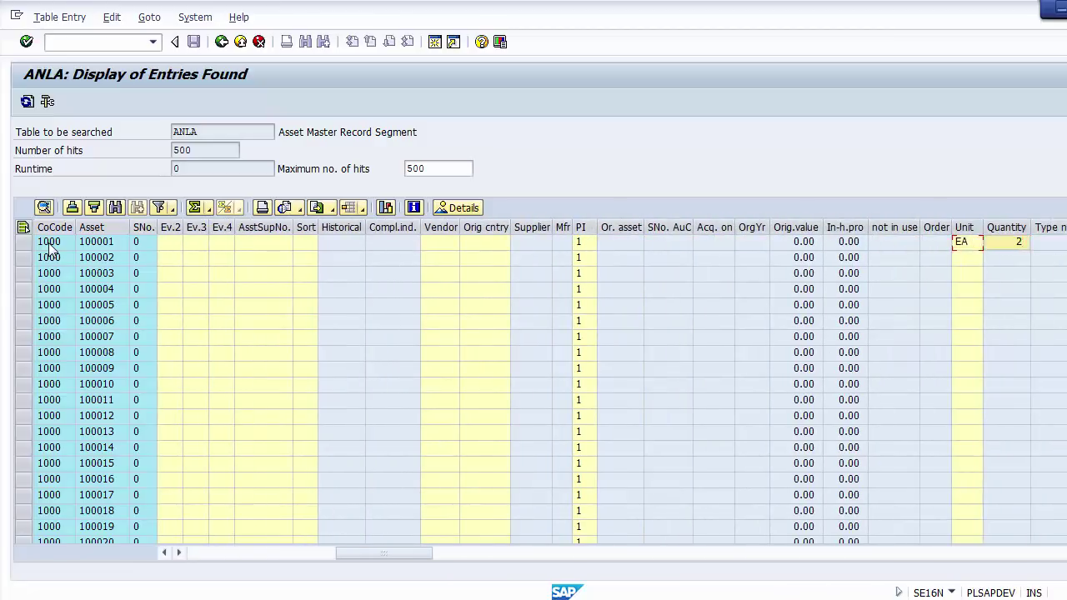
key("Right")
key("Right")
key("Right")
key("Right")
key("Right")
key("Right")
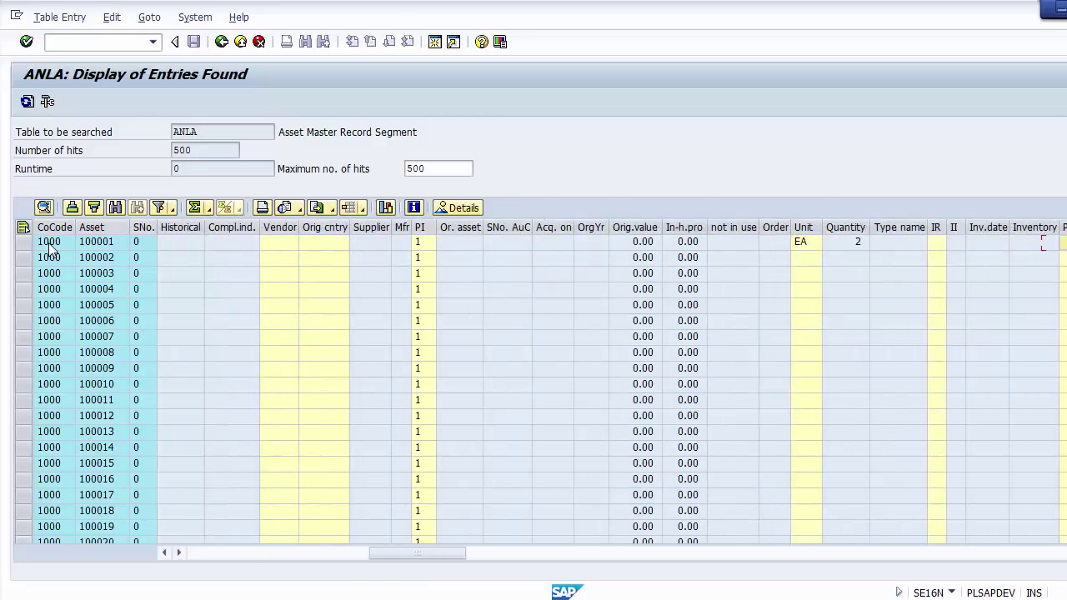
Recheck the first asset's columns backward from the inventory fields through type name, quantity and unit.
key("Right")
key("Right")
key("Right")
key("Left")
key("Left")
key("Left")
key("Left")
key("Left")
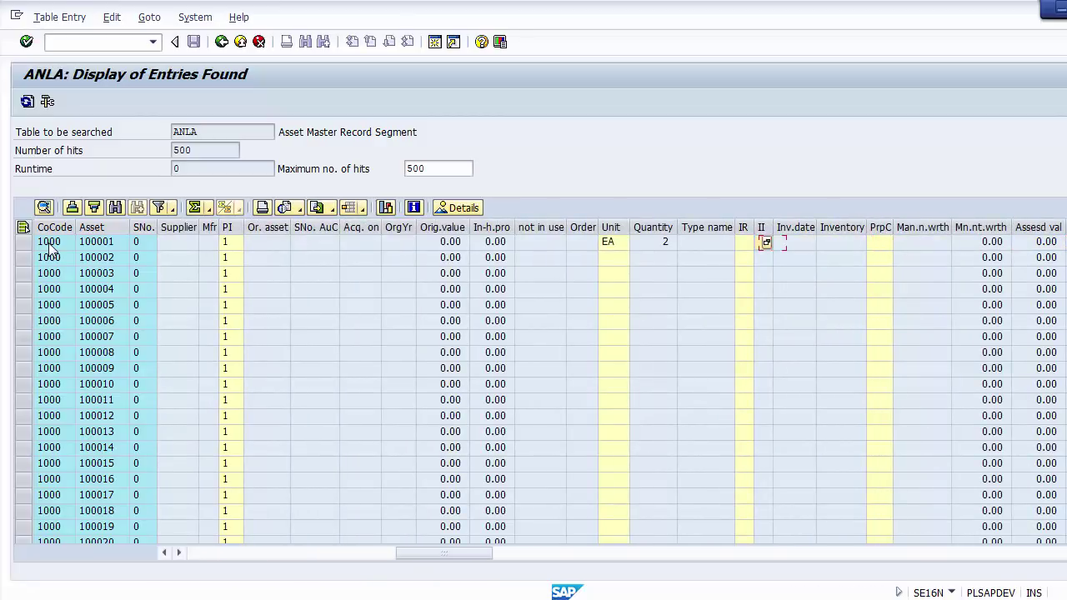
key("Left")
key("Left")
key("Left")
key("Left")
key("Left")
key("Left")
key("Left")
key("Left")
key("Left")
key("Left")
Review the first asset's columns forward through property classification, net worth tax, assessed value and conveyance to the notice date.
key("Right")
key("Right")
key("Right")
key("Right")
key("Right")
key("Right")
key("Right")
key("Right")
key("Right")
key("Right")
key("Right")
key("Right")
key("Right")
key("Right")
key("Right")
key("Right")
key("Right")
key("Right")
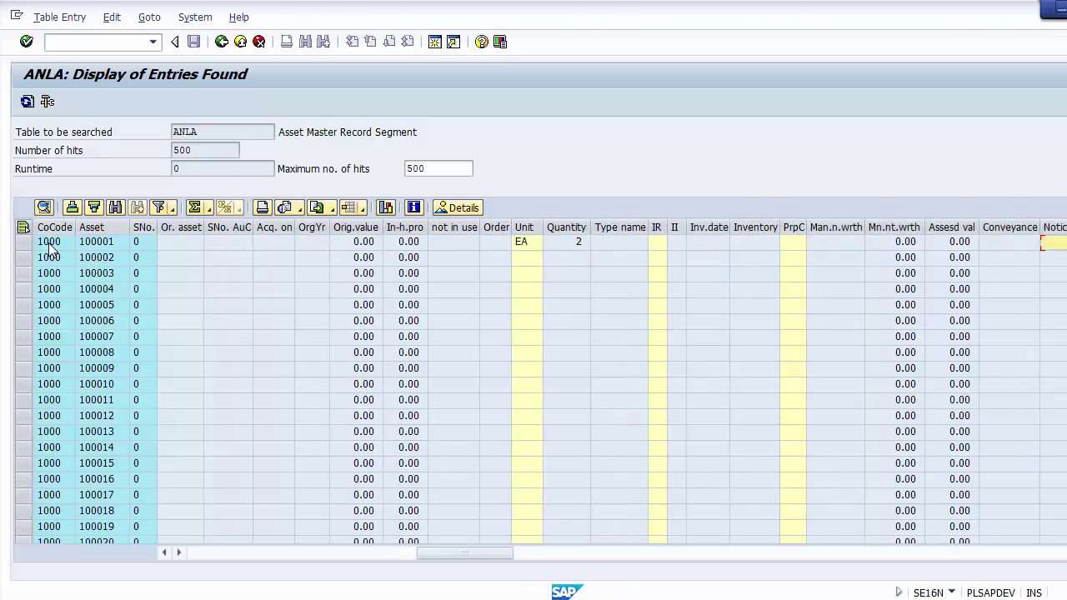
Review the first asset's columns from tax number and tax office through area and language to the asset description.
key("Right")
key("Right")
key("Right")
key("Right")
key("Right")
key("Right")
key("Right")
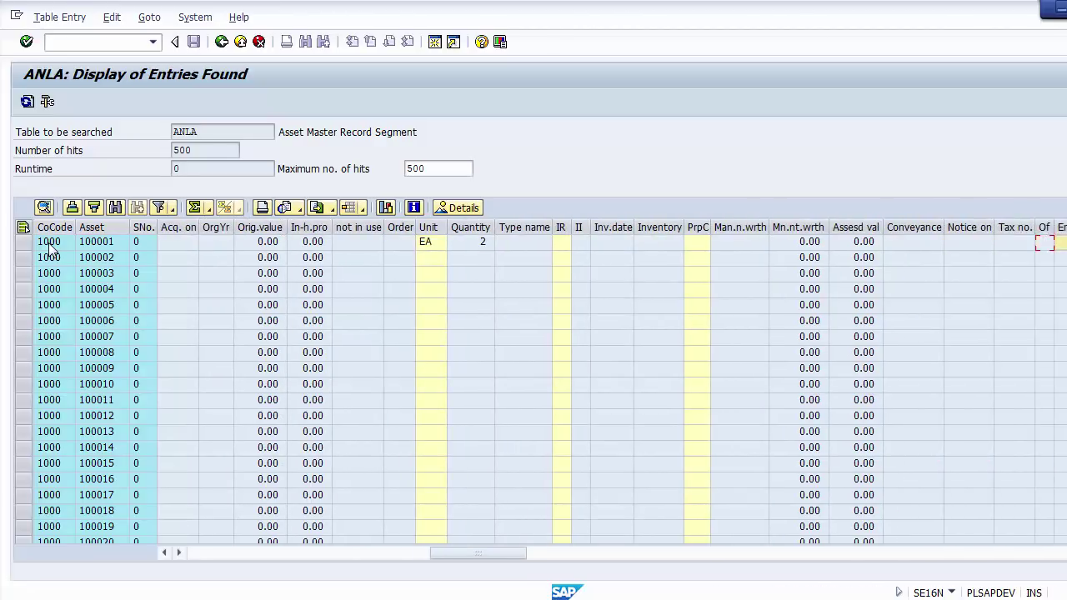
key("Right")
key("Right")
key("Right")
key("Right")
key("Right")
key("Right")
key("Right")
key("Right")
key("Right")
key("Right")
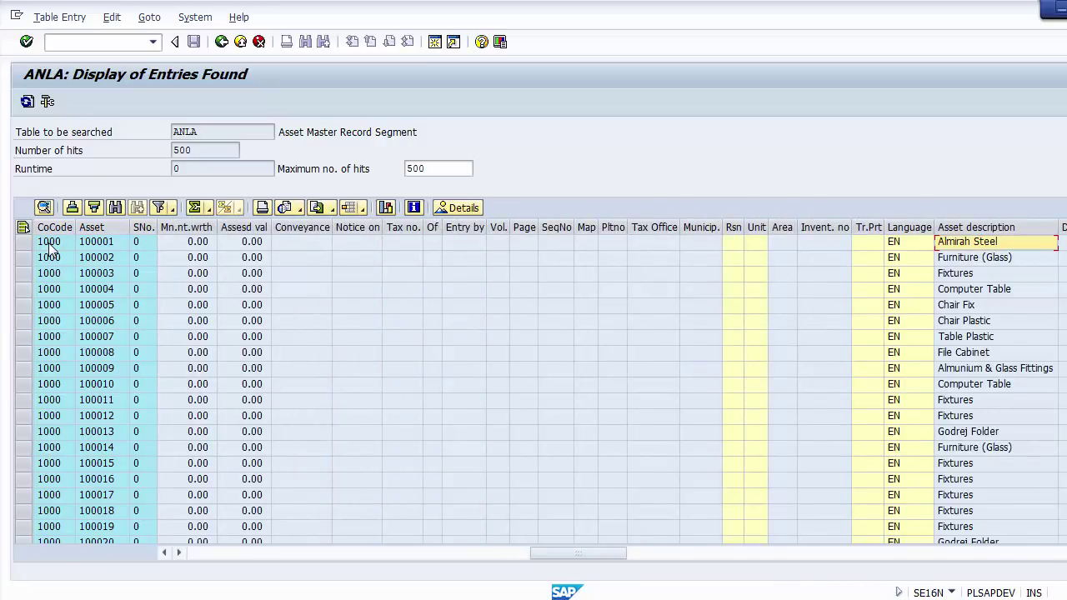
Examine the asset description of the first asset against its neighbouring columns and the row below.
key("Right")
key("Left")
key("Left")
key("Right")
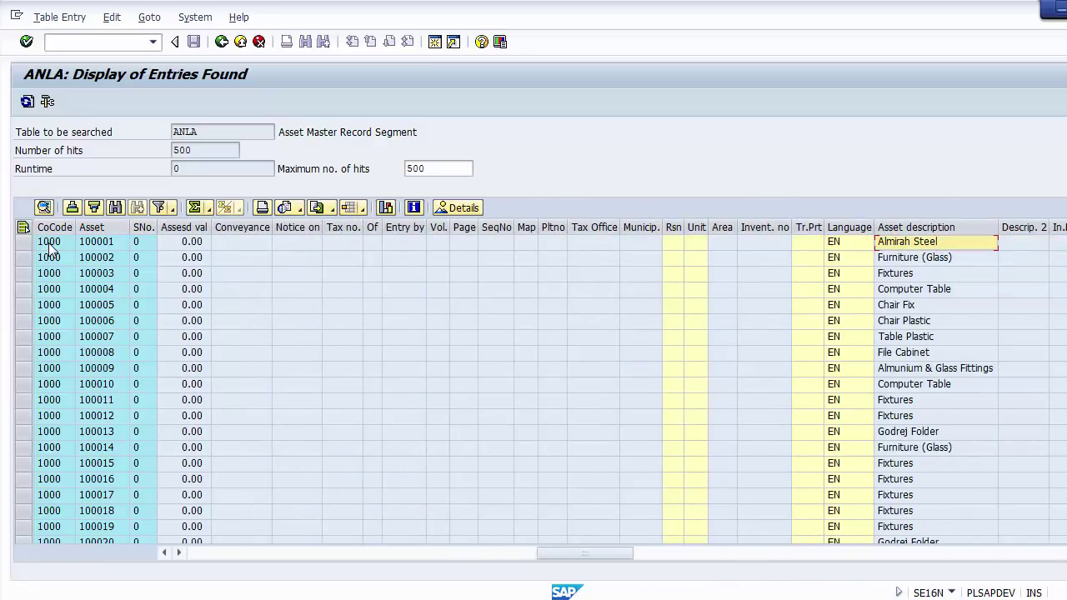
key("Down")
key("Up")
key("Right")
key("Left")
Open the detailed display of asset 100001 and close it again.
left_click(99, 242)
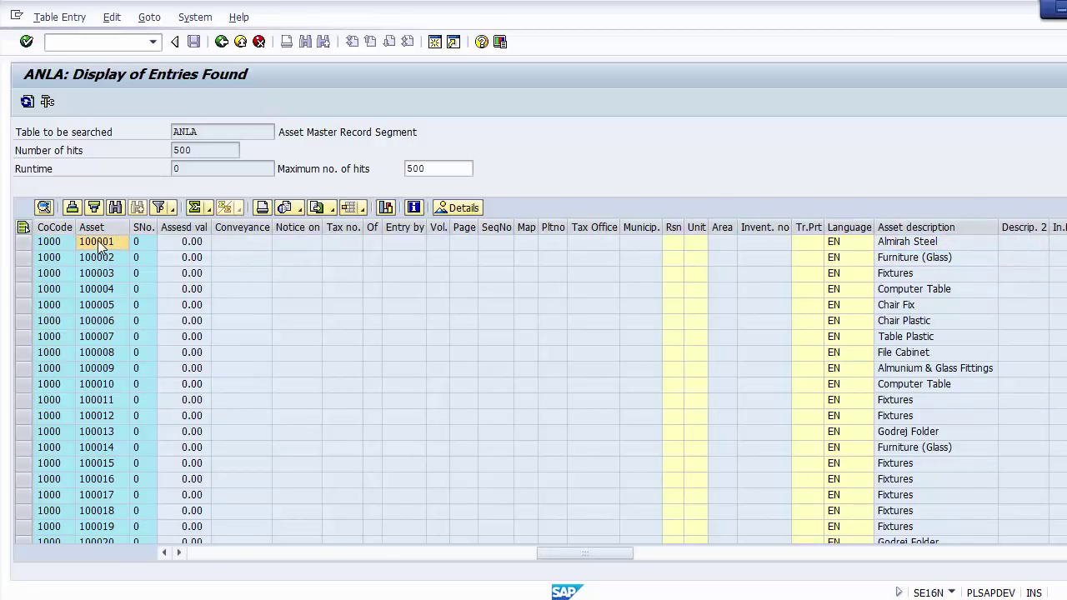
double_click(98, 242)
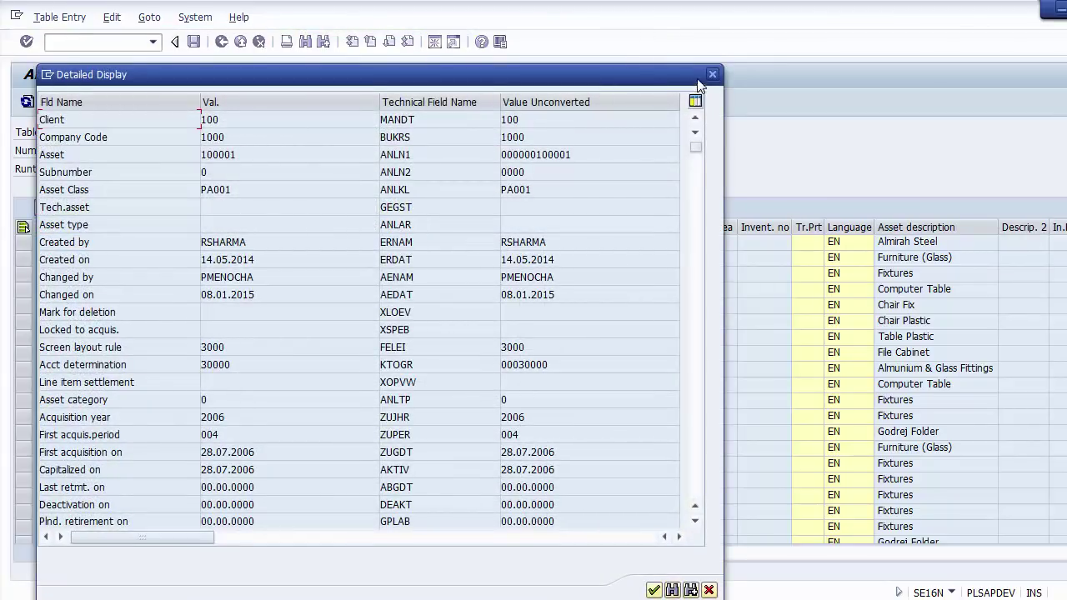
left_click(712, 75)
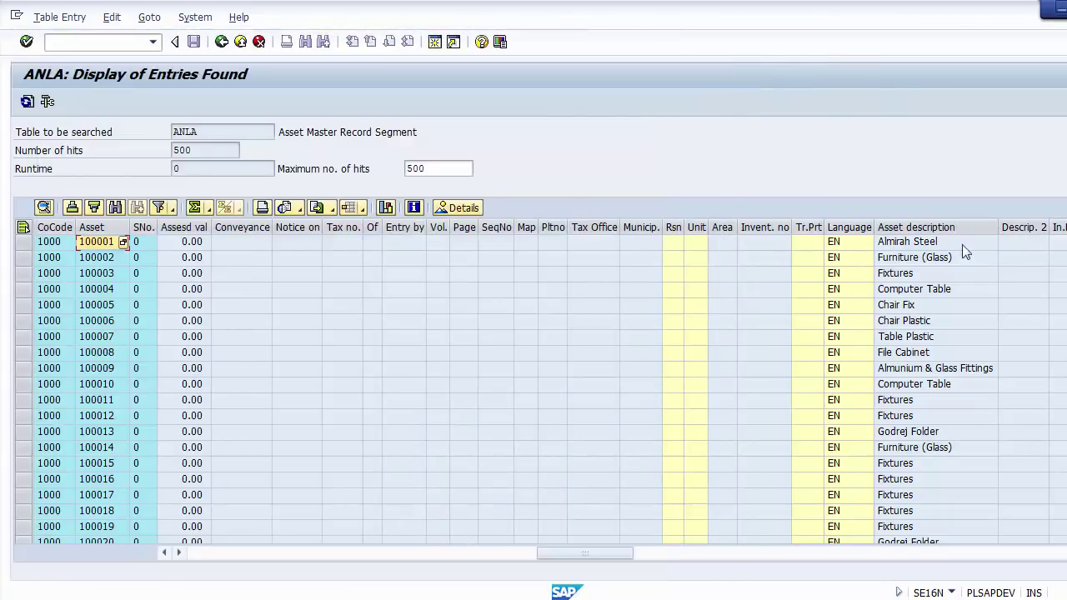
Review asset 100001's columns from the asset description through the second description, long text indicators and lessor to the agreement date.
left_click(938, 242)
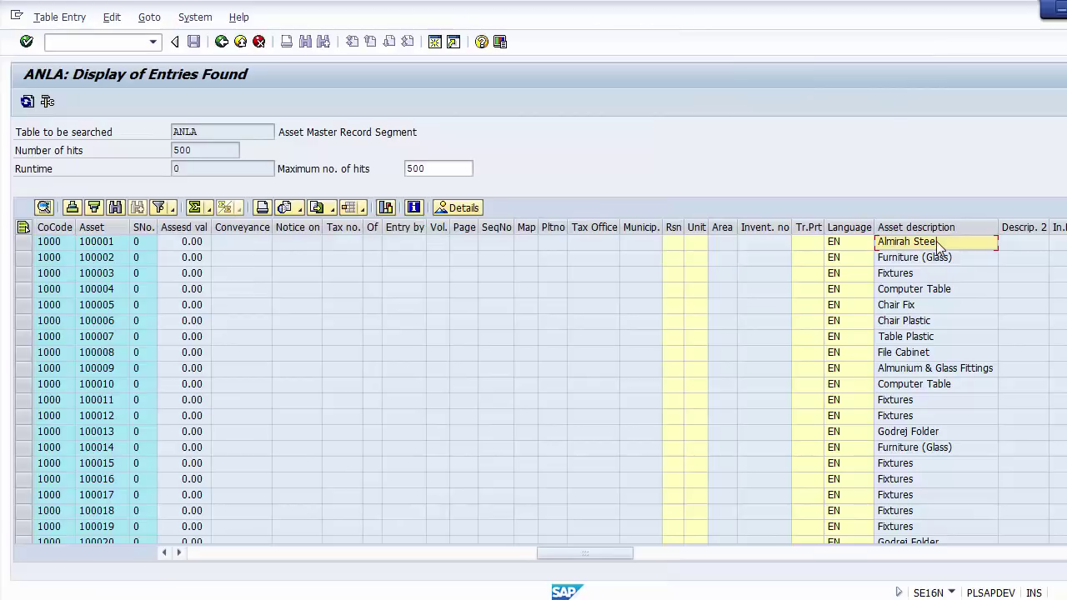
key("Right")
key("Right")
key("Right")
key("Right")
key("Right")
key("Right")
key("Right")
key("Right")
key("Right")
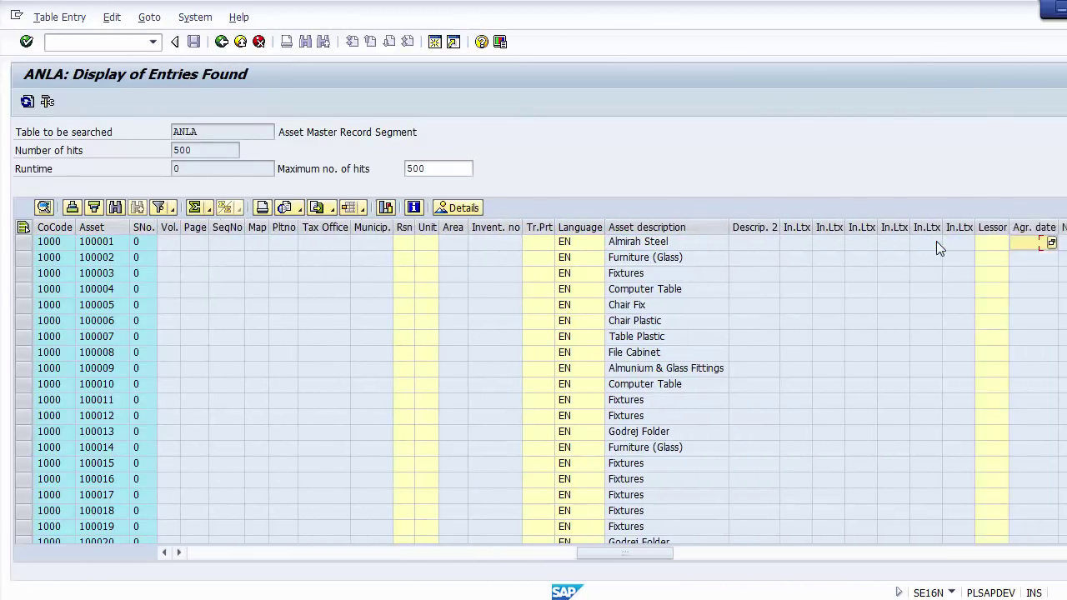
Review asset 100001's leasing columns and the maintenance date and changed-by columns up to V3.
key("Right")
key("Right")
key("Right")
key("Right")
key("Right")
key("Right")
key("Right")
key("Right")
key("Right")
key("Right")
key("Right")
key("Right")
key("Right")
key("Right")
key("Right")
key("Right")
key("Right")
key("Right")
key("Right")
key("Right")
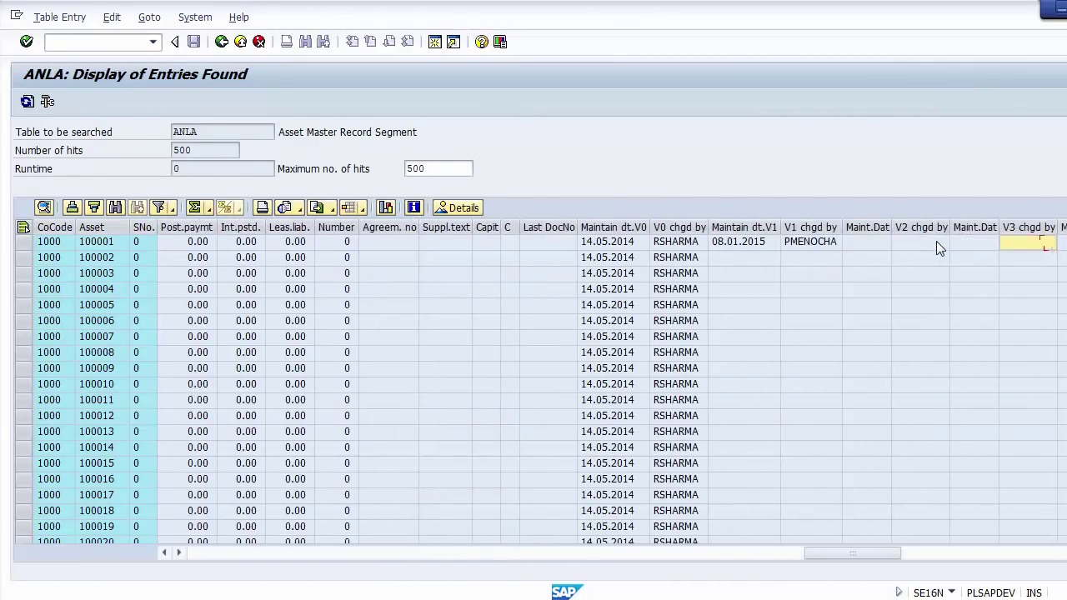
Review asset 100001's remaining columns from the V3 changed-by field through the group asset and asset description to the time-dependent field.
key("Left")
key("Left")
key("Left")
key("Right")
key("Right")
key("Right")
key("Right")
key("Right")
key("Right")
key("Right")
key("Right")
key("Right")
key("Right")
key("Right")
key("Right")
key("Right")
key("Right")
key("Right")
key("Right")
key("Right")
key("Right")
key("Right")
key("Right")
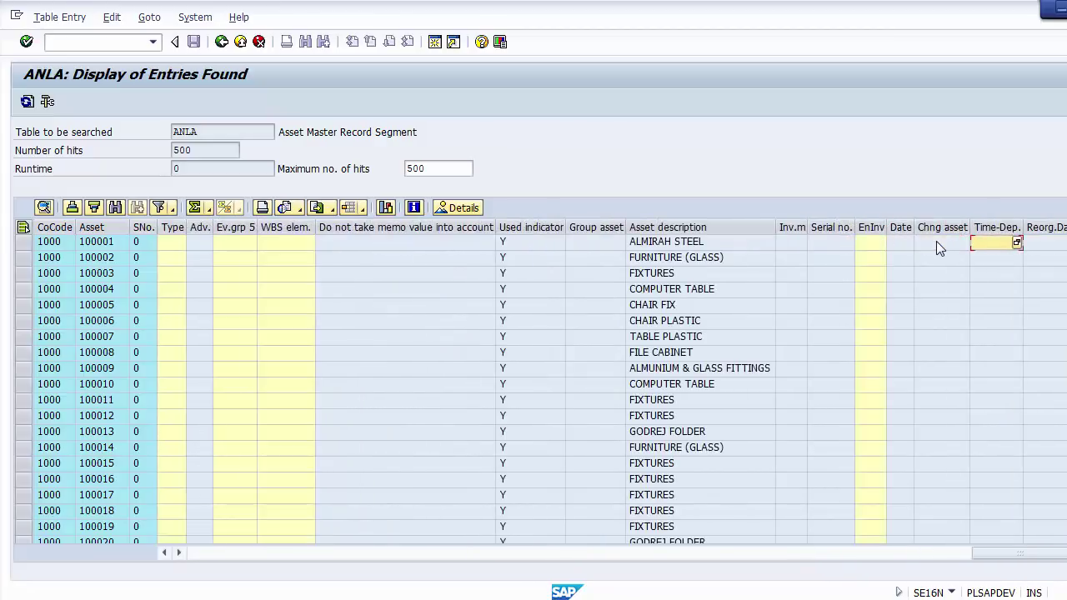
Go back through asset 100001's columns to the company code and highlight the table description Asset Master Record Segment.
key("Left")
key("Left")
key("Left")
key("Left")
key("Left")
key("Left")
key("Left")
key("Left")
key("Left")
key("Left")
key("Left")
key("Left")
key("Left")
key("Left")
key("Left")
key("Left")
key("Left")
key("Left")
key("Left")
key("Left")
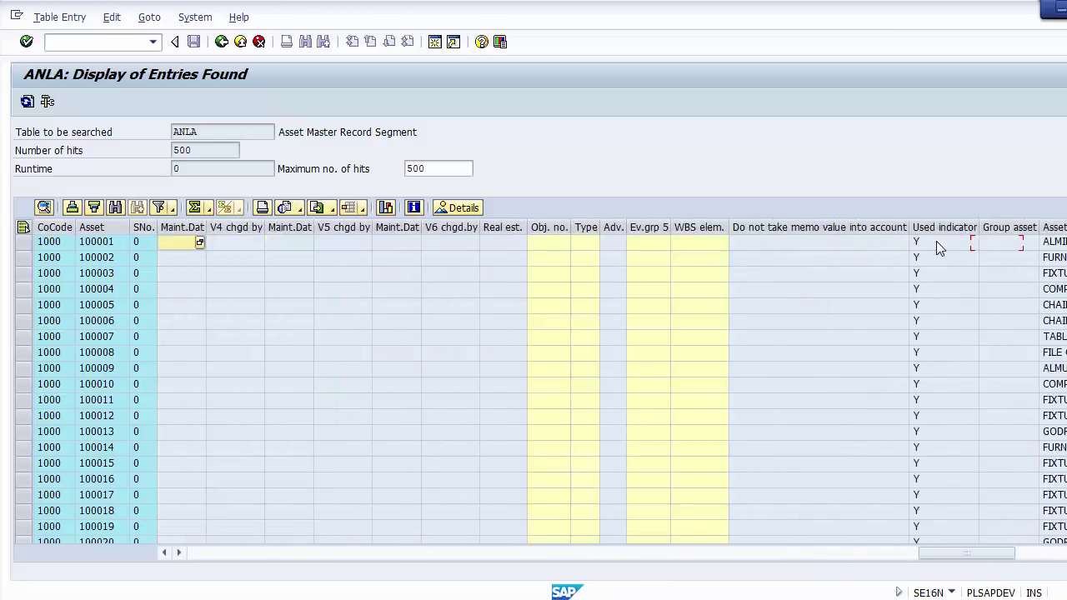
key("Left")
key("Left")
key("Left")
key("Left")
key("Left")
key("Left")
key("Left")
key("Left")
key("Left")
key("Left")
key("Left")
key("Left")
key("Left")
key("Left")
key("Left")
key("Left")
key("Left")
key("Left")
key("Left")
key("Left")
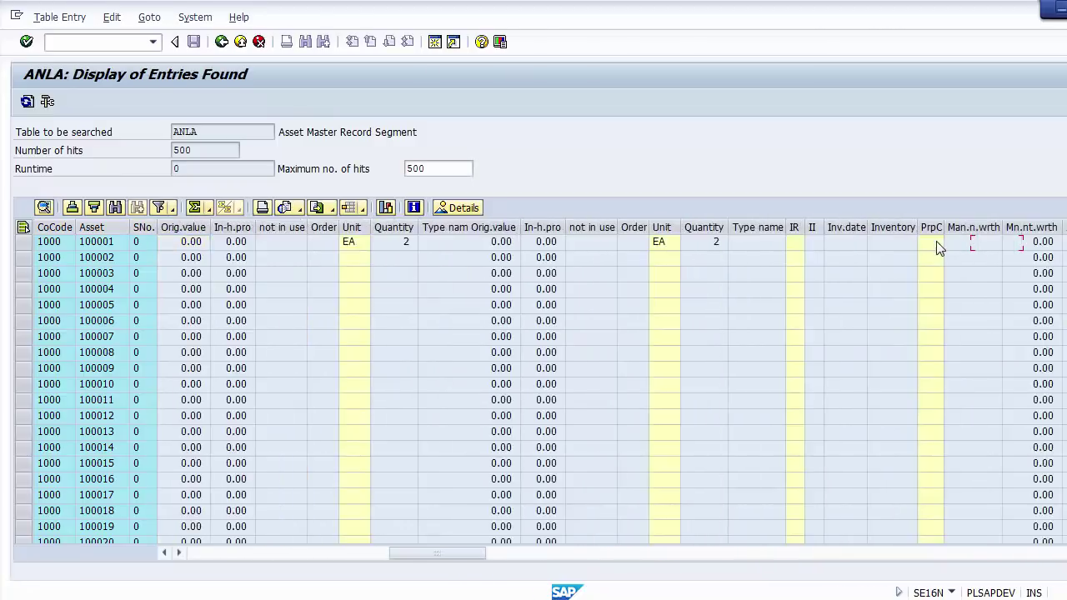
key("Left")
key("Left")
key("Left")
key("Left")
key("Left")
key("Left")
key("Left")
key("Left")
key("Left")
key("Left")
key("Left")
key("Left")
key("Left")
key("Left")
key("Left")
key("Left")
key("Left")
key("Left")
key("Left")
key("Left")
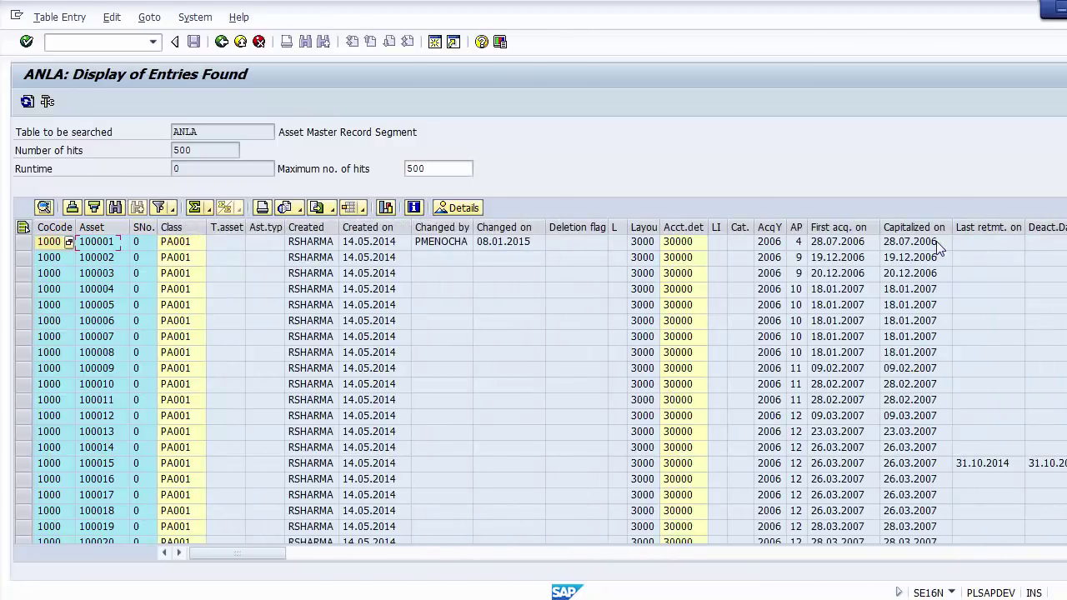
key("Left")
left_click_drag(277, 133, 462, 136)
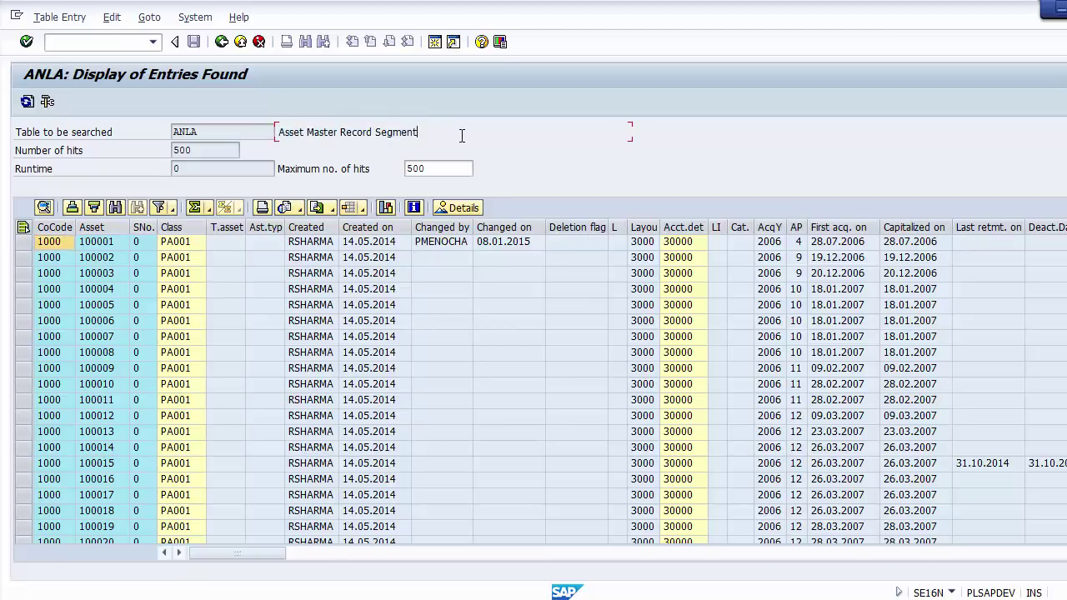
Return to the table selection, check the slide for the bank key master table and display the entries of table BNKA.
left_click(222, 44)
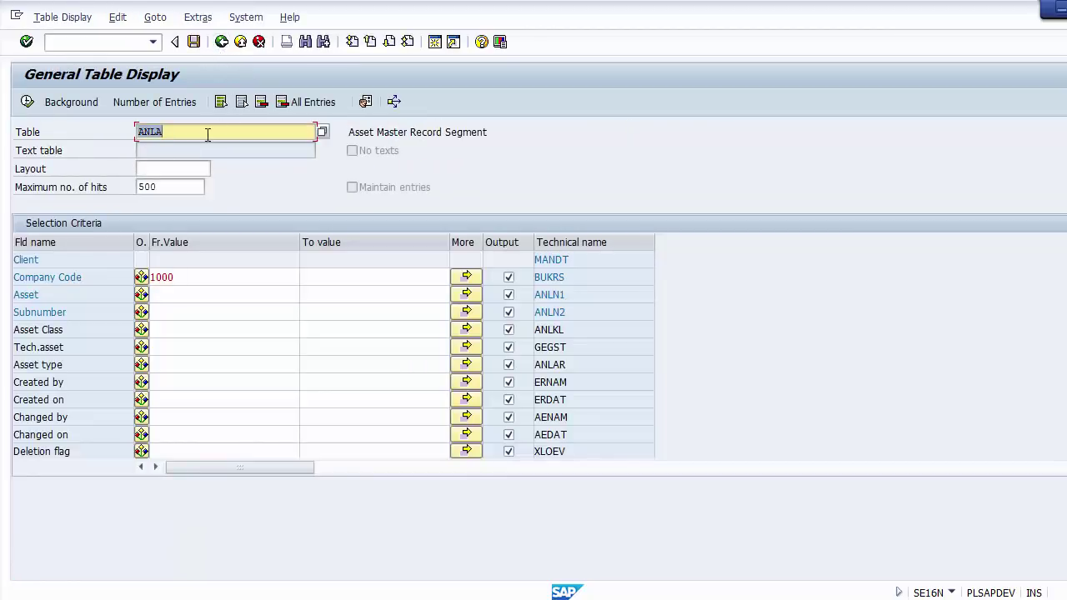
key("alt+Tab")
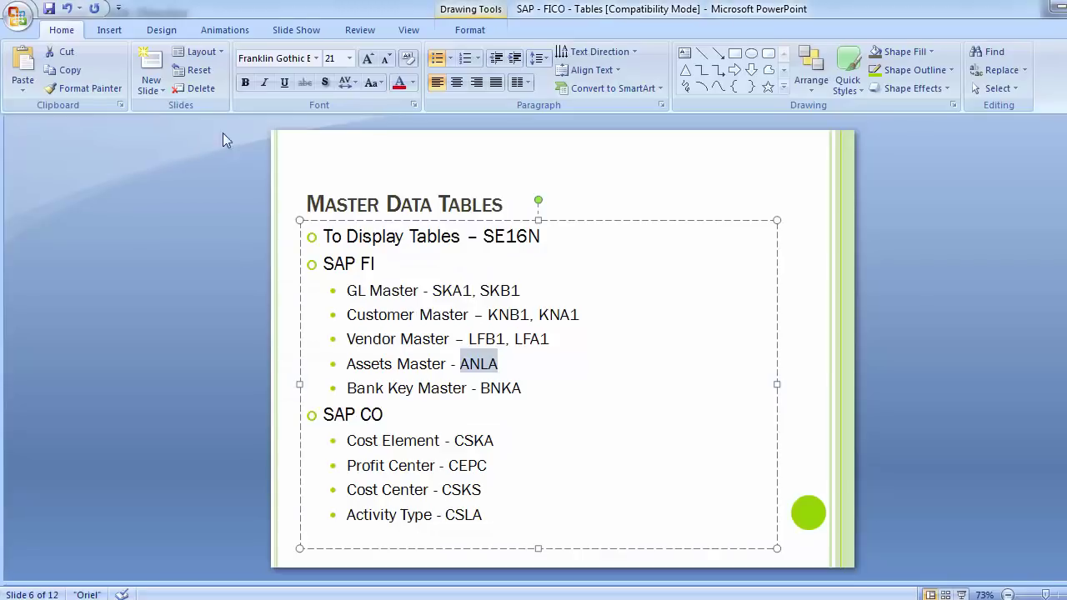
key("alt+Tab")
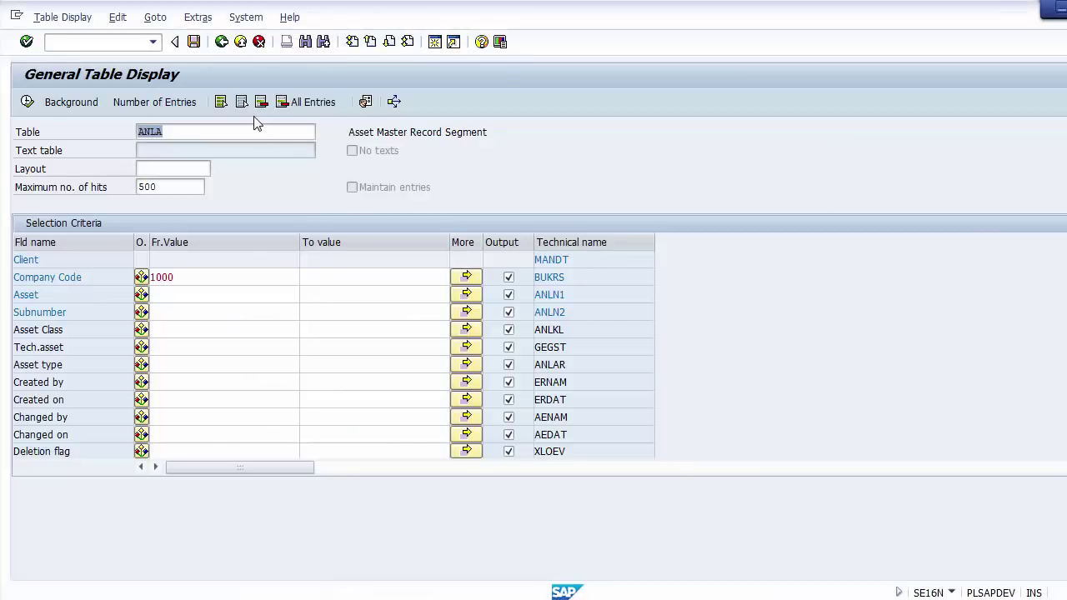
type("BNKA")
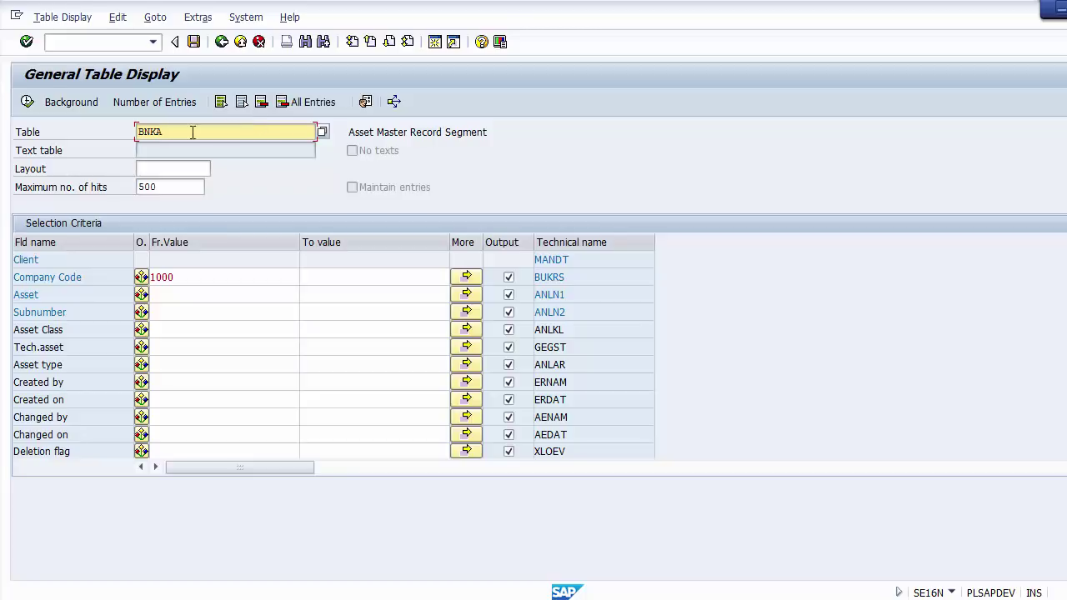
left_click(28, 102)
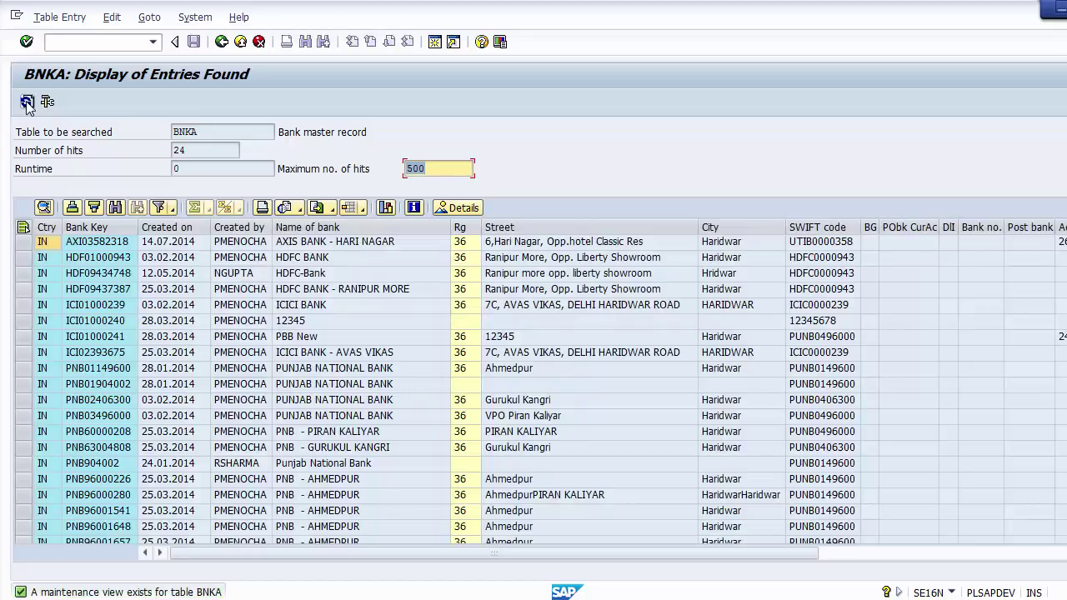
Review the first bank record's columns from bank key, creation details and bank name through region, street and city to SWIFT code.
left_click(87, 242)
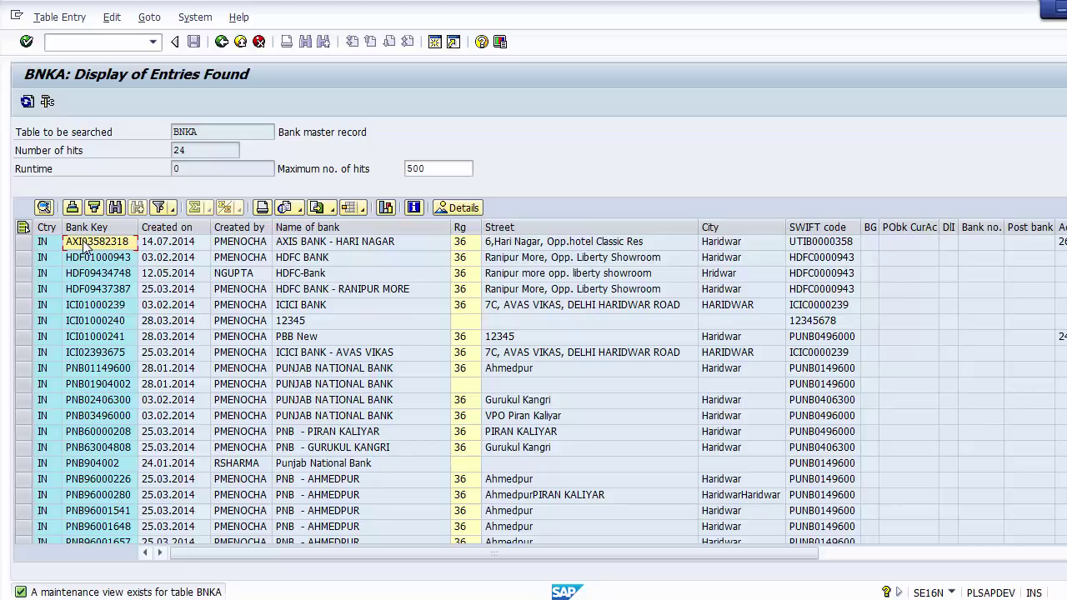
left_click(158, 243)
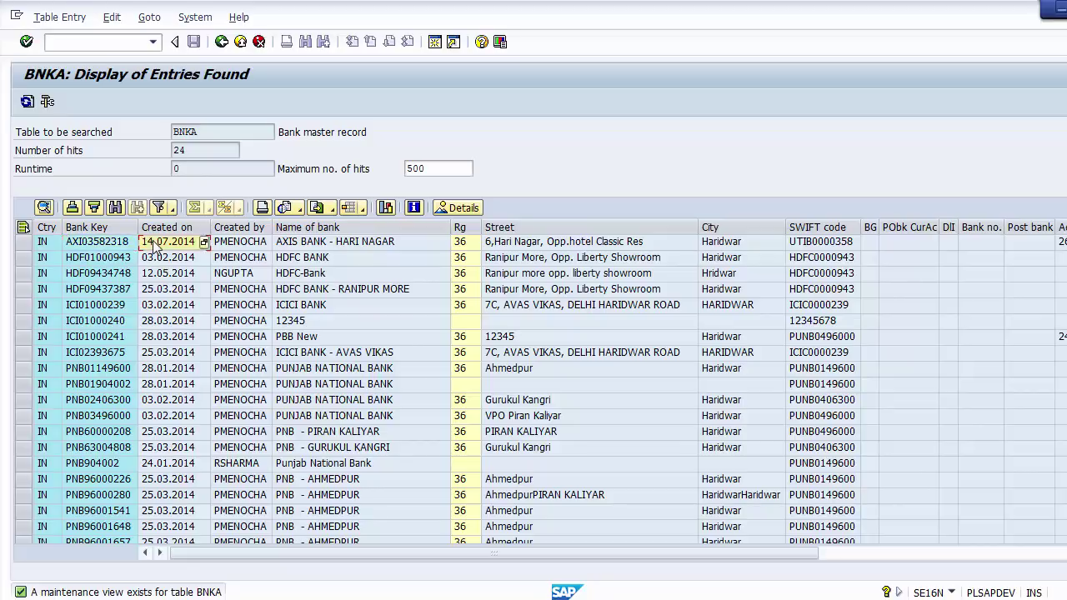
left_click(241, 244)
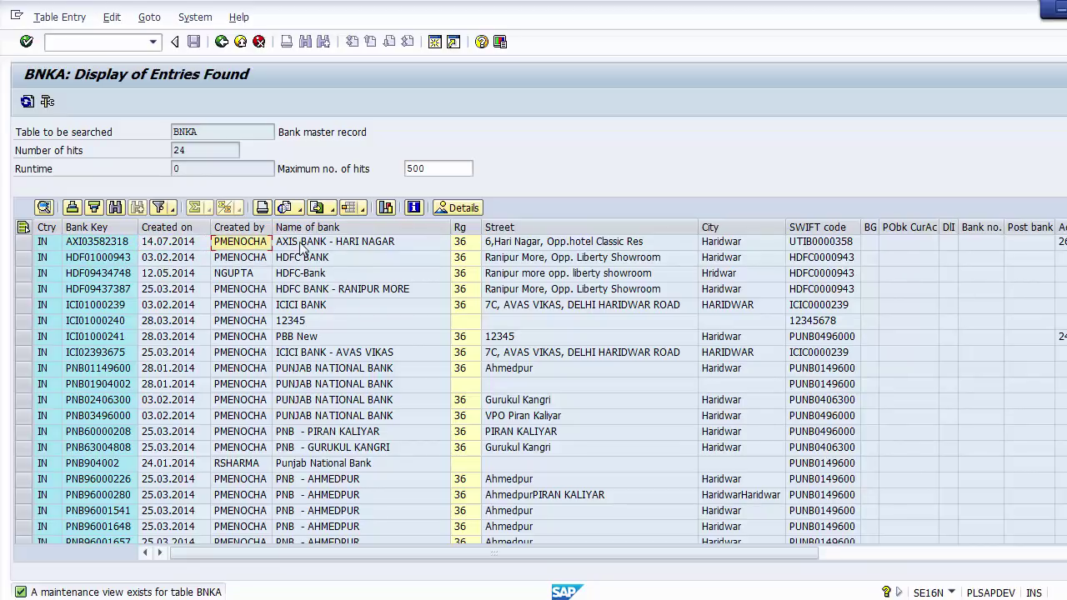
left_click(302, 242)
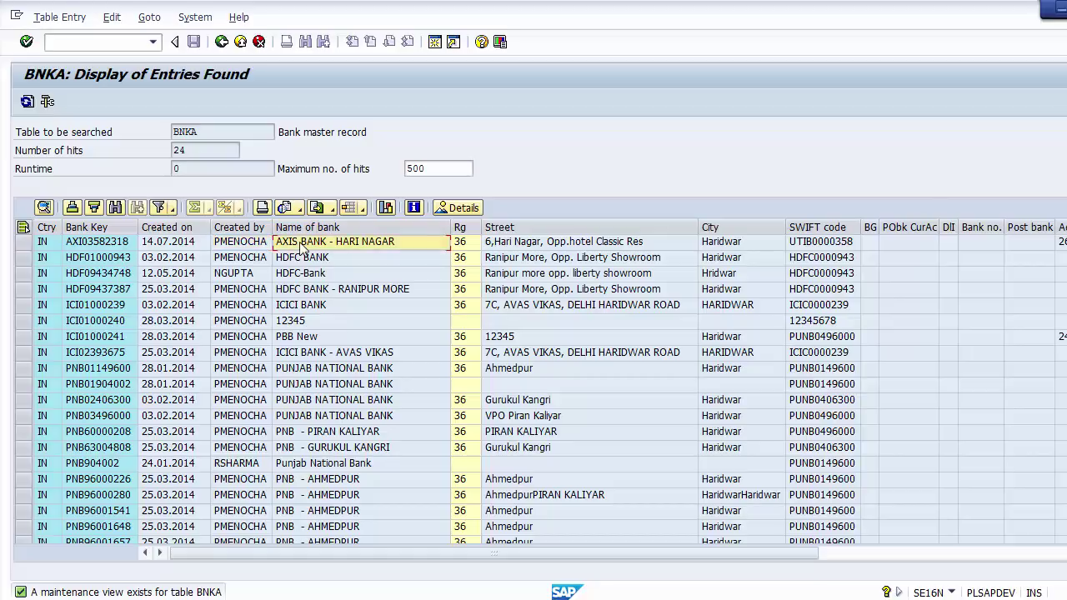
key("Tab")
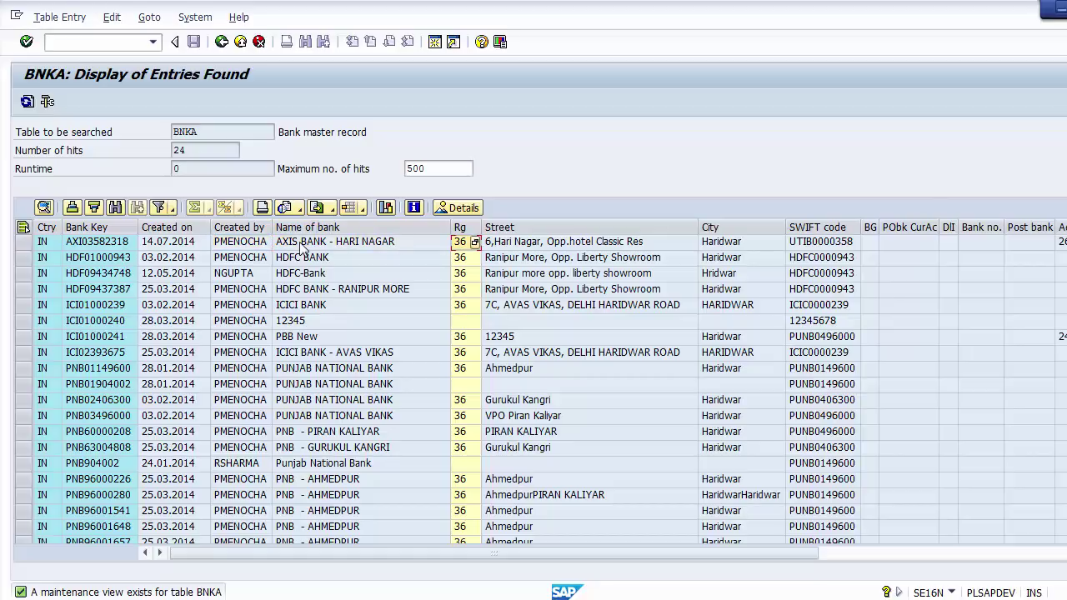
key("Tab")
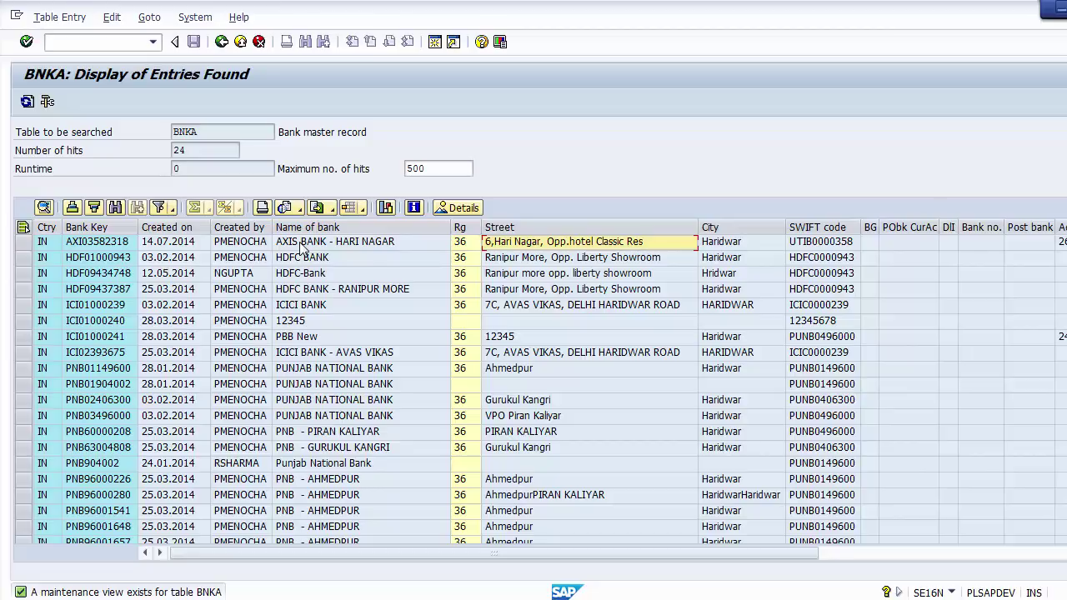
key("Tab")
key("Tab")
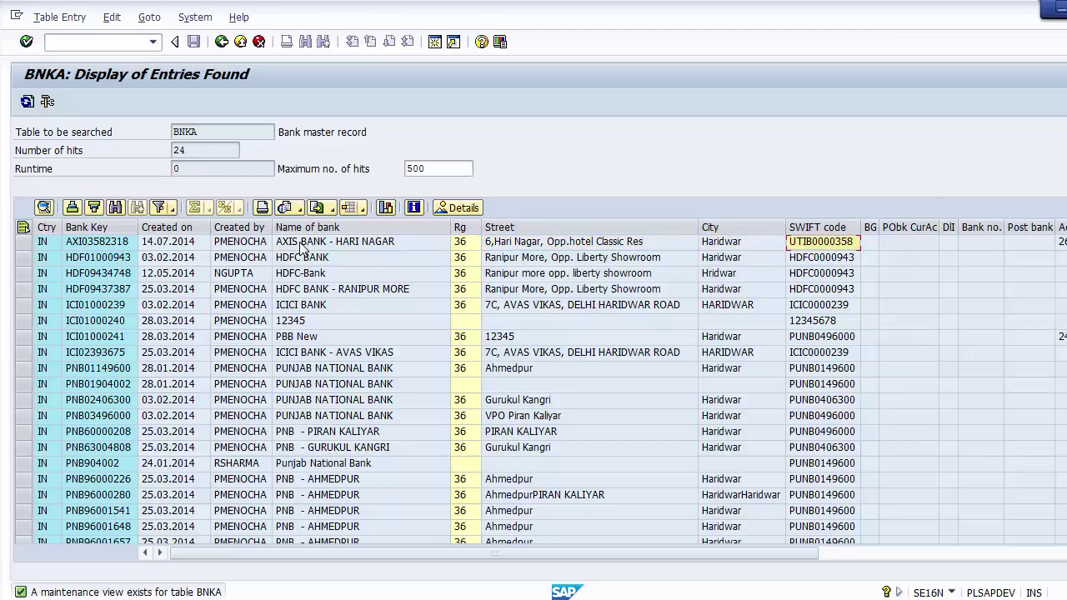
Review the first bank record's remaining columns, including the bank group, address number and bank branch, and return to the country column.
key("Tab")
key("Tab")
key("Tab")
key("Tab")
key("Tab")
key("Tab")
key("Tab")
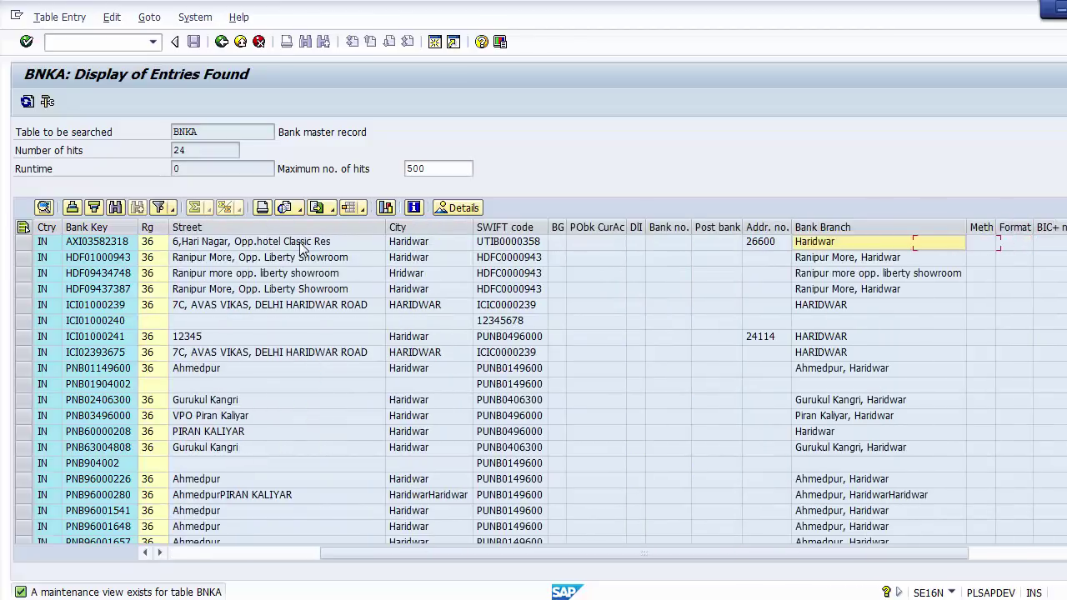
key("Tab")
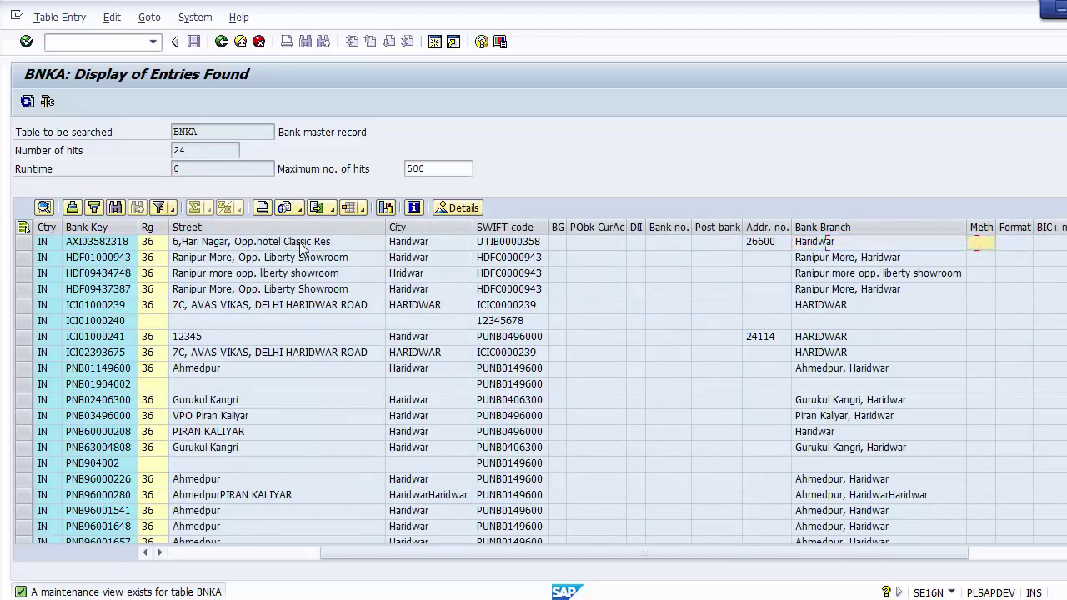
key("Tab")
key("Tab")
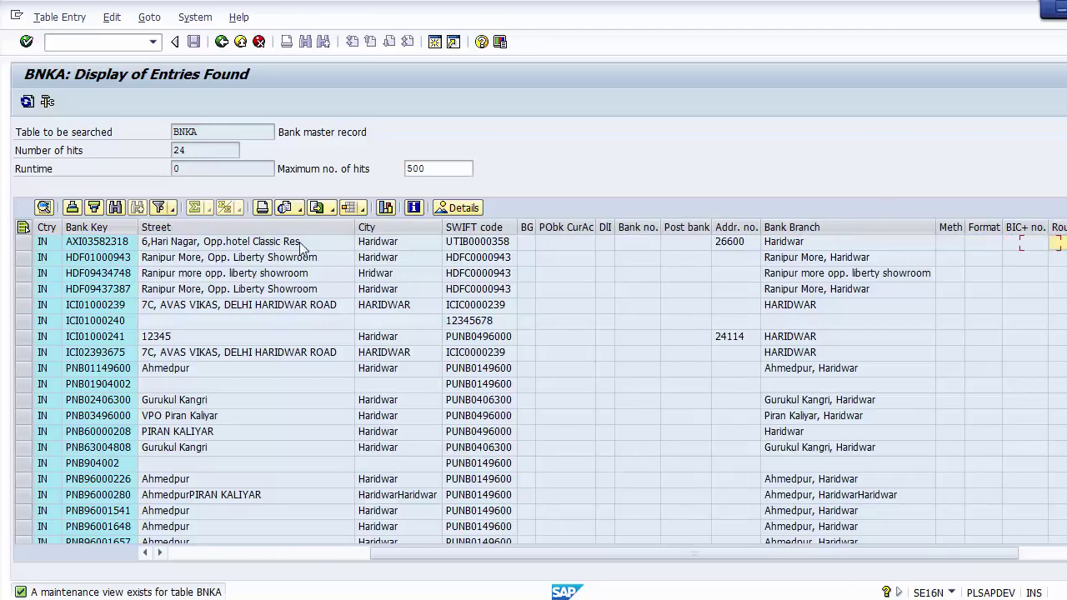
key("Tab")
key("Tab")
key("Tab")
key("Tab")
key("Tab")
key("Tab")
key("Tab")
key("Tab")
key("Tab")
key("Tab")
key("Tab")
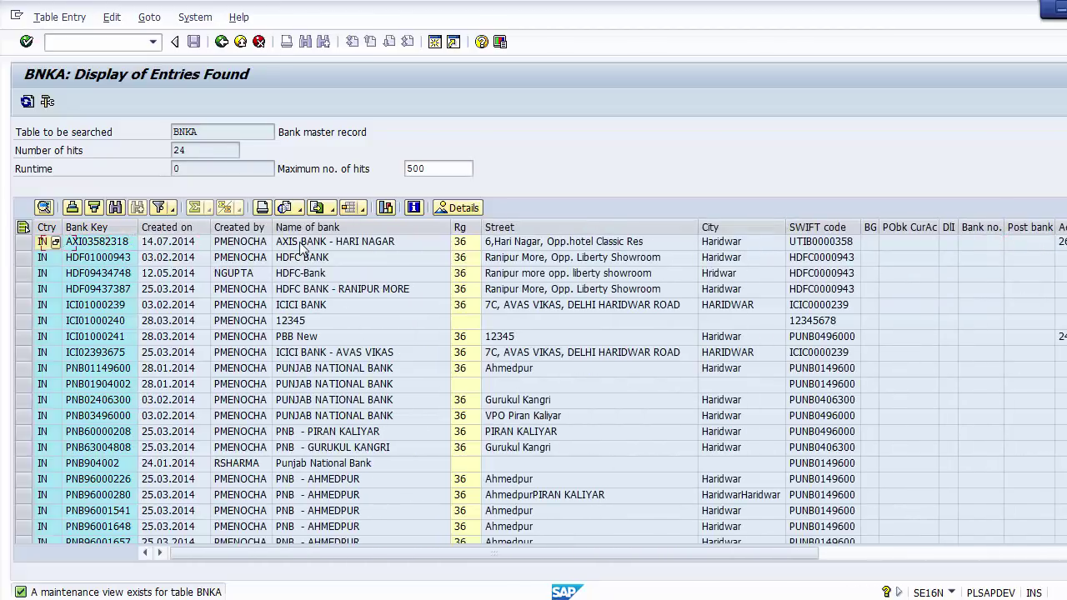
Return to the table selection, consult the master data slide, load table CSKA and highlight its cost elements description.
left_click(223, 46)
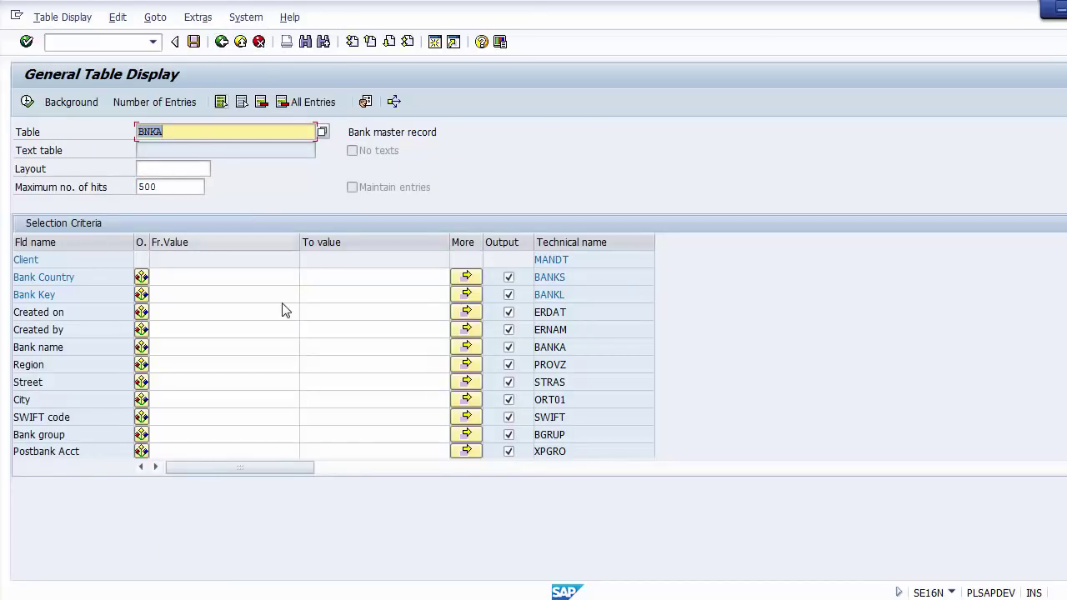
key("alt+Tab")
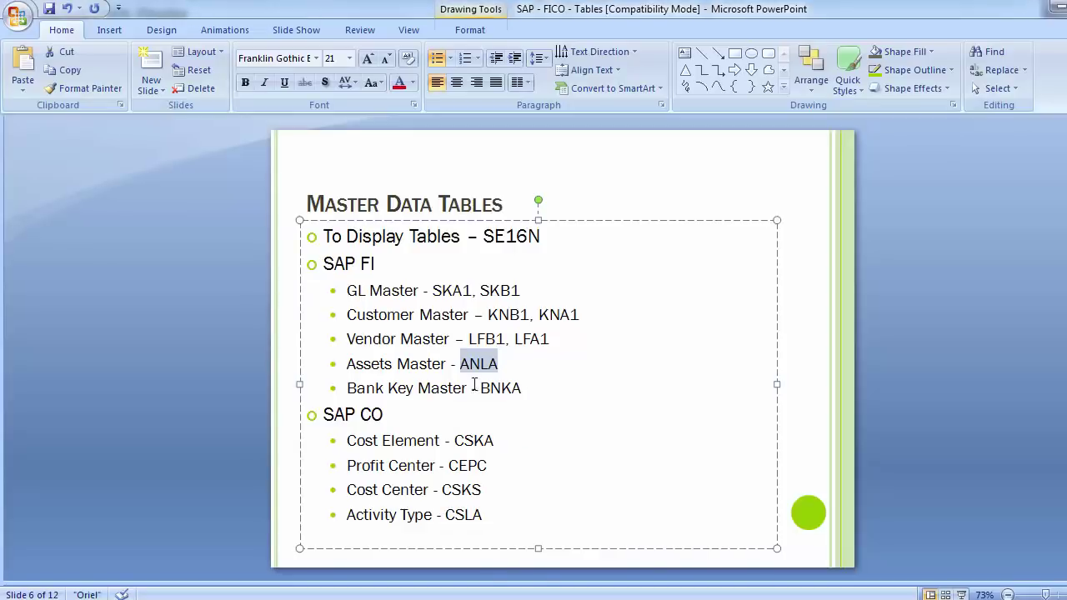
left_click(231, 339)
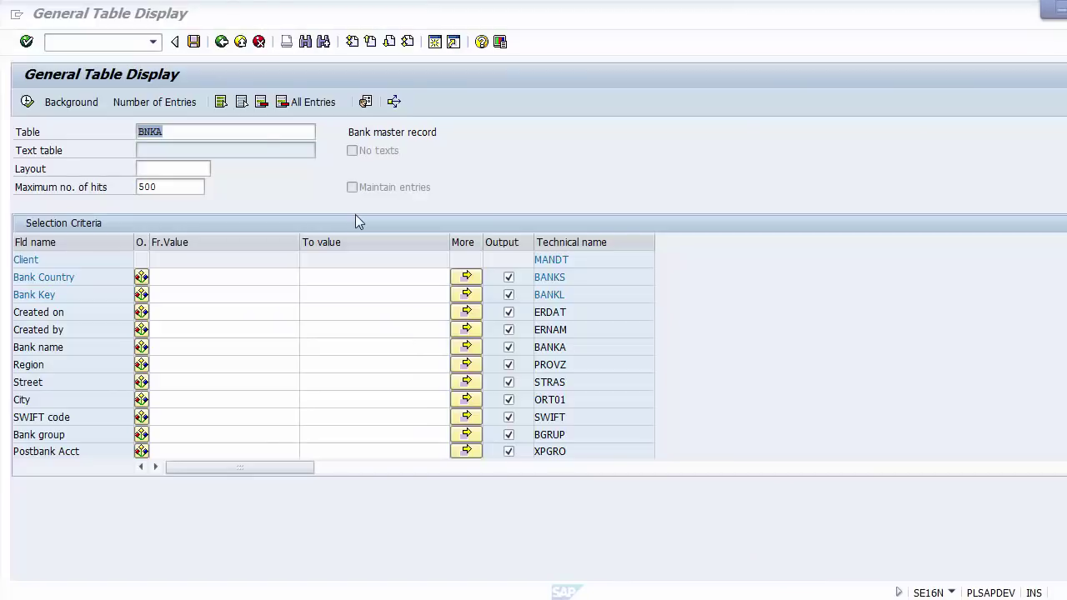
double_click(223, 136)
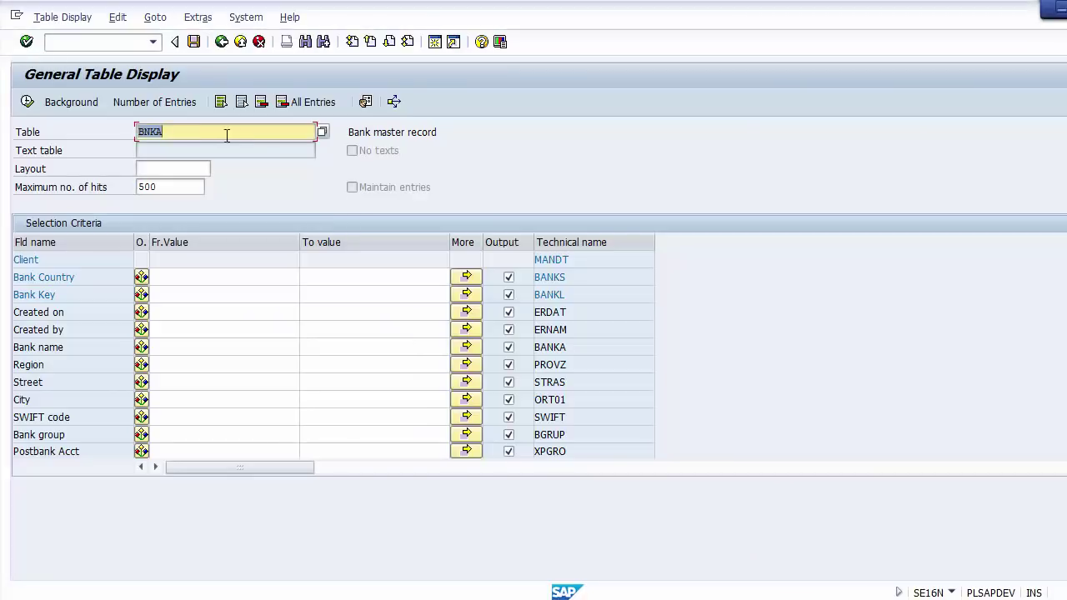
type("CSKA")
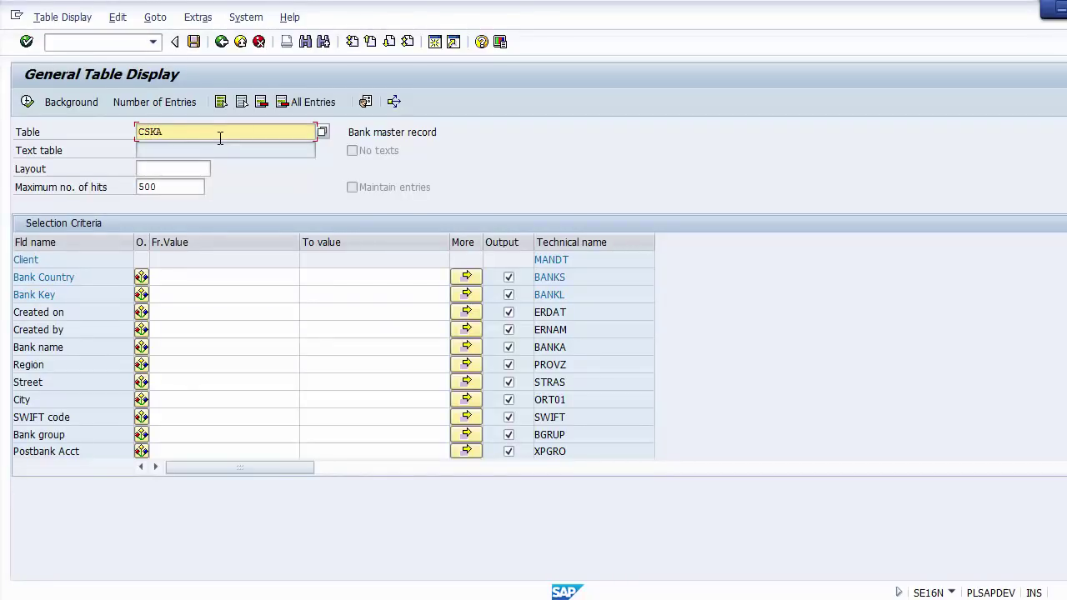
key("Return")
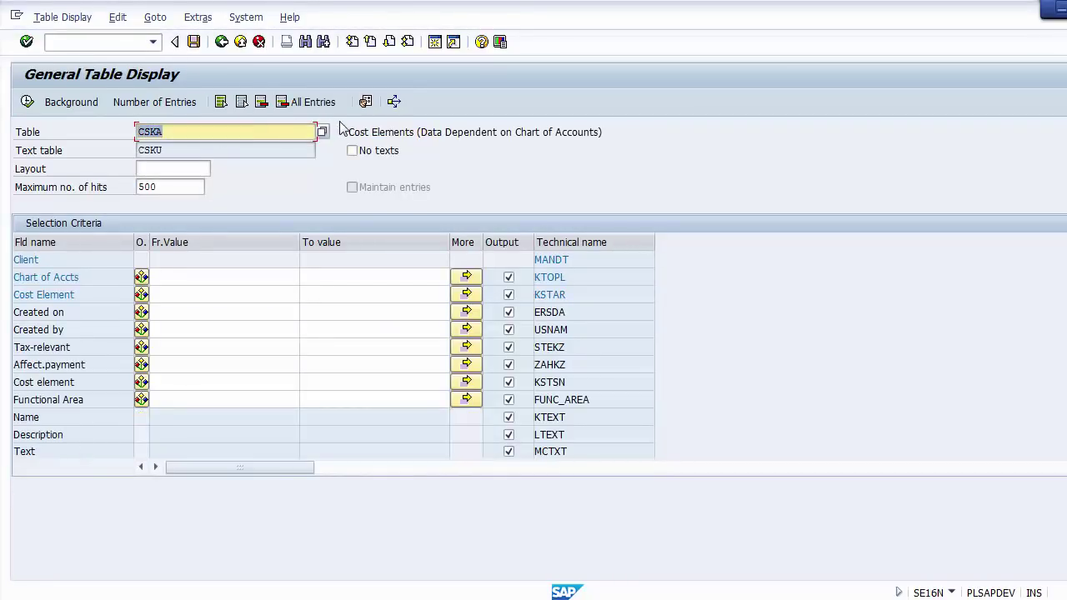
left_click_drag(351, 135, 673, 129)
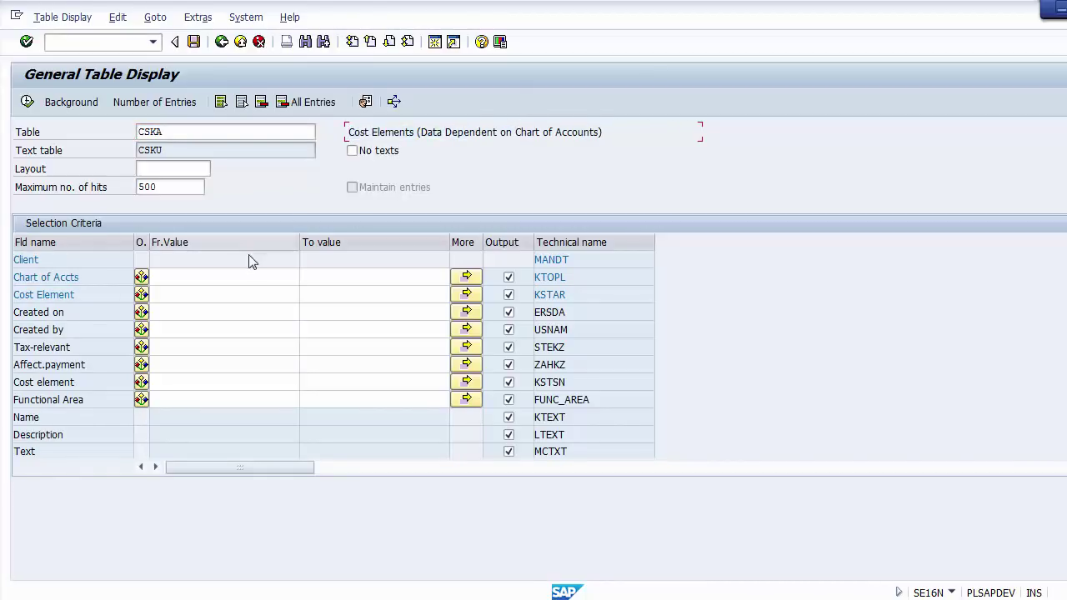
Limit the CSKA selection to chart of accounts 1000 and display the matching cost elements.
left_click(219, 275)
left_click(219, 294)
key("Down")
key("Down")
key("Down")
key("Down")
key("Down")
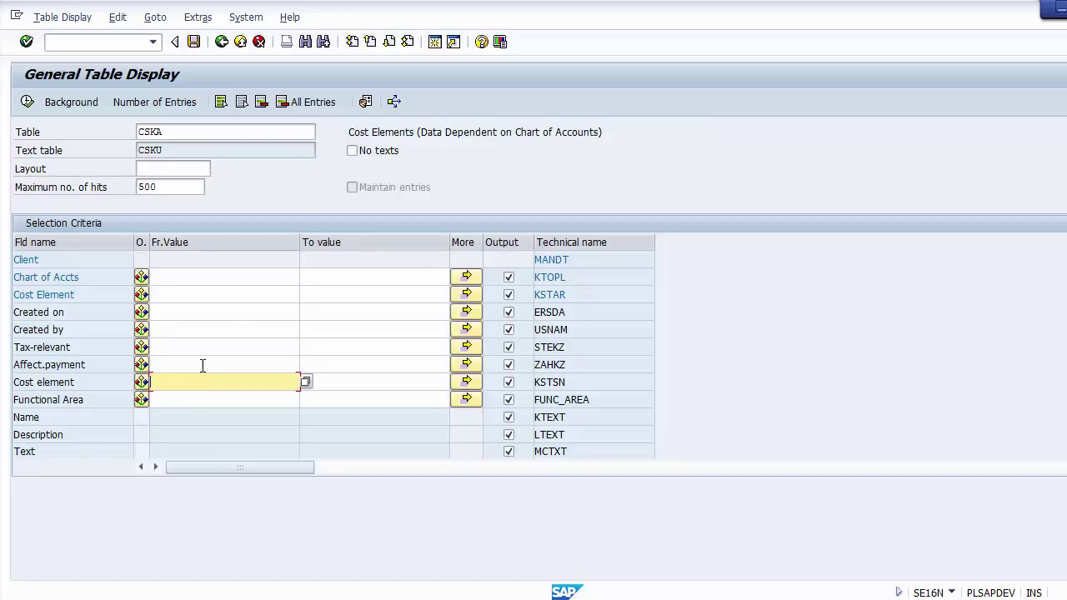
left_click(172, 277)
type("1000")
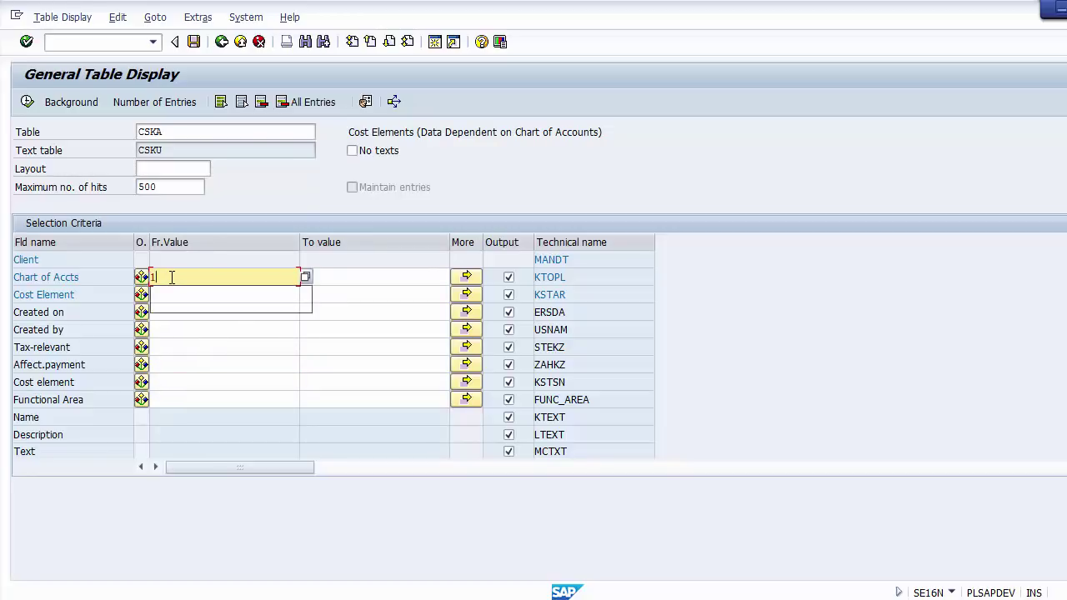
left_click(28, 104)
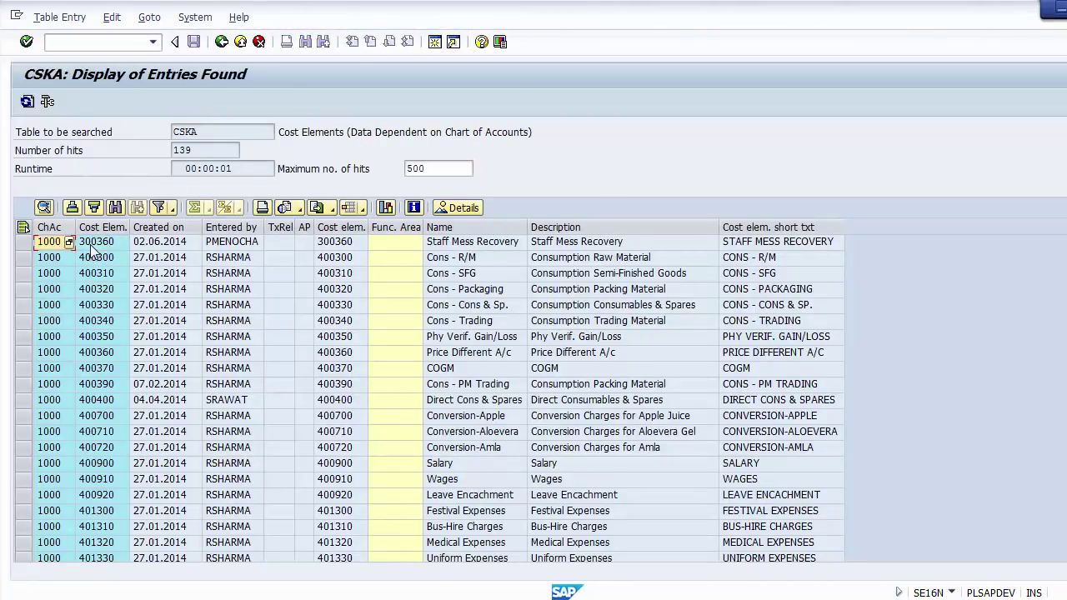
Review cost element 300360's columns from the cost element number and creation details through functional area and name to description.
key("Down")
key("Down")
key("Up")
key("Up")
key("Right")
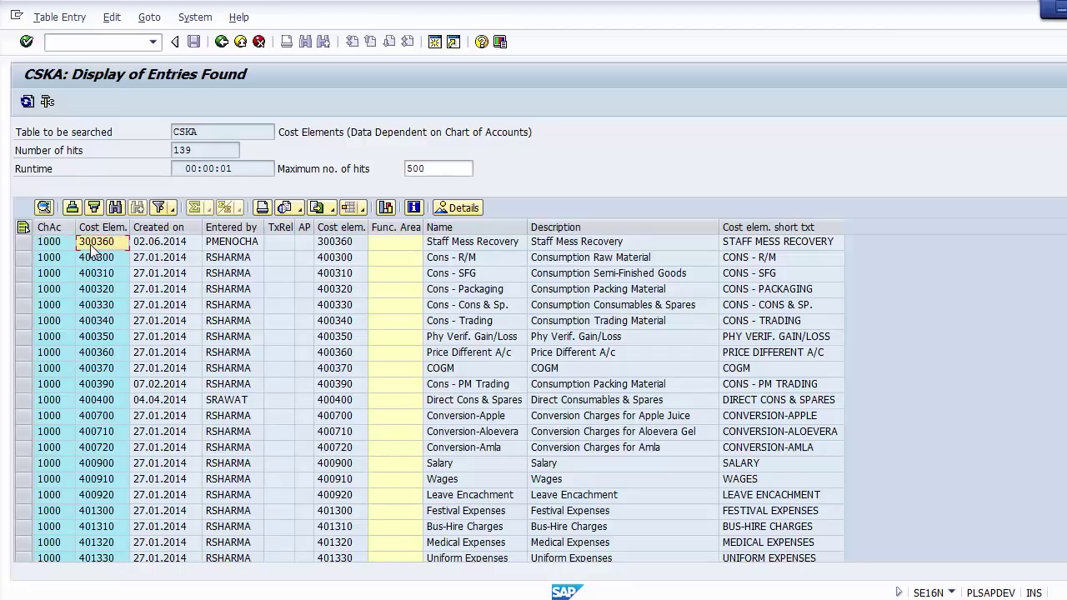
key("Right")
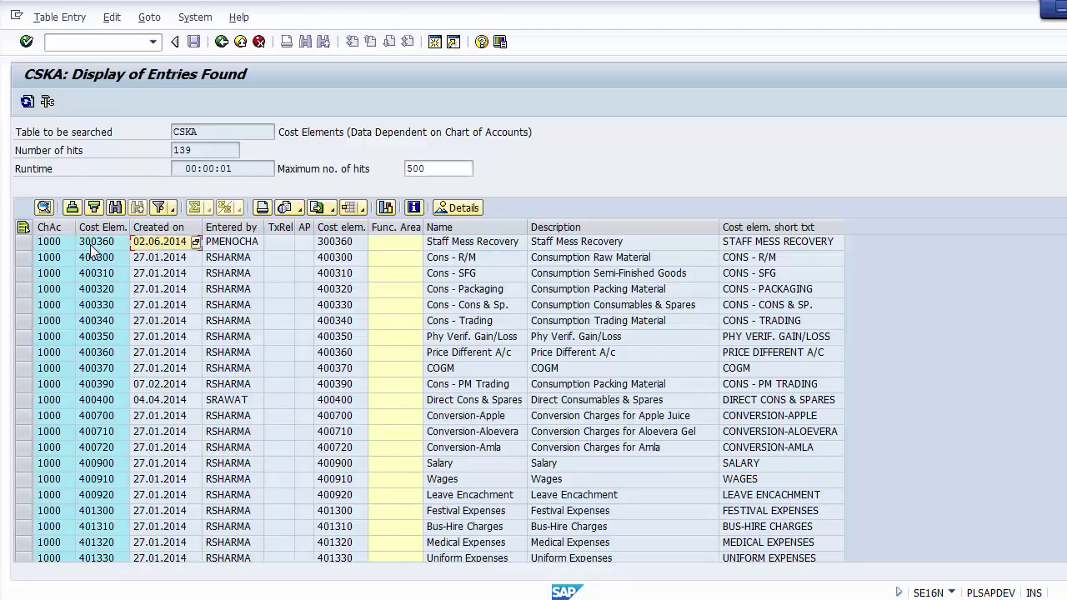
key("Right")
key("Right")
key("Right")
key("Right")
key("Right")
key("Right")
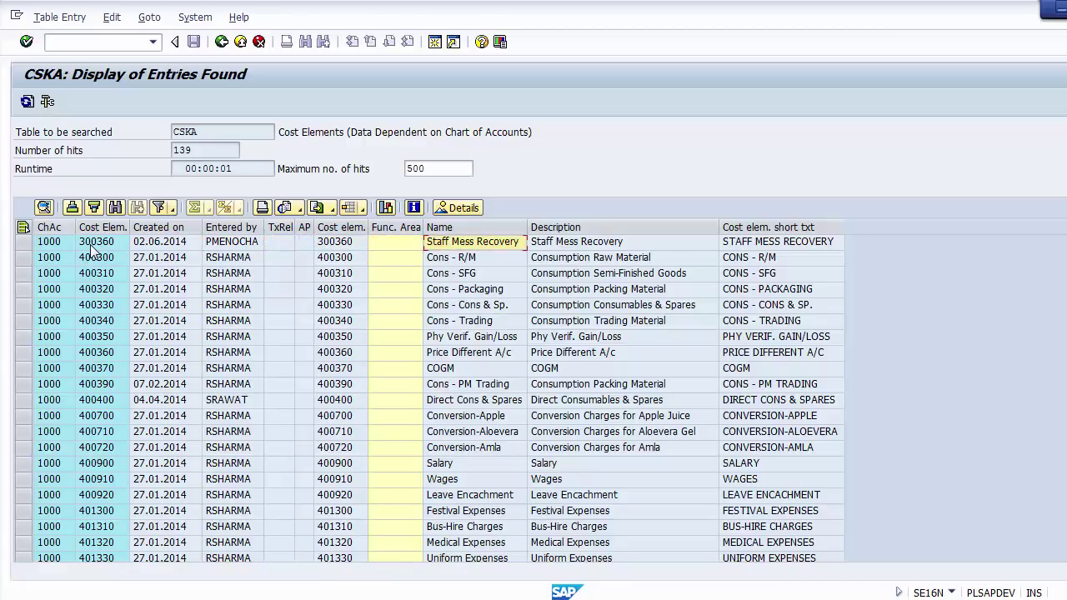
key("Right")
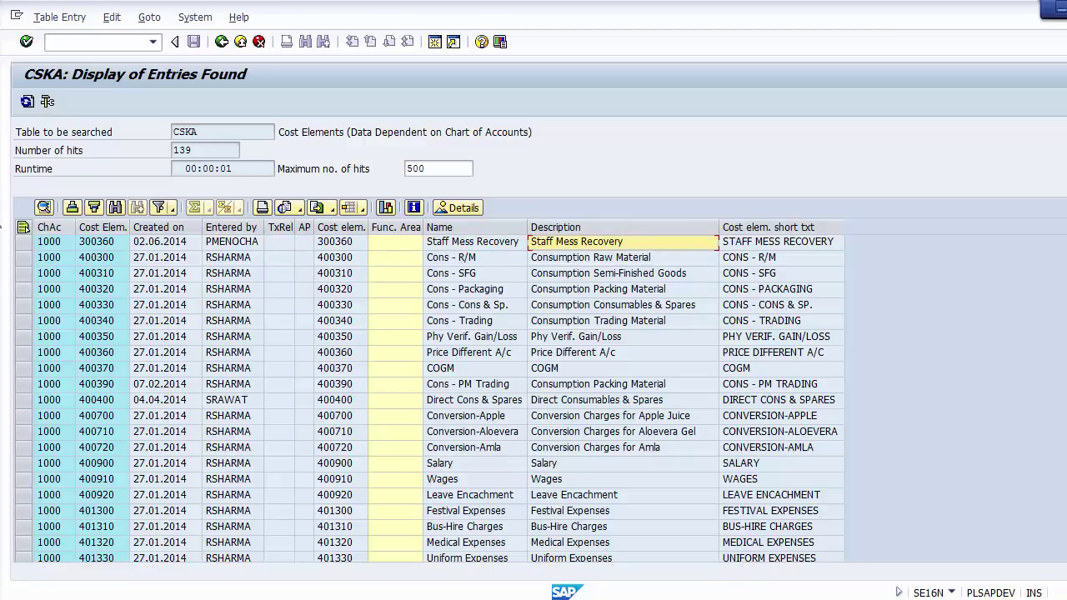
Return to the table selection, load table CEPC and highlight its profit center master data description.
left_click(221, 43)
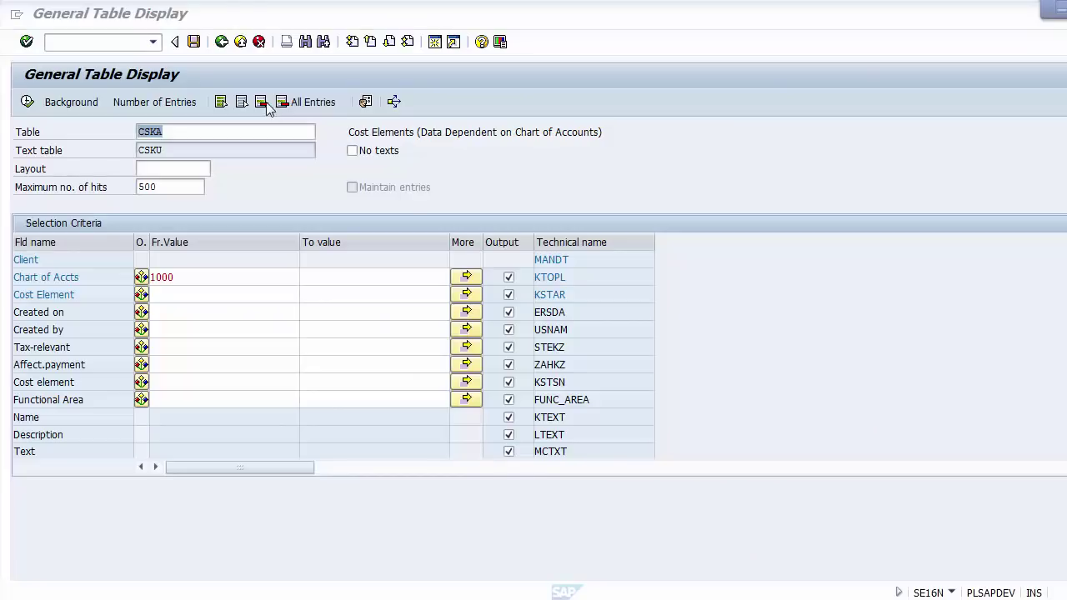
type("CEP")
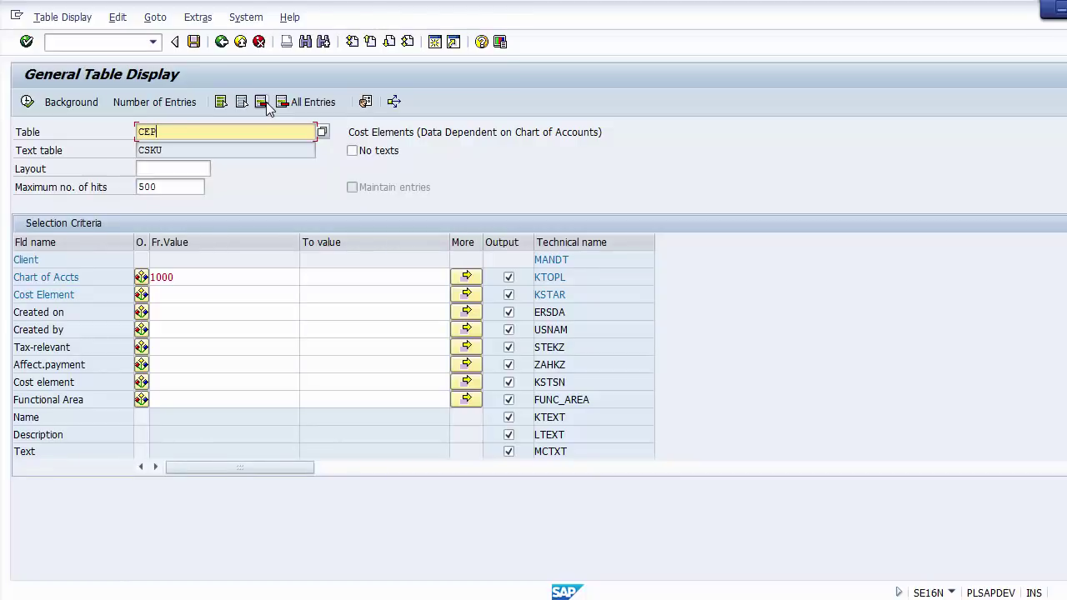
type("C")
key("Return")
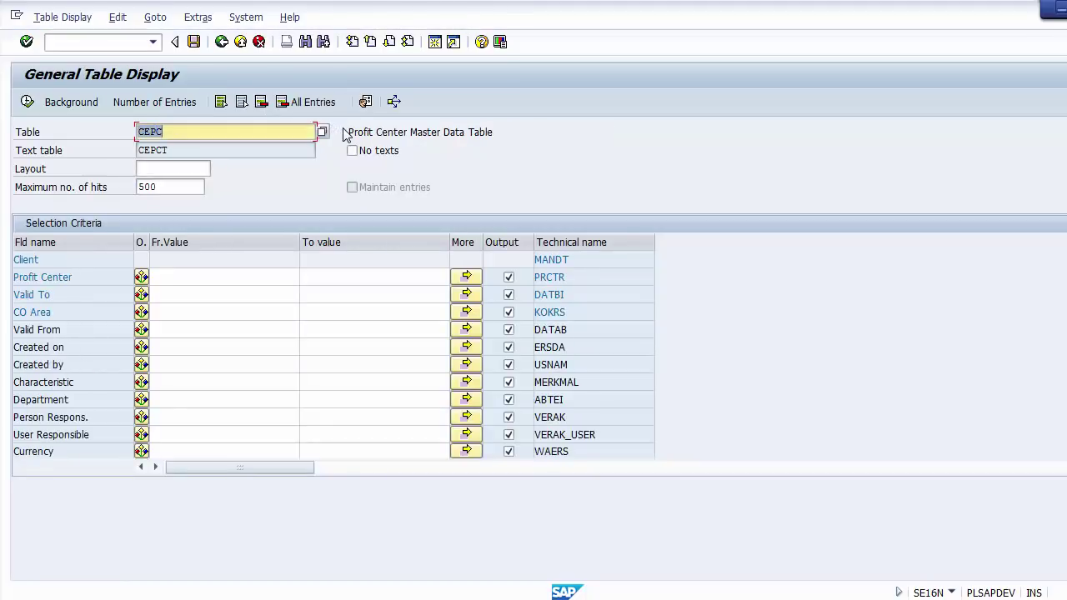
left_click_drag(345, 134, 501, 135)
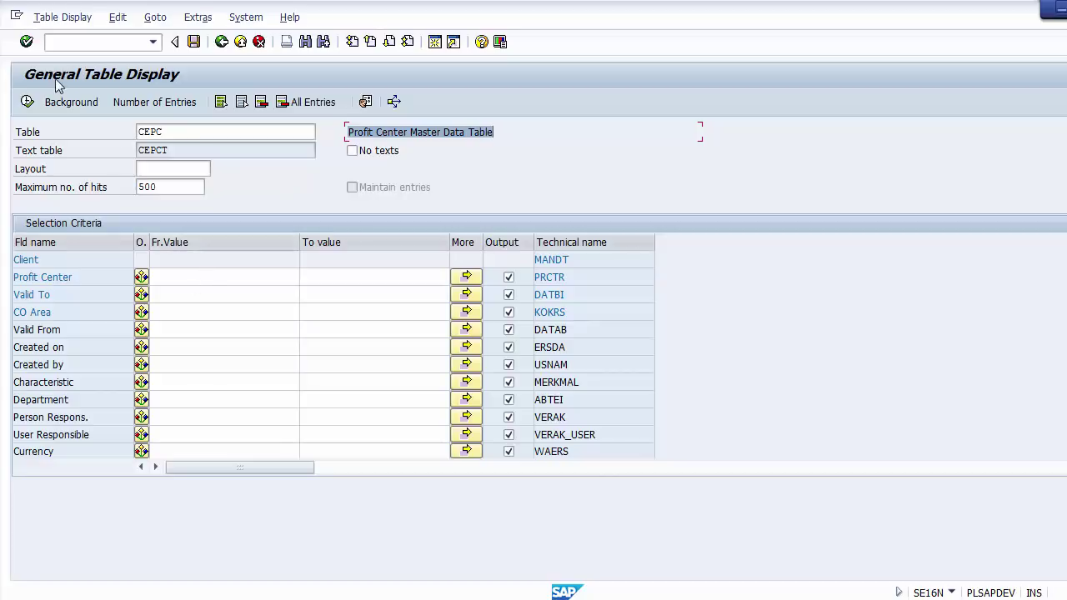
Display the CEPC profit center entries with all selection criteria left blank and highlight the number of hits.
left_click(180, 284)
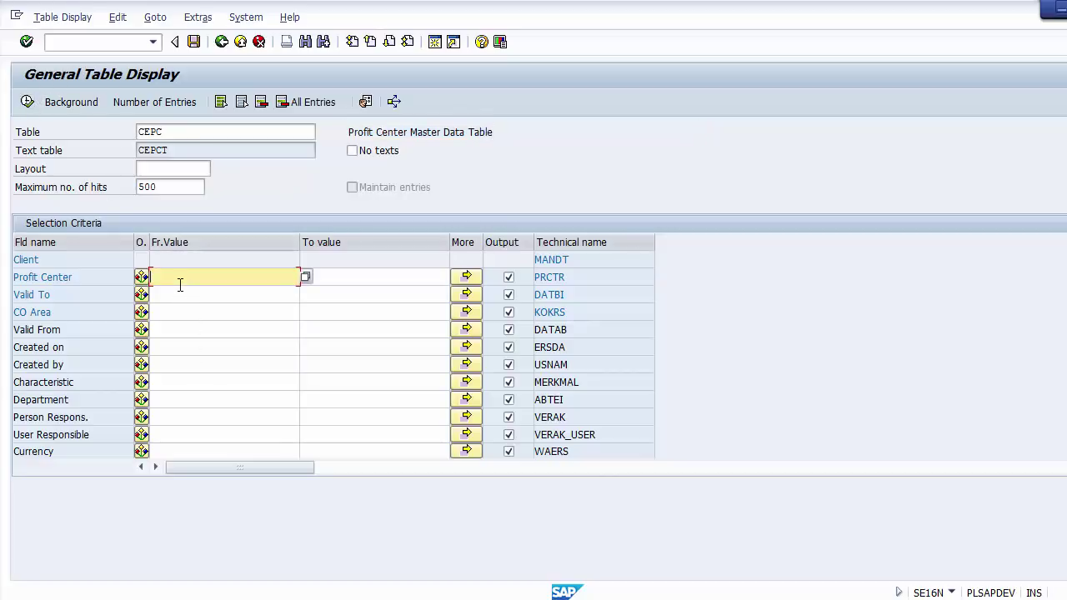
left_click(180, 295)
left_click(180, 314)
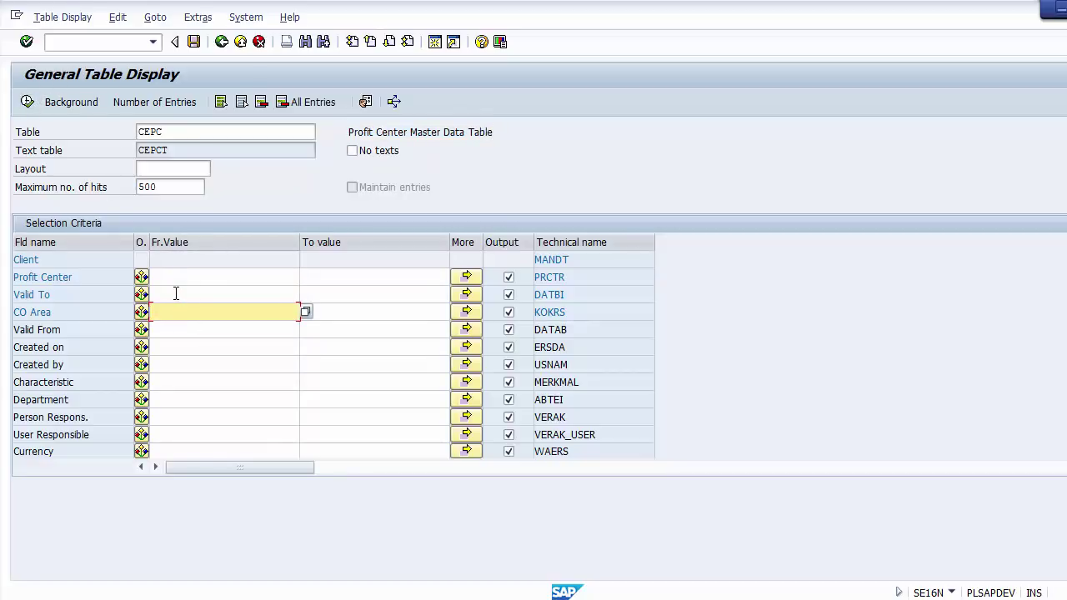
left_click(168, 277)
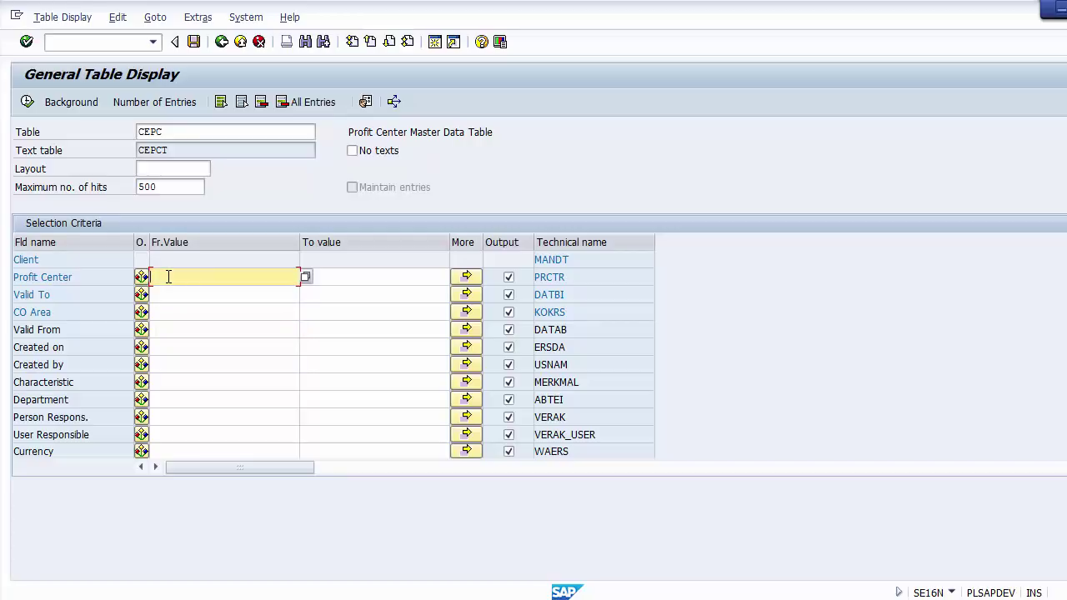
left_click(28, 102)
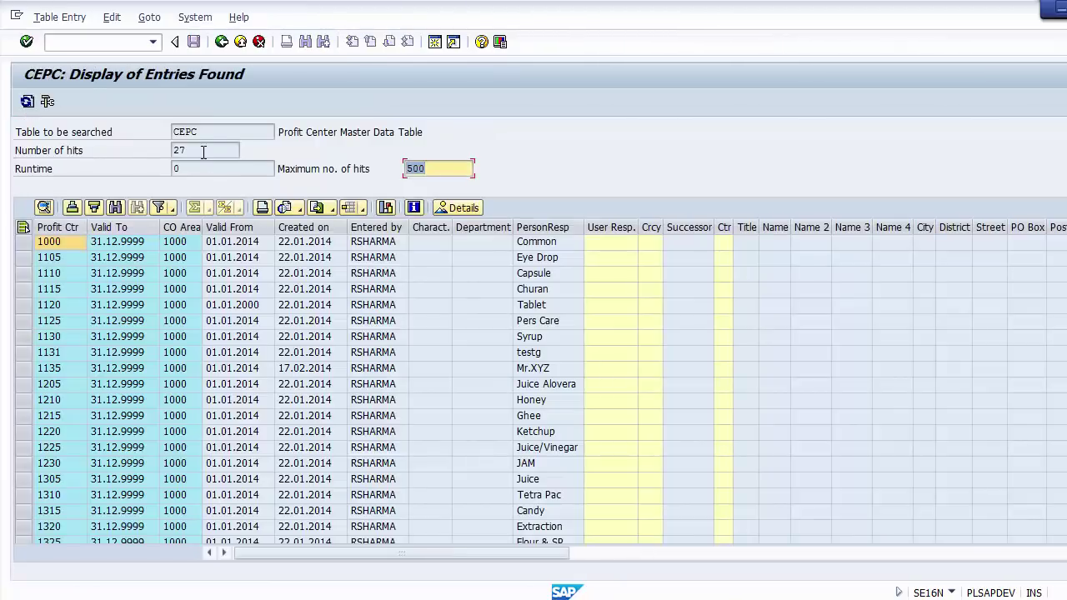
left_click_drag(200, 149, 172, 149)
Browse the profit center numbers from 1000 down to 1130, then check that row's valid-to date and controlling area.
left_click(58, 243)
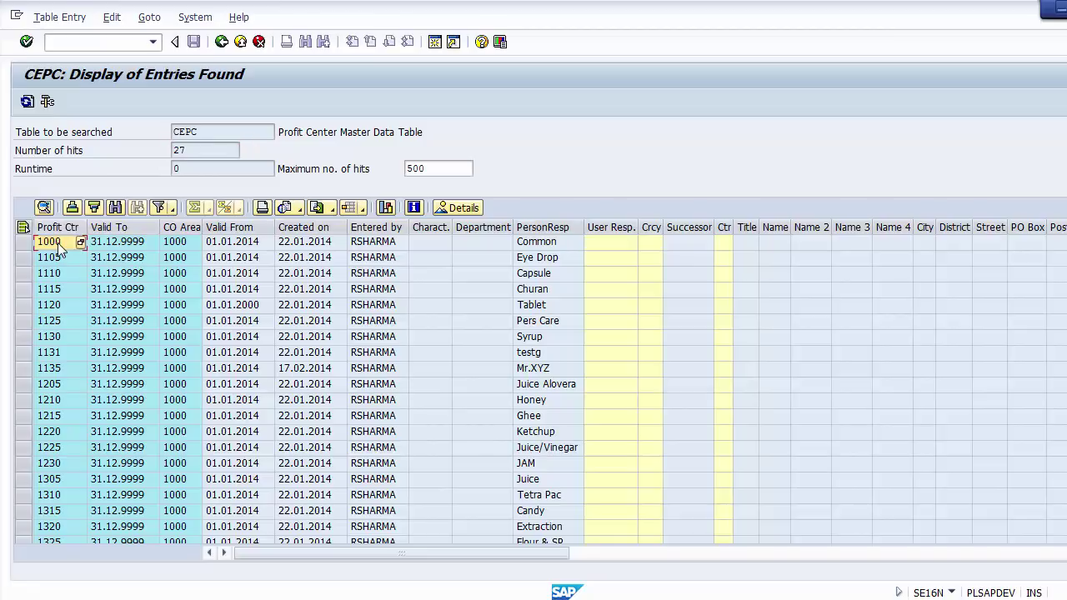
key("Down")
key("Down")
key("Down")
key("Down")
key("Down")
key("Down")
key("Right")
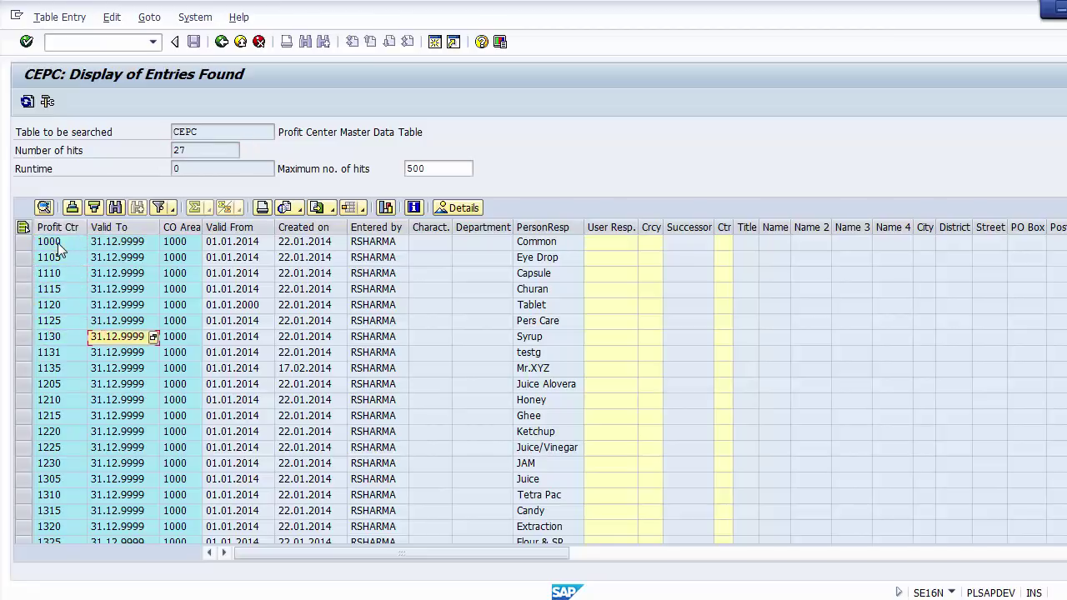
key("Right")
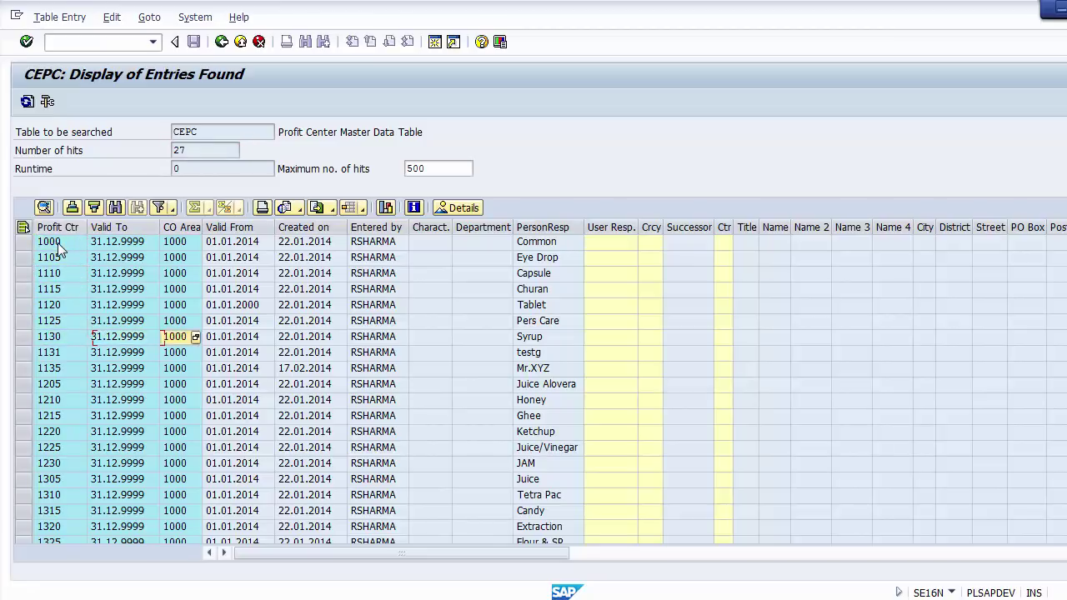
Review profit center 1105's controlling area, valid-from and valid-to dates, and creation details.
key("Up")
key("Up")
key("Up")
key("Up")
key("Up")
key("Up")
key("Down")
key("Right")
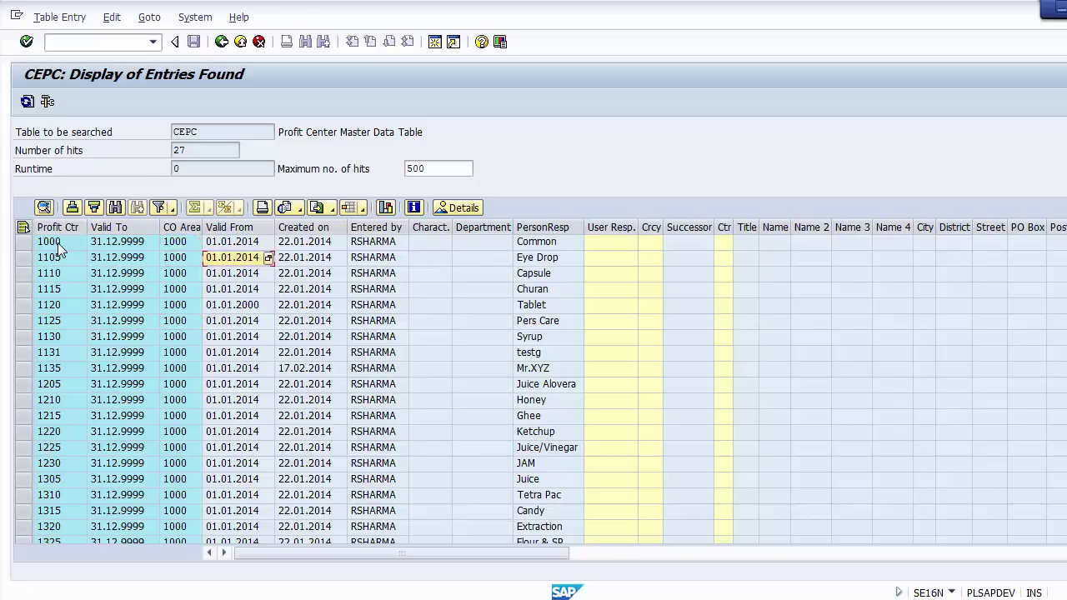
key("Right")
key("Right")
key("Left")
key("Left")
key("Right")
key("Right")
key("Left")
key("Left")
key("Left")
key("Left")
key("Right")
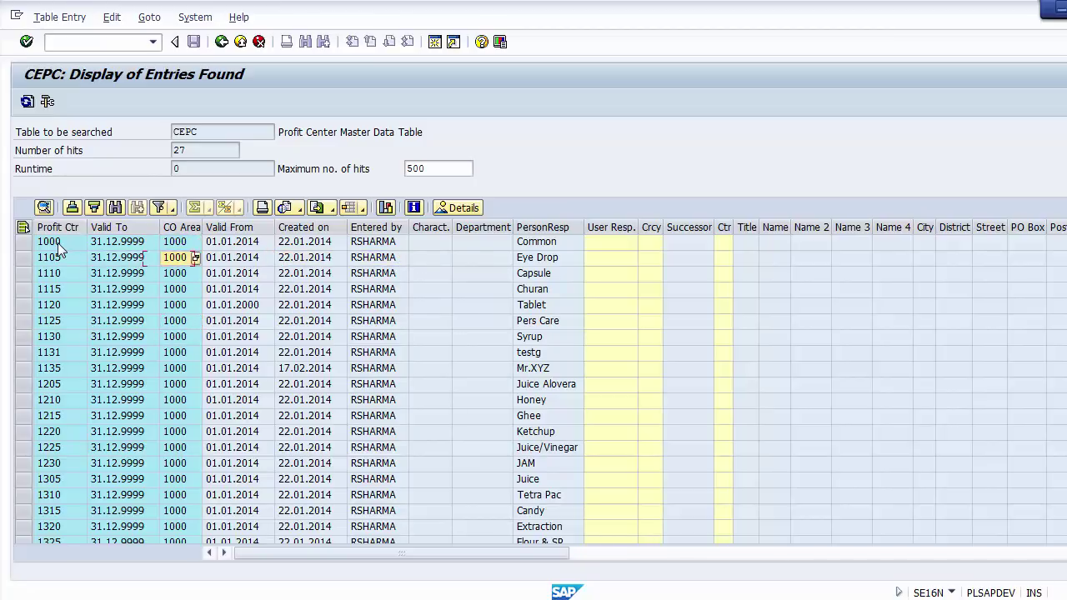
key("Left")
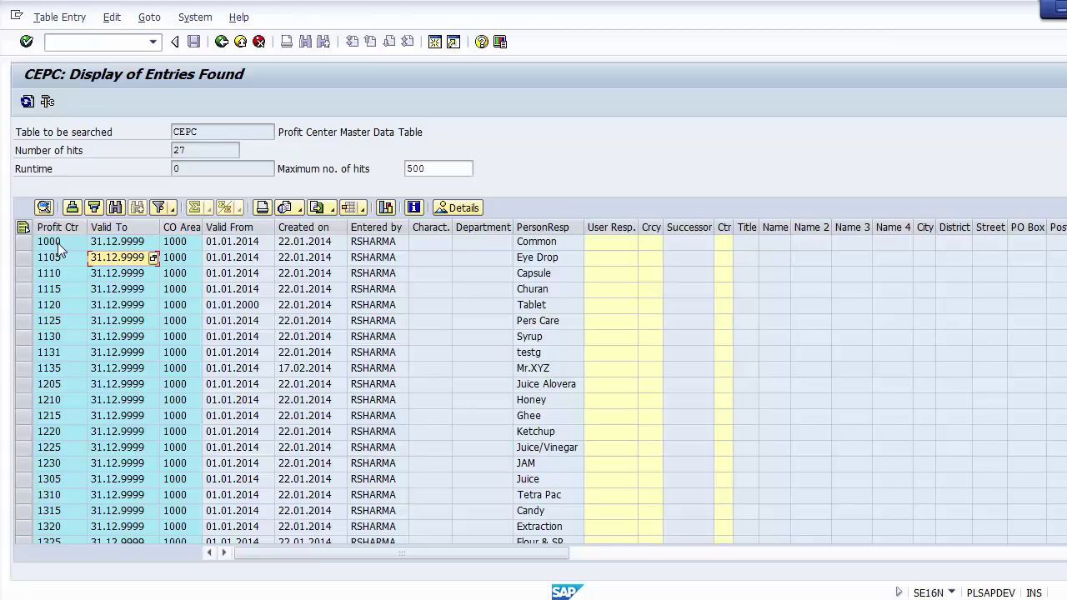
Examine profit center 1105's characteristic, department, person responsible, user responsible and currency columns.
key("Right")
key("Right")
key("Right")
key("Right")
key("Right")
key("Right")
key("Right")
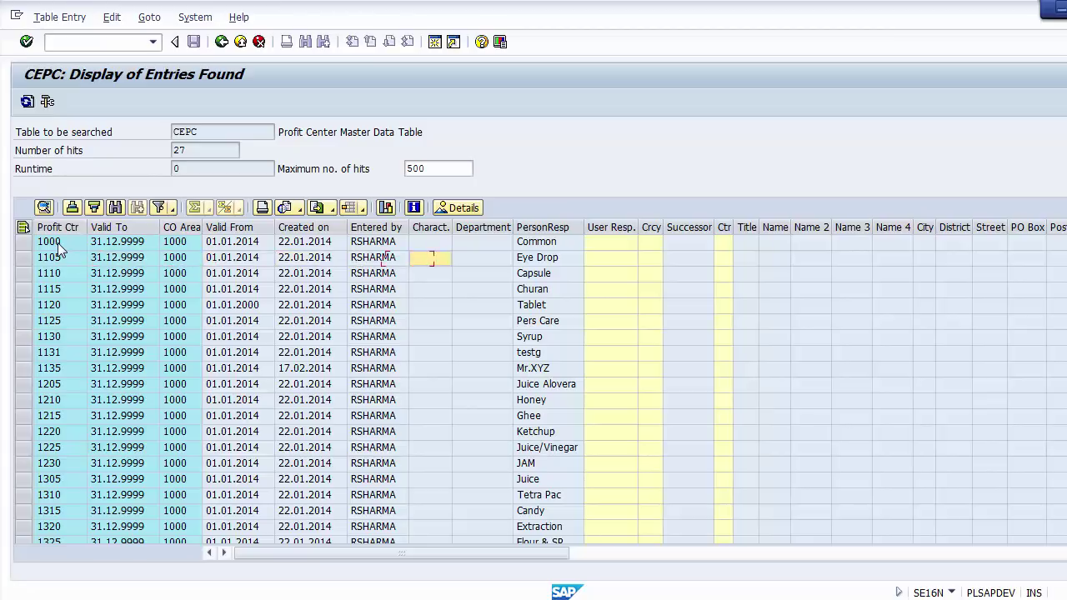
key("Right")
key("Right")
key("Right")
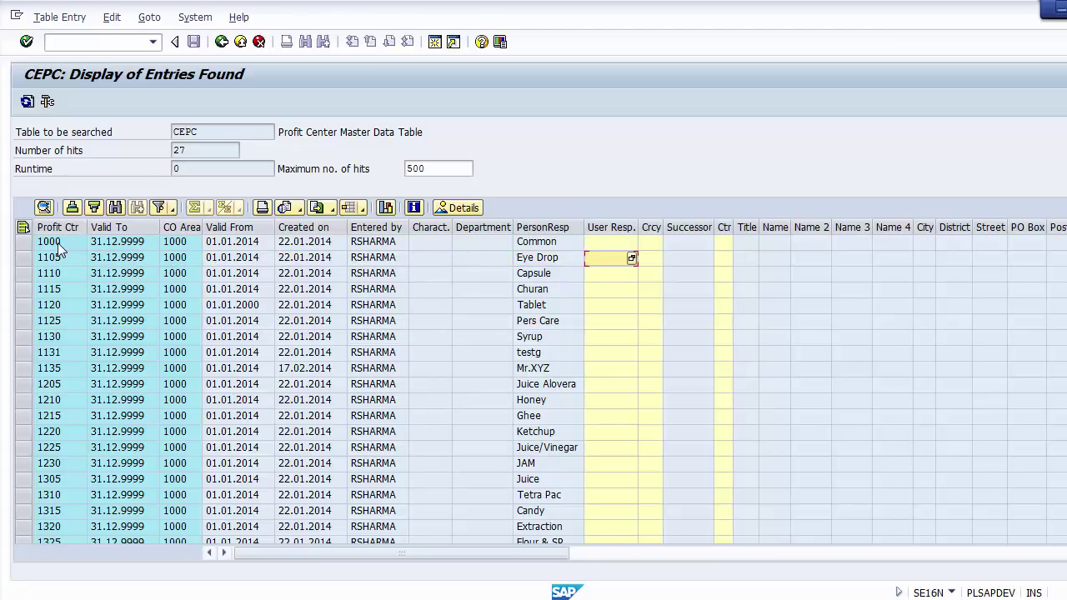
key("Left")
key("Left")
key("Left")
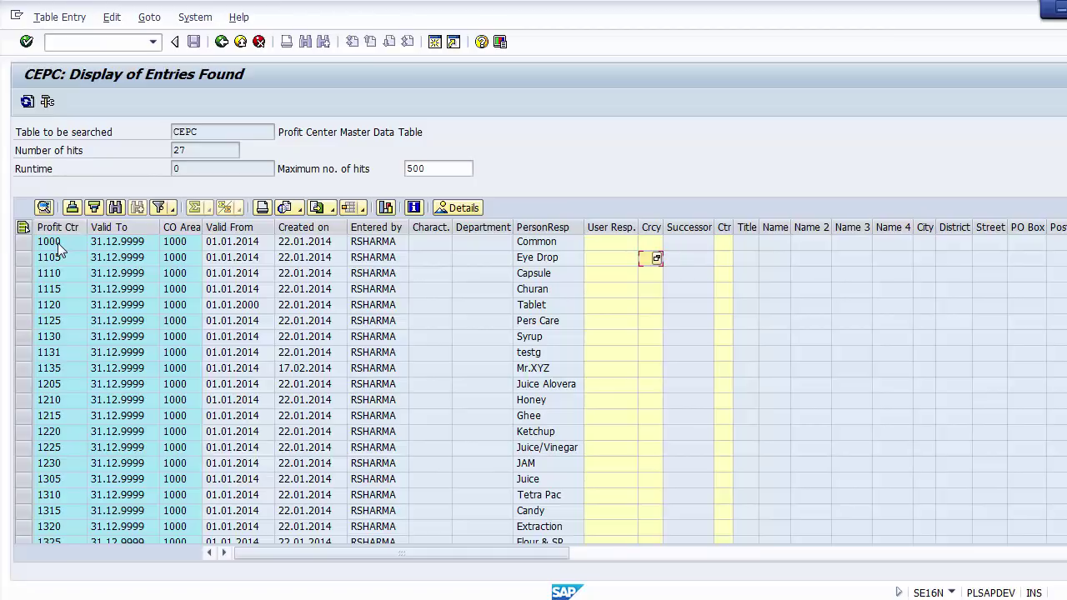
Look through profit center 1105's remaining columns, from successor and address data through language and telephone to profit center text.
key("Right")
key("Right")
key("Right")
key("Right")
key("Right")
key("Right")
key("Right")
key("Right")
key("Right")
key("Right")
key("Right")
key("Right")
key("Right")
key("Right")
key("Right")
key("Right")
key("Right")
key("Right")
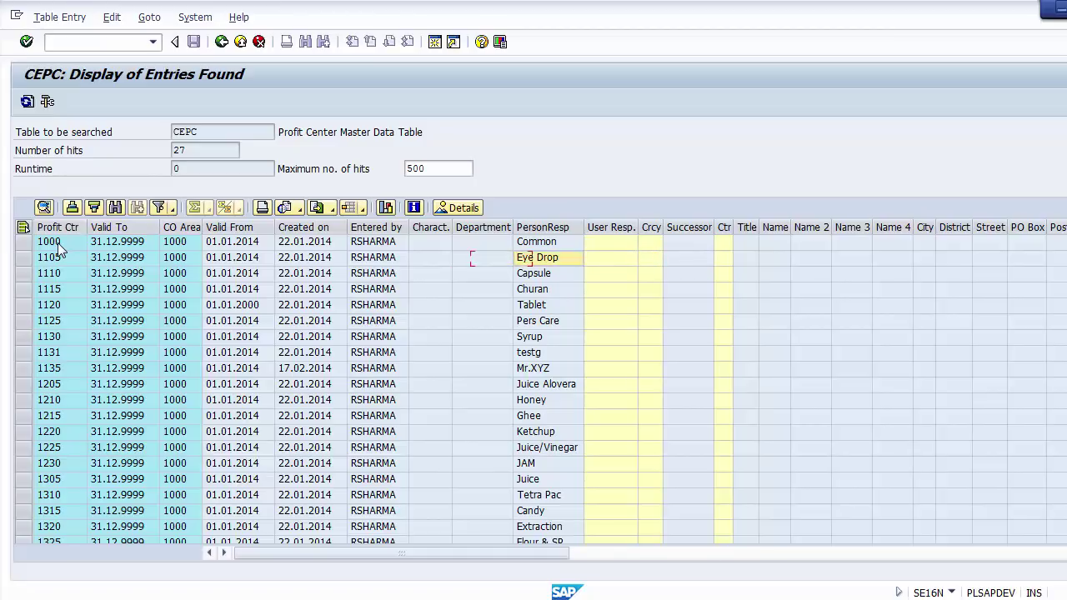
key("Right")
key("Right")
key("Right")
key("Right")
key("Right")
key("Right")
key("Right")
key("Right")
key("Right")
key("Right")
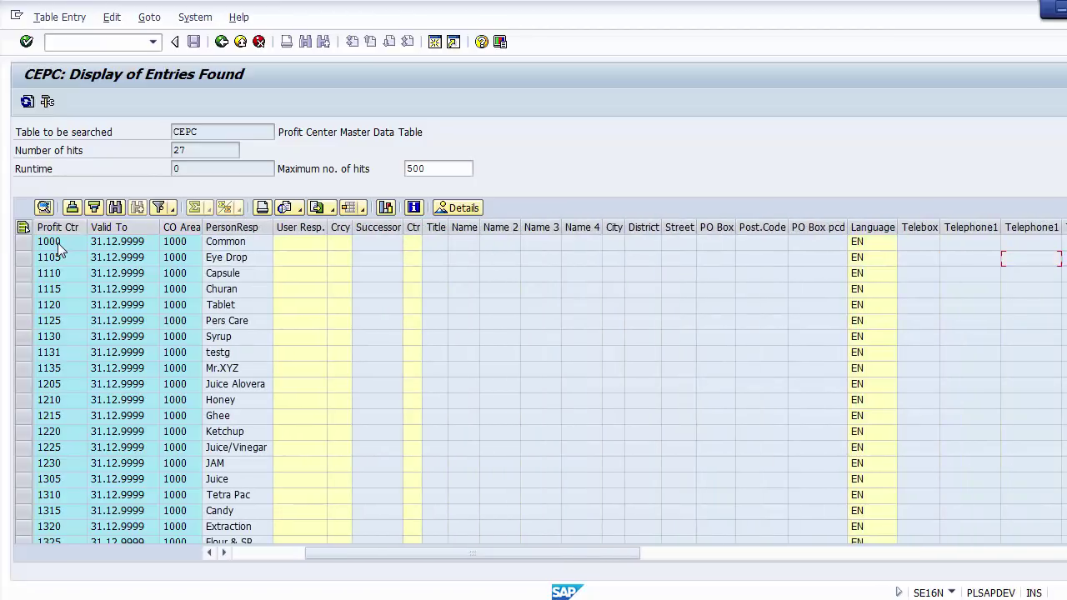
key("Right")
key("Right")
key("Right")
key("Right")
key("Right")
key("Right")
key("Right")
key("Right")
key("Right")
key("Right")
key("Right")
key("Right")
key("Right")
key("Right")
key("Right")
key("Right")
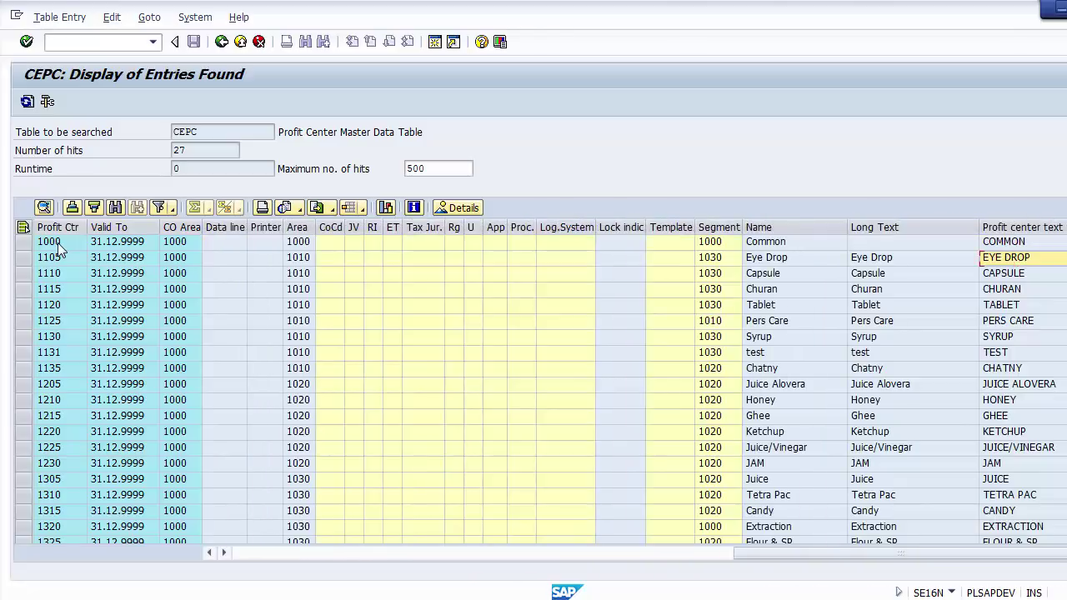
Check the segment assignments of profit centers 1000 and 1105, and review 1105's name and long text.
key("Left")
key("Left")
key("Left")
key("Up")
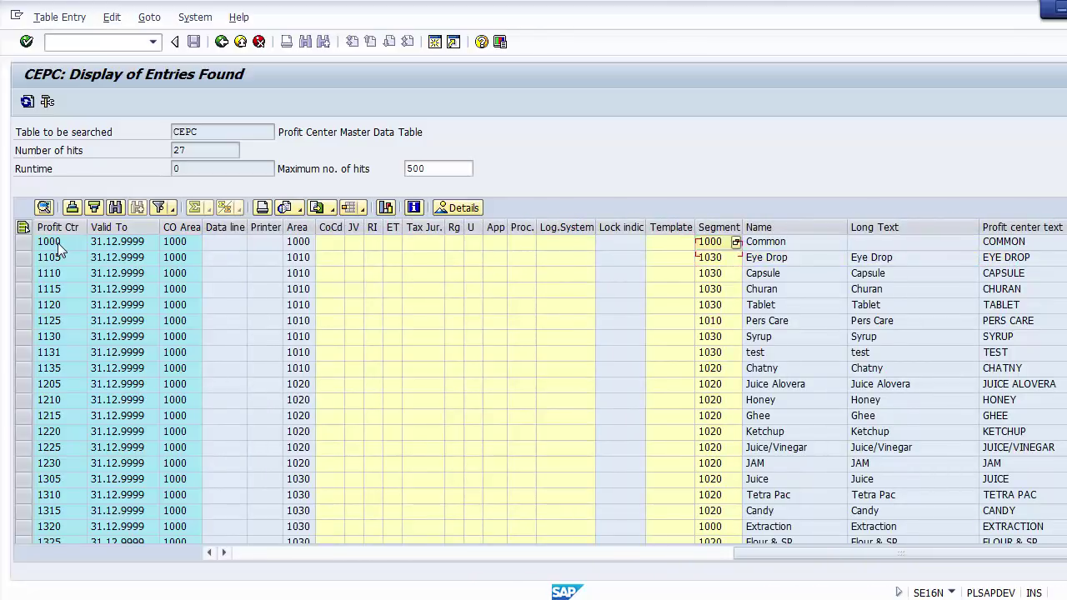
key("Down")
key("Right")
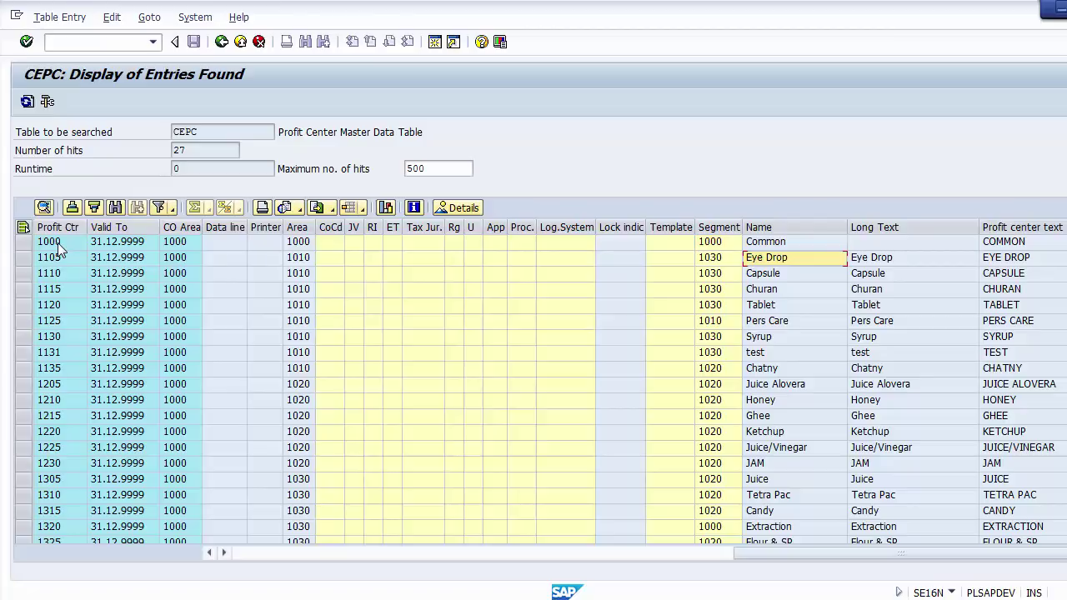
key("Right")
key("Right")
key("Left")
key("Left")
key("Left")
key("Left")
key("Left")
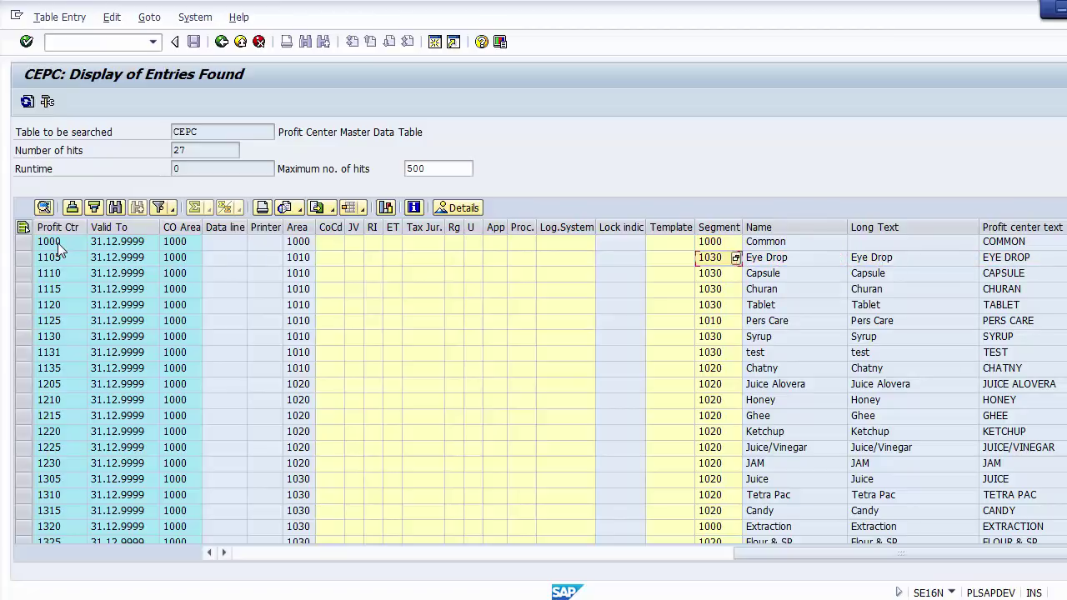
Review the CEPC profit center entries back to the first column and return to the table selection screen.
key("Left")
key("Left")
key("Left")
key("Left")
key("Left")
key("Left")
key("Left")
key("Left")
key("Left")
key("Left")
key("Left")
key("Left")
key("Left")
key("Left")
key("Left")
key("Left")
key("Left")
key("Left")
key("Left")
key("Left")
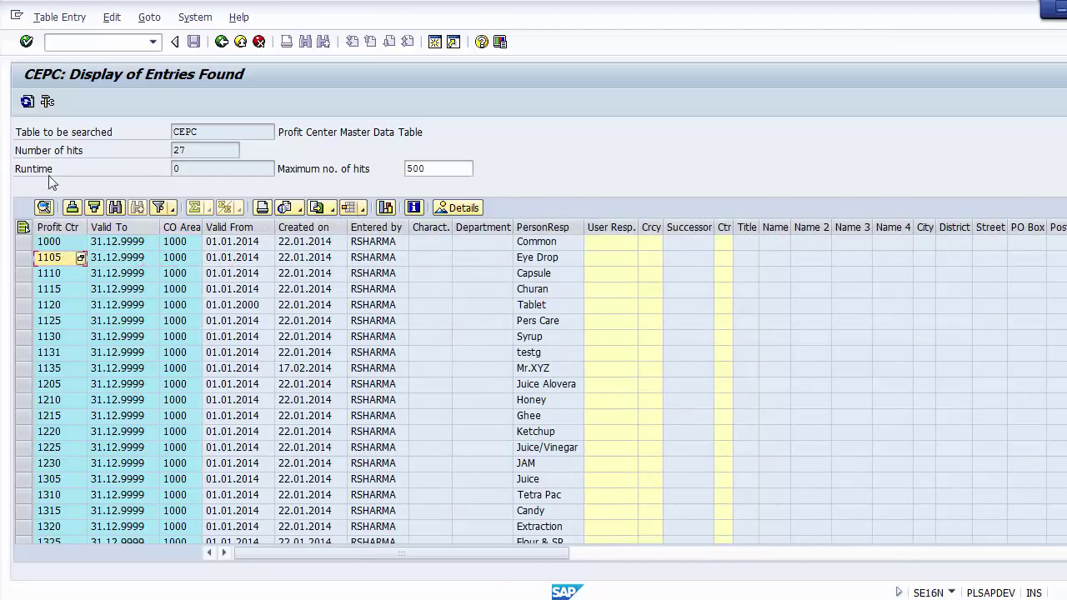
left_click(221, 42)
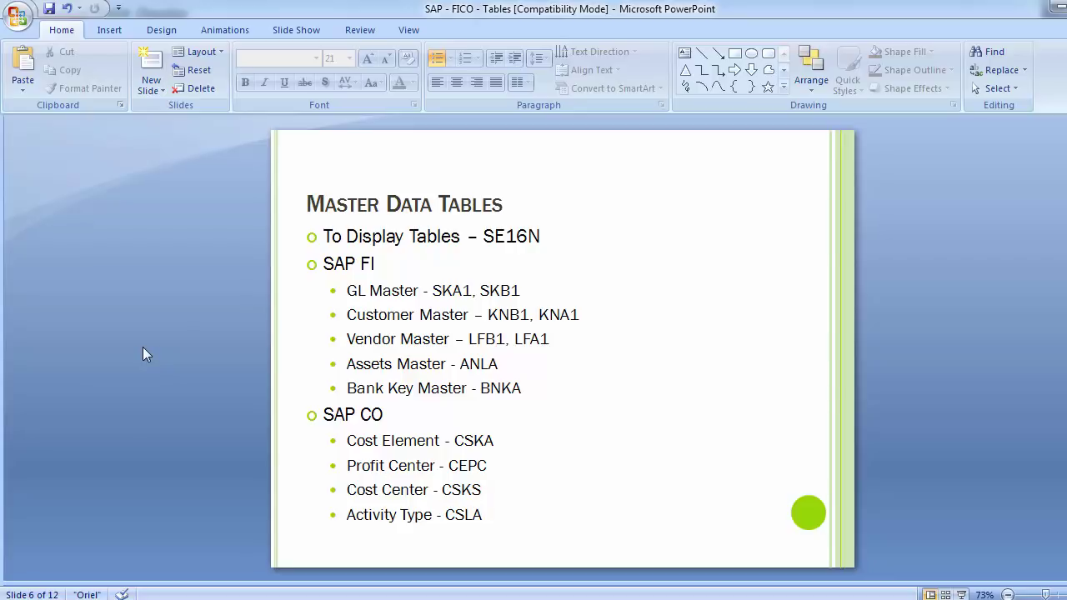
Show the Transaction Data Tables slide in PowerPoint, check the BSEG entry, and switch back to SAP.
key("Page_Down")
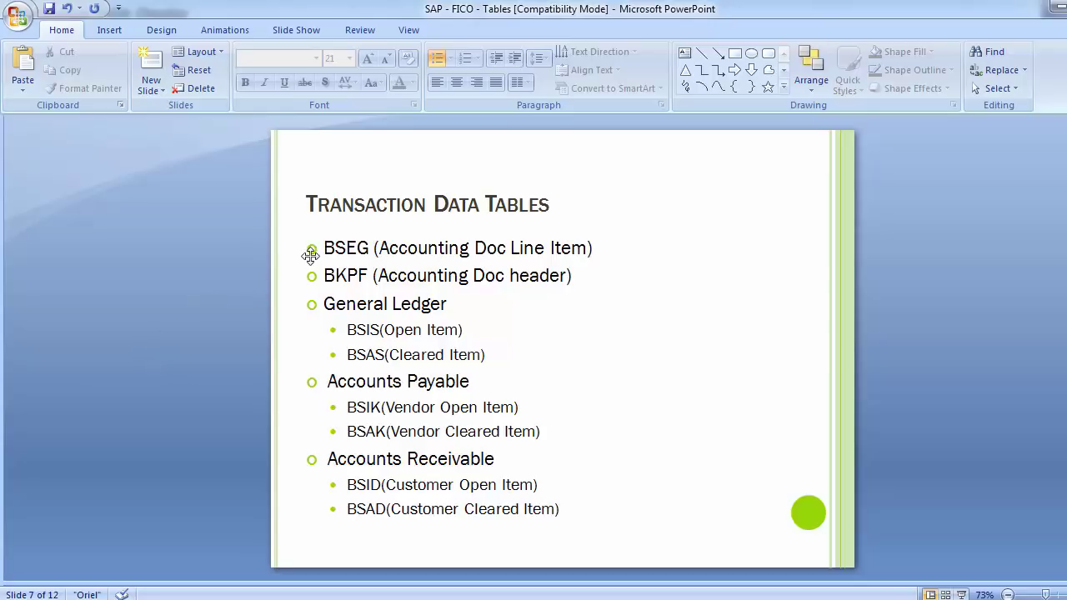
mouse_move(325, 248)
left_mouse_down()
mouse_move(370, 248)
mouse_move(356, 248)
left_mouse_up()
left_click(182, 257)
left_click(560, 525)
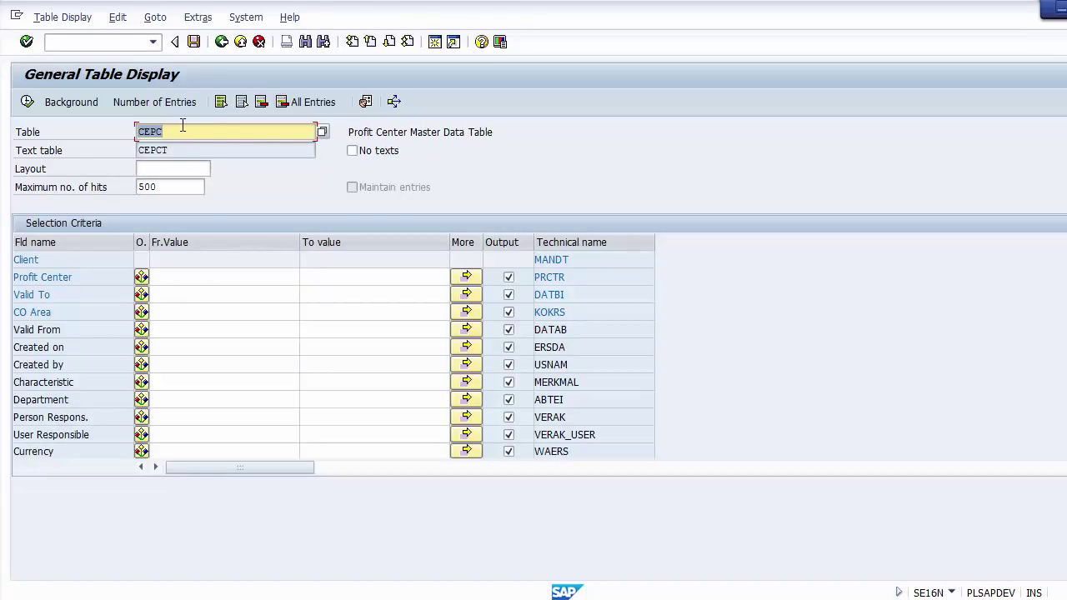
Load table BSEG in the General Table Display and check its description.
key("BackSpace")
type("BSEG")
key("Return")
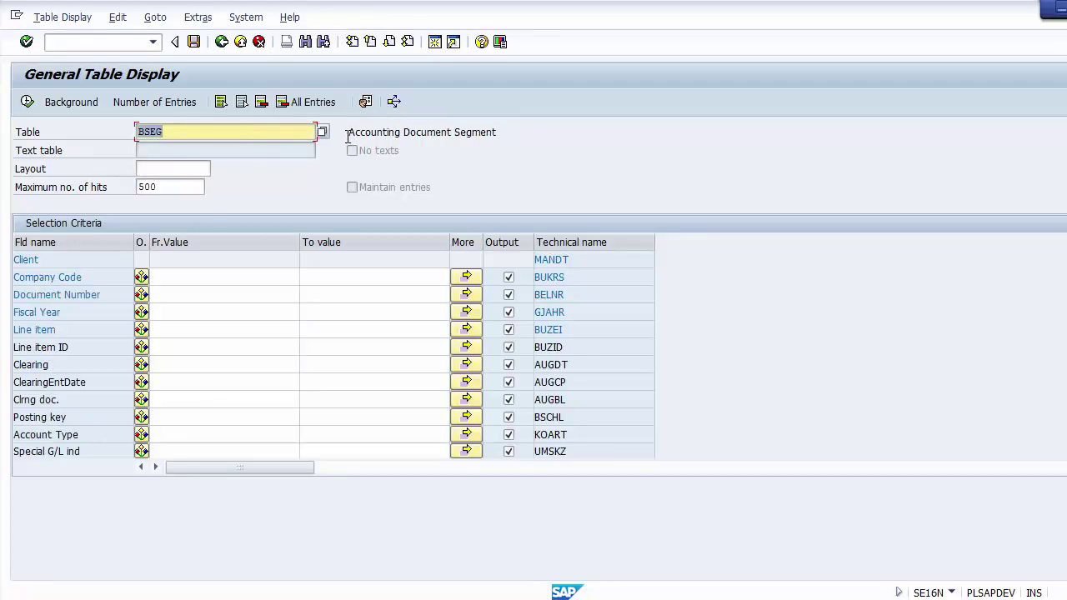
left_click_drag(349, 134, 526, 145)
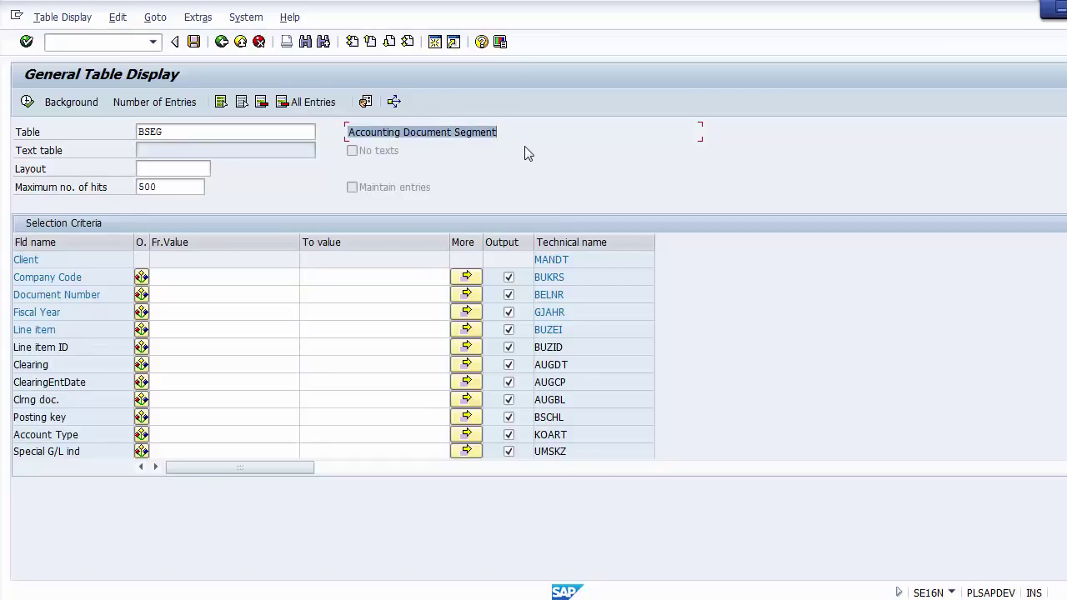
left_click(349, 133)
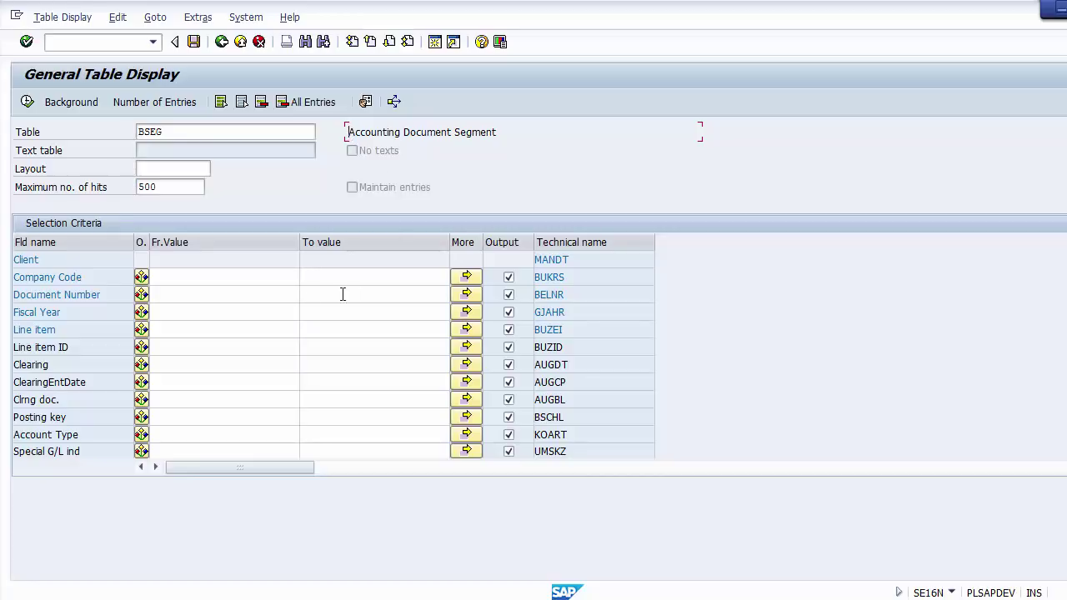
Restrict the BSEG selection to company code 1000.
left_click(258, 277)
type("1")
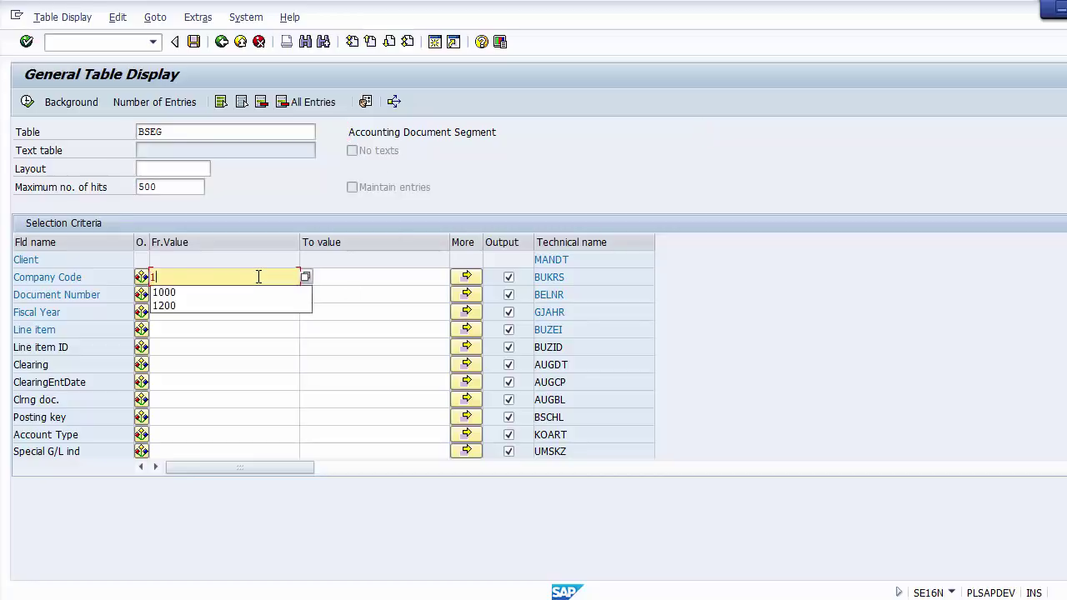
type("000")
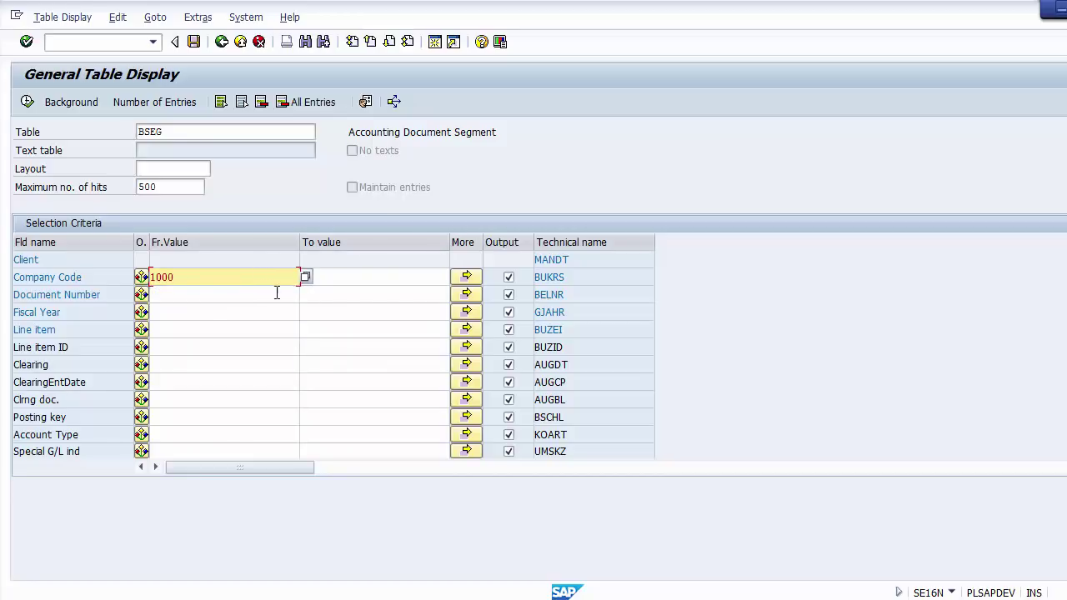
left_click(196, 300)
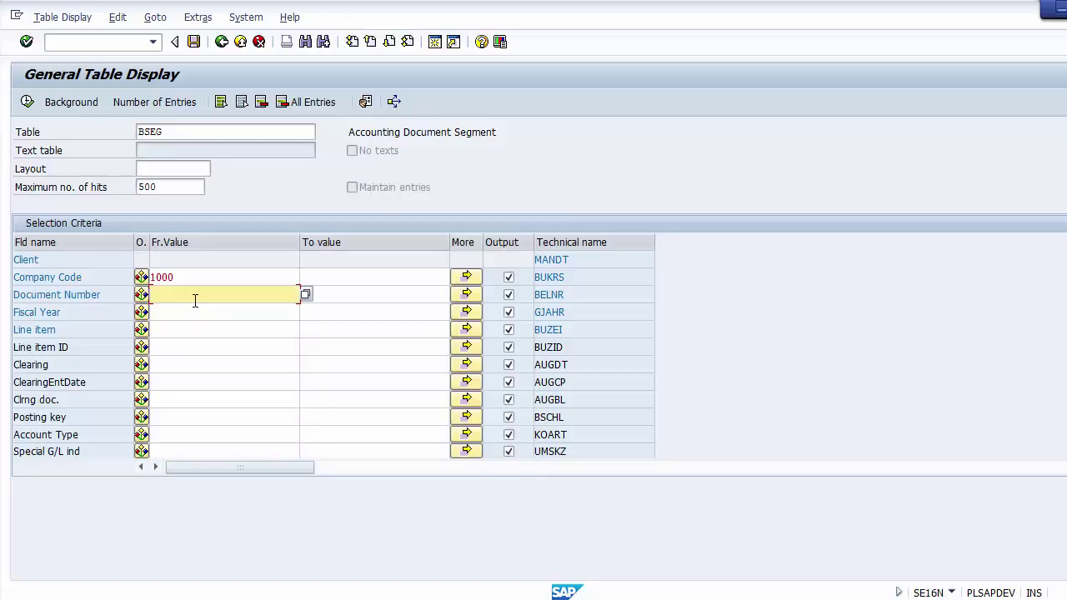
Open transaction FBL3N in a new session to get document numbers from G/L line items.
left_click(75, 44)
type("/")
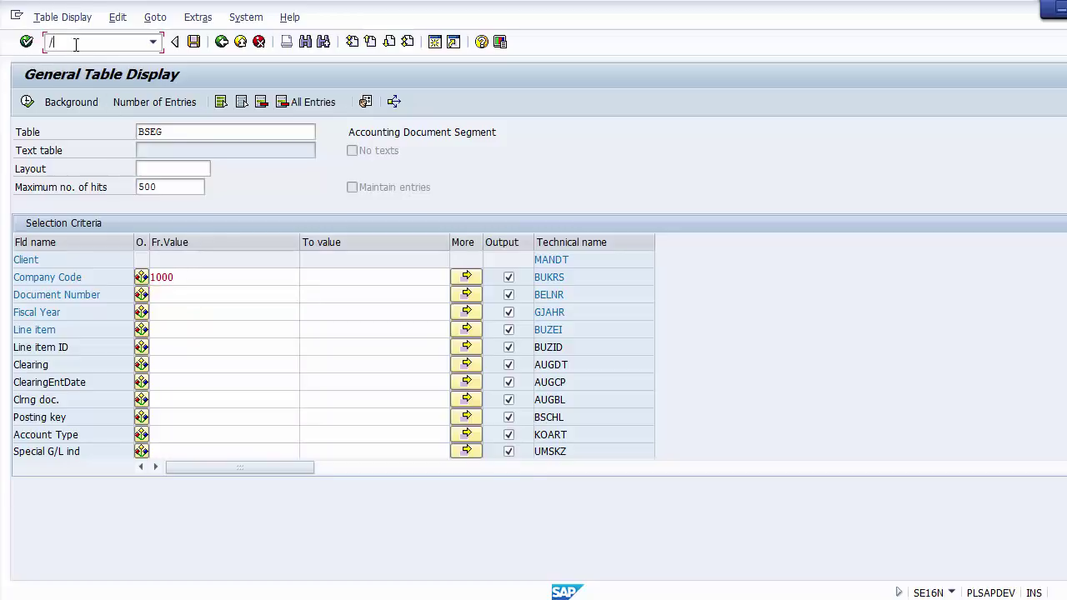
type("ofbl3n")
key("Return")
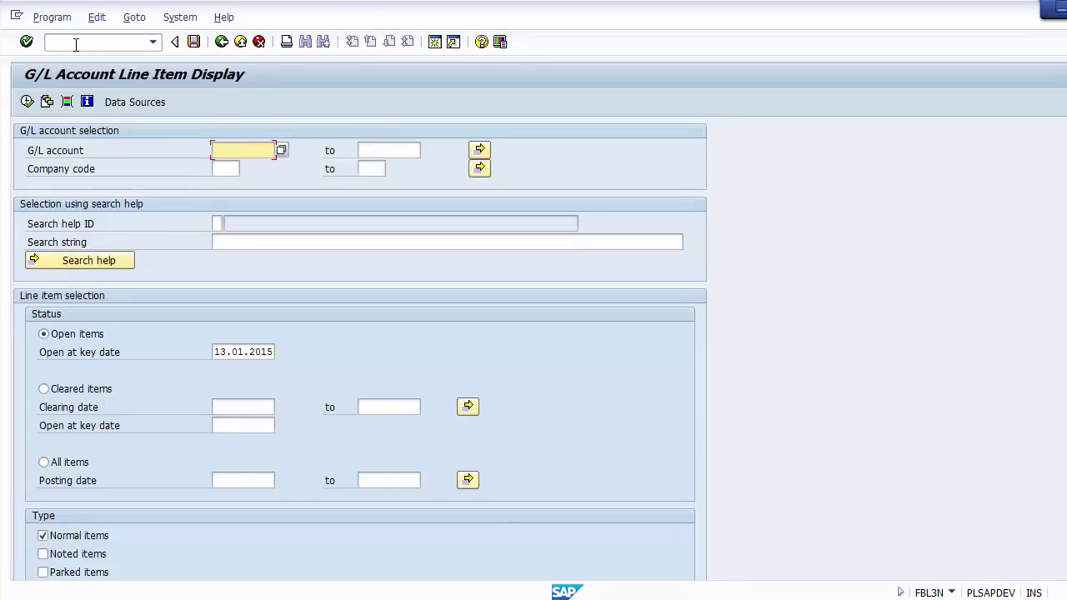
Set the company code for the G/L account line item selection to 1000.
key("Down")
key("BackSpace")
key("Down")
key("Down")
key("Down")
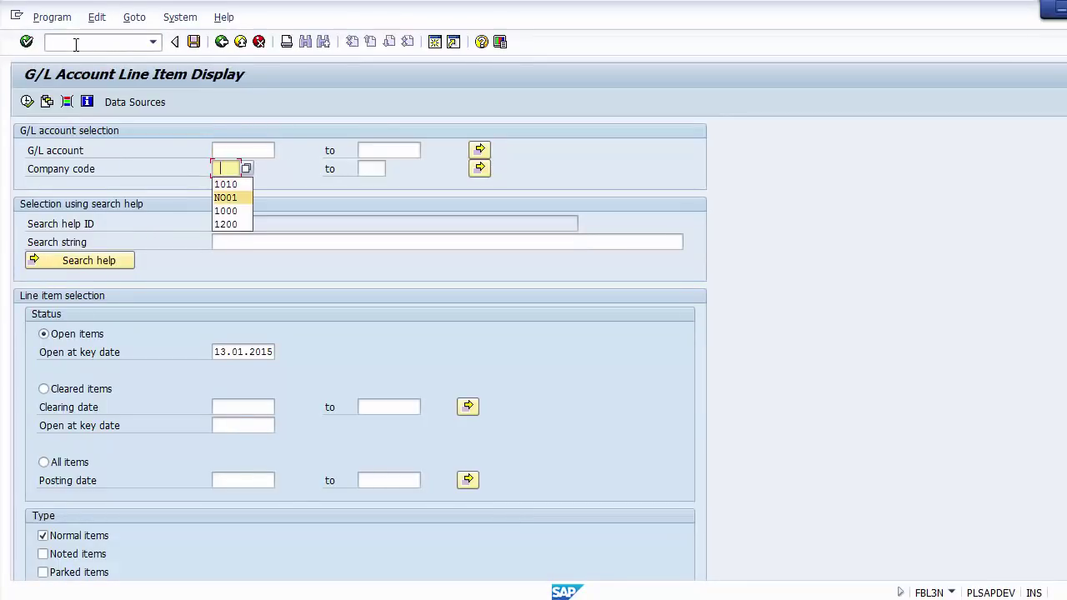
key("Return")
Choose the Acc Dep - Building G/L account of company code 1000 from the search help and list its line items.
left_click(230, 147)
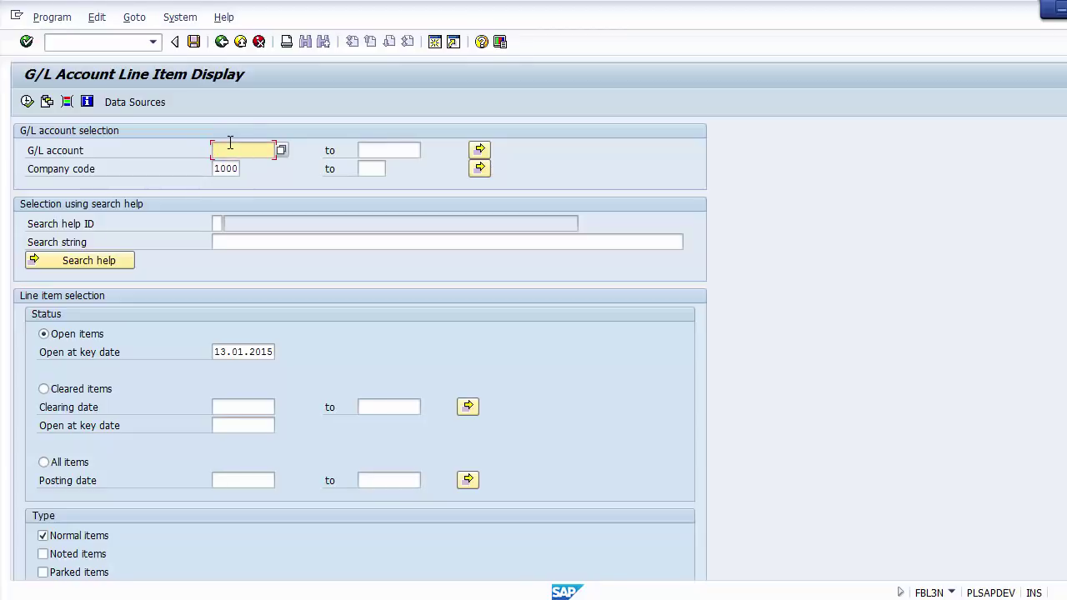
key("F4")
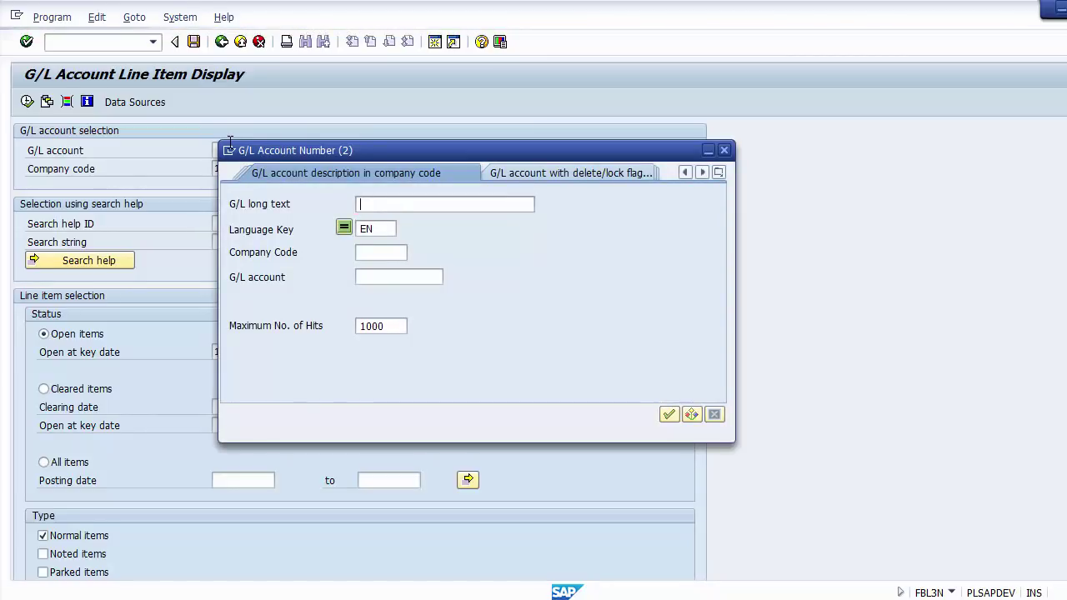
key("Return")
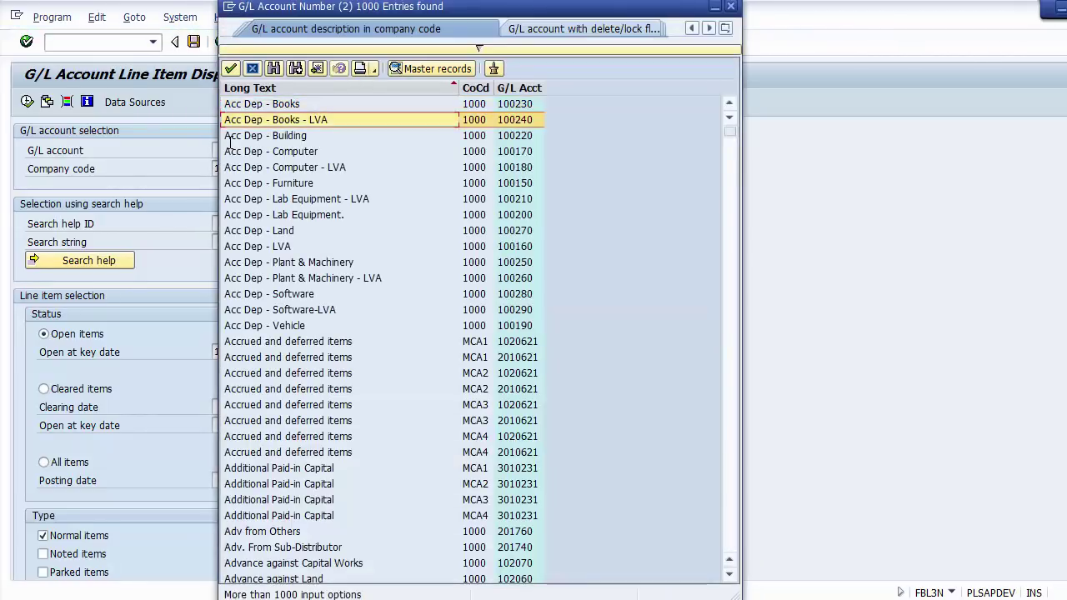
double_click(230, 137)
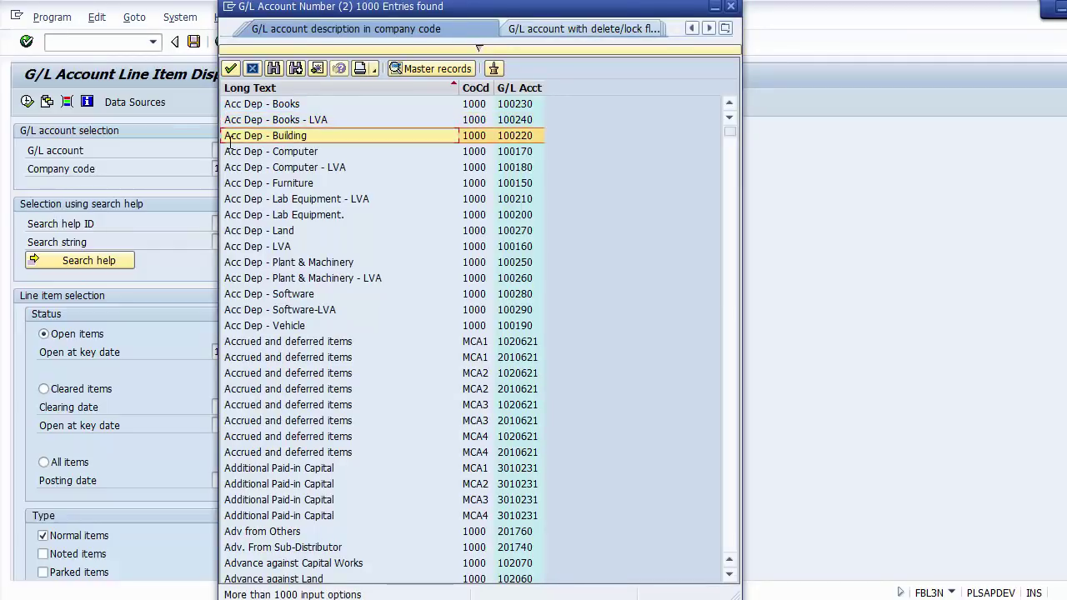
left_click(26, 102)
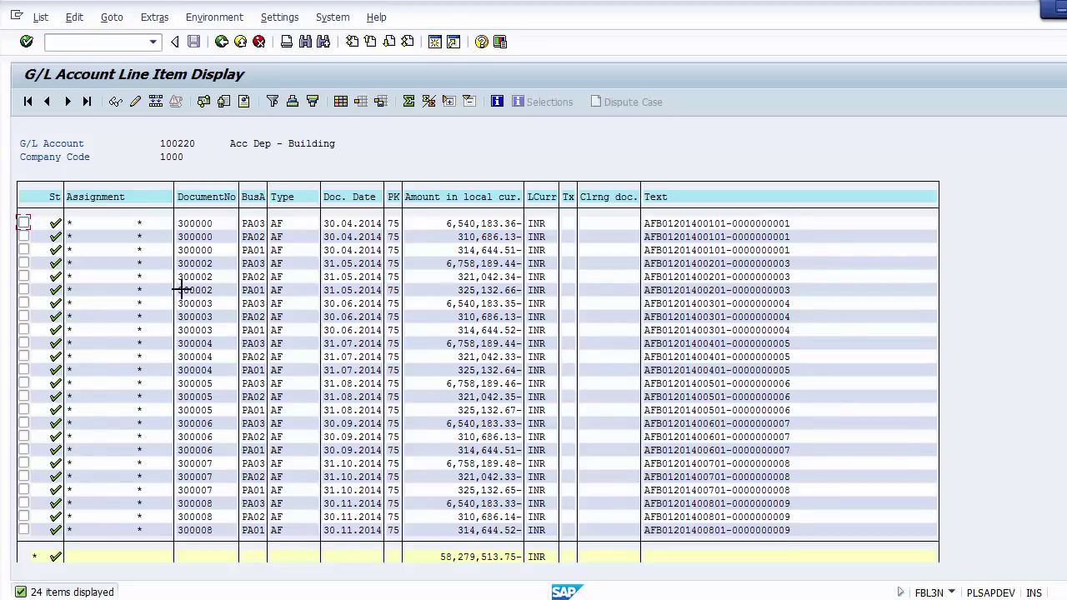
Copy the block of document numbers from the last 300004 row to the first 300007 row and switch to the BSEG session.
left_click_drag(179, 370, 215, 468)
key("ctrl+c")
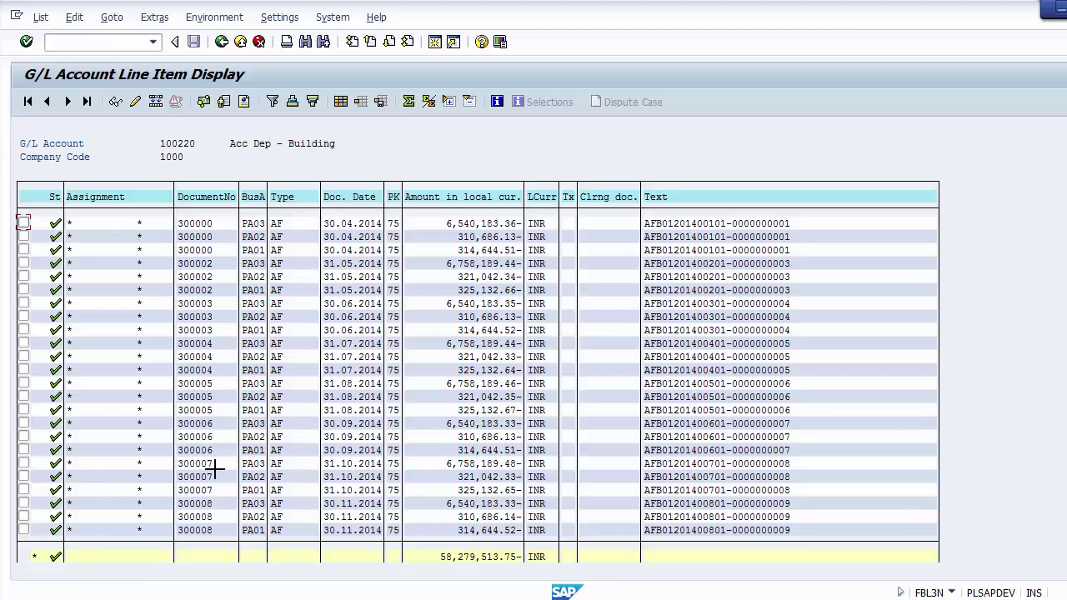
key("alt+Tab")
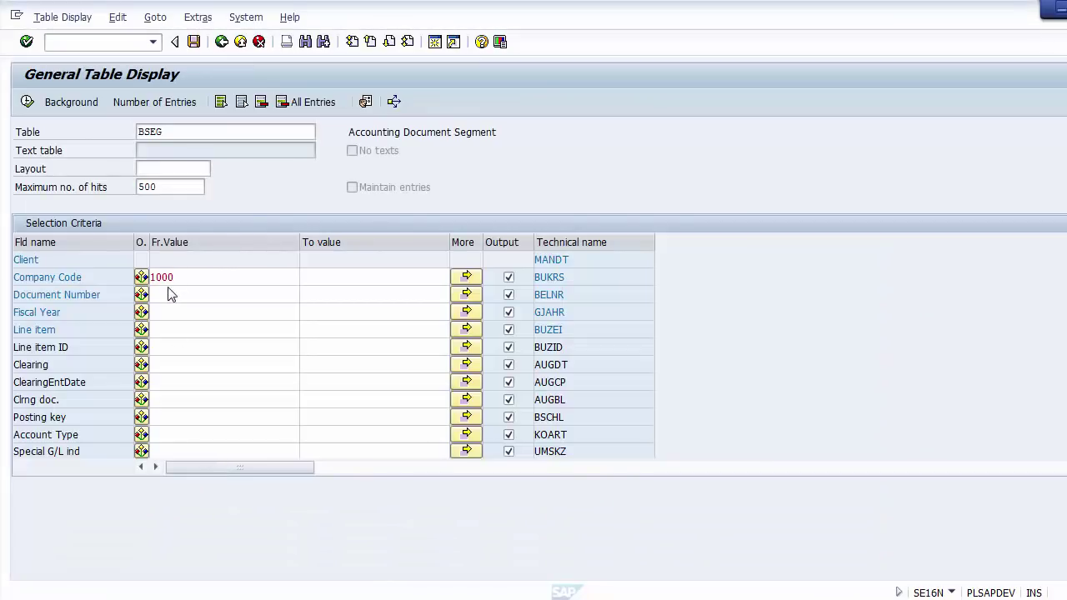
Insert the copied document numbers as multiple selection values for the Document Number field and apply them.
left_click(167, 292)
left_click(190, 279)
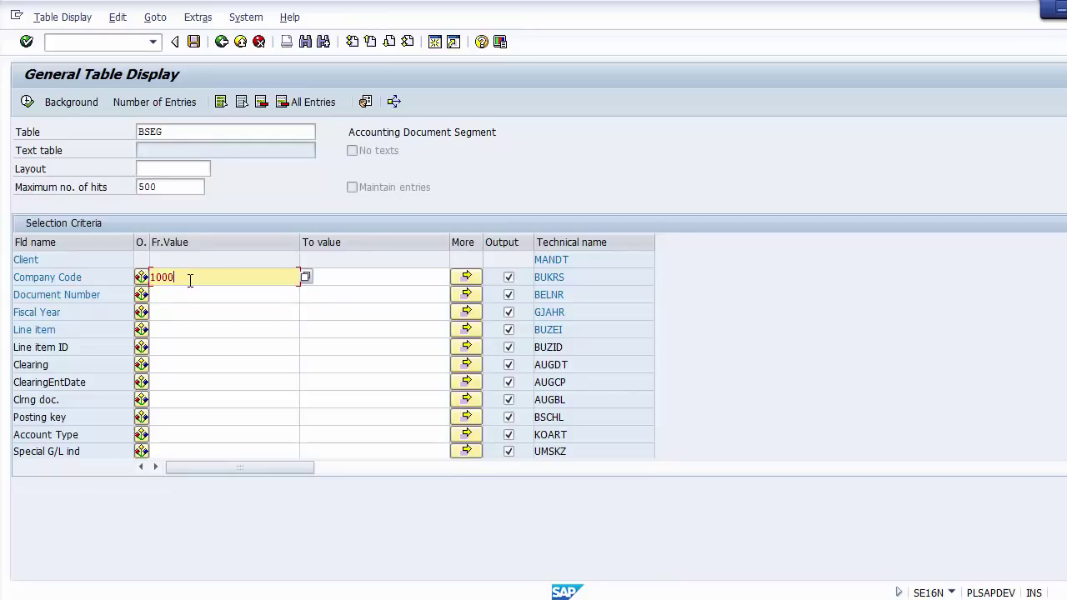
left_click(190, 294)
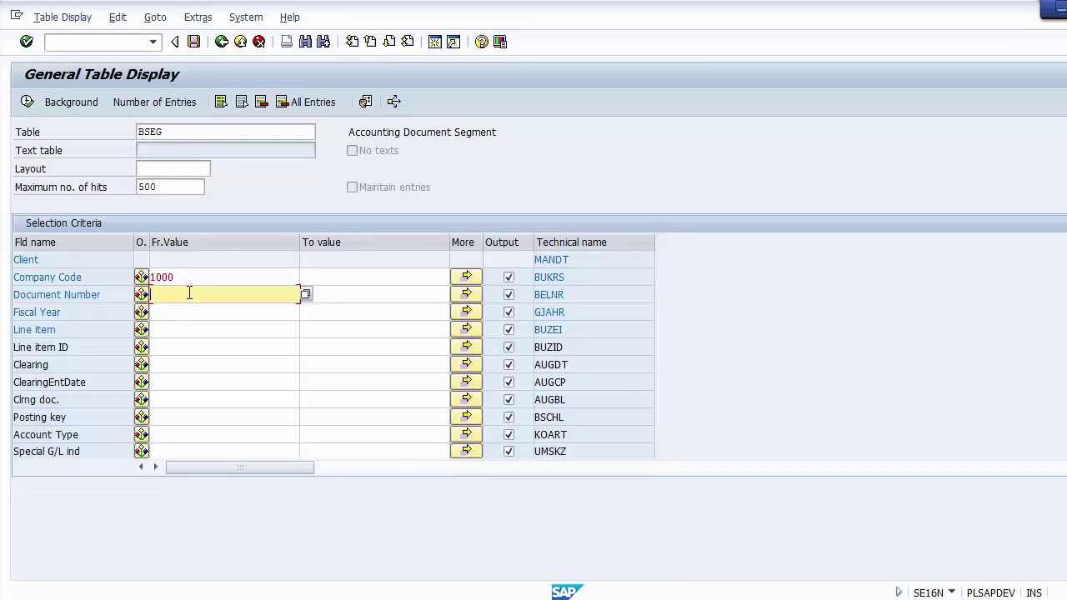
left_click(468, 298)
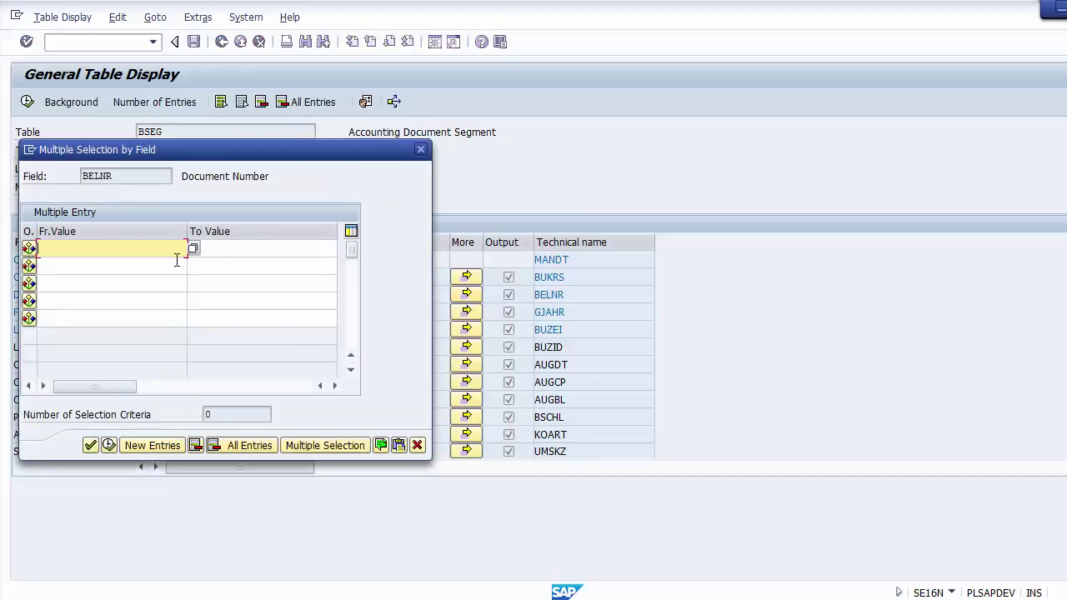
left_click(399, 446)
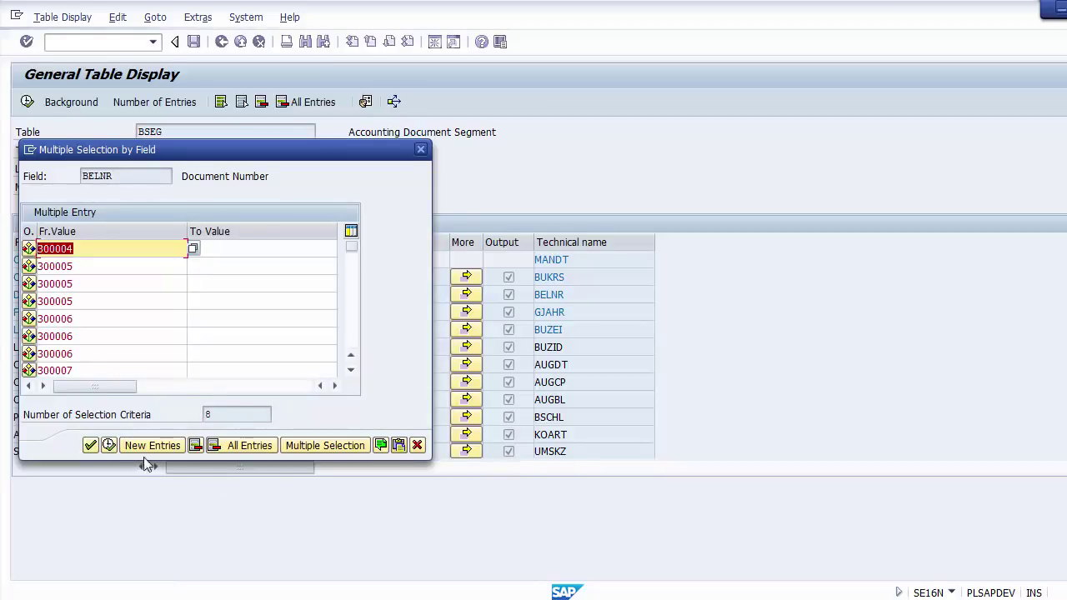
left_click(110, 445)
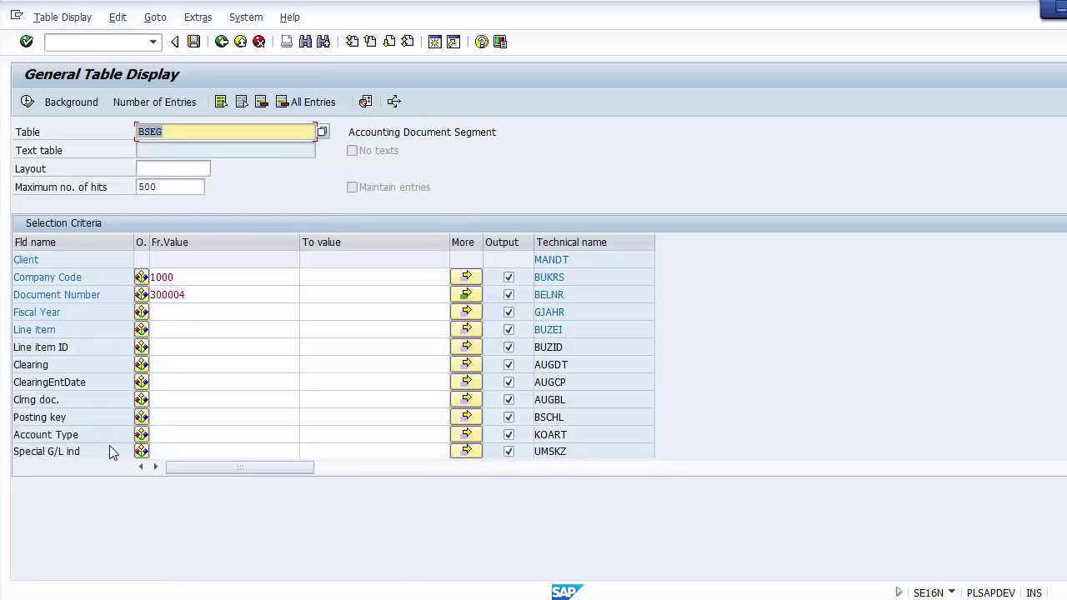
Restrict the selection to fiscal year 2014 and display the matching BSEG entries.
left_click(188, 312)
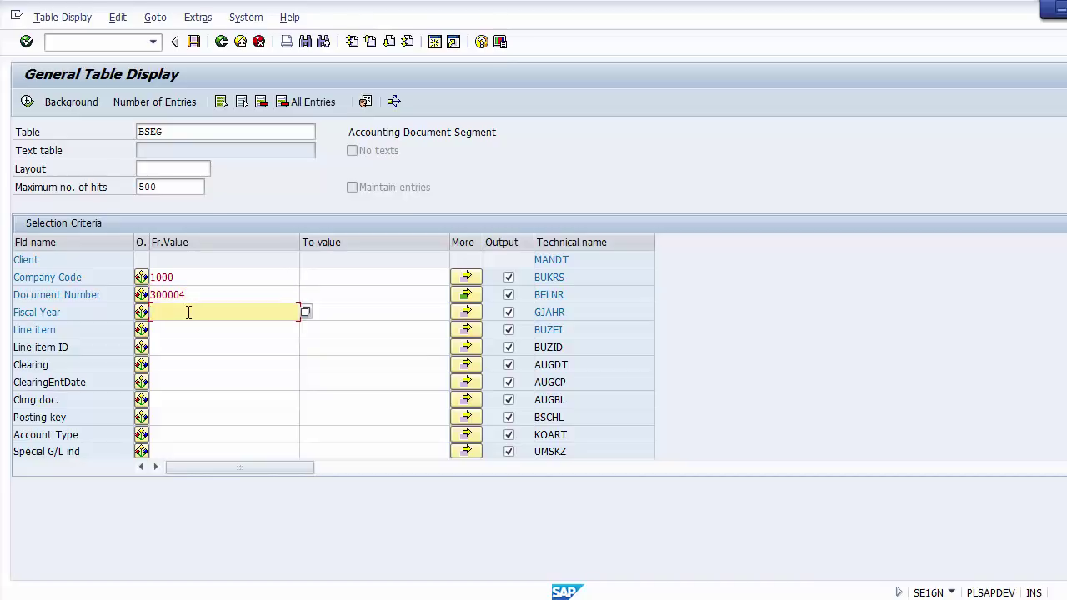
type("2014")
left_click(26, 107)
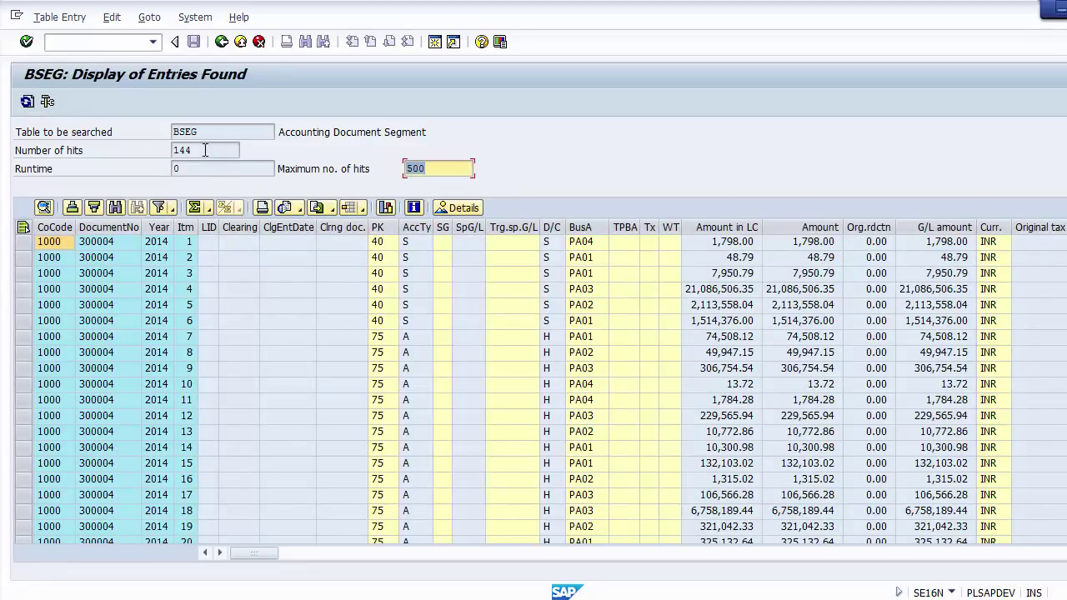
Examine the number of hits and the rows of document 300004 in the BSEG results.
left_click_drag(205, 150, 170, 150)
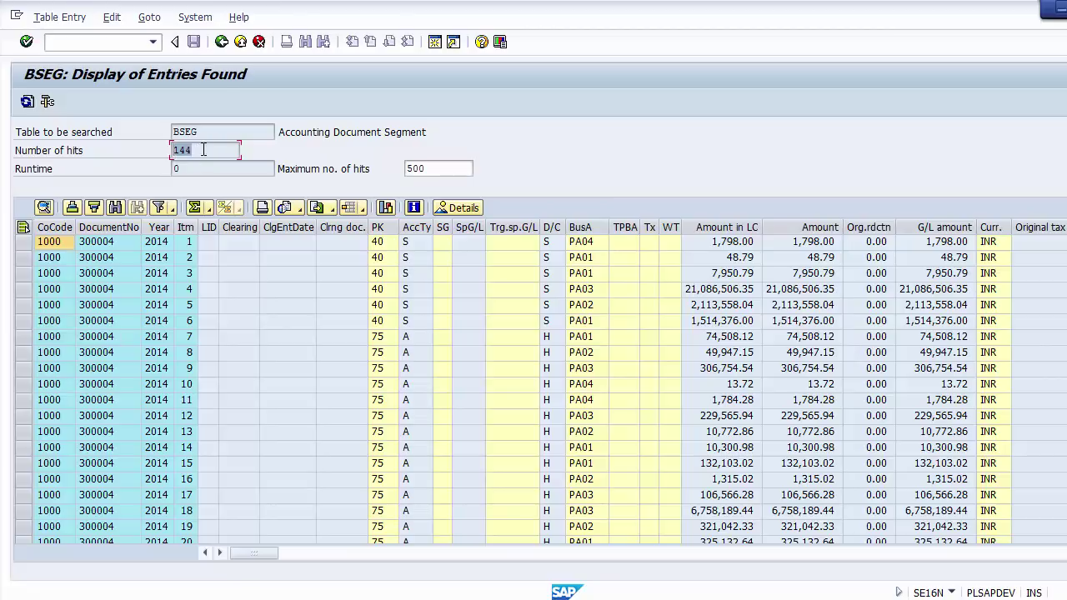
left_click(209, 148)
left_click(97, 244)
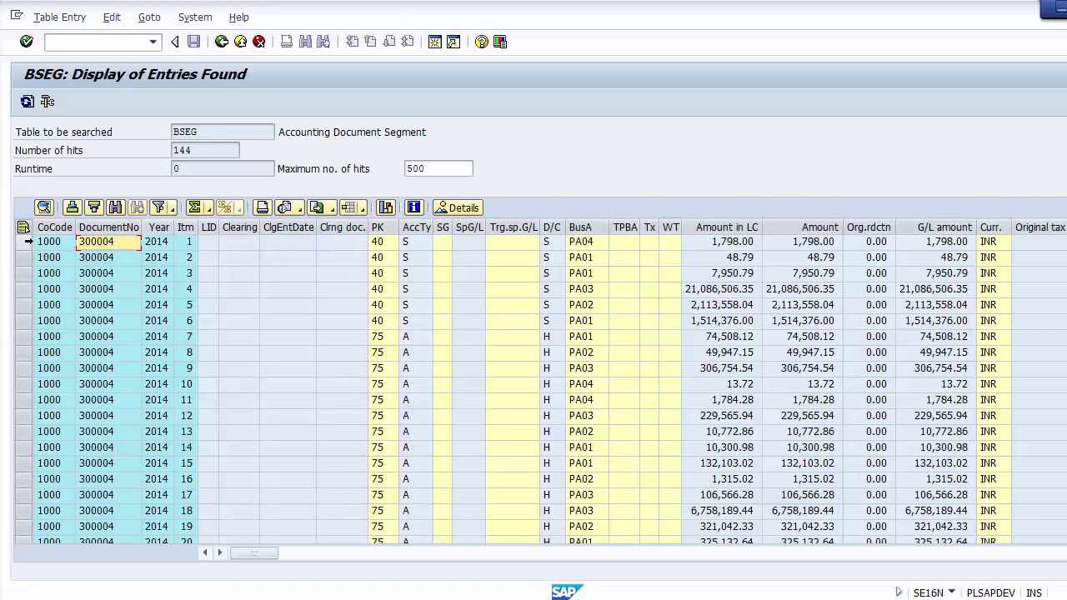
left_click(23, 242)
left_click(23, 257)
left_click(24, 274)
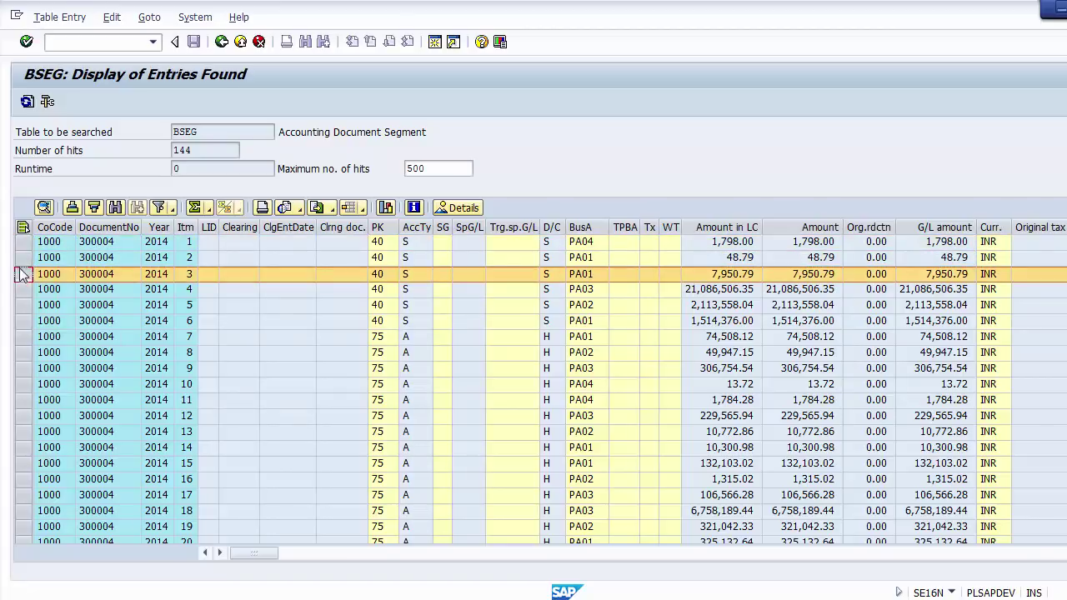
left_click(98, 244)
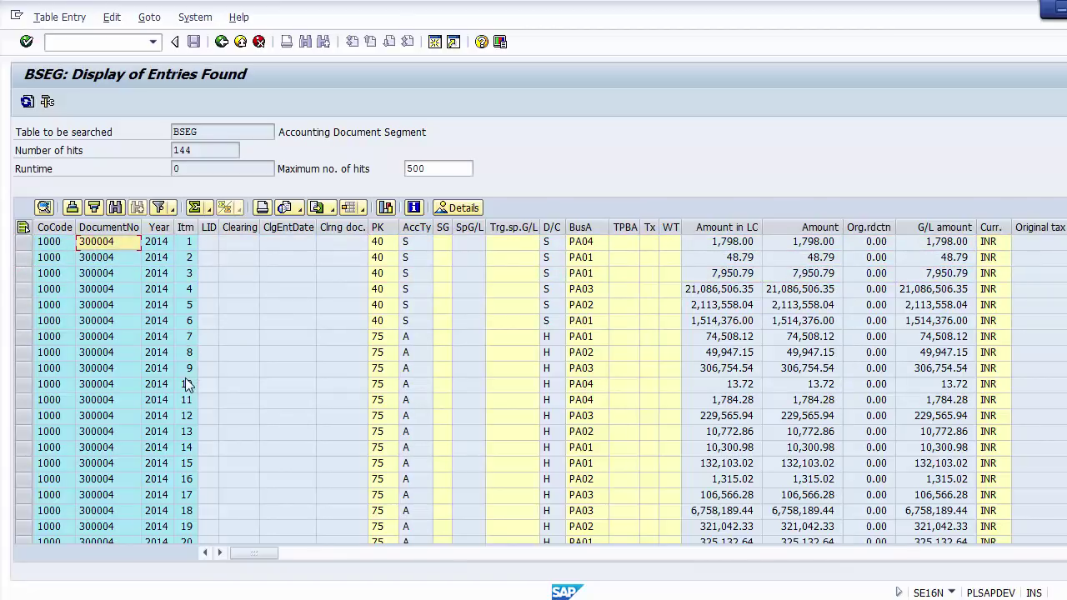
left_click(109, 526)
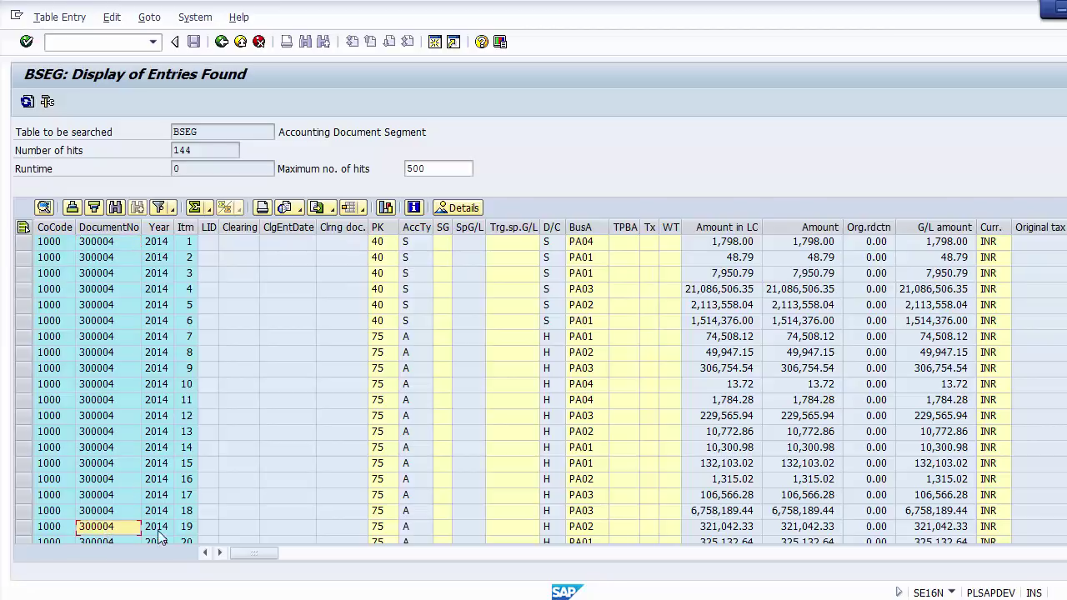
Follow the line item numbers of document 300004 down the BSEG results to the items of the following document.
left_click(188, 243)
left_click(190, 260)
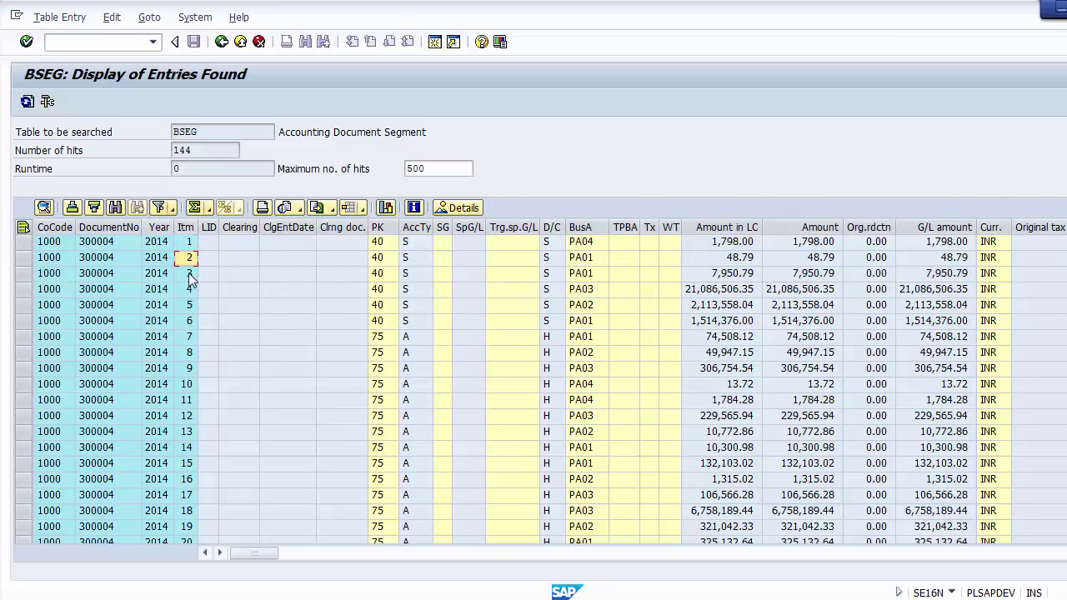
left_click(189, 273)
left_click(189, 288)
left_click(190, 304)
left_click(189, 320)
left_click(190, 337)
left_click(189, 352)
left_click(189, 368)
left_click(189, 384)
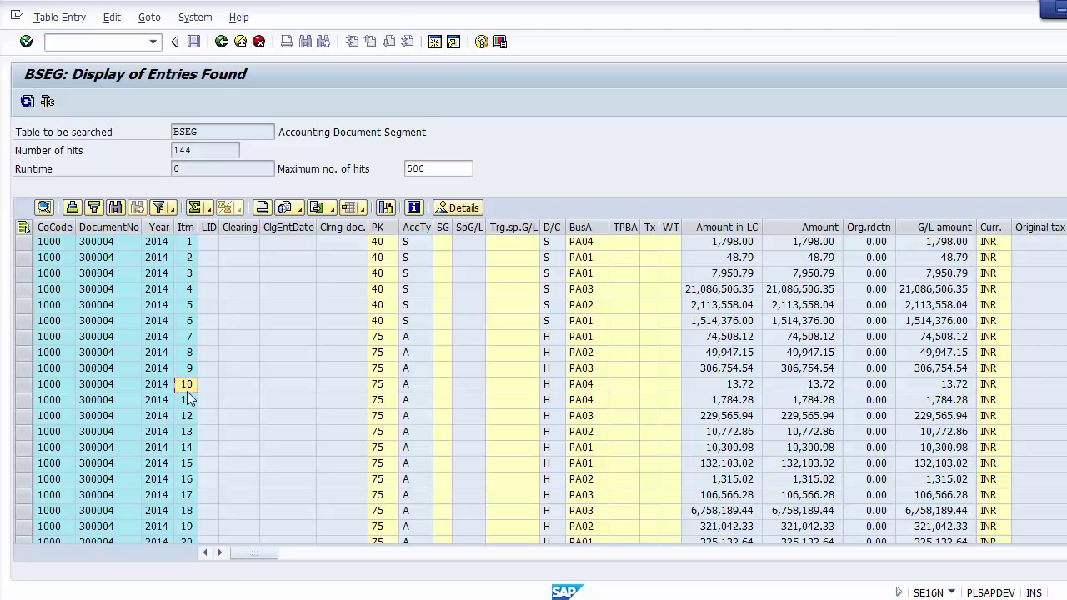
scroll(189, 399, "down", 5)
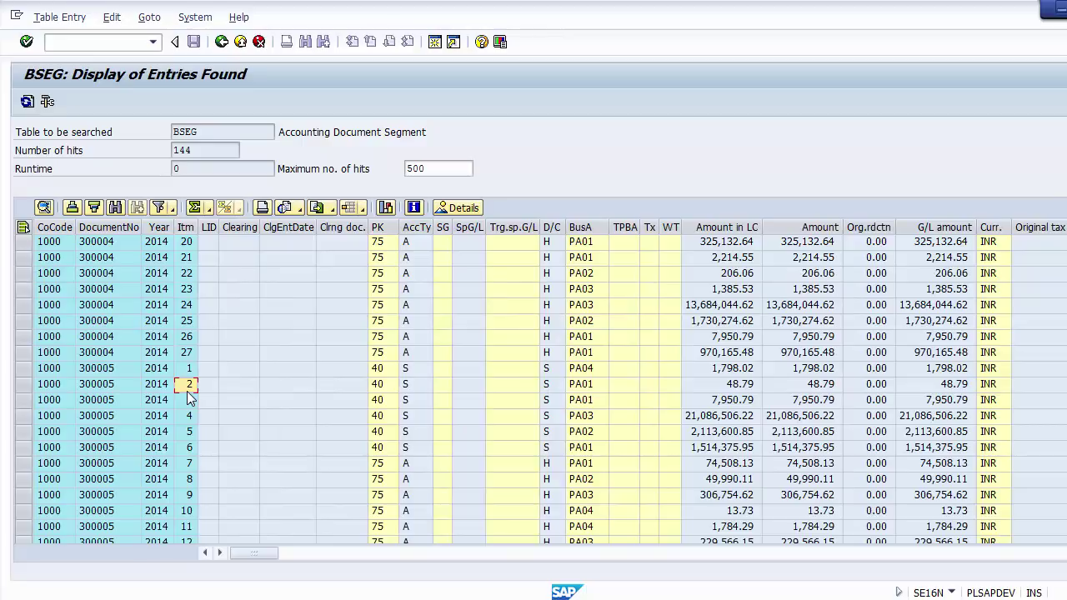
Check the last line item of document 300004 in the BSEG results.
left_click(110, 356)
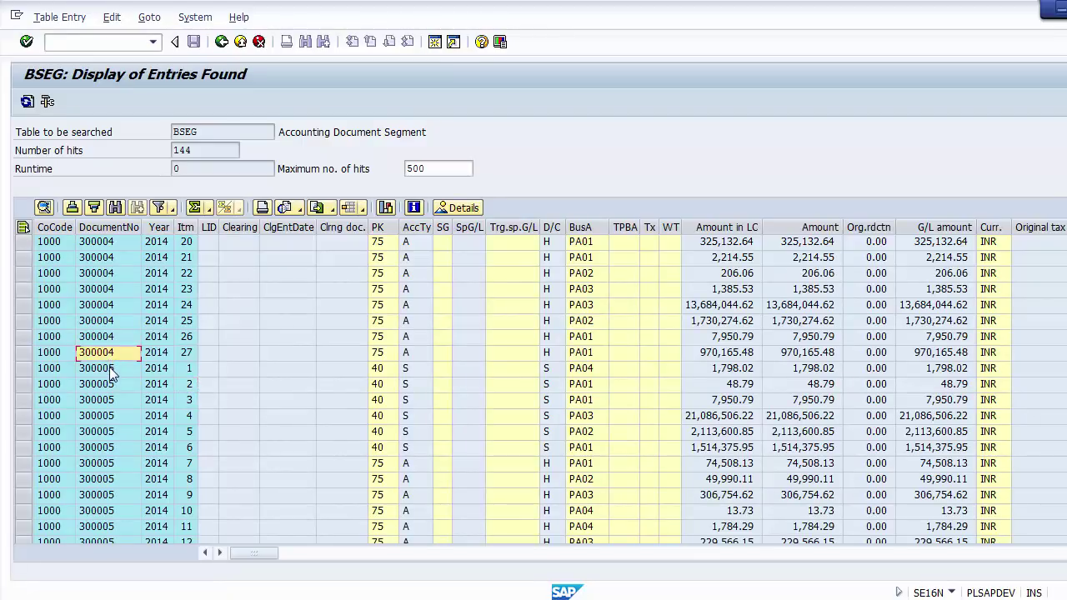
left_click(185, 354)
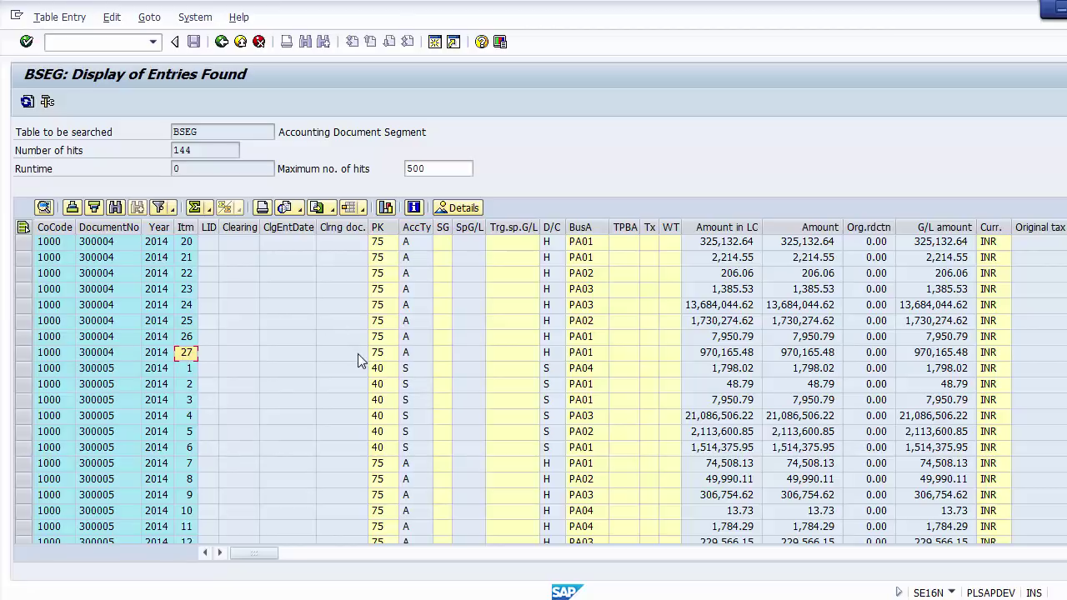
key("Home")
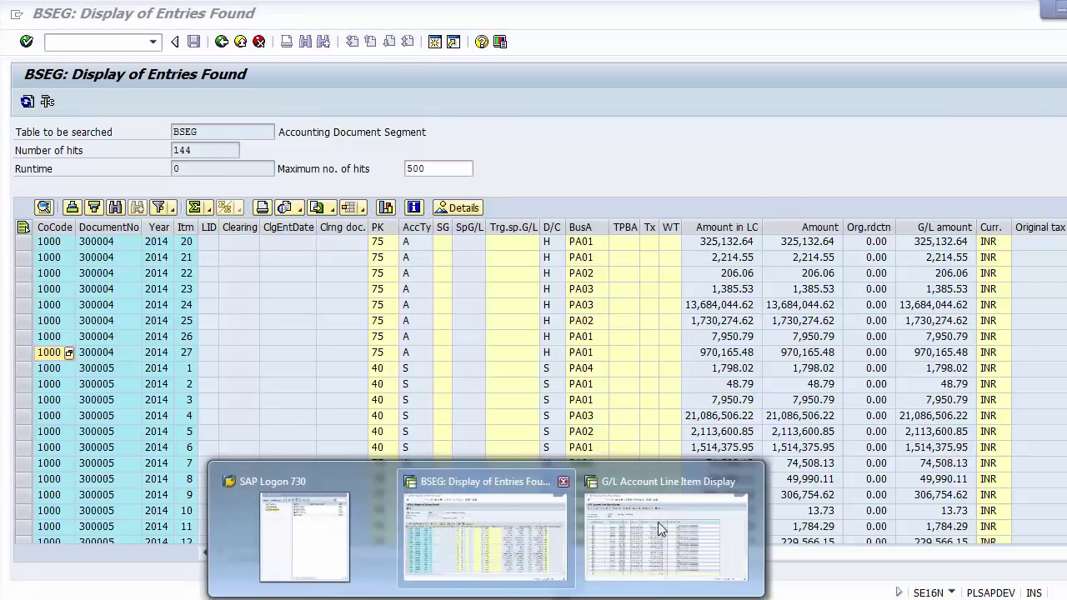
In the G/L Account Line Item Display session, clear the G/L account selection and list the accounts of company code 1000.
left_click(692, 533)
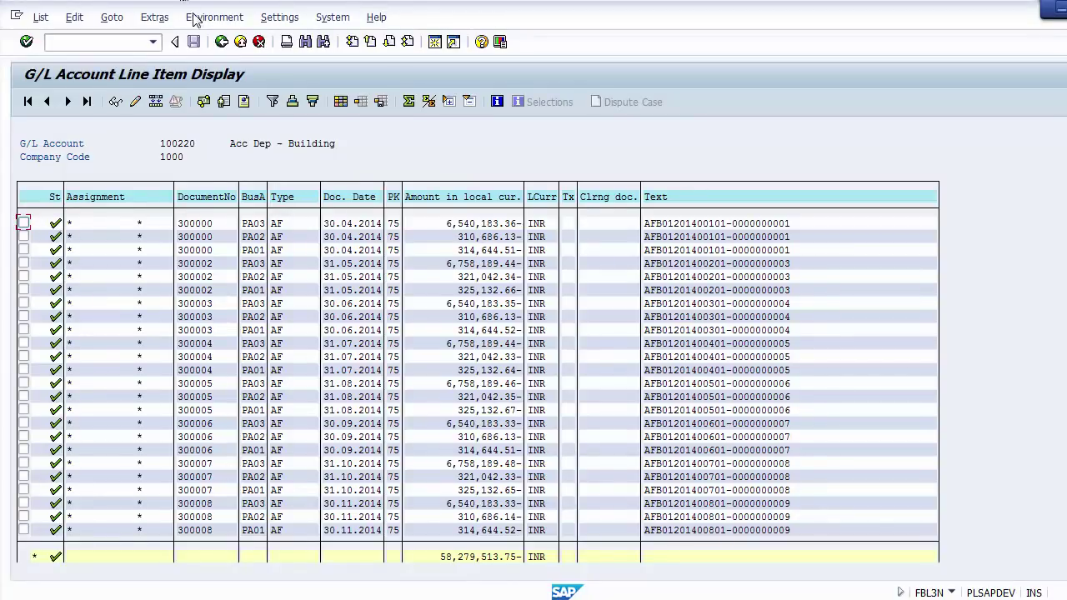
left_click(222, 42)
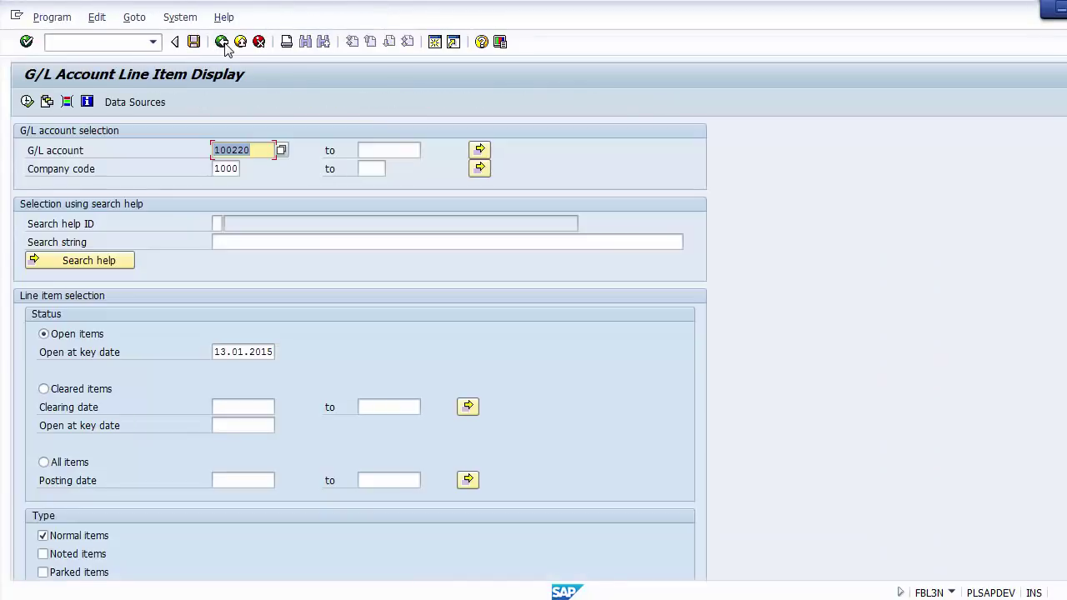
key("Delete")
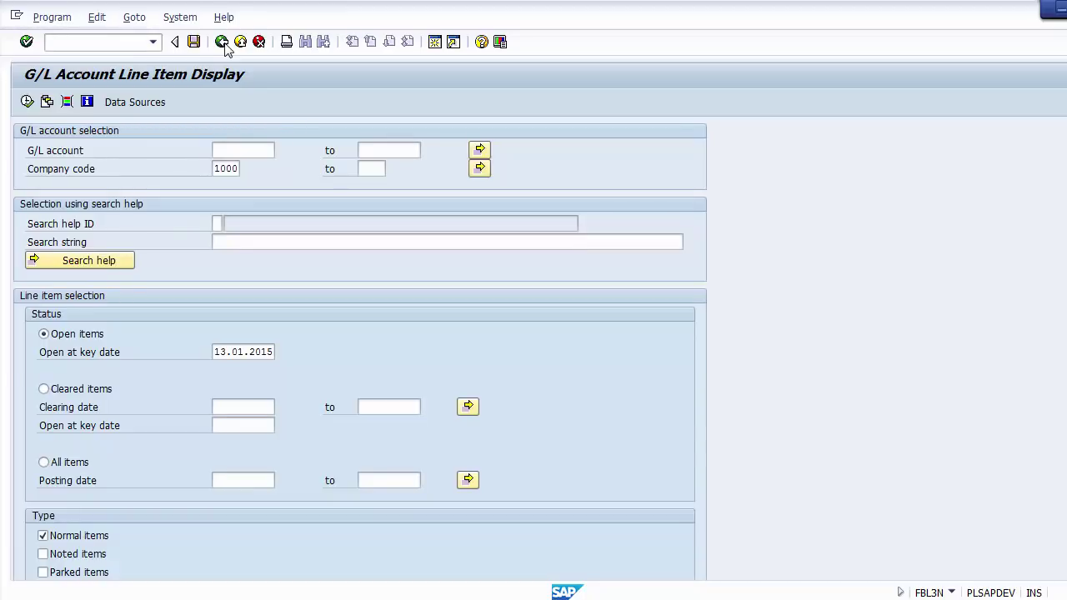
key("F4")
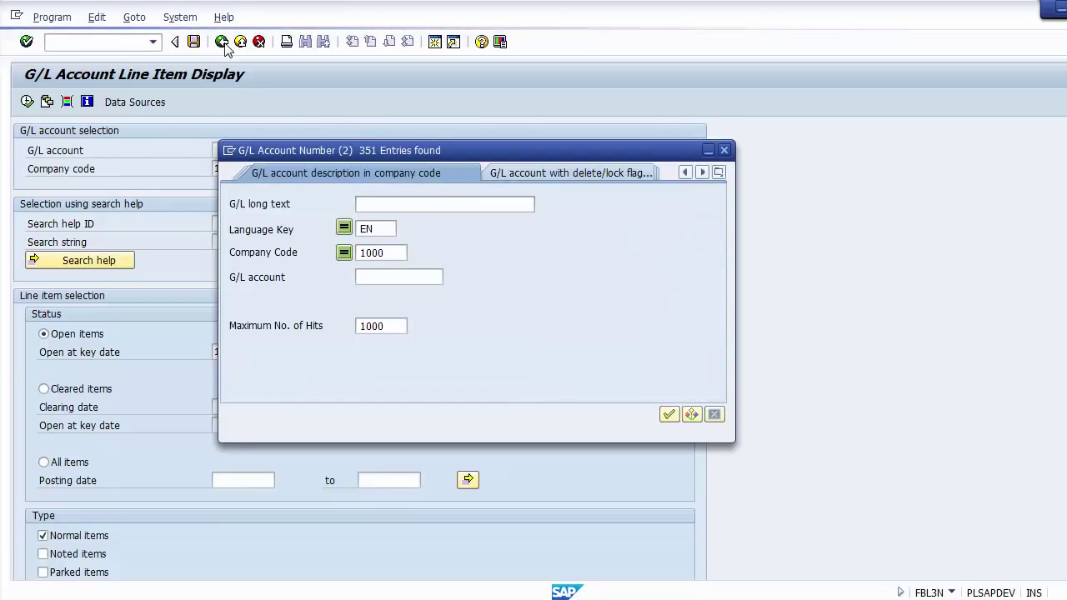
key("Return")
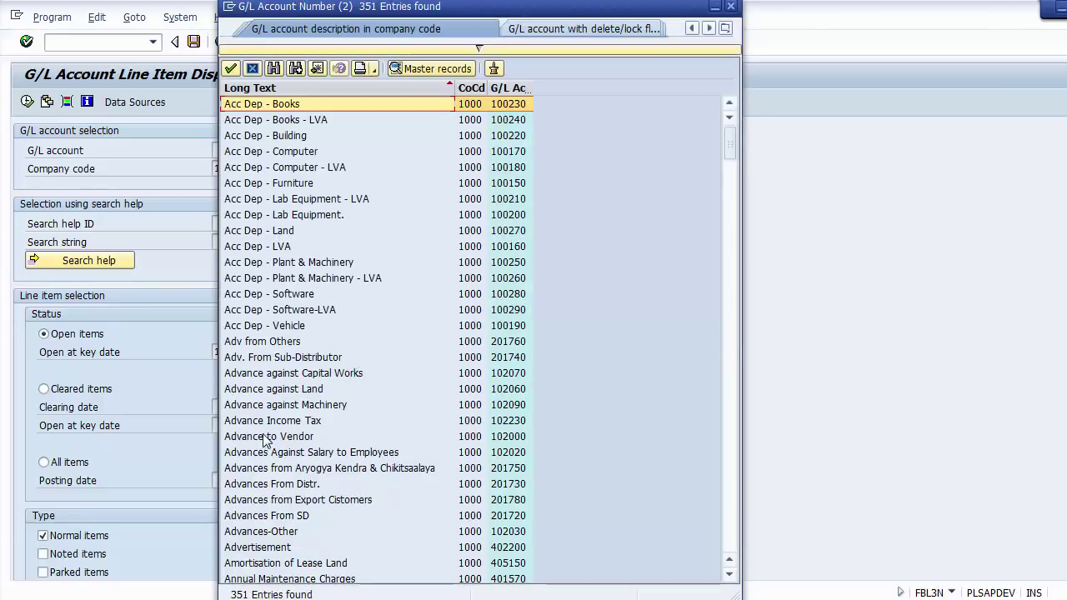
Choose the AXIS CA Outgoing account as the G/L account and display its open line items.
key("Page_Down")
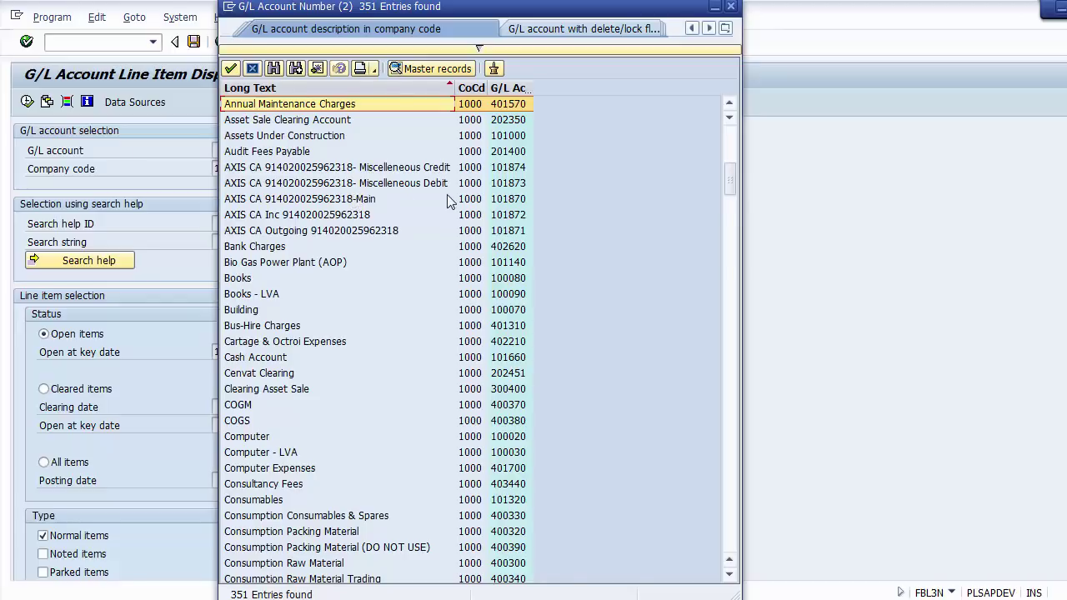
left_click(363, 204)
left_click(358, 216)
double_click(355, 229)
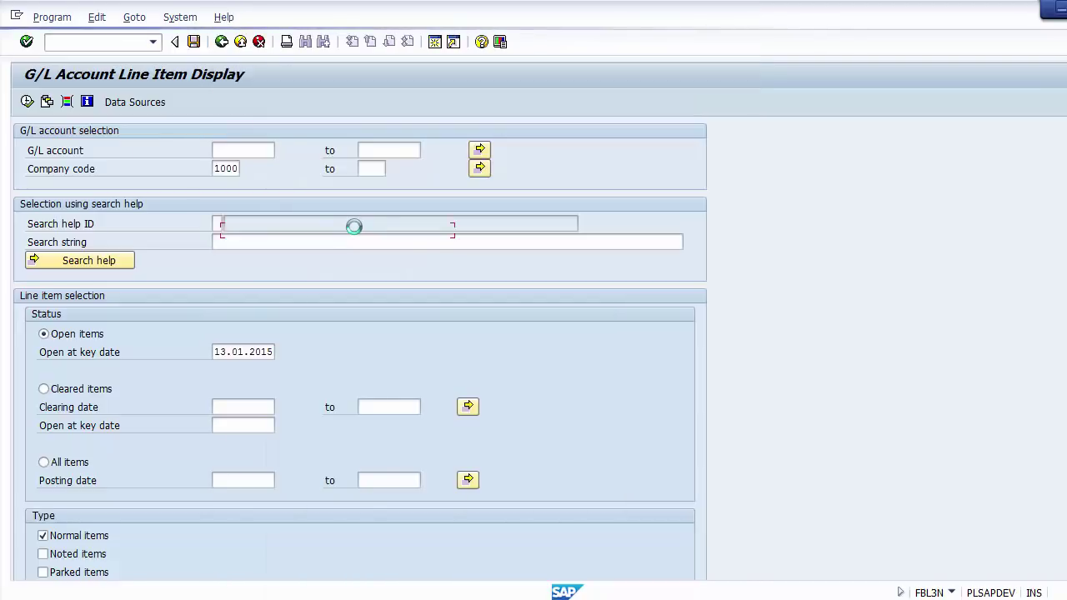
left_click(27, 101)
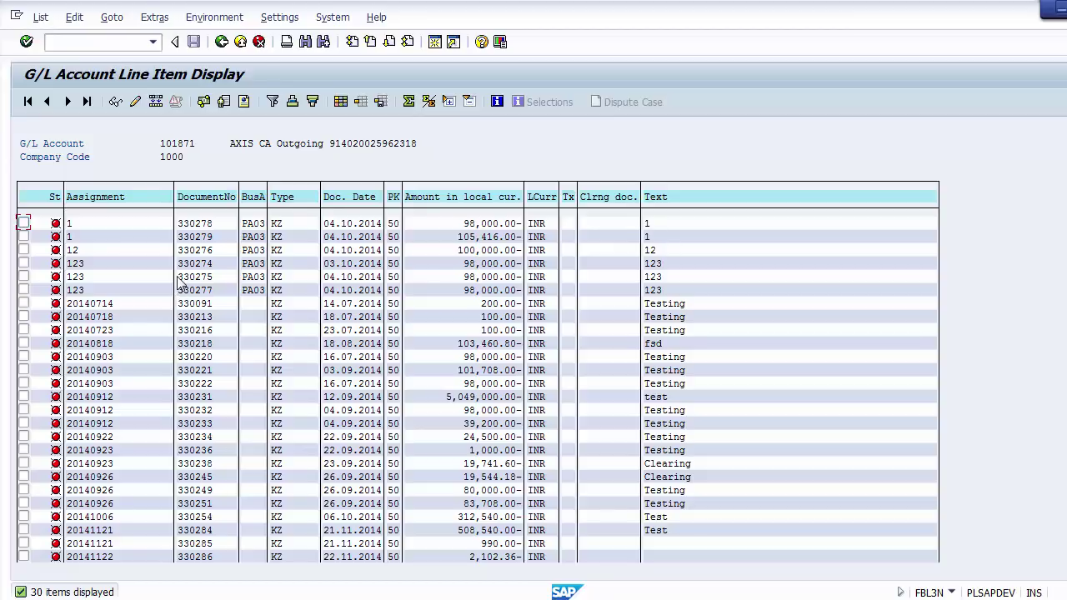
Copy the block of document numbers from 330275 through 330221 in the line item list.
key("ctrl+y")
left_click_drag(178, 277, 224, 376)
key("ctrl+c")
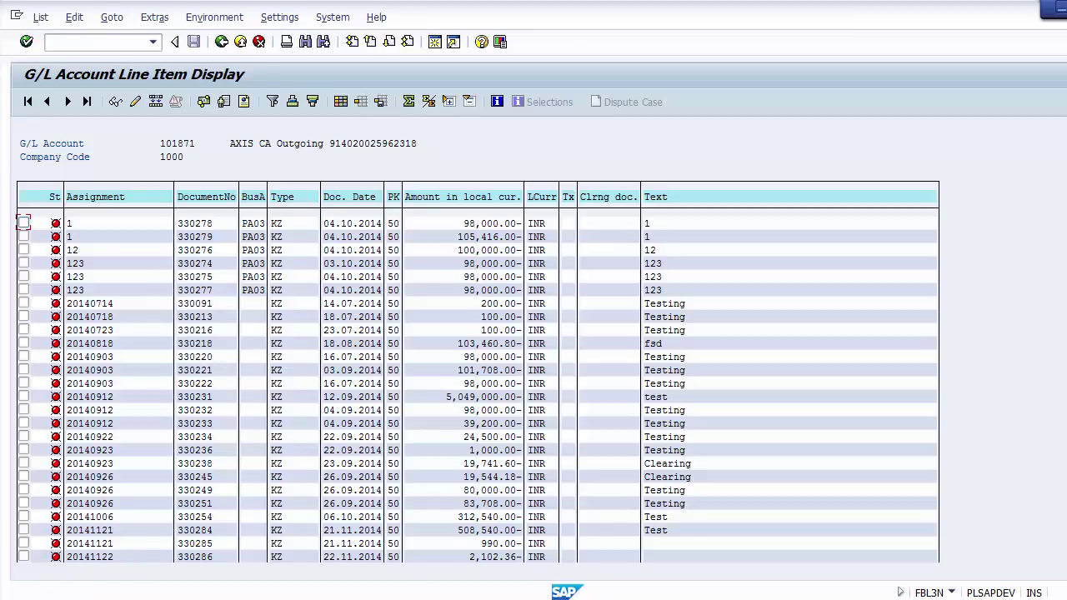
Back in the BSEG session, replace all Document Number selection values with the copied numbers and display the matching entries.
key("alt+Tab")
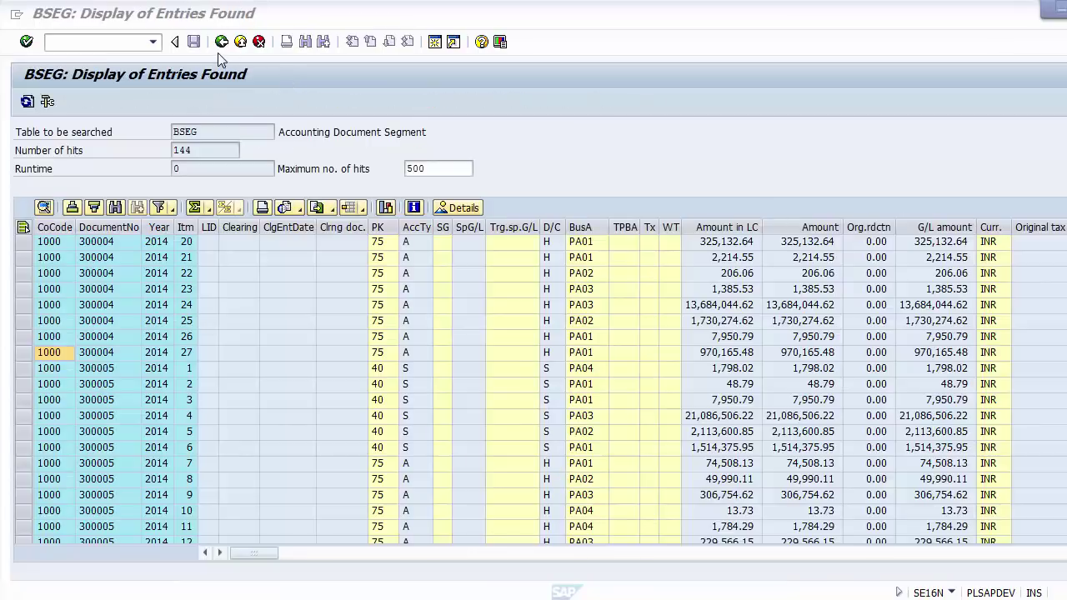
left_click(222, 41)
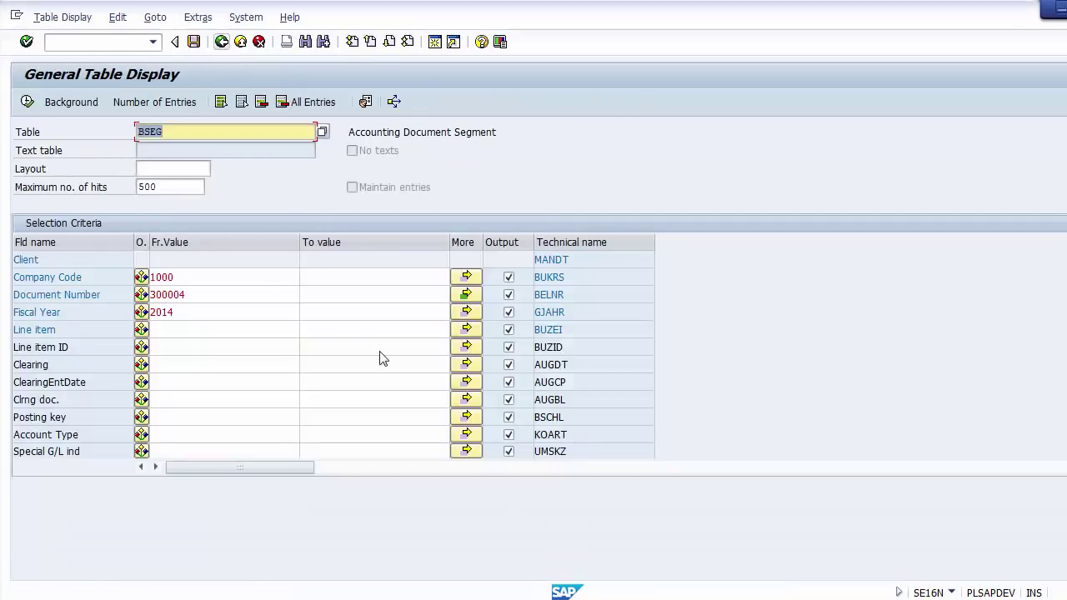
left_click(467, 296)
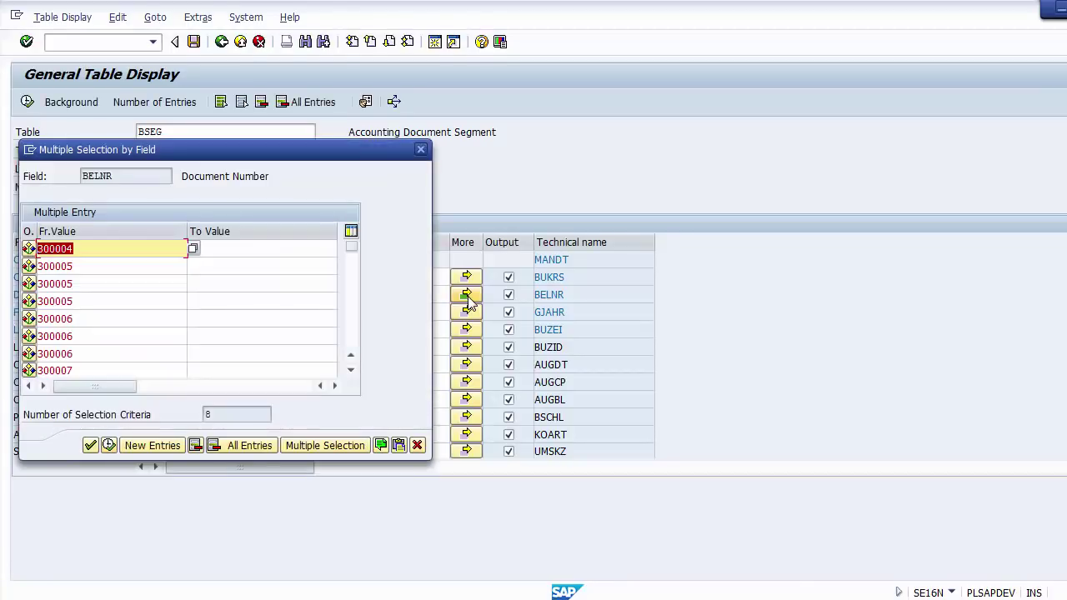
left_click(229, 448)
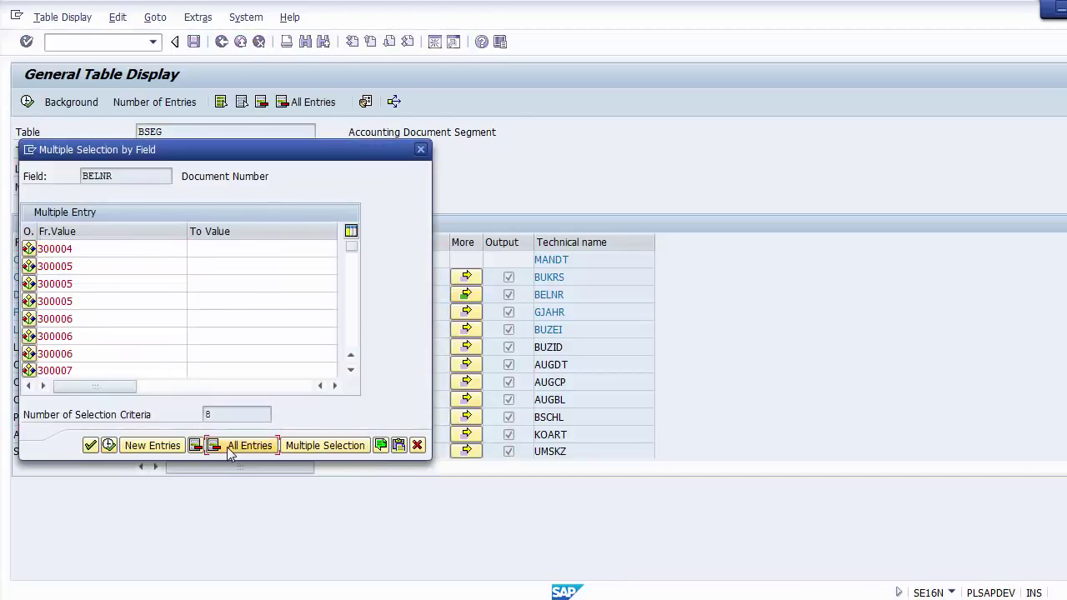
left_click(399, 445)
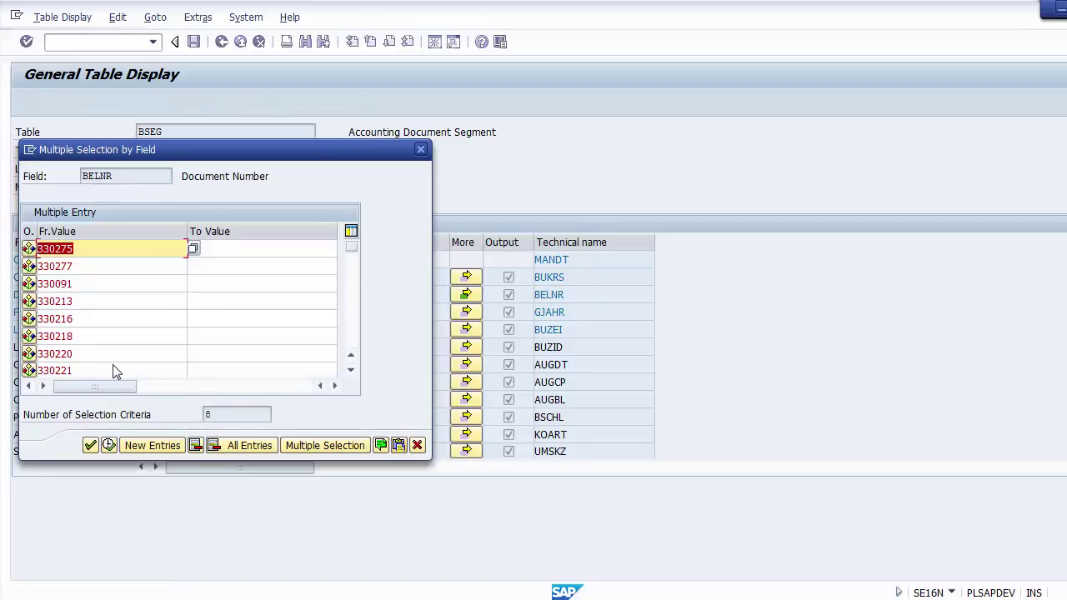
left_click(108, 446)
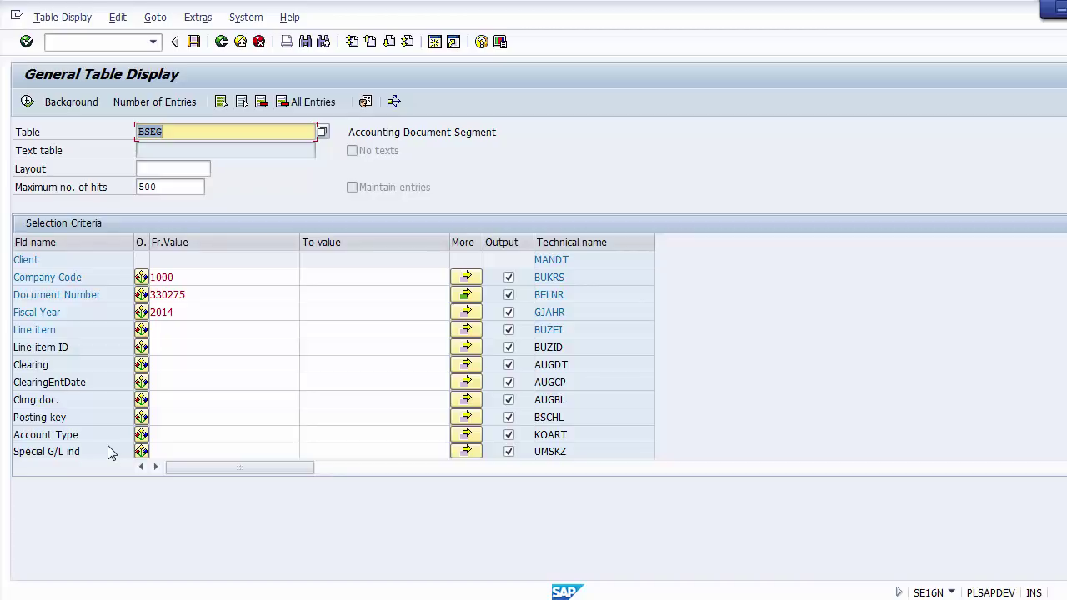
left_click(26, 101)
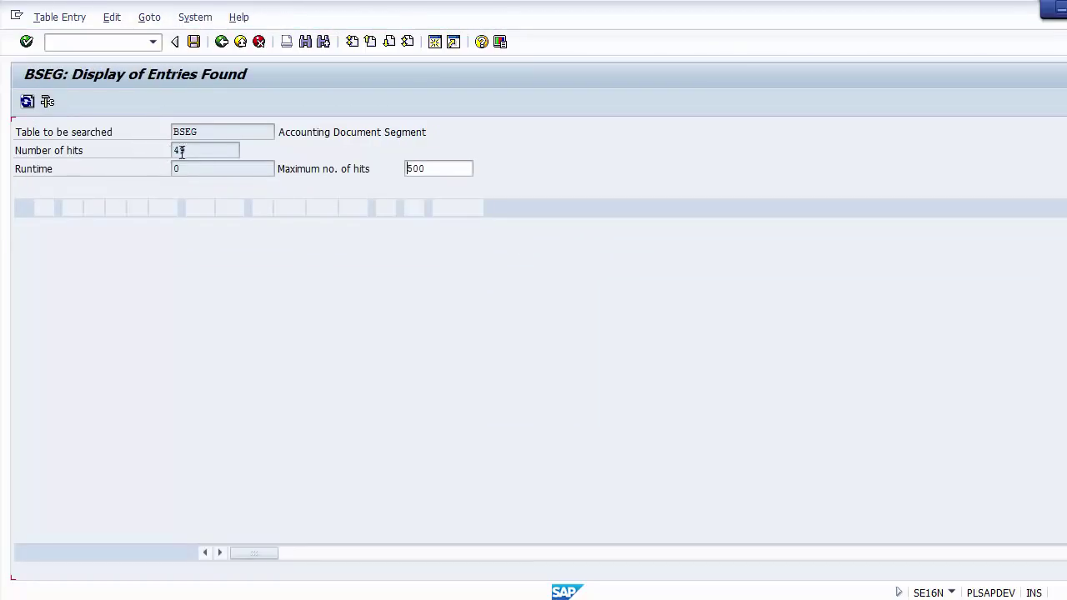
Examine the number of hits and the line item numbers of document 330091 in the BSEG results.
left_click_drag(193, 149, 161, 149)
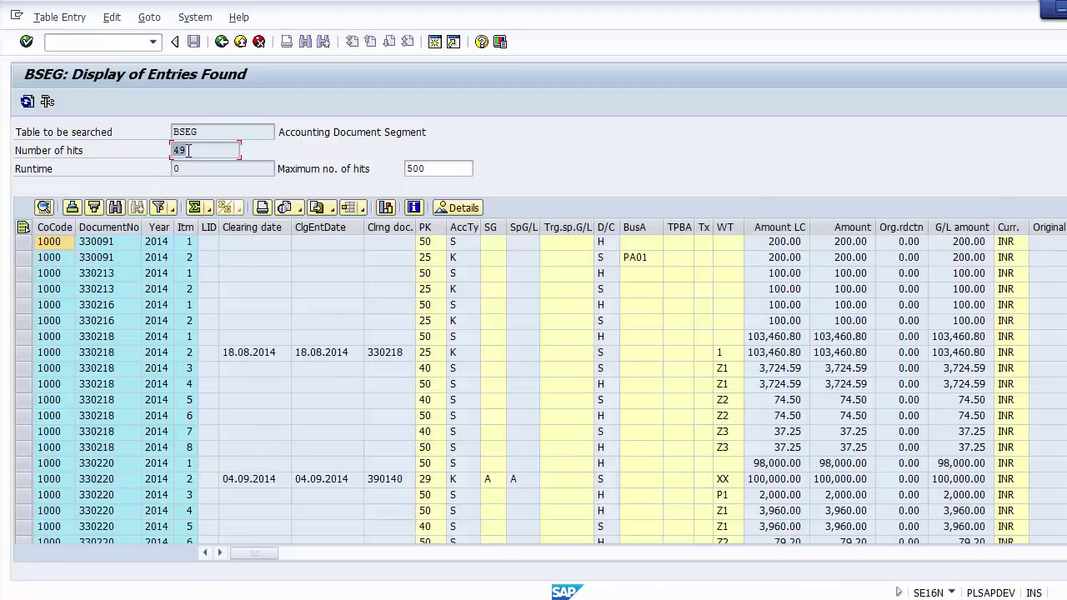
left_click(87, 253)
left_click(86, 247)
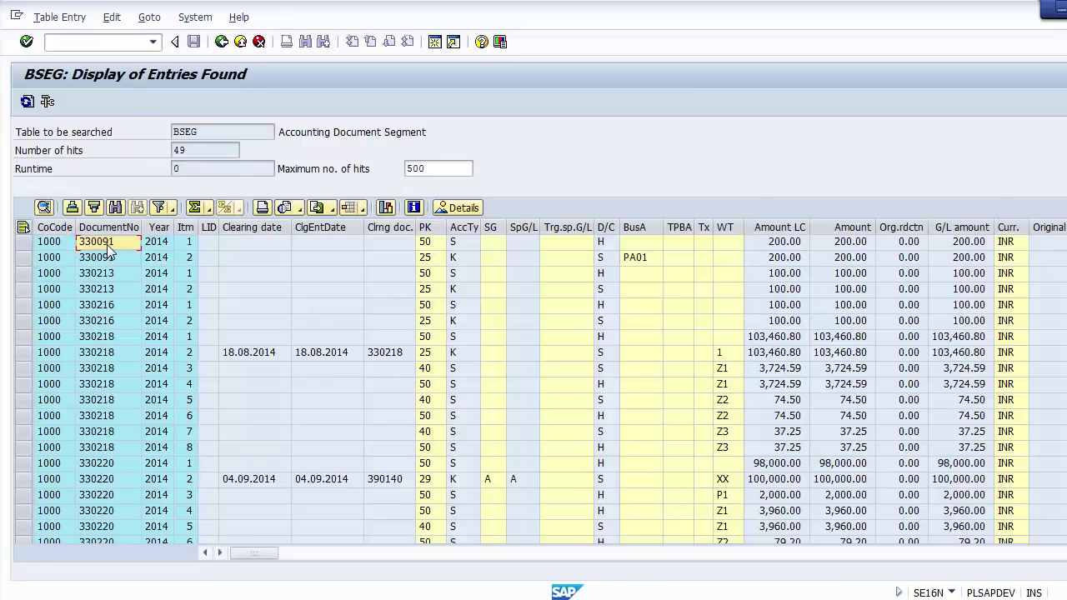
left_click(98, 255)
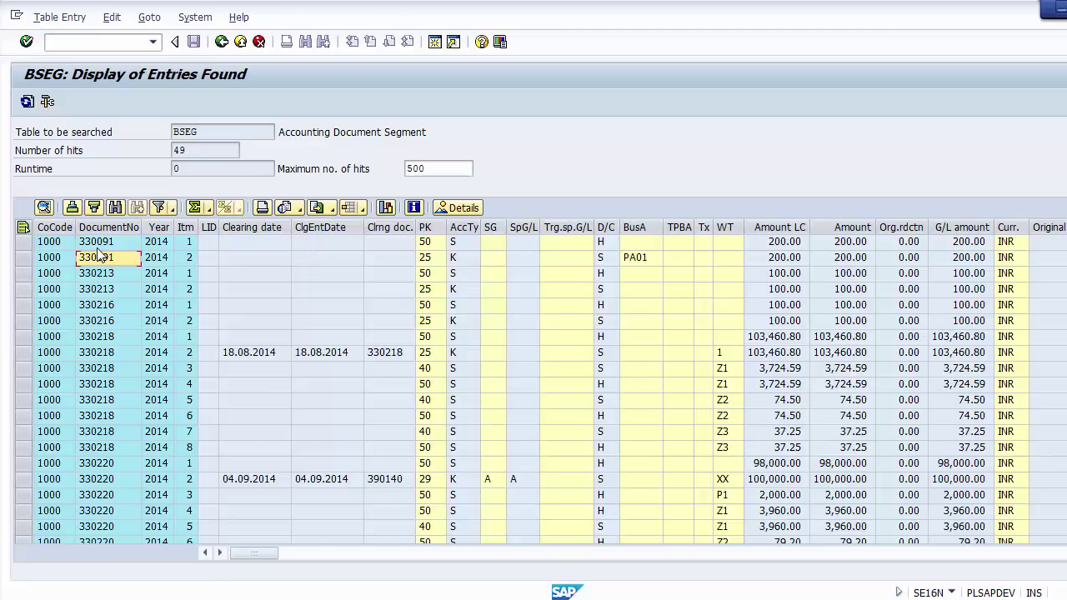
left_click(98, 248)
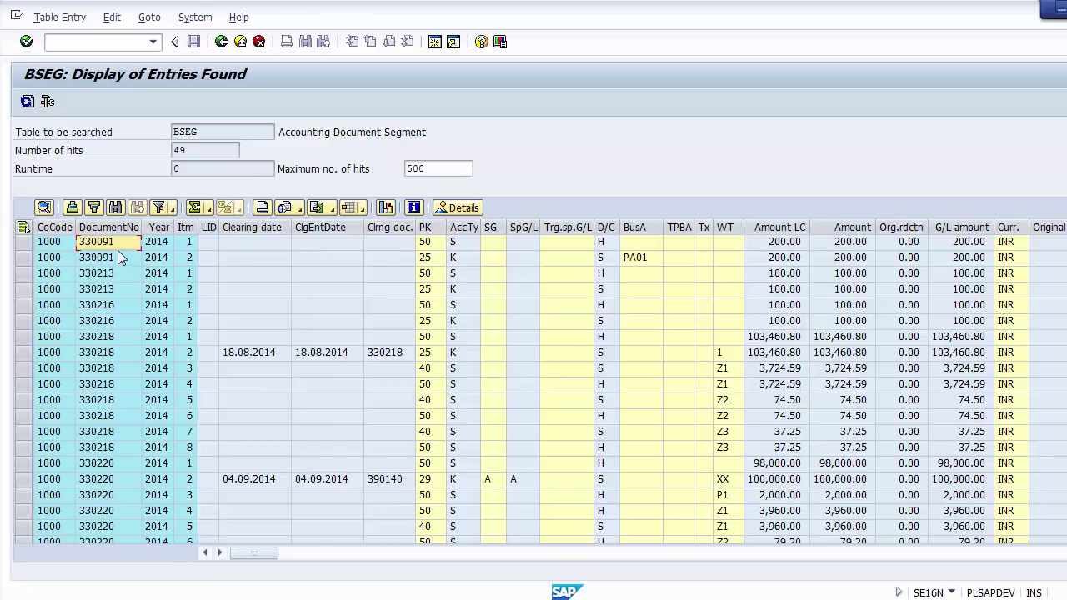
left_click(121, 258)
left_click(121, 244)
left_click(188, 243)
left_click(189, 258)
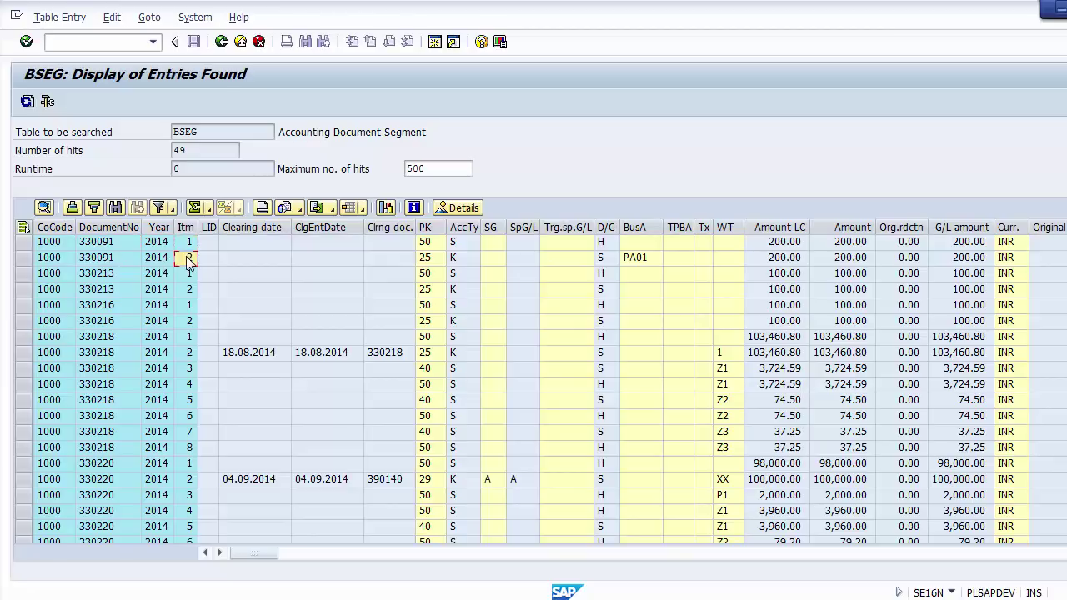
Examine the posting keys and account types of the two line items of document 330091.
double_click(429, 247)
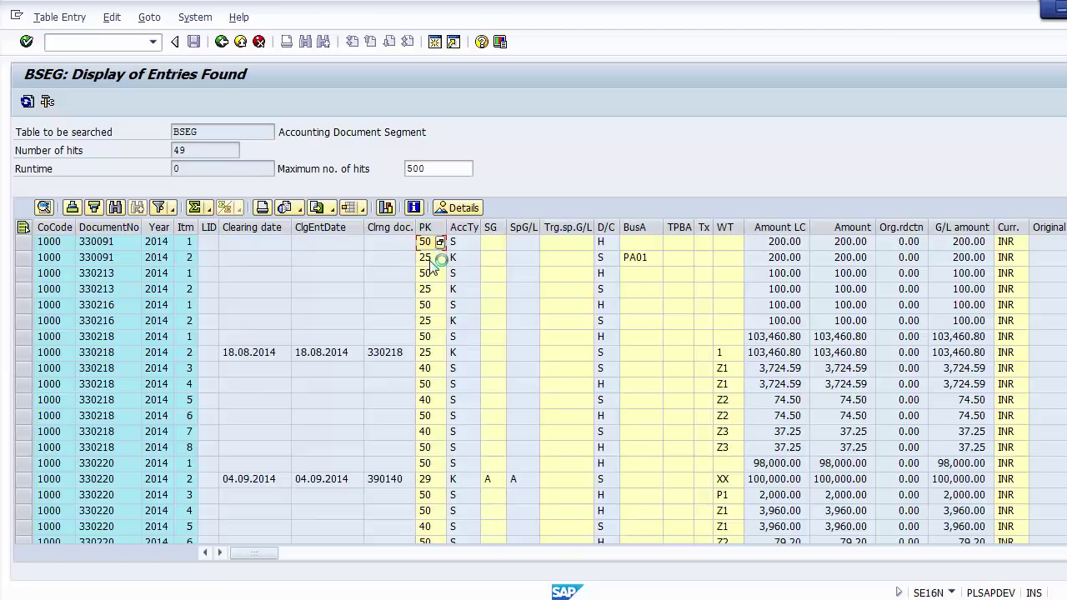
left_click(431, 259)
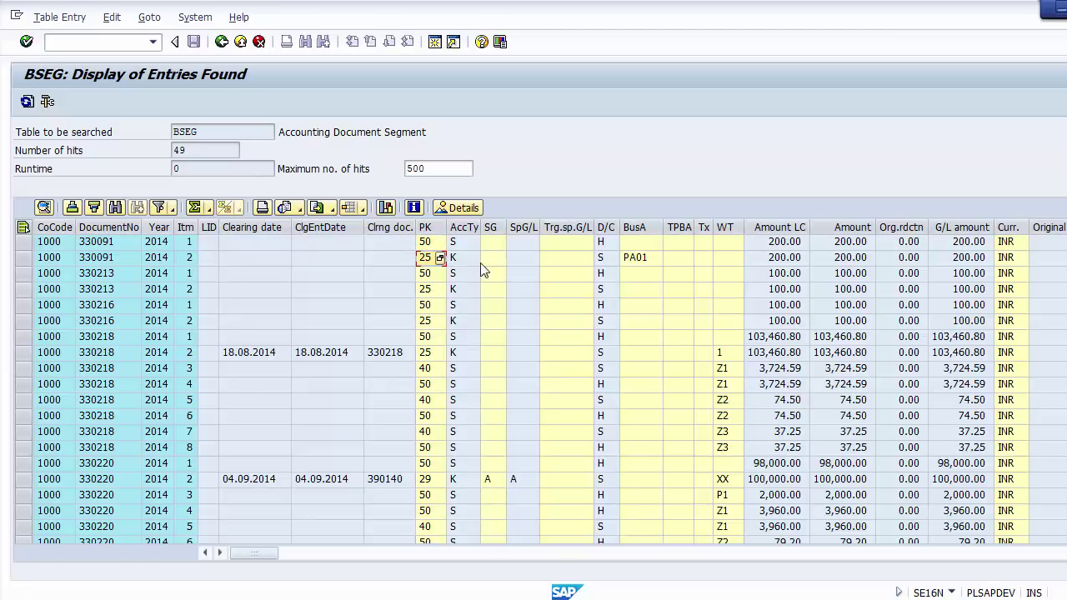
left_click(468, 262)
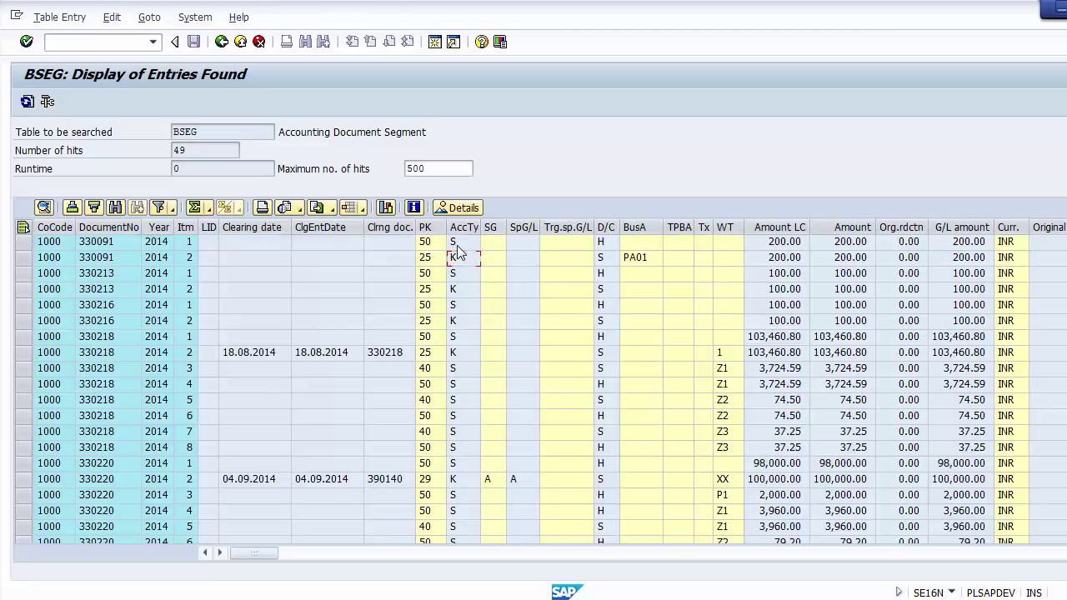
left_click(457, 247)
Look up the meanings of the Debit/Credit indicator values H and S from the first line item, then close the list.
left_click(638, 263)
key("Left")
key("Up")
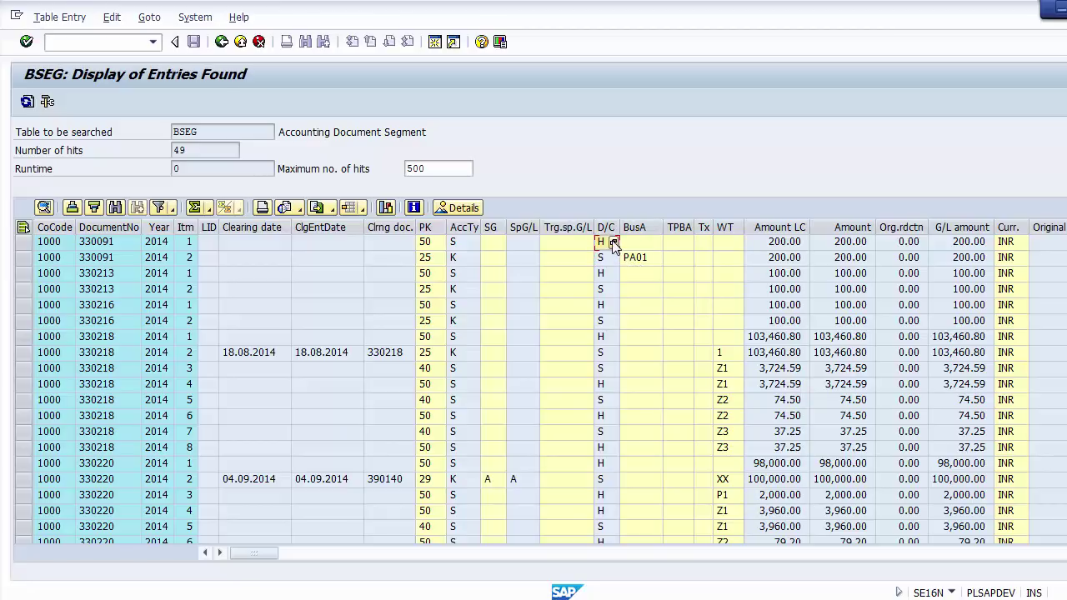
left_click(614, 242)
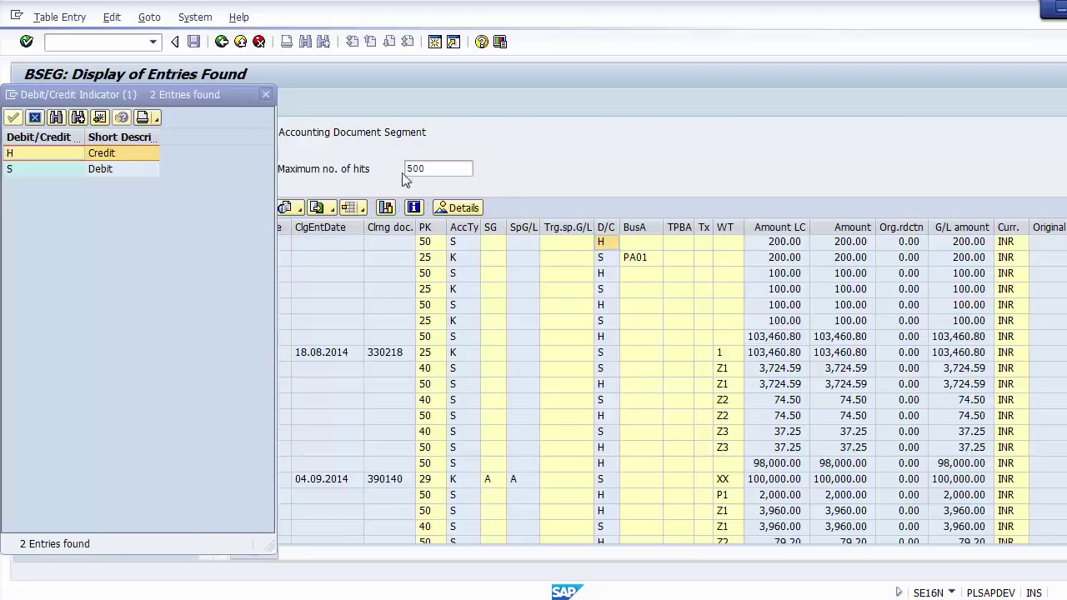
left_click(122, 155)
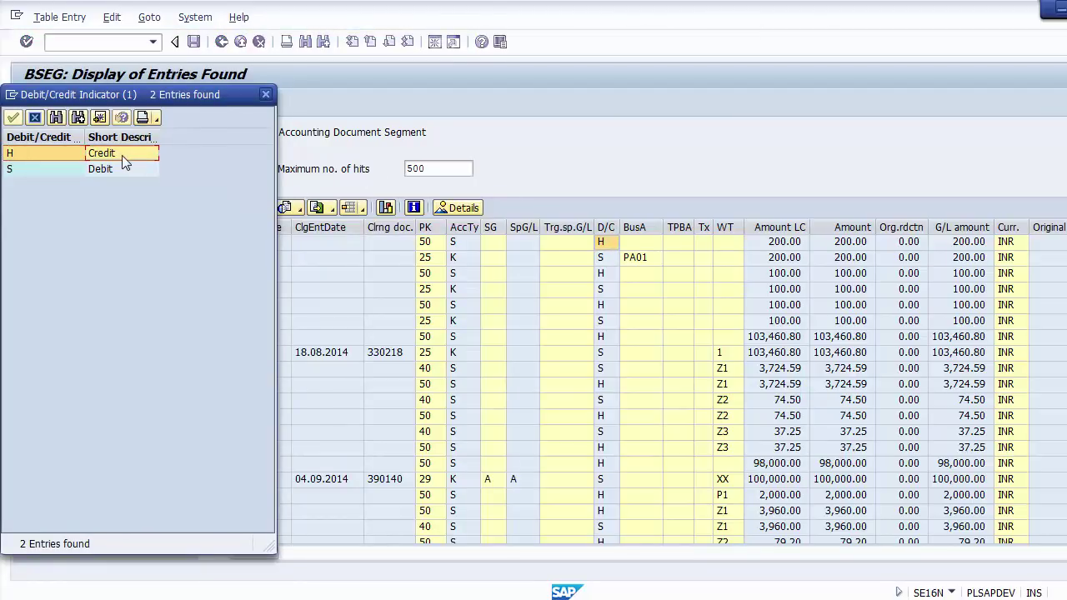
left_click(106, 166)
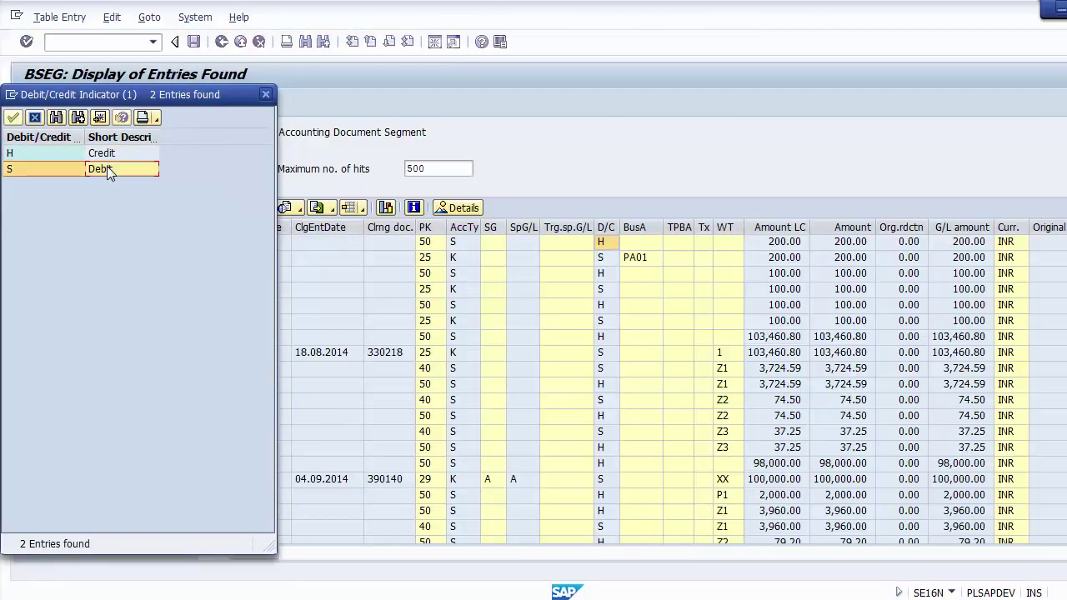
left_click(266, 95)
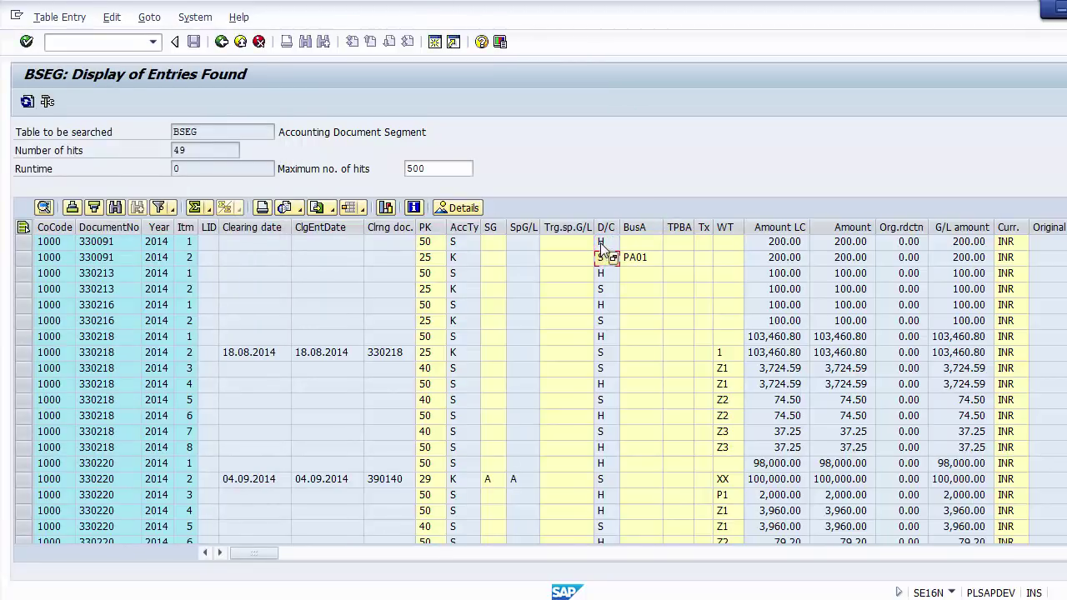
Compare the posting key and account type of document 330091's first line item with the account type of its second.
left_click(457, 244)
left_click(432, 245)
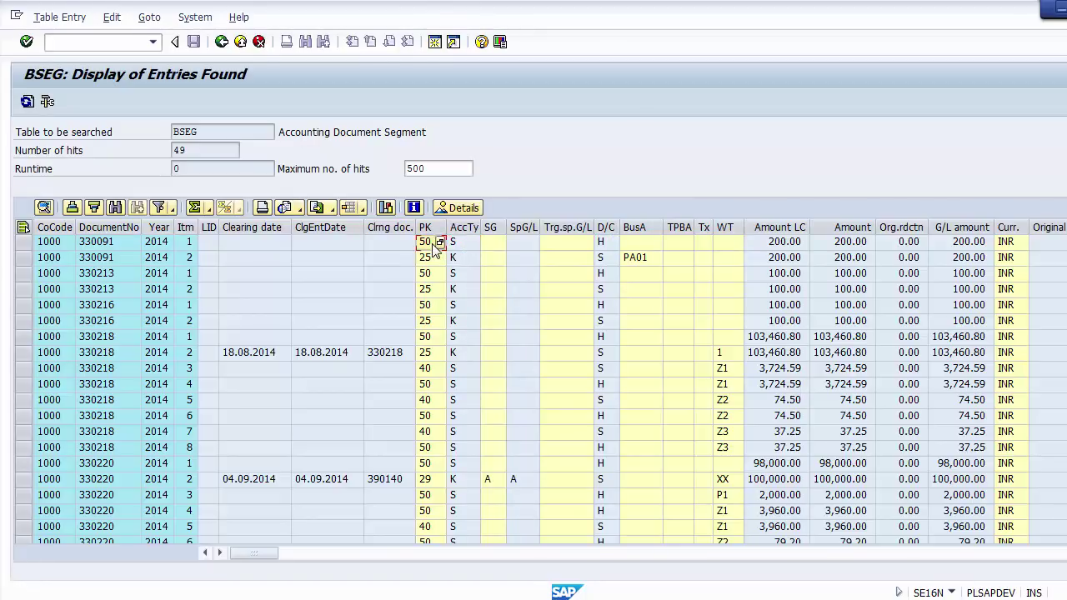
left_click(469, 244)
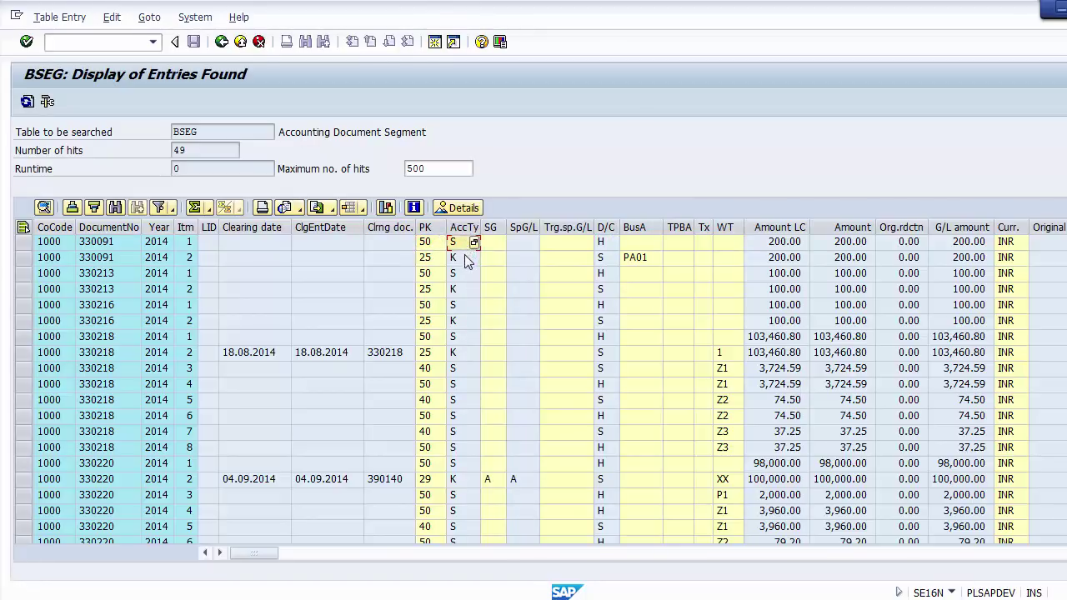
left_click(463, 261)
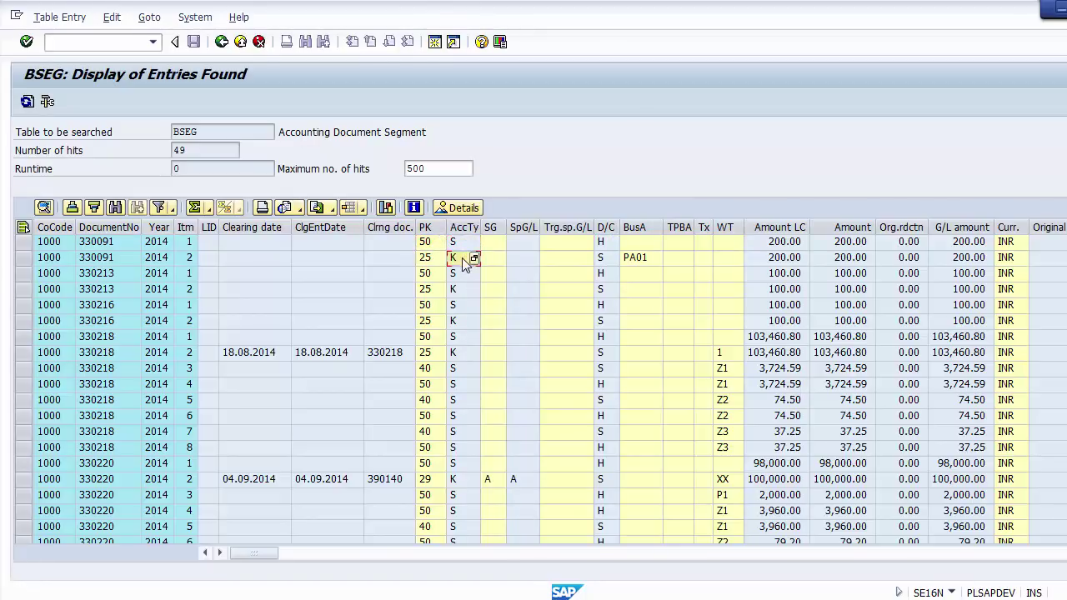
Examine the Debit/Credit indicator, business area and local currency amount of document 330091's second line item.
left_click(607, 260)
key("Tab")
key("Tab")
key("Tab")
key("Tab")
key("Tab")
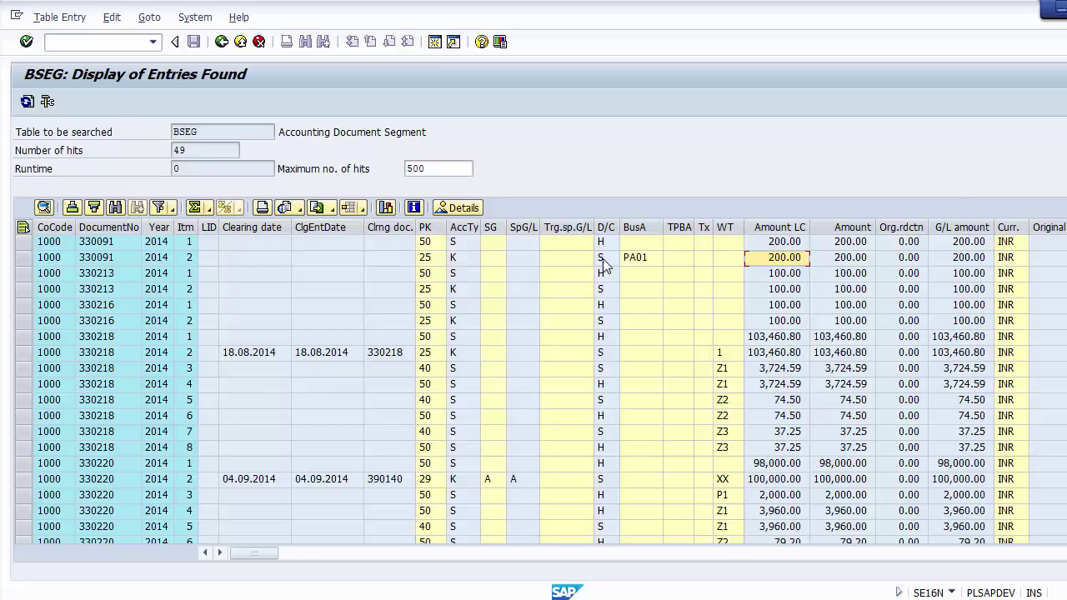
Compare the withholding tax codes of the line items from document 330091 down through document 330218.
key("Left")
key("Left")
key("Up")
key("Down")
key("Right")
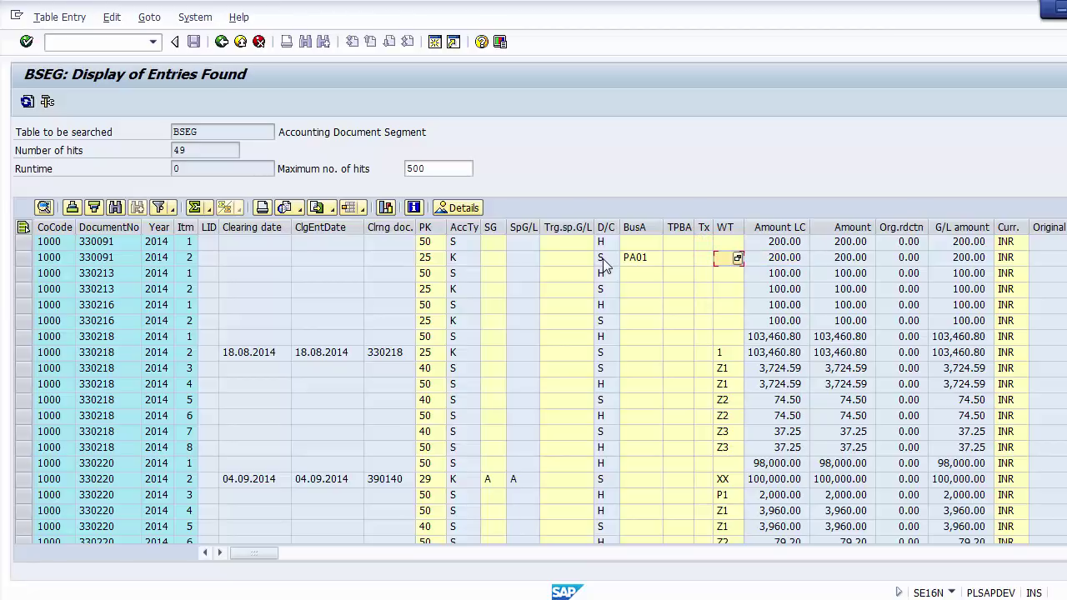
key("Down")
key("Down")
key("Down")
key("Down")
key("Down")
key("Down")
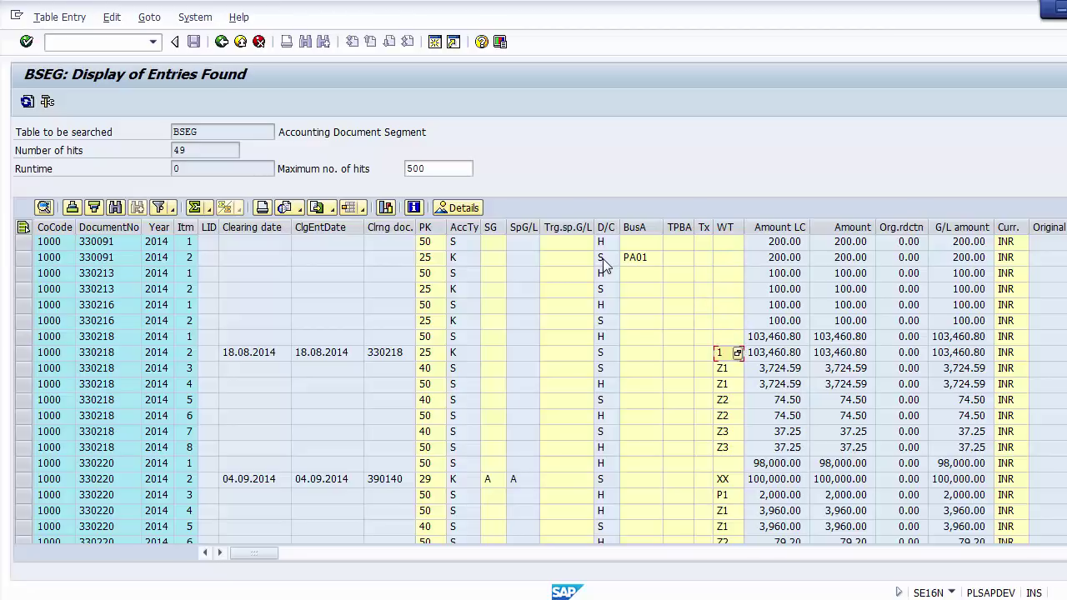
key("Down")
key("Down")
key("Down")
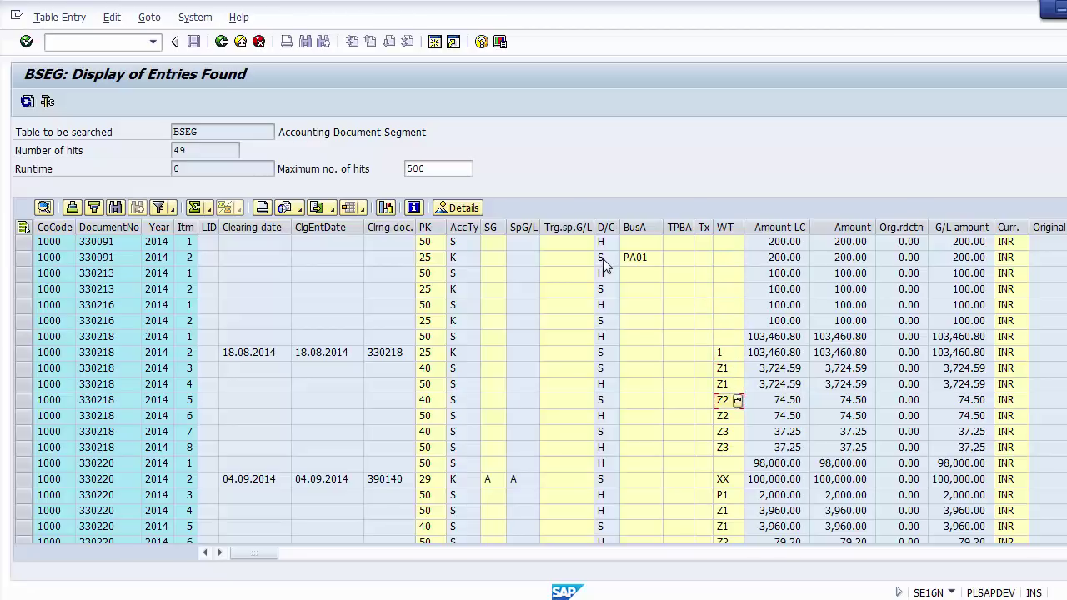
key("Up")
key("Up")
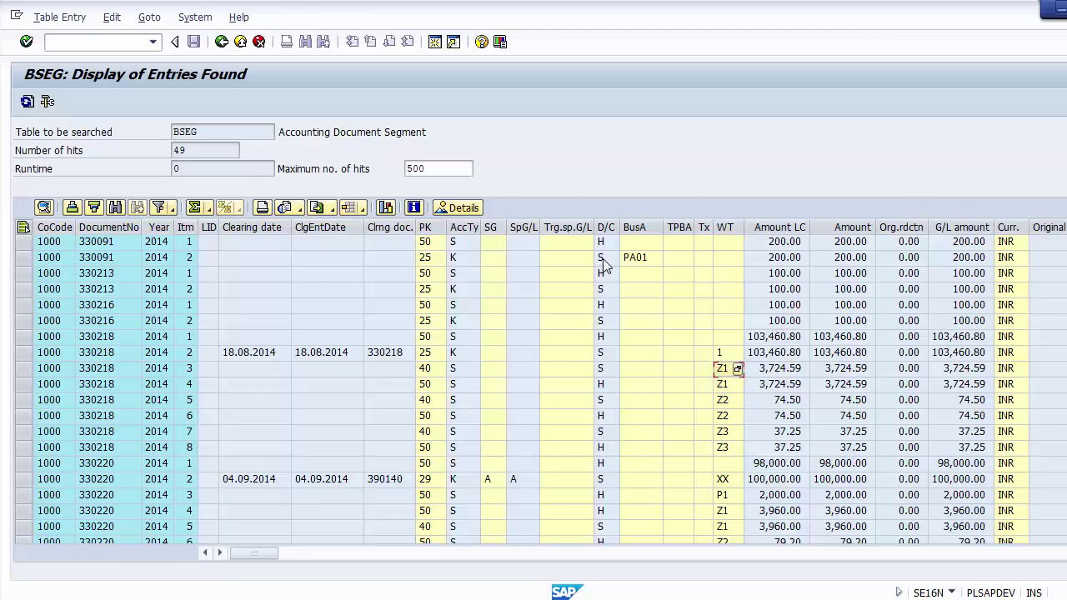
Review the amount, currency, original tax base and tax columns for line item 4 of document 330218.
key("Down")
key("Right")
key("Right")
key("Right")
key("Right")
key("Right")
key("Right")
key("Right")
key("Right")
key("Right")
key("Right")
key("Right")
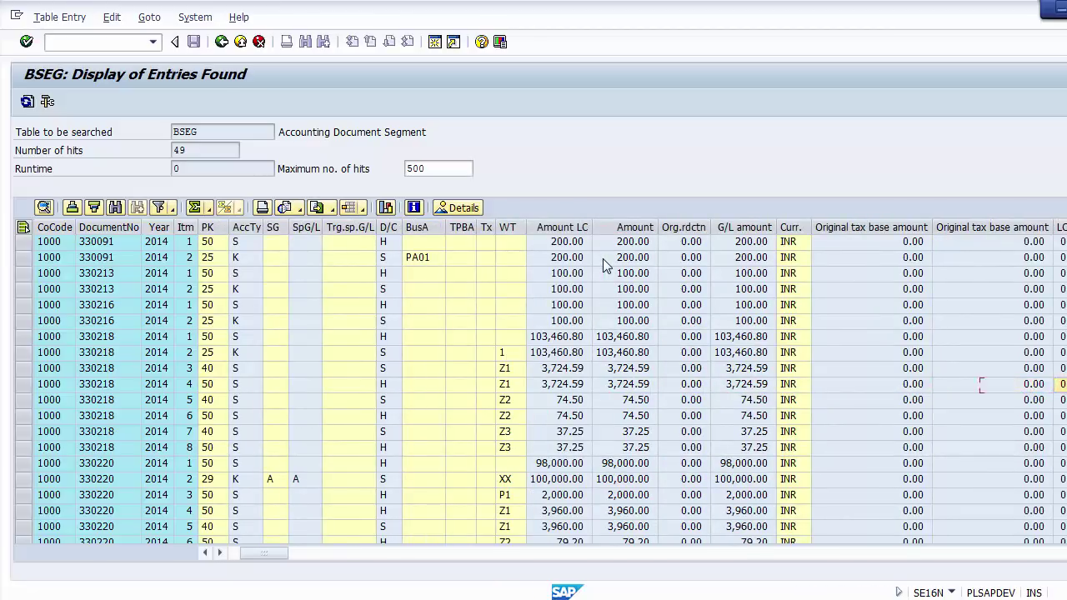
key("Right")
key("Right")
key("Right")
key("Right")
key("Right")
key("Right")
key("Right")
key("Right")
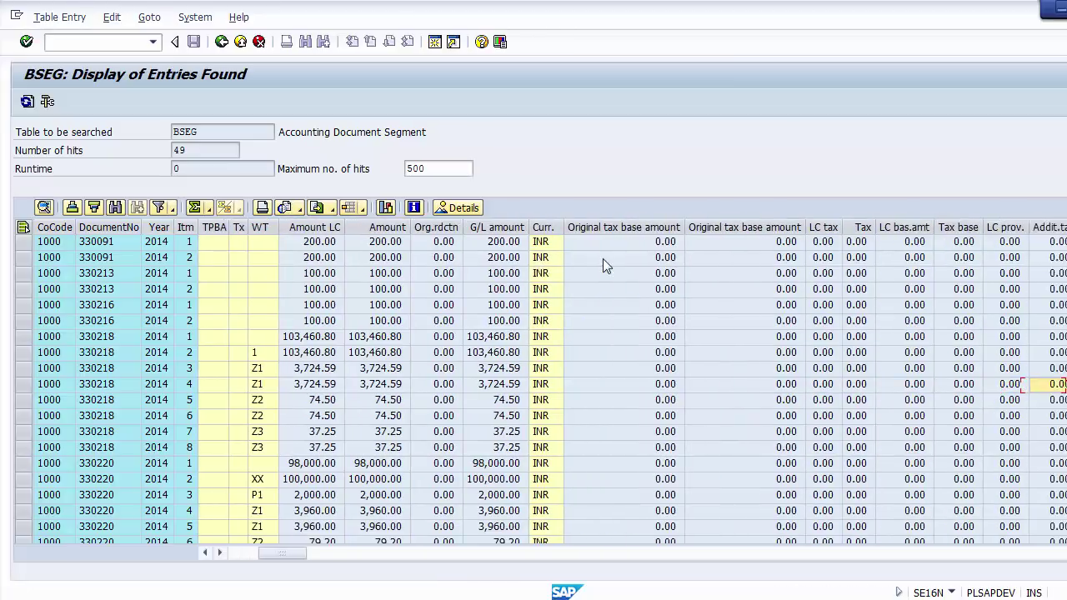
Examine the transaction keys and withholding tax base amount on the line items of document 330218.
key("Left")
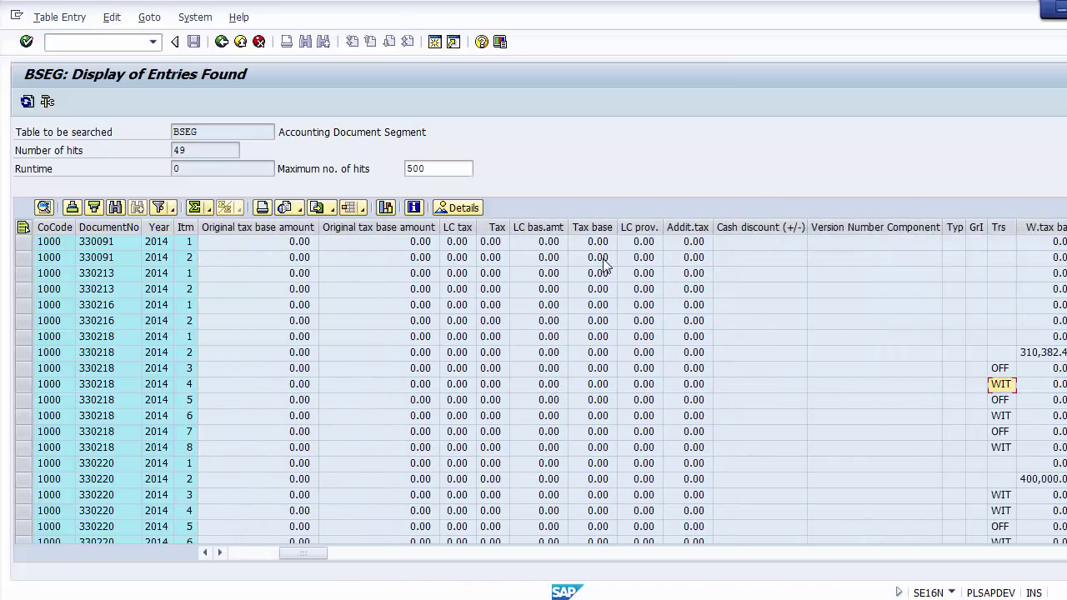
key("Right")
key("Right")
key("Right")
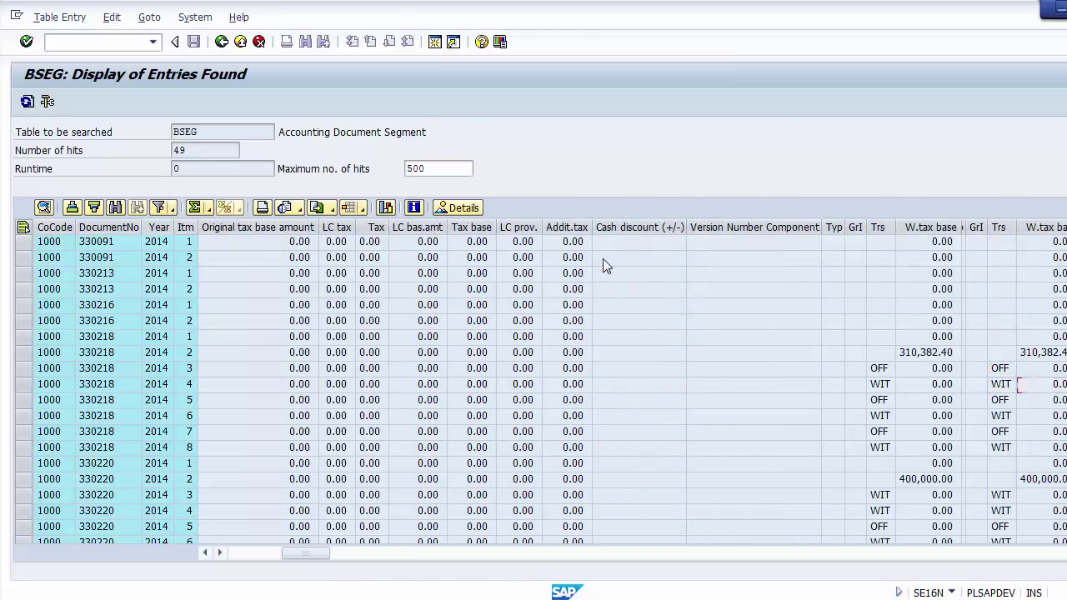
key("Left")
key("Left")
key("Up")
key("Up")
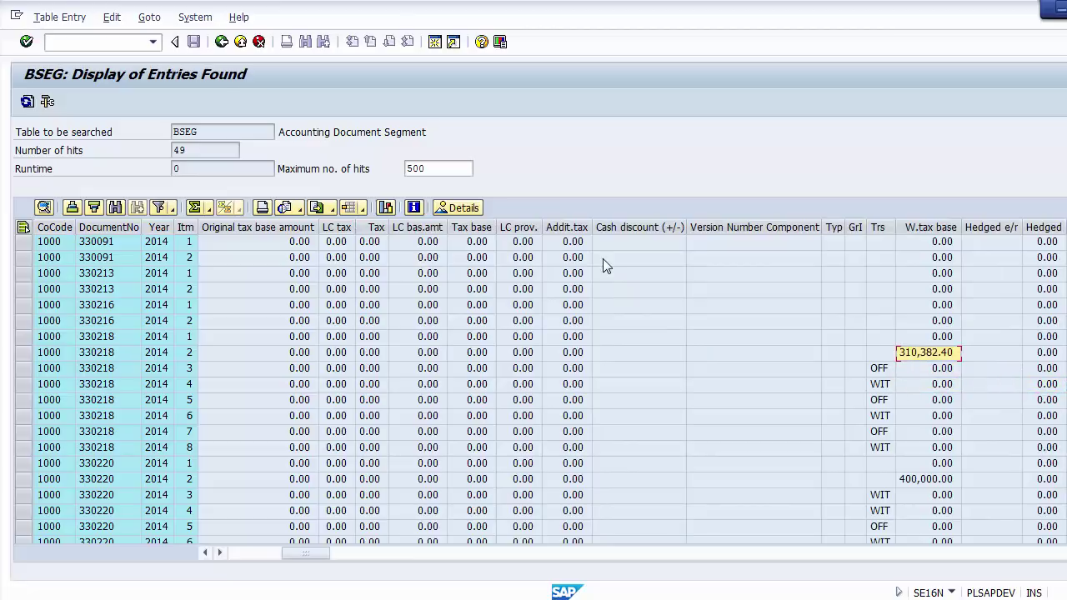
Examine the hedging, valuation difference and value date columns for the first two line items of document 330218.
key("Right")
key("Right")
key("Right")
key("Right")
key("Right")
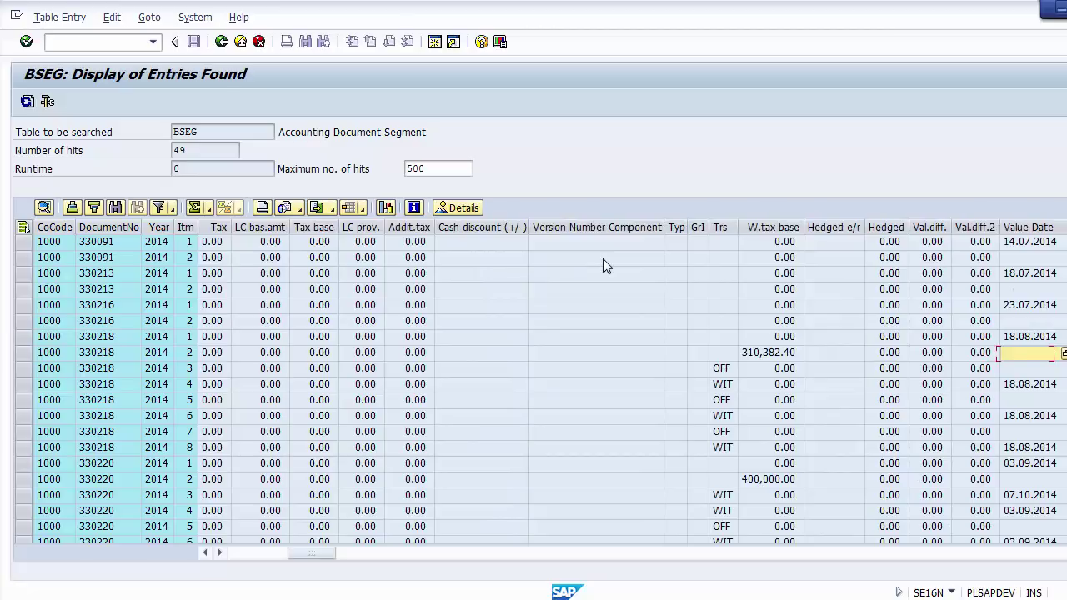
key("Up")
key("Right")
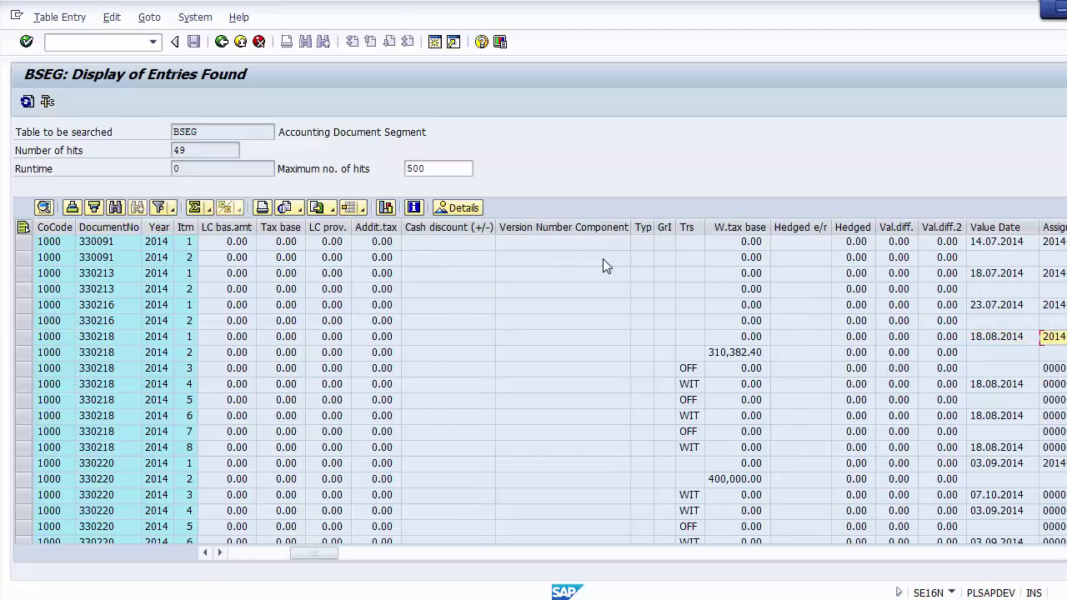
Examine the assignment and text values on the first three line items of document 330218.
key("Down")
key("Down")
key("Right")
key("Right")
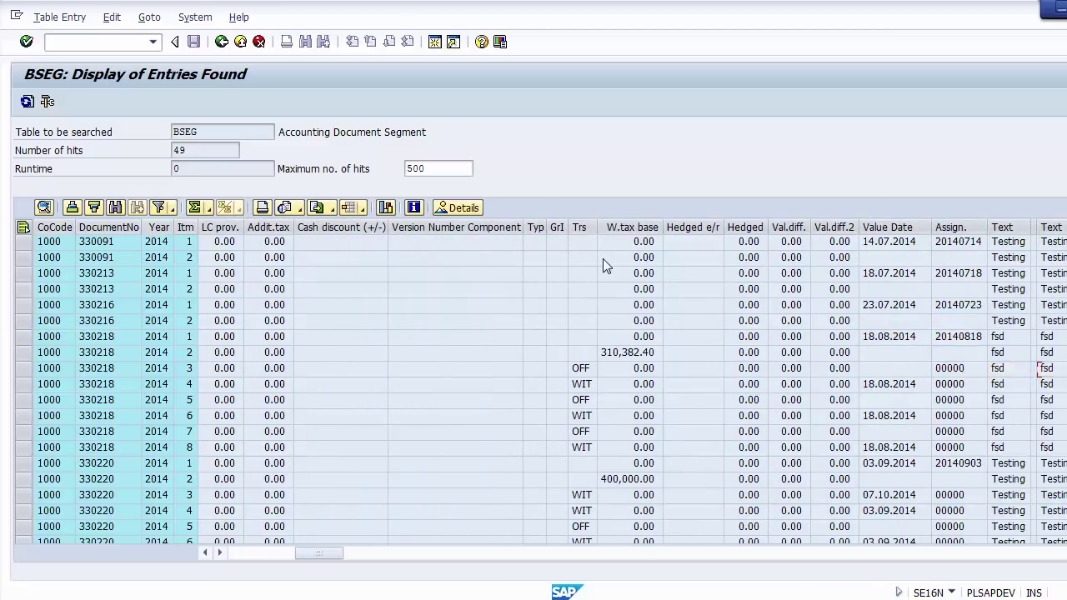
key("Left")
key("Up")
key("Up")
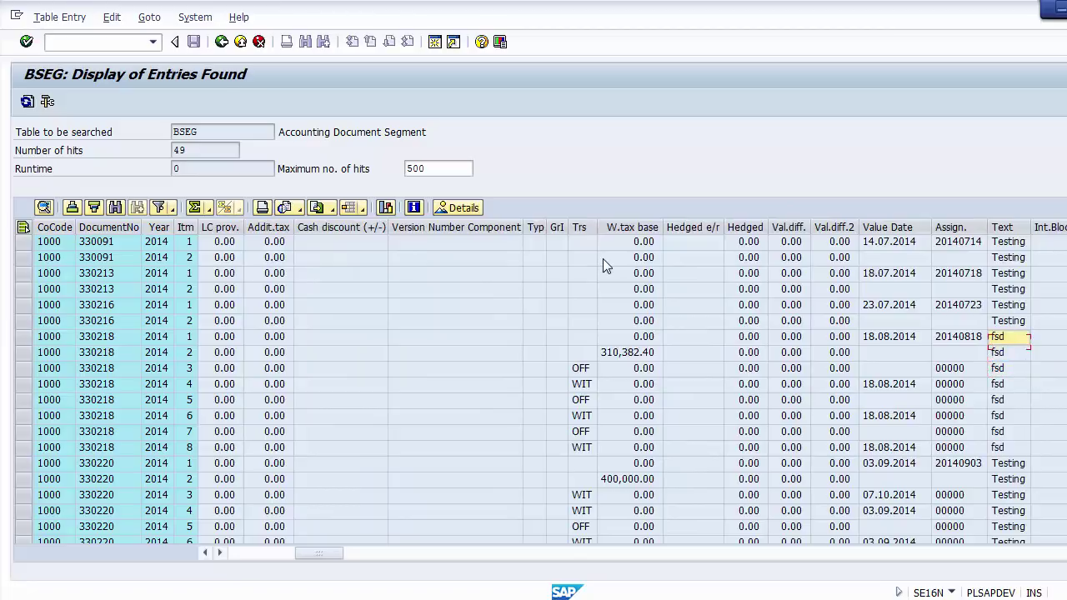
Review the transaction type, planning, CO area and cost center columns for document 330216's first line item.
key("Up")
key("Up")
key("Right")
key("Right")
key("Right")
key("Right")
key("Right")
key("Right")
key("Right")
key("Right")
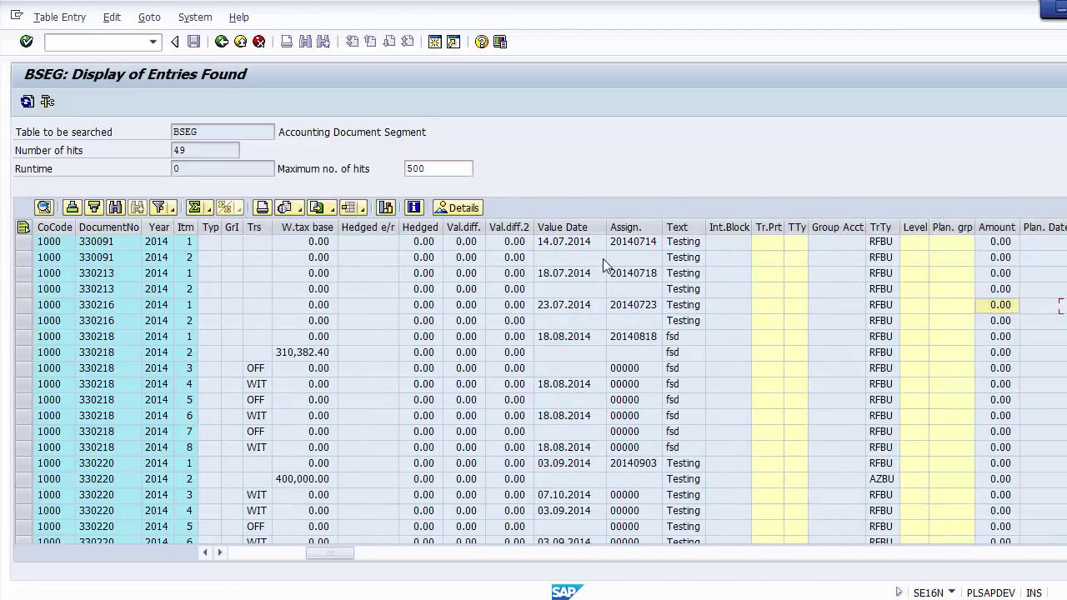
key("Right")
key("Right")
key("Right")
key("Right")
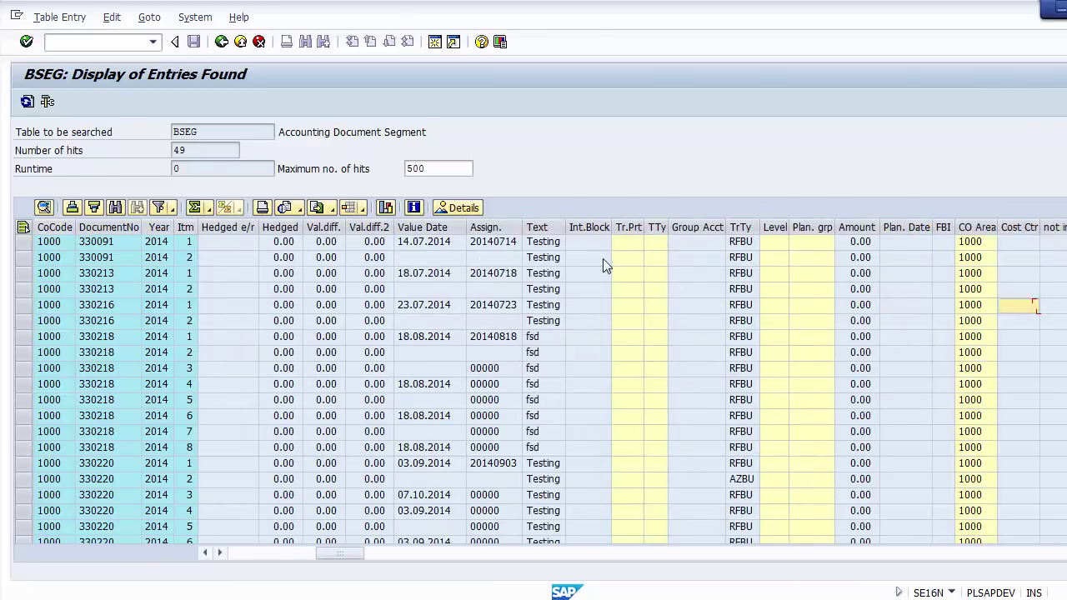
Return to document 330091's first line item and review its columns from CO area through asset subnumber.
key("Left")
key("Up")
key("Up")
key("Up")
key("Up")
key("Right")
key("Right")
key("Right")
key("Right")
key("Right")
key("Right")
key("Right")
key("Right")
key("Right")
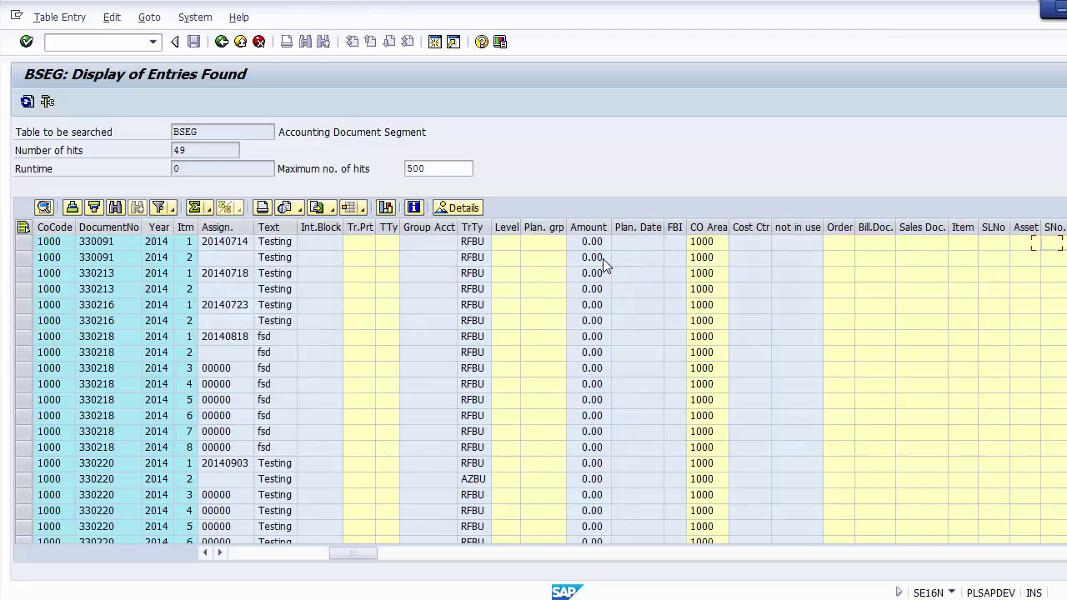
Examine the order, billing document, sales document and item fields of document 330091's first line item.
key("Left")
key("Left")
key("Left")
key("Left")
key("Left")
key("Left")
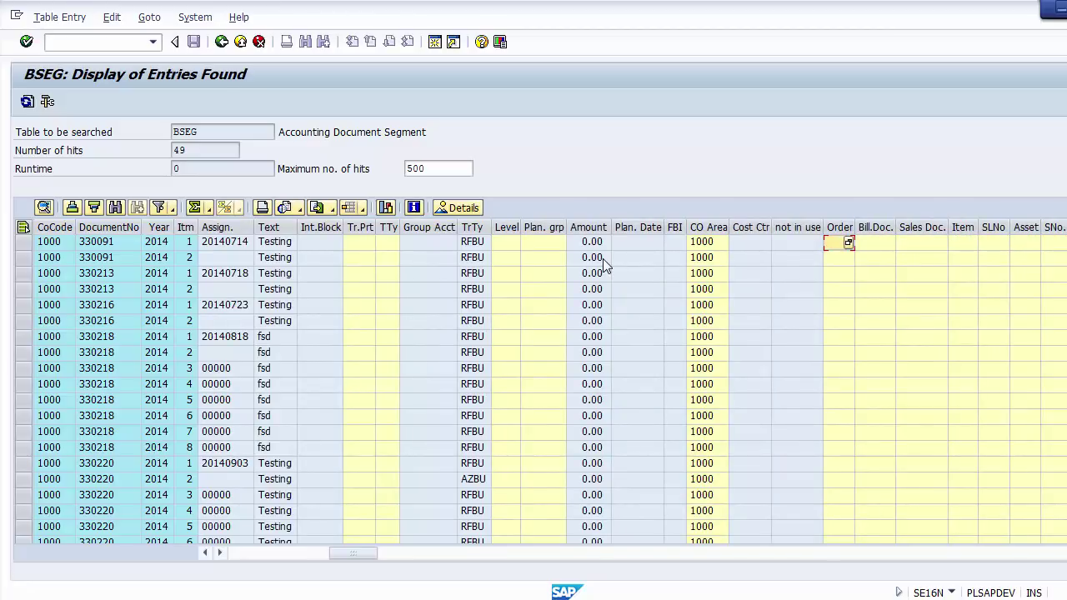
key("Right")
key("Right")
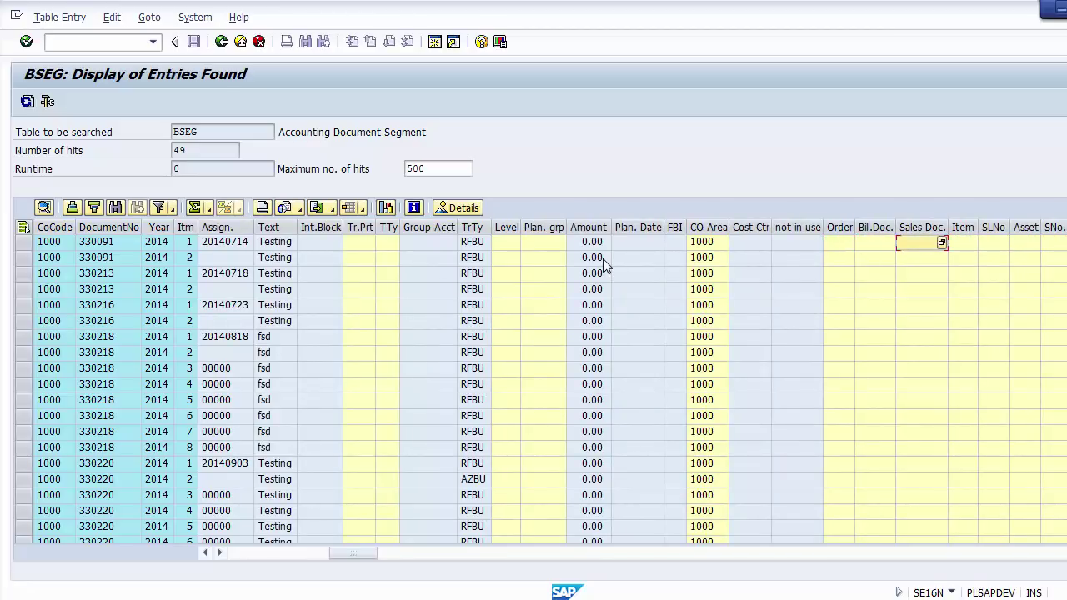
key("Right")
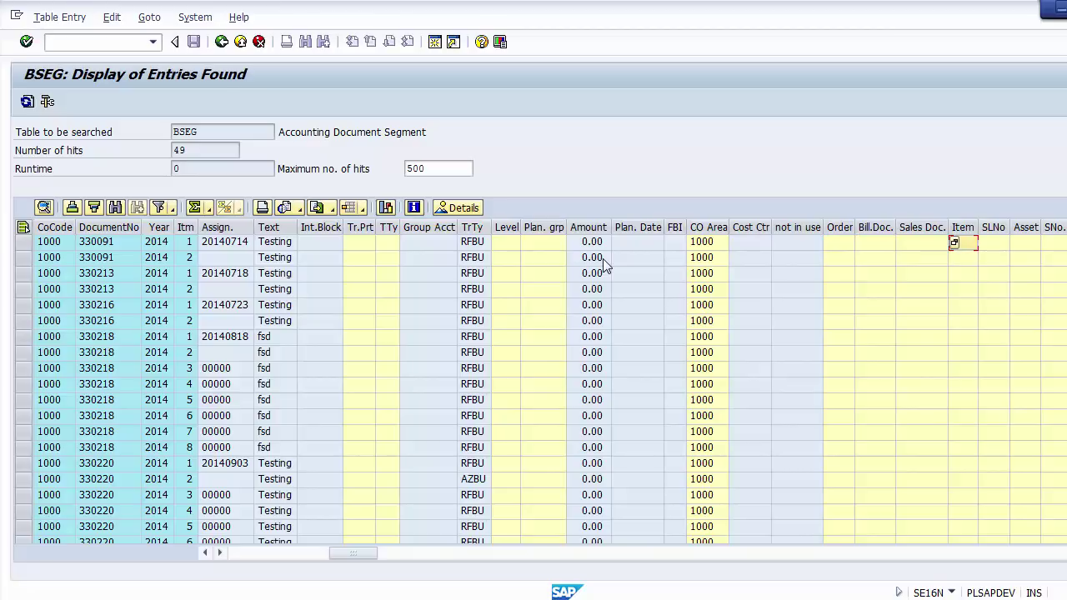
Check the sales-related fields again and examine the asset field of document 330091's first line item.
key("Left")
key("Left")
key("Right")
key("Right")
key("Right")
key("Right")
key("Left")
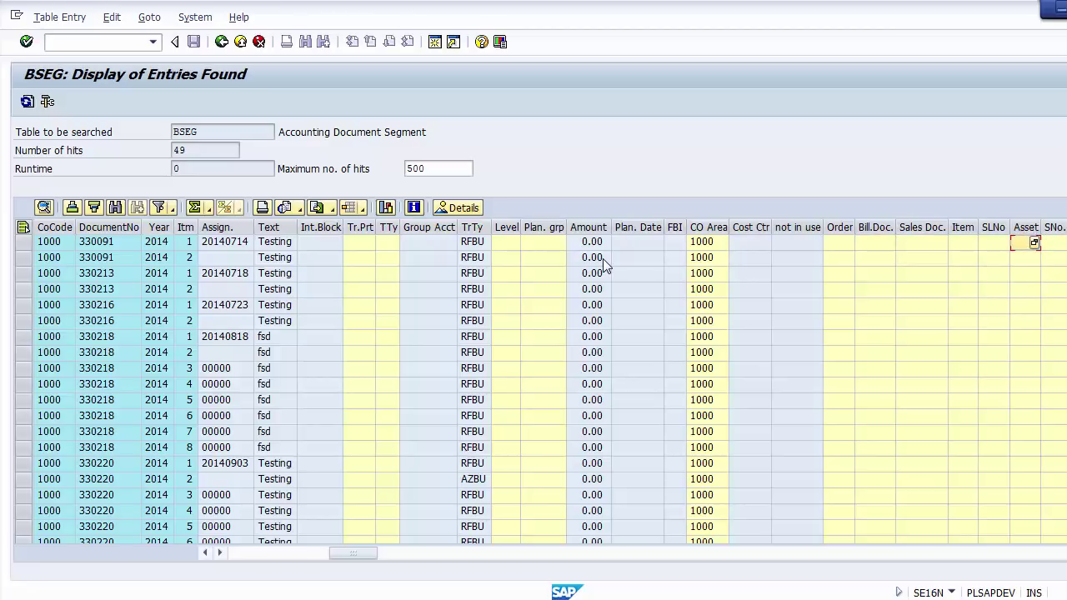
Review the asset value date, personnel number, line item display and open item management columns for document 330091's first line item.
key("Right")
key("Right")
key("Right")
key("Right")
key("Right")
key("Right")
key("Right")
key("Right")
key("Right")
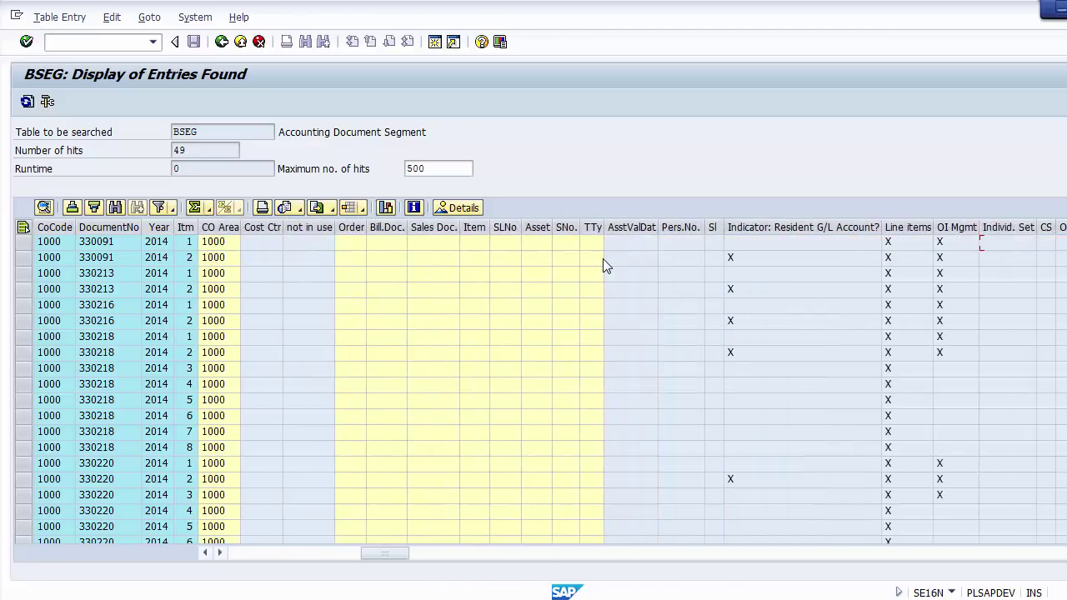
key("Right")
Examine the two G/L account columns for both line items of document 330091.
key("Left")
key("Left")
key("Left")
key("Left")
key("Left")
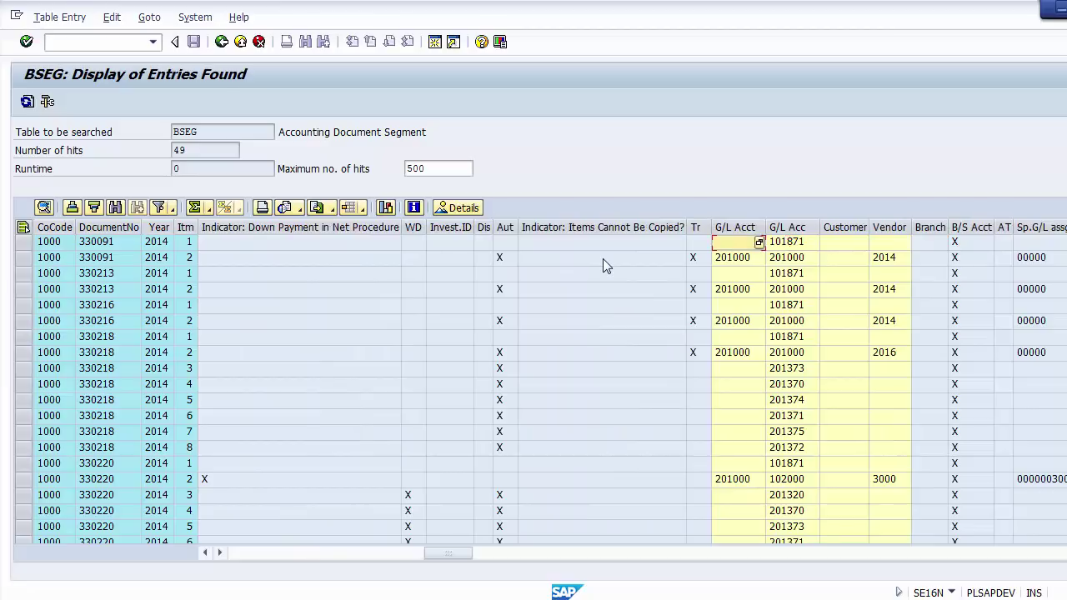
key("Right")
key("Down")
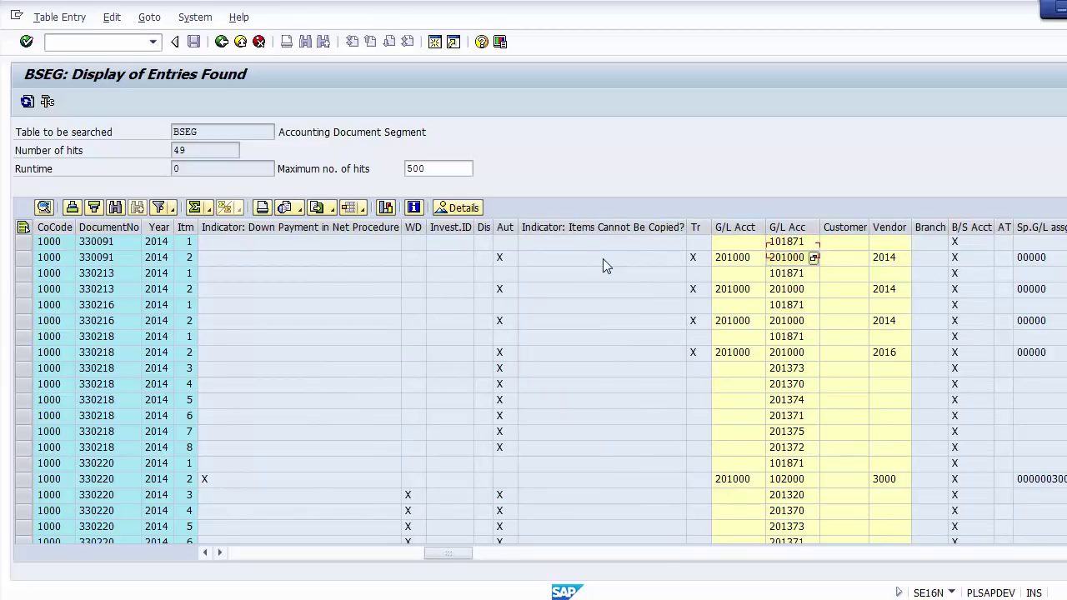
Examine the vendor column from document 330091 down to the first line item of document 330216.
key("Right")
key("Right")
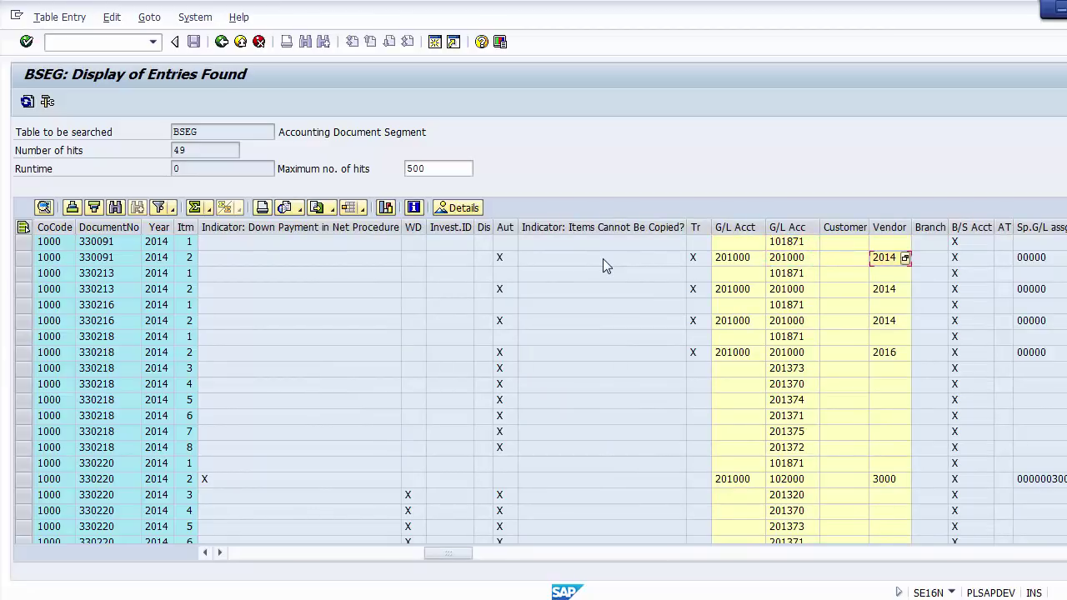
key("Up")
key("Down")
key("Down")
key("Down")
key("Down")
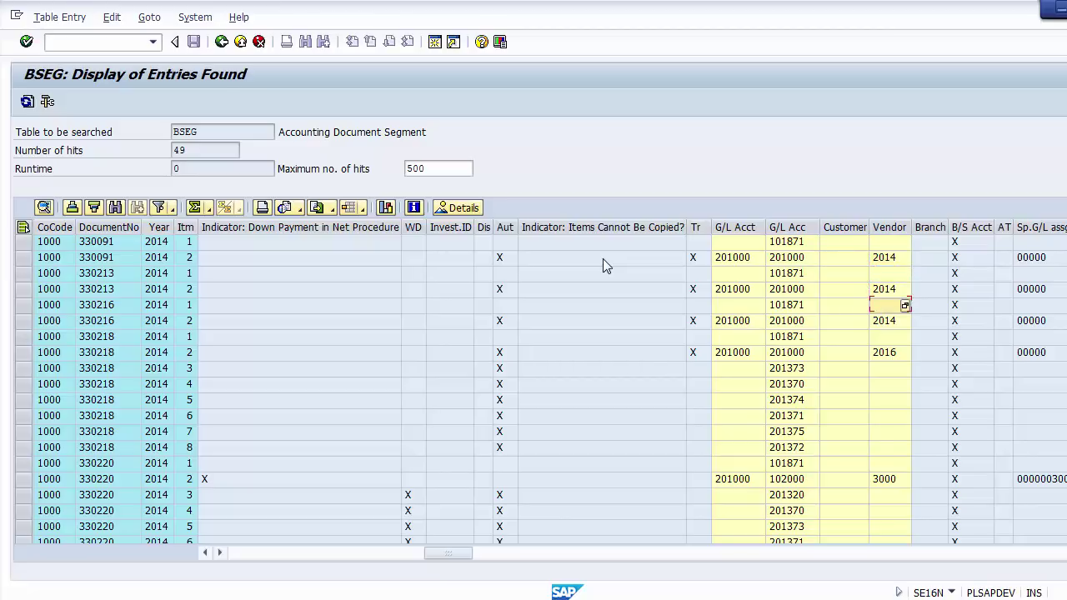
Examine the customer column down to document 330218 and the G/L account of its third line item.
key("Left")
key("Down")
key("Down")
key("Down")
key("Down")
key("Down")
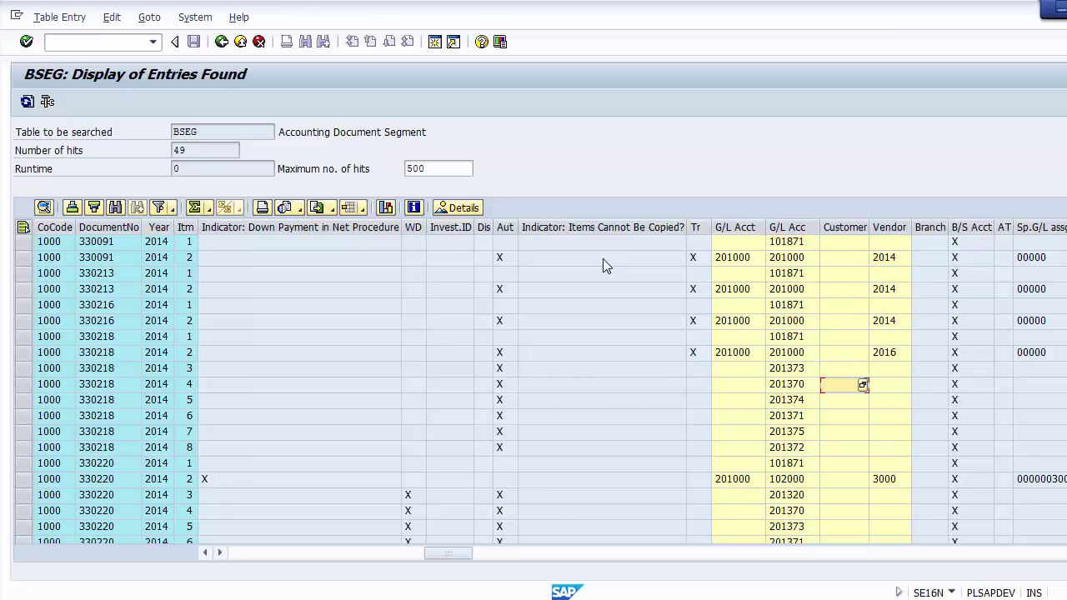
key("Up")
key("Left")
key("Right")
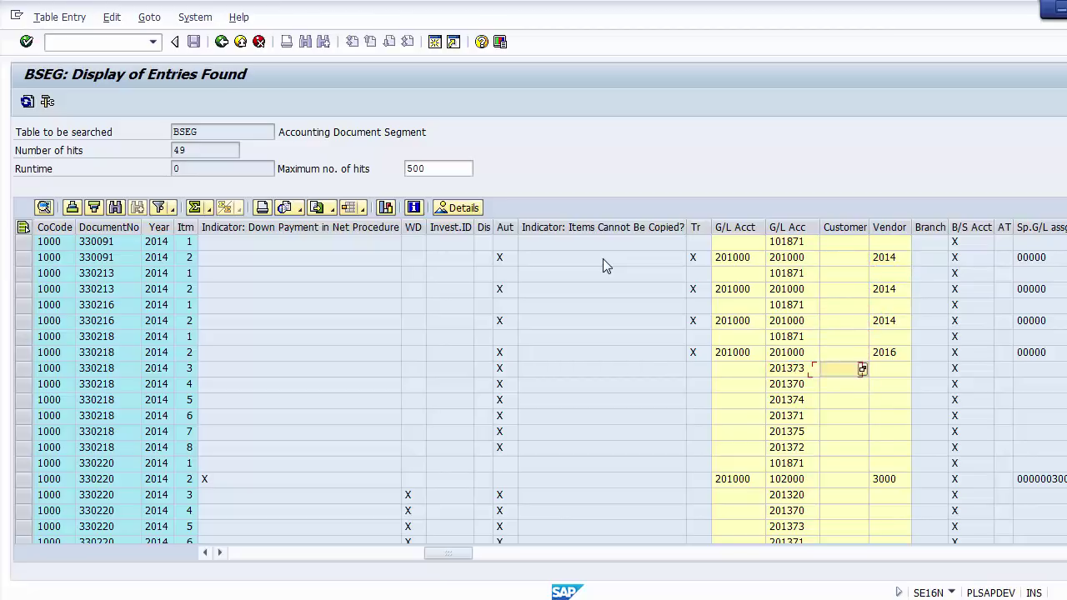
Examine the branch, balance sheet account, special G/L assignment and baseline date fields of document 330218's third line item.
key("Right")
key("Right")
key("Right")
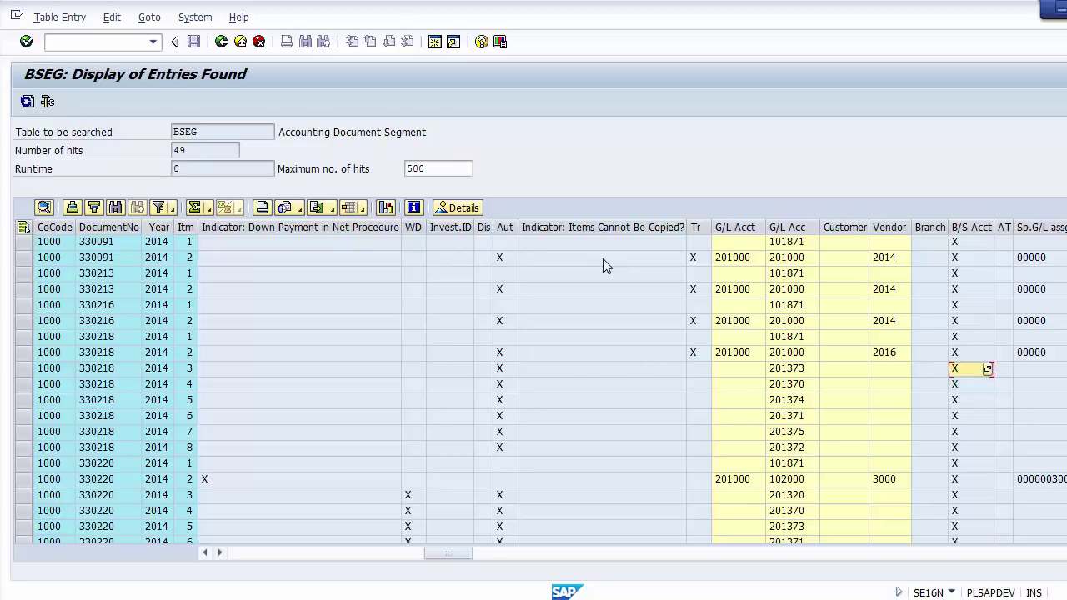
key("Right")
key("Right")
key("Right")
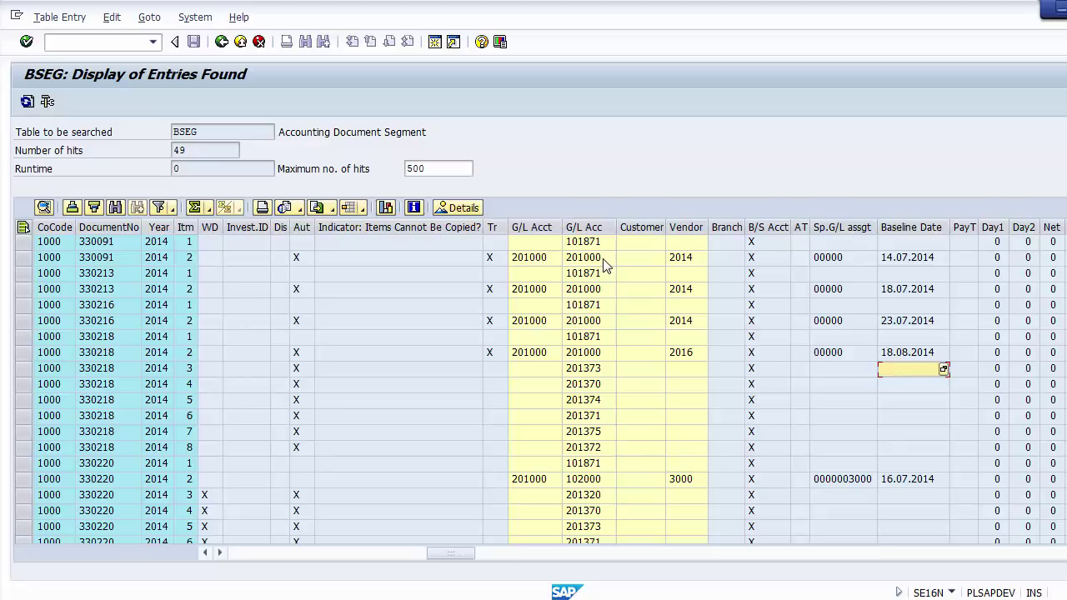
Review the payment terms, discount days, discount percentages and discount amount columns for document 330218's second line item.
key("Up")
key("Right")
key("Right")
key("Right")
key("Right")
key("Right")
key("Right")
key("Right")
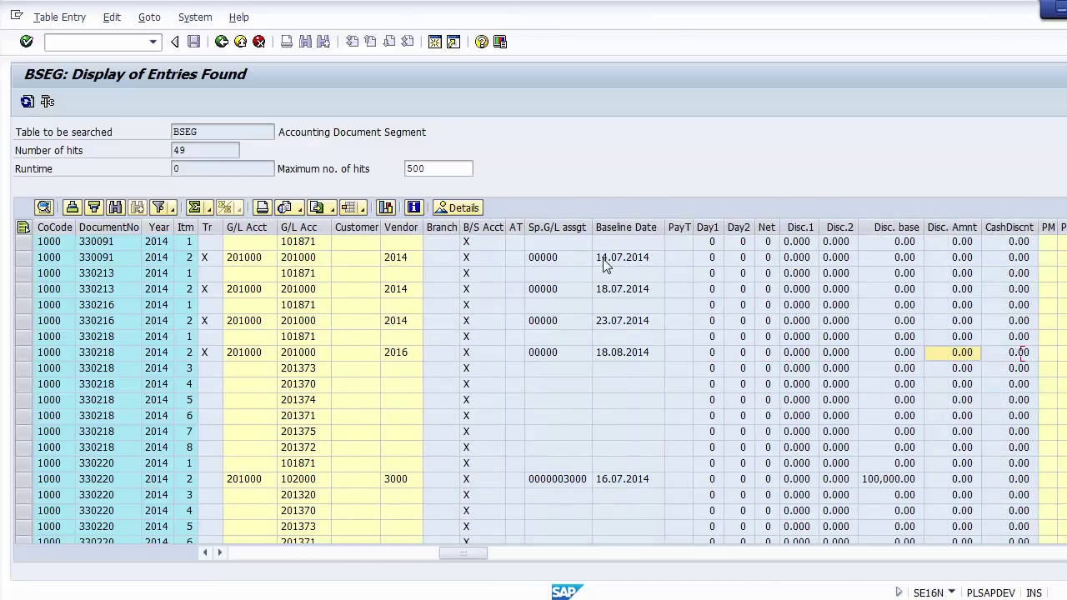
Examine the payment method, payment block, house bank, payment amount and tax code columns for document 330218's second line item.
key("Left")
key("Left")
key("Left")
key("Right")
key("Right")
key("Right")
key("Right")
key("Right")
key("Right")
key("Right")
key("Right")
key("Right")
key("Right")
key("Right")
key("Right")
key("Right")
key("Right")
key("Right")
key("Right")
key("Right")
key("Right")
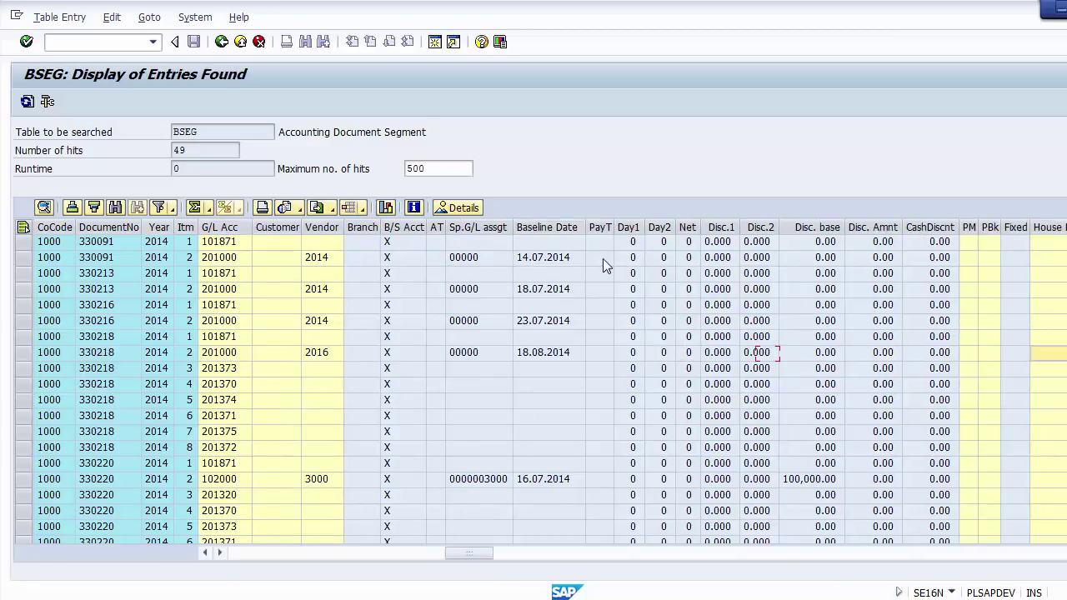
key("Left")
key("Left")
key("Left")
key("Left")
key("Left")
key("Left")
key("Left")
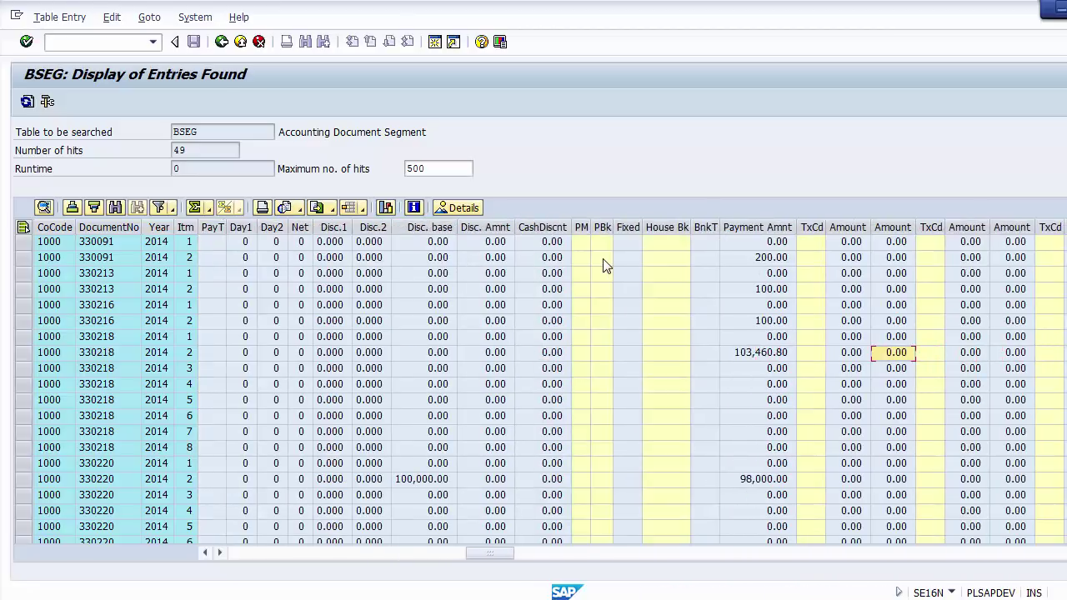
Examine the payment amount data for the line items of documents 330091 through 330218.
key("Up")
key("Up")
key("Up")
key("Up")
key("Up")
key("Up")
key("Up")
key("Down")
key("Down")
key("Down")
key("Down")
key("Down")
key("Down")
key("Down")
Examine the invoice reference, customs, supplying country, settlement period and insurance columns for document 330218's second line item.
key("Right")
key("Right")
key("Right")
key("Right")
key("Right")
key("Right")
key("Right")
key("Right")
key("Right")
key("Right")
key("Right")
key("Right")
key("Right")
key("Right")
key("Right")
key("Right")
key("Right")
key("Right")
key("Right")
key("Right")
key("Right")
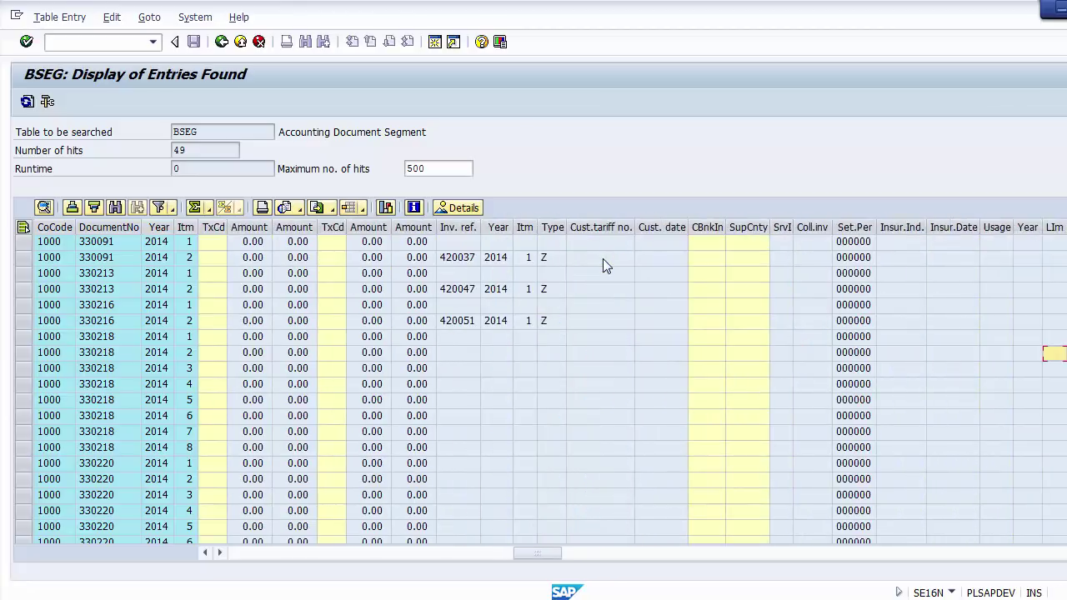
Review the BSEG columns back through discount, tax, amount and clearing data to the company code of document 330218's second line item.
key("Left")
key("Left")
key("Left")
key("Left")
key("Left")
key("Left")
key("Left")
key("Left")
key("Left")
key("Left")
key("Left")
key("Left")
key("Left")
key("Left")
key("Left")
key("Left")
key("Left")
key("Left")
key("Left")
key("Left")
key("Left")
key("Left")
key("Left")
key("Left")
key("Left")
key("Left")
key("Left")
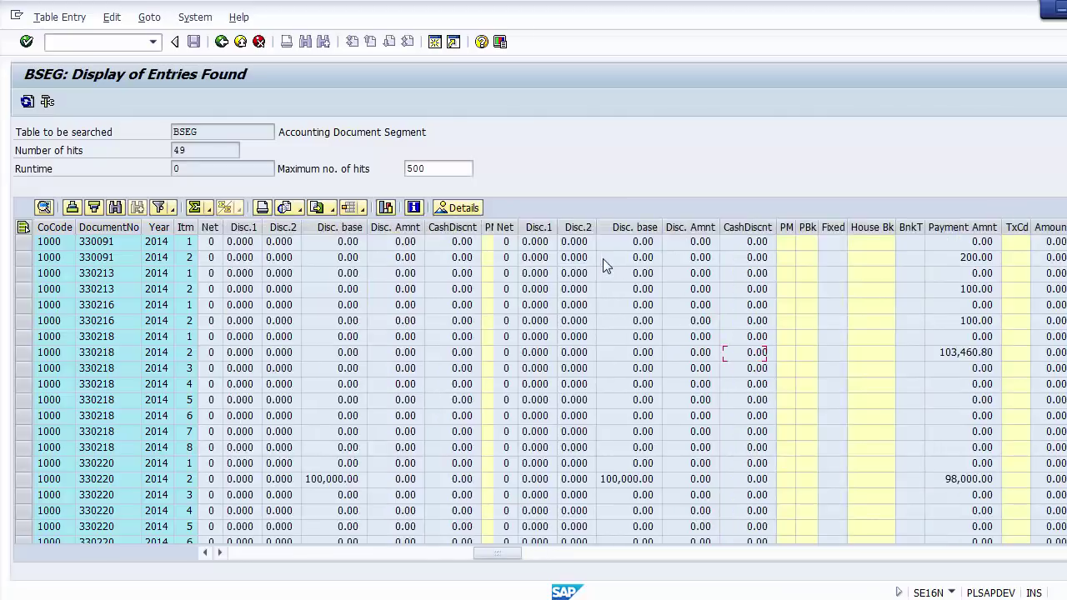
key("Left")
key("Left")
key("Left")
key("Left")
key("Left")
key("Left")
key("Left")
key("Left")
key("Left")
key("Left")
key("Left")
key("Left")
key("Left")
key("Left")
key("Left")
key("Left")
key("Left")
key("Left")
key("Left")
key("Left")
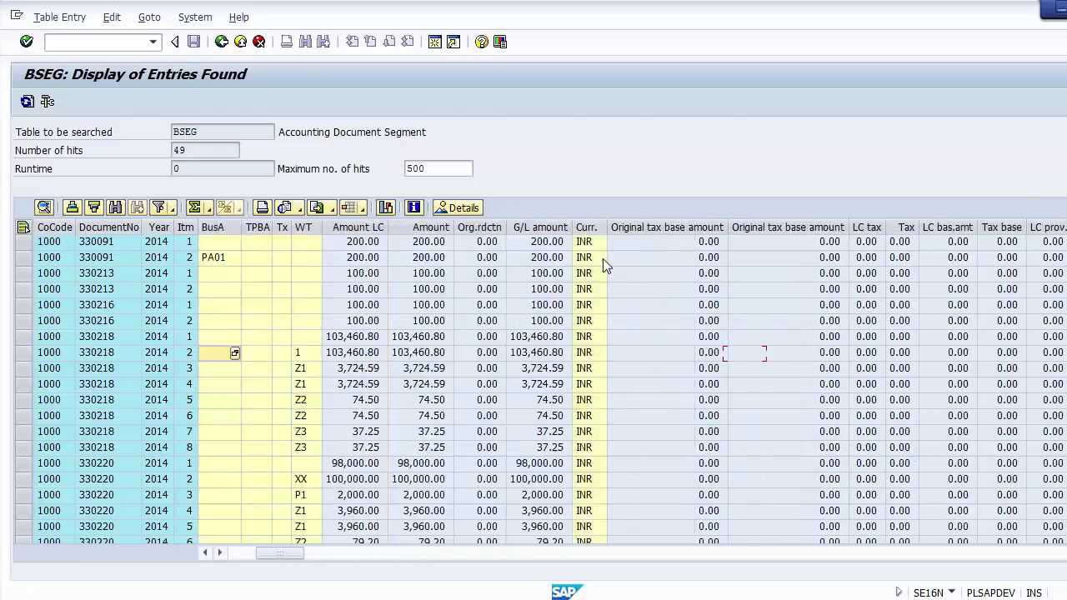
key("Left")
key("Left")
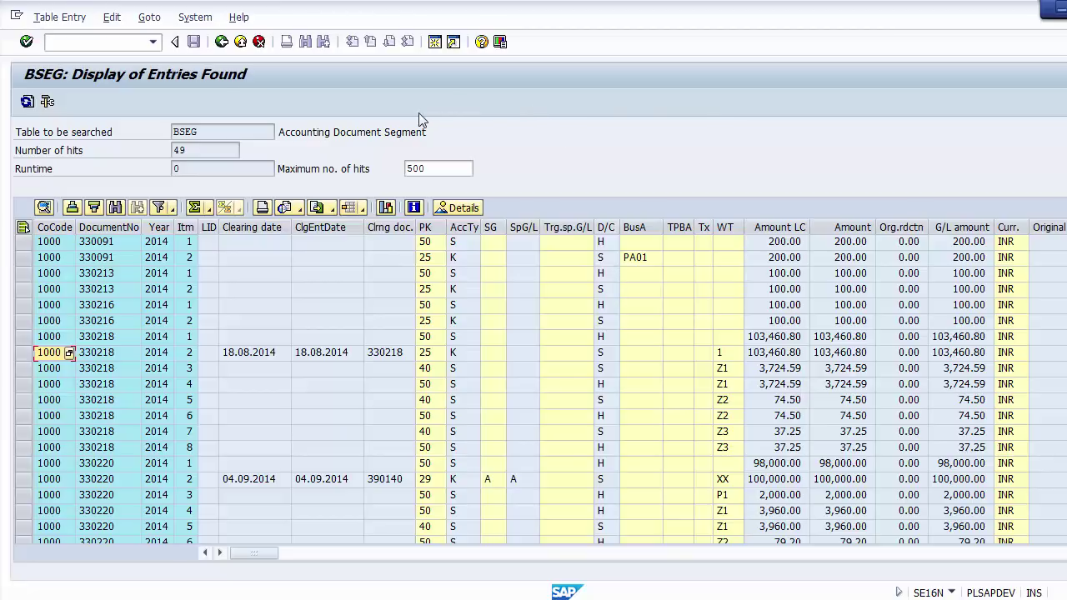
Return to the BSEG selection screen and highlight "Document Segment" in the table's description.
left_click(222, 42)
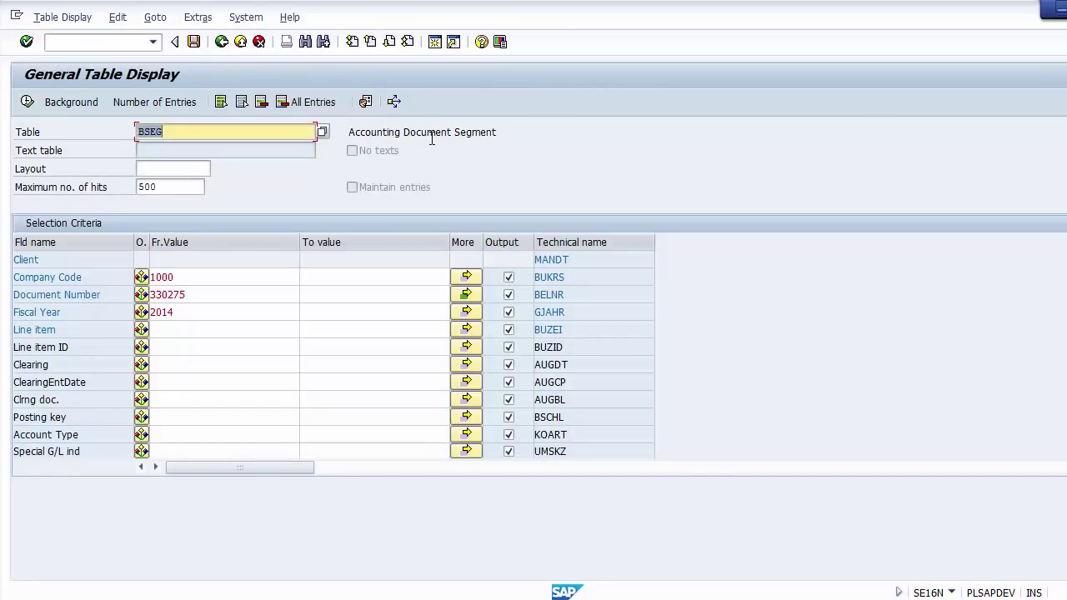
left_click_drag(405, 132, 533, 124)
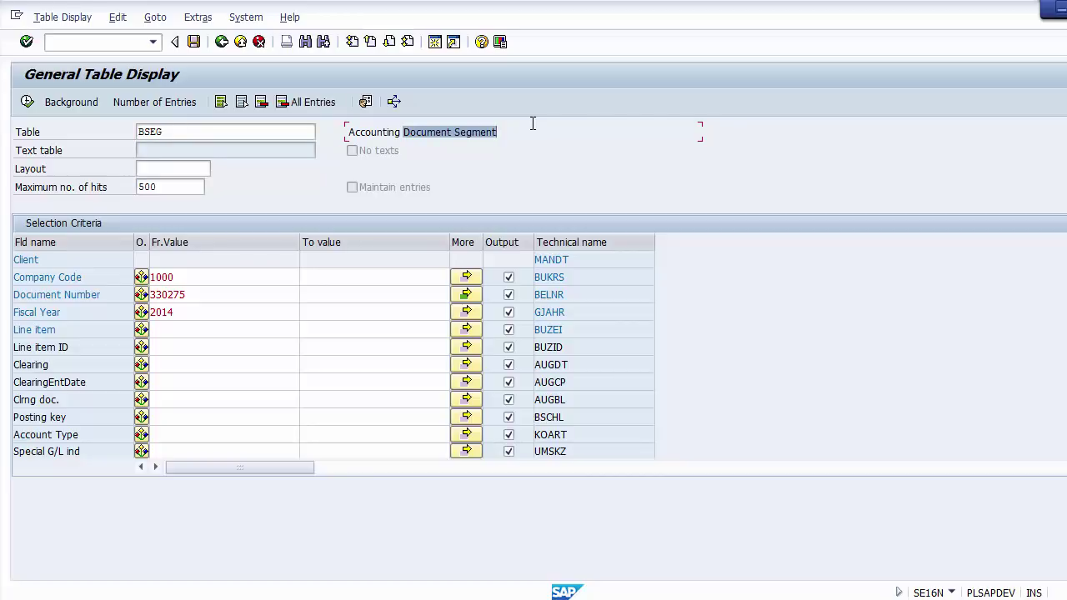
left_click(205, 131)
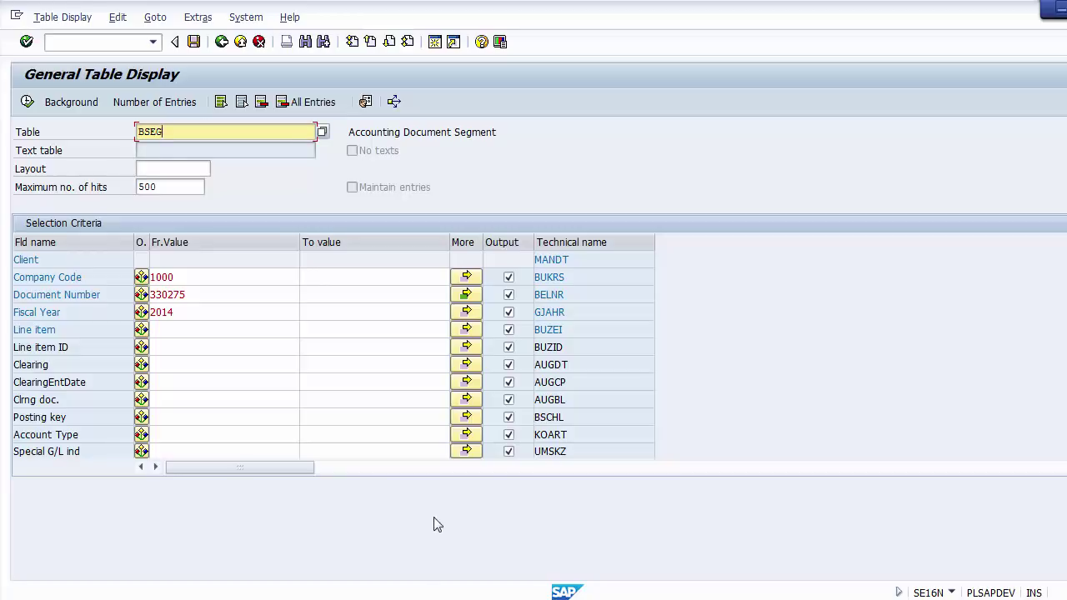
key("F8")
Switch to the G/L account line item display and open document 330091 in its data entry view.
key("alt+Tab")
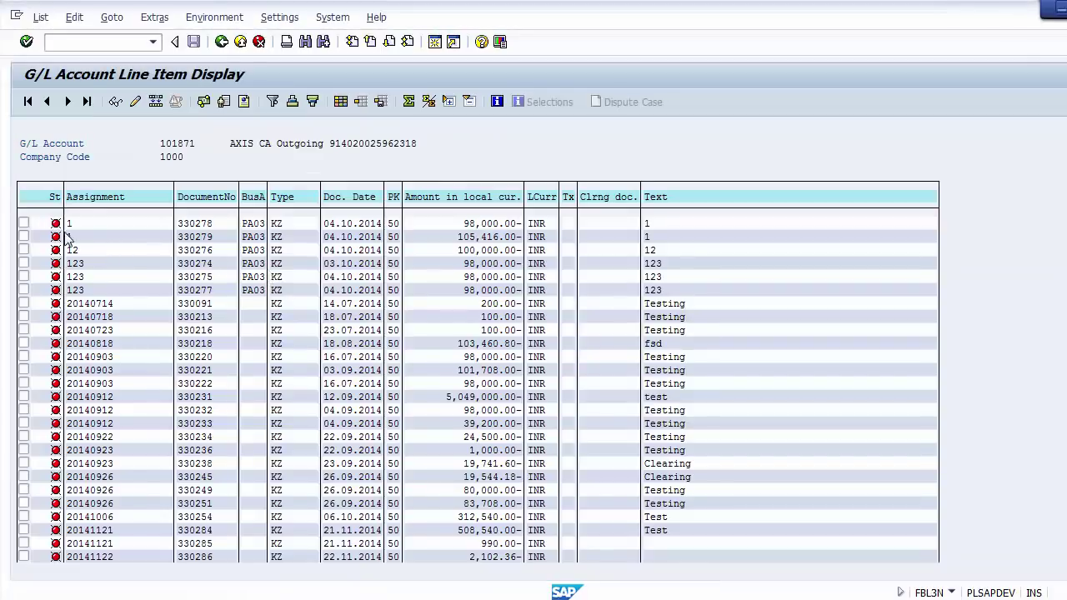
left_click(24, 222)
left_click(24, 304)
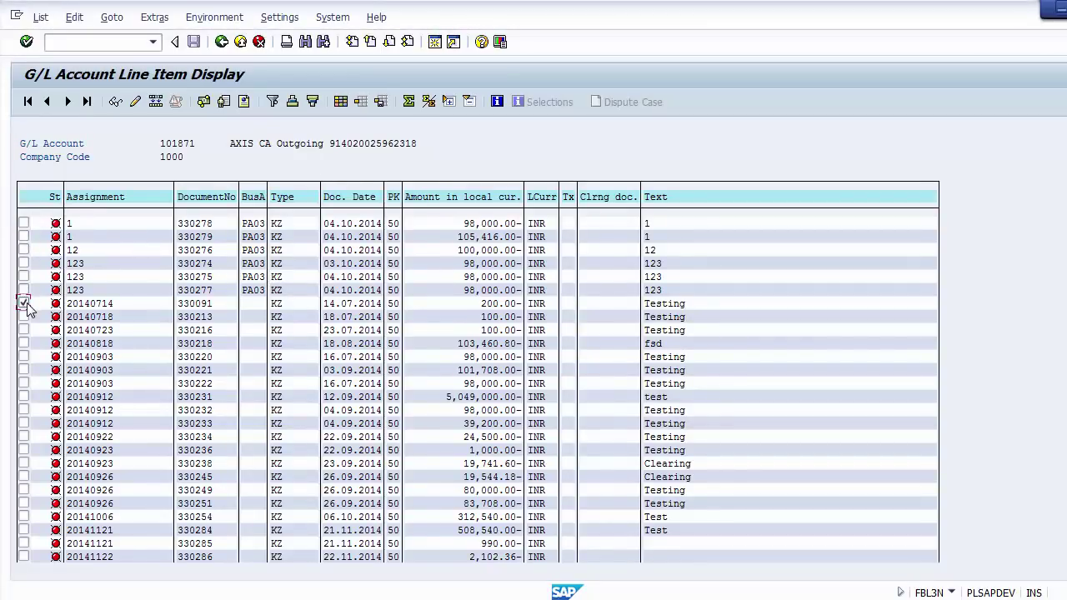
left_click(115, 102)
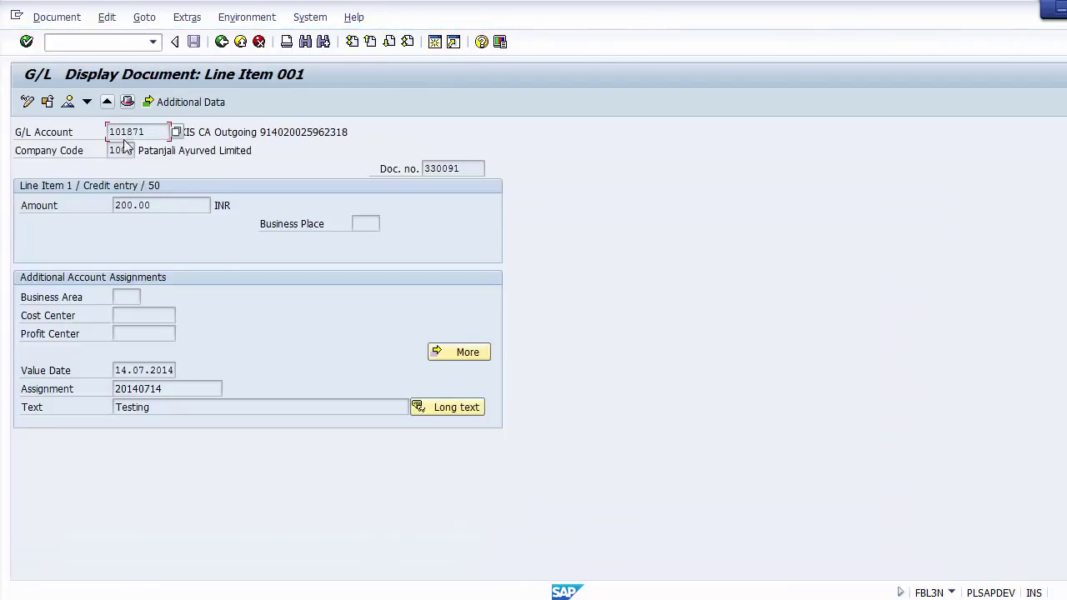
left_click(70, 102)
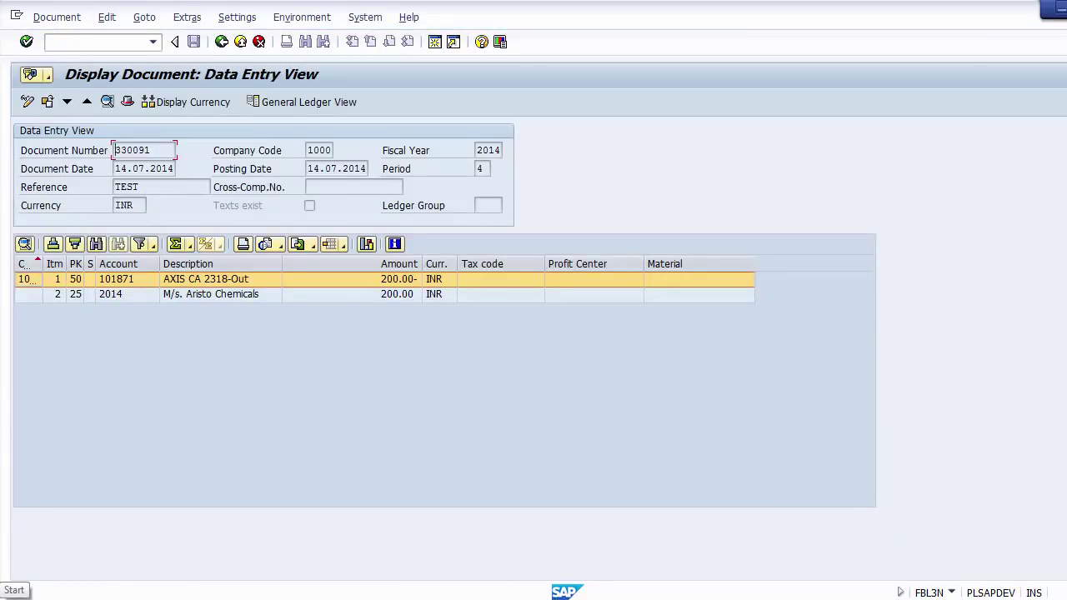
left_click(14, 591)
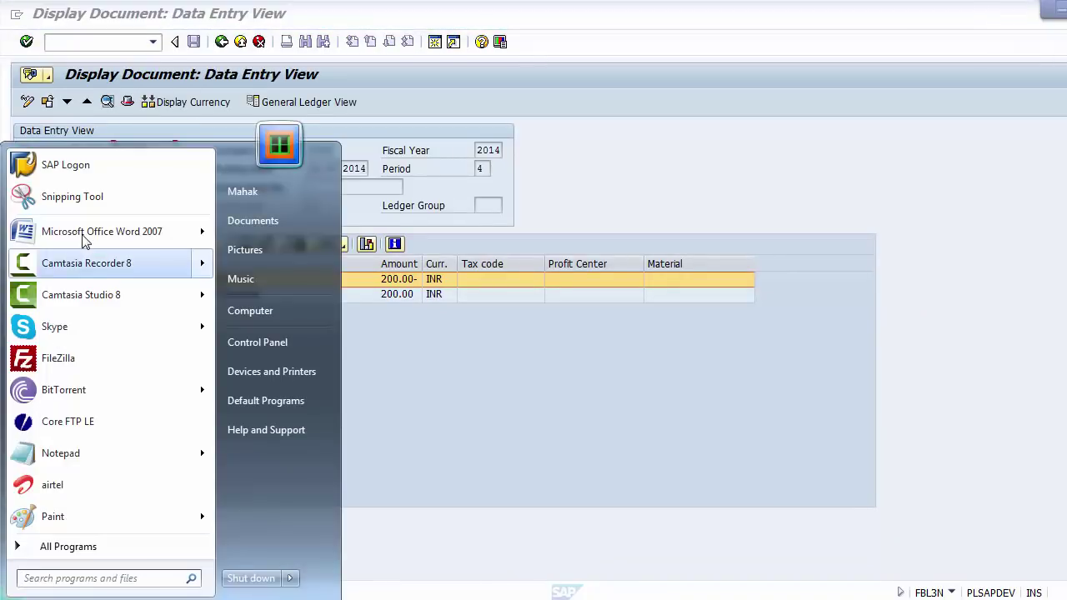
left_click(50, 200)
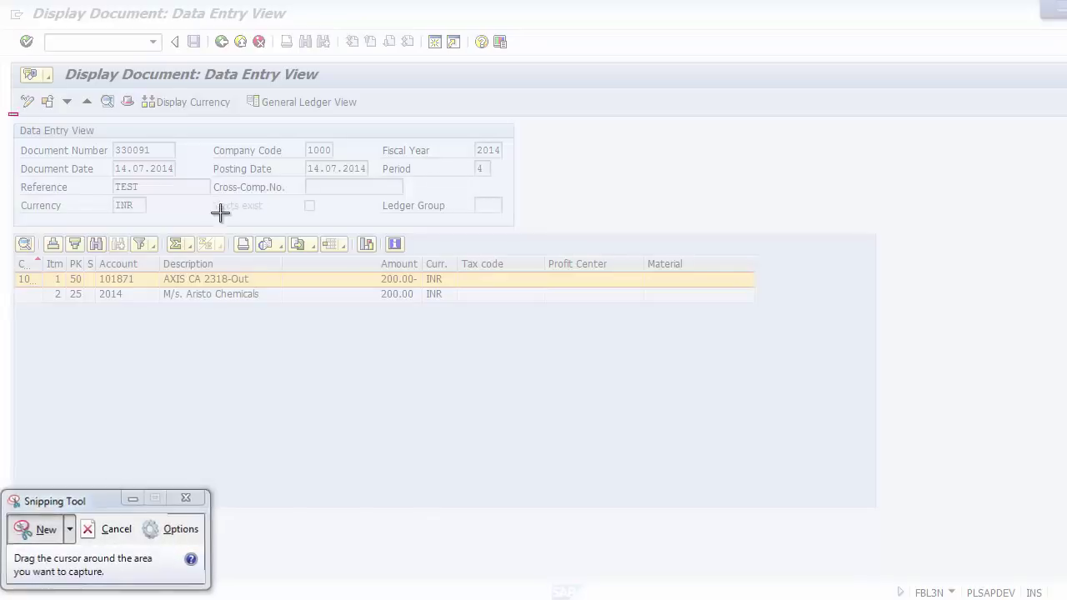
left_click_drag(9, 114, 526, 234)
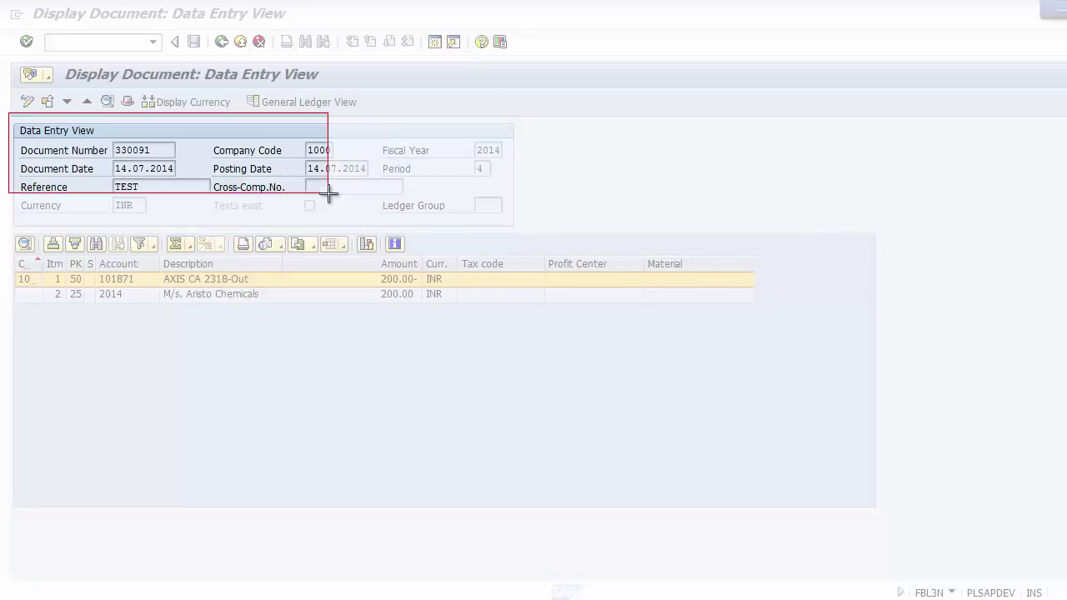
left_click_drag(25, 129, 12, 119)
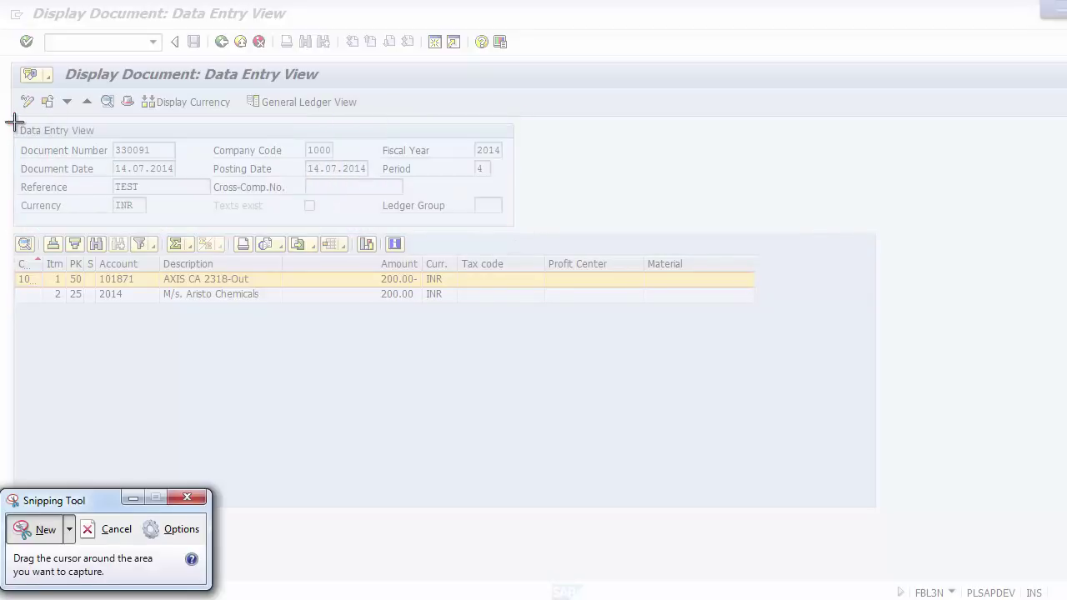
left_click(114, 530)
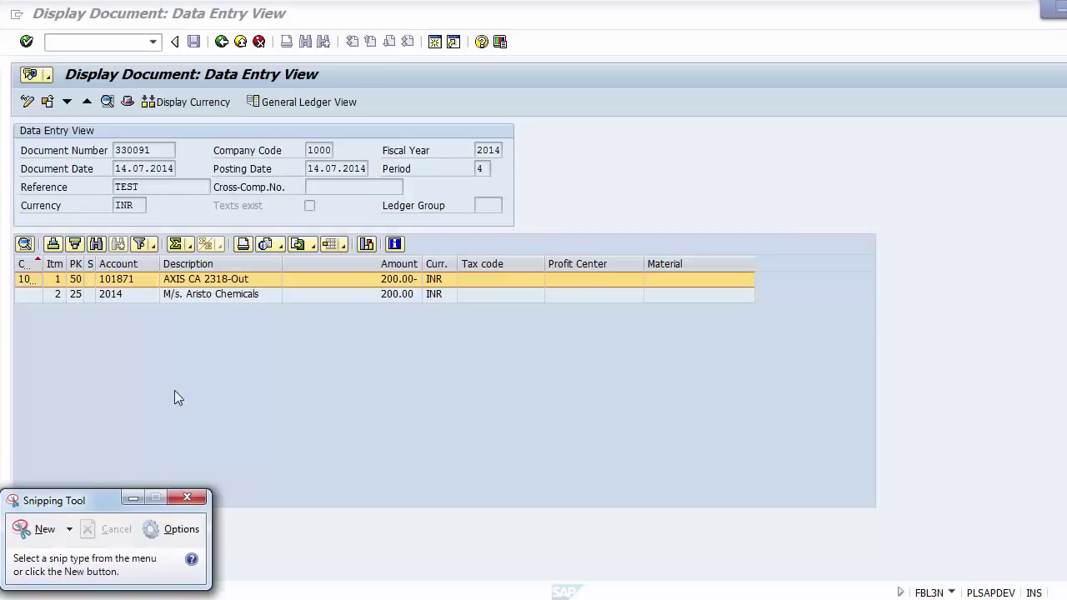
left_click(185, 499)
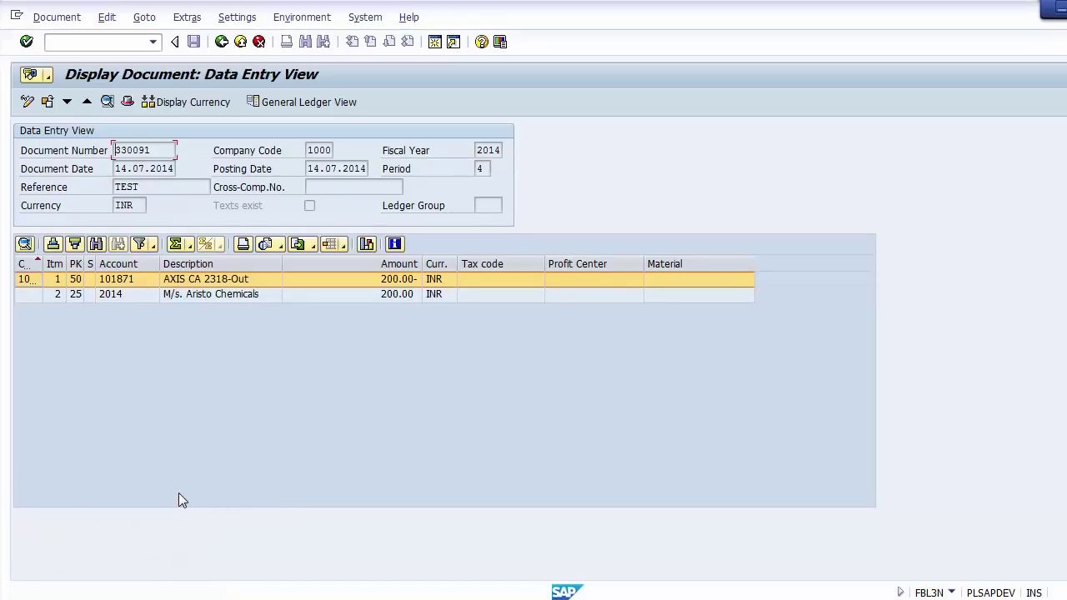
Examine document 330091's header, including its header text, reference, currency, reference transaction and reference key, and close it.
left_click(127, 102)
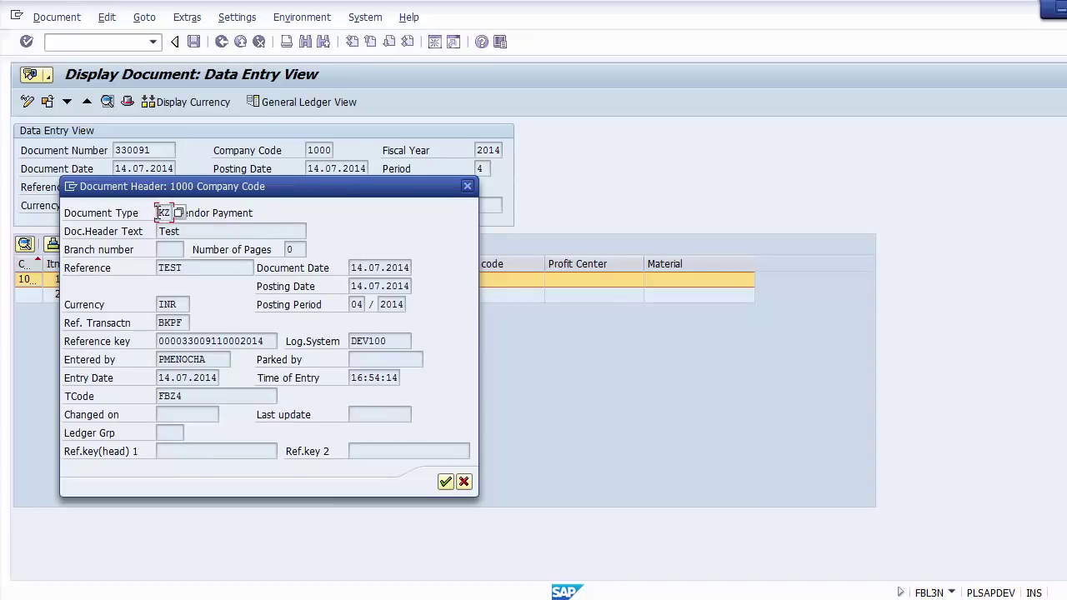
left_click(163, 231)
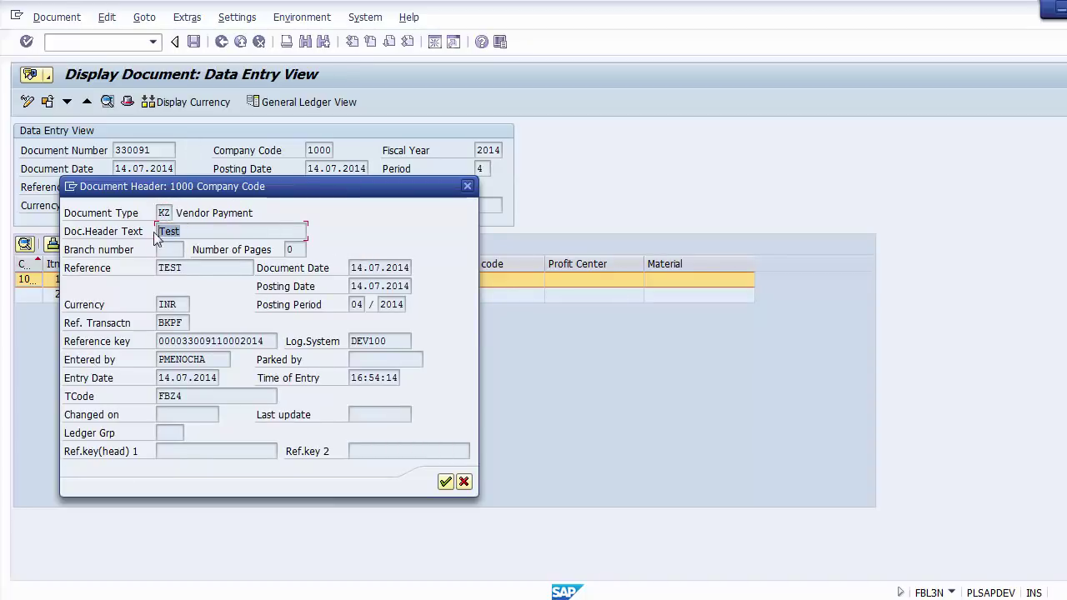
left_click(199, 273)
left_click(160, 305)
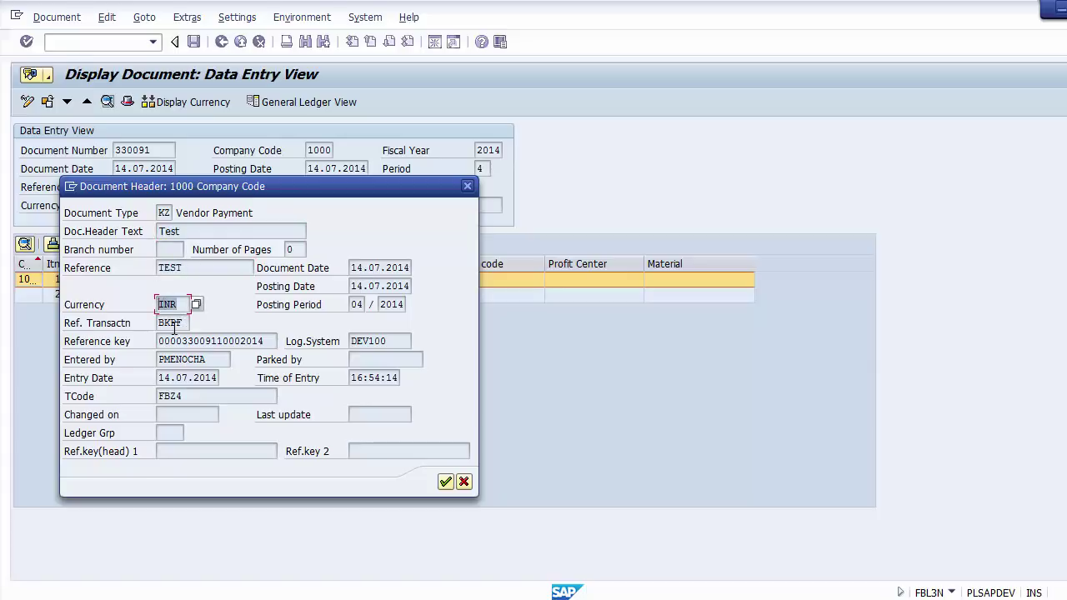
left_click(171, 323)
left_click(160, 341)
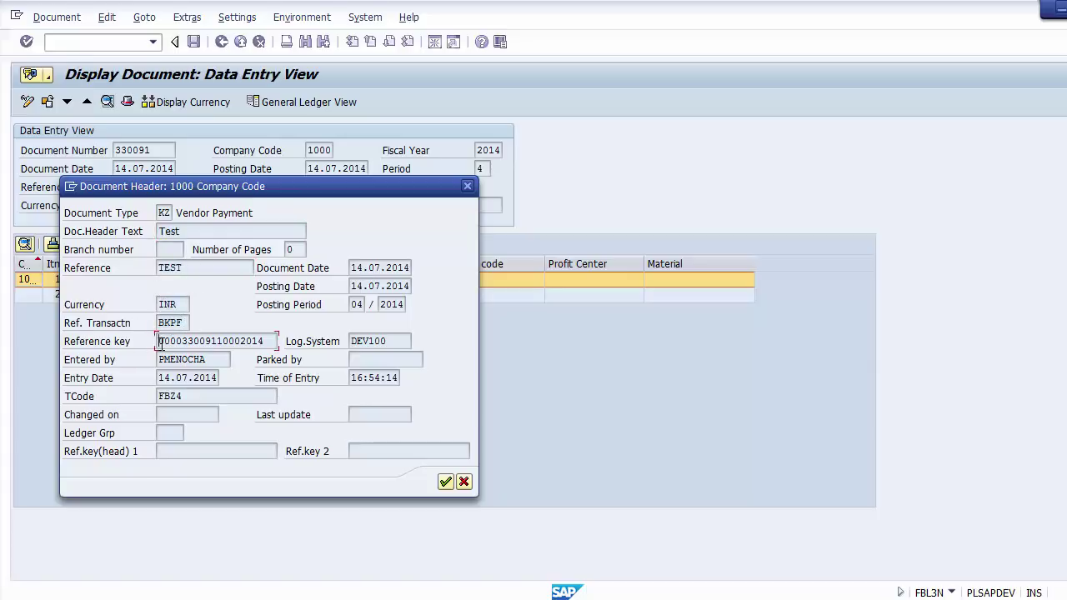
left_click_drag(160, 342, 264, 342)
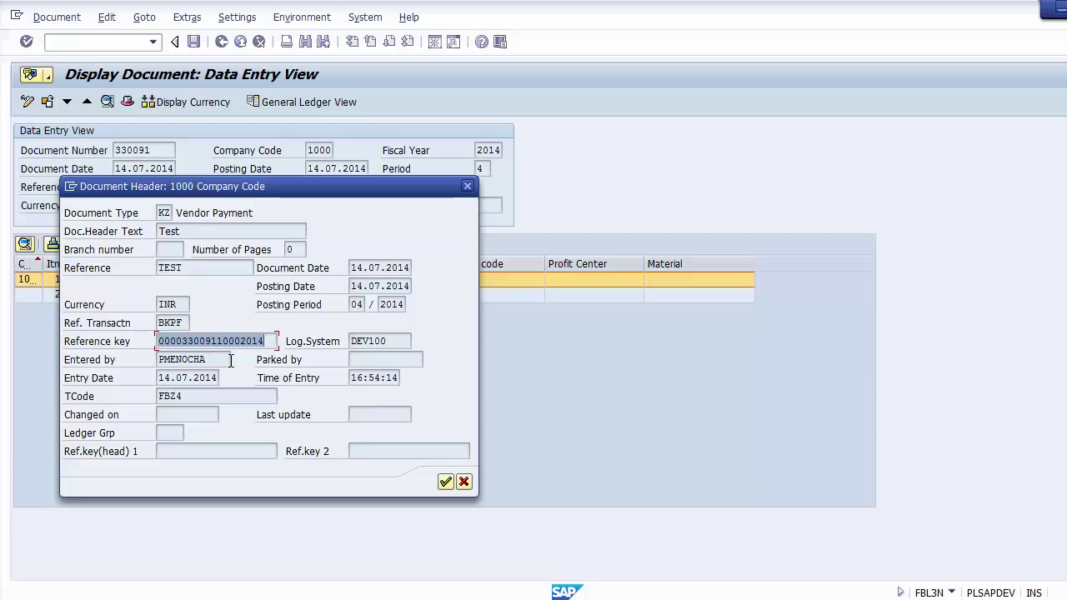
left_click(464, 483)
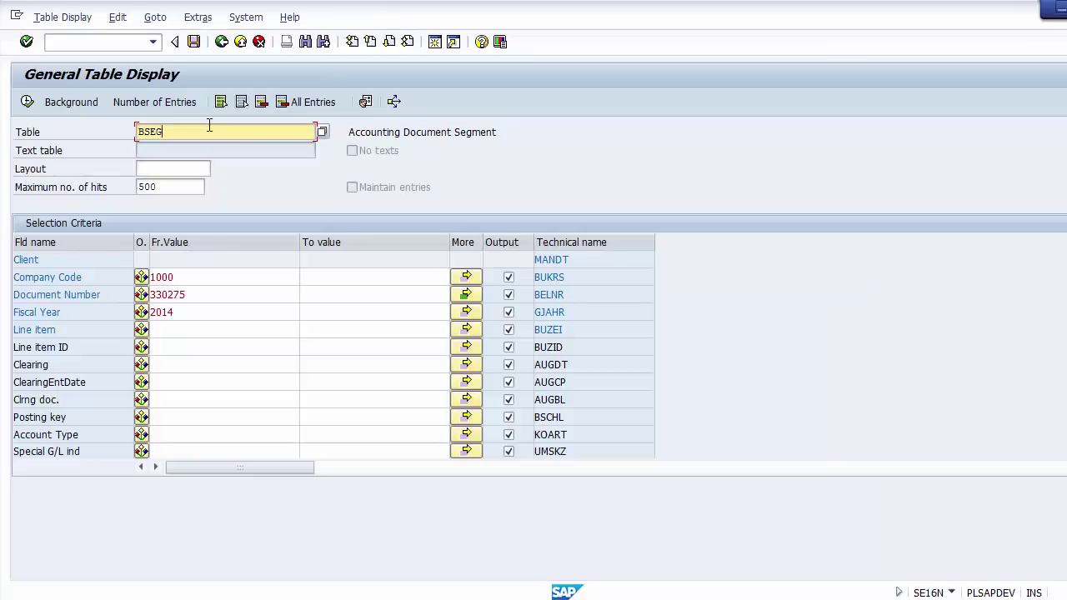
Check the header table's name on the Transaction Data Tables slide and load table BKPF in General Table Display.
key("BackSpace")
key("BackSpace")
key("BackSpace")
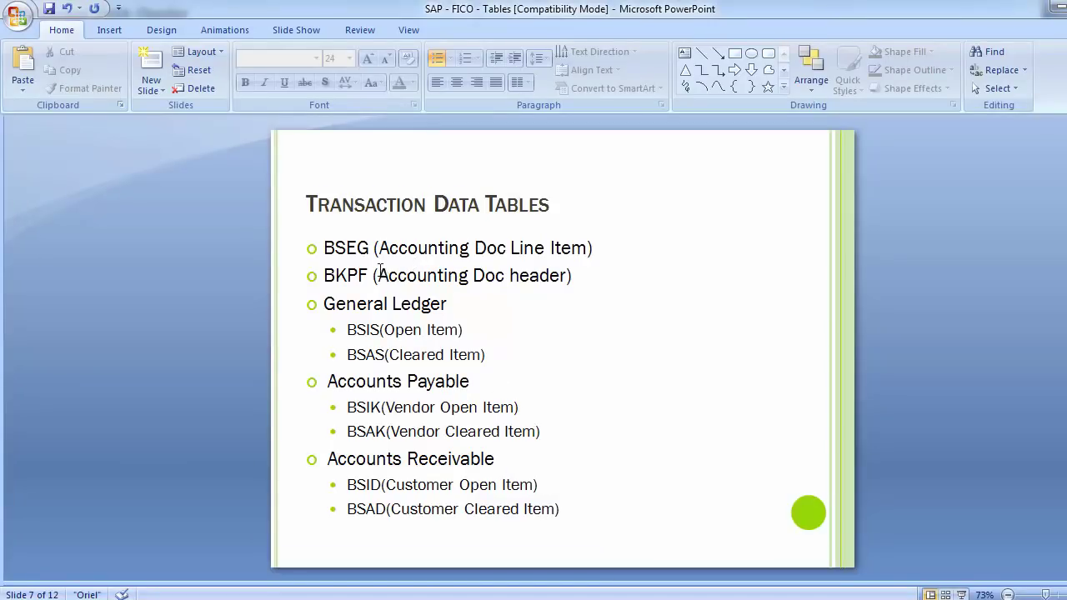
double_click(318, 268)
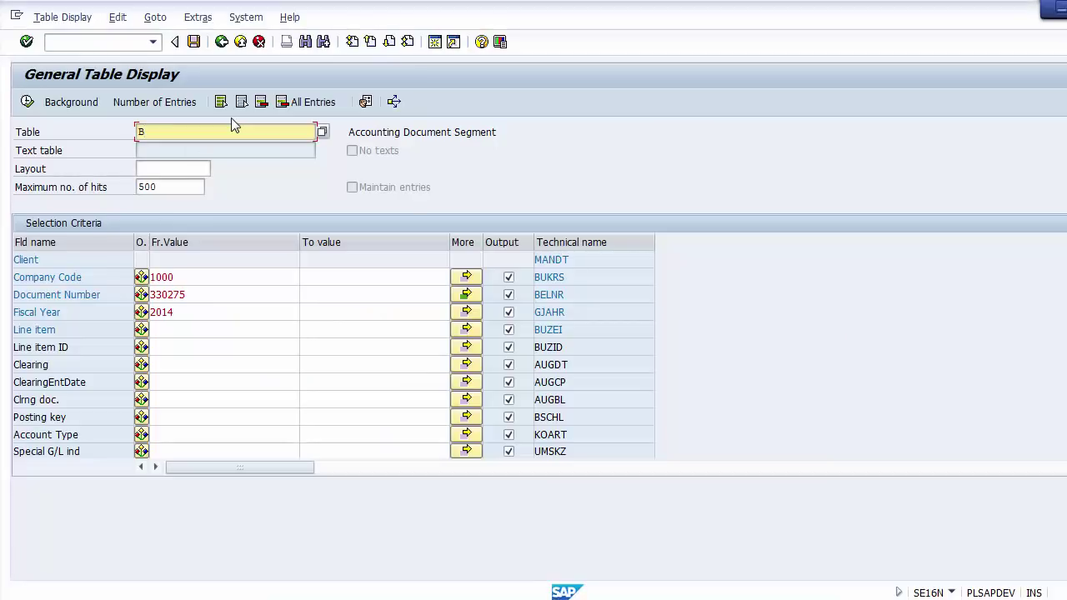
type("BKPF")
key("Return")
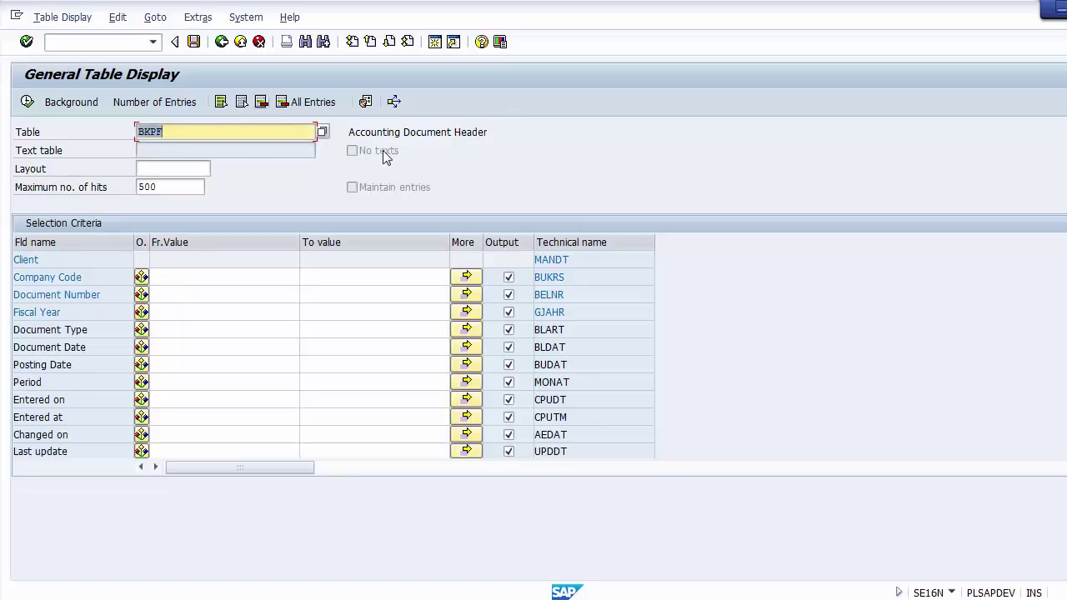
Examine BKPF's description and its selection fields, from company code and document type down to header text and currency.
left_click_drag(351, 133, 510, 132)
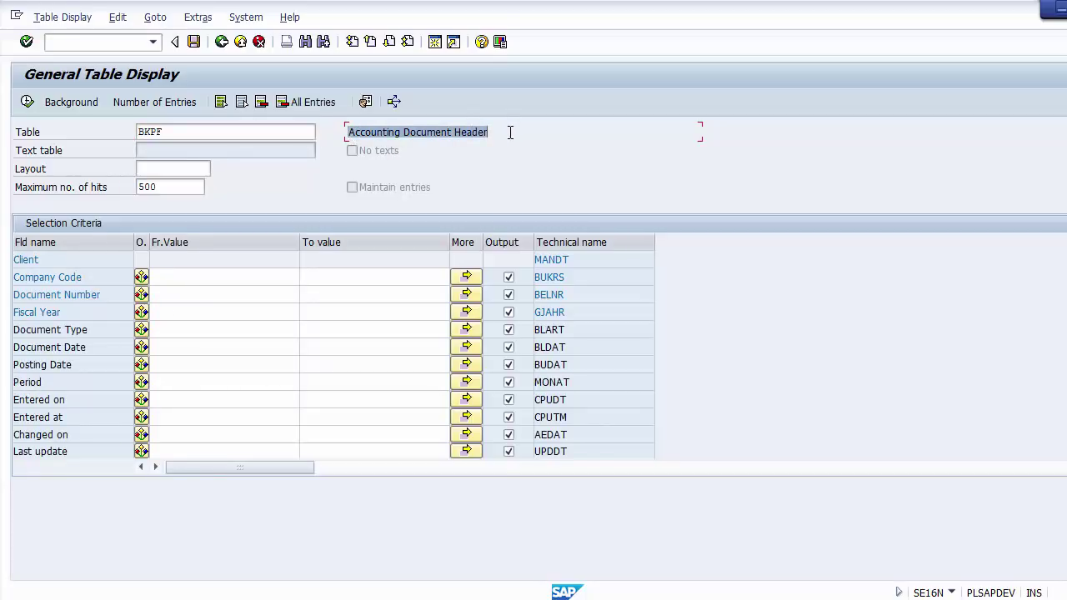
key("ctrl+c")
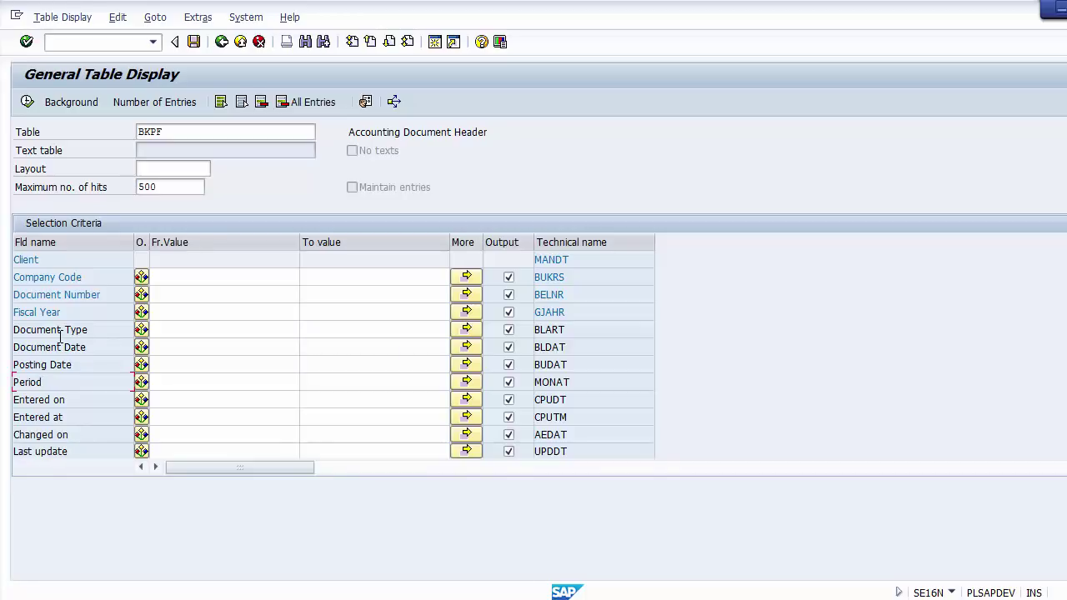
scroll(60, 336, "down", 4)
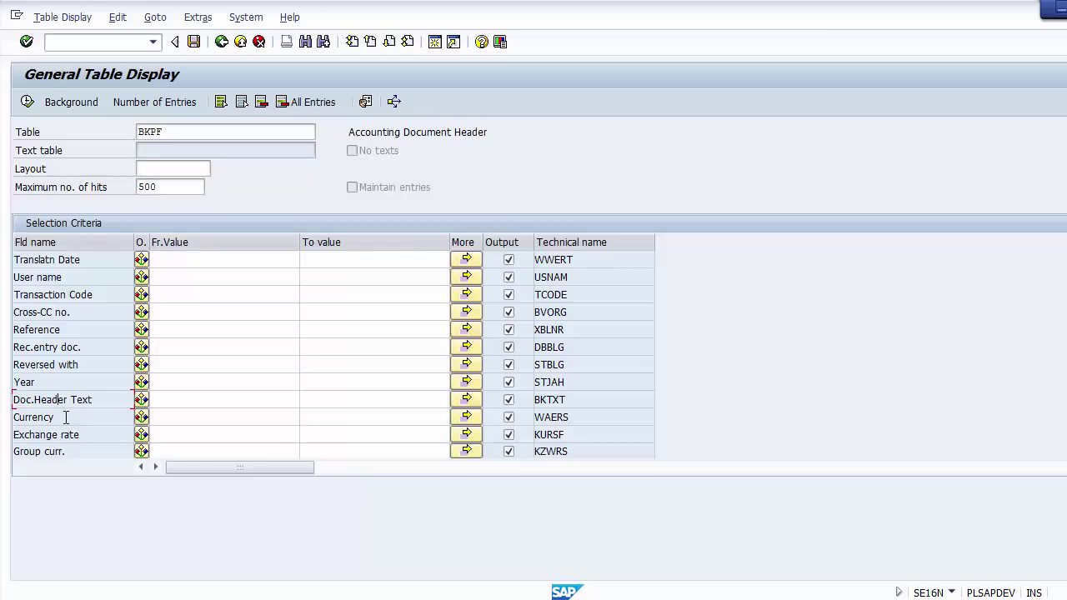
scroll(66, 417, "up", 5)
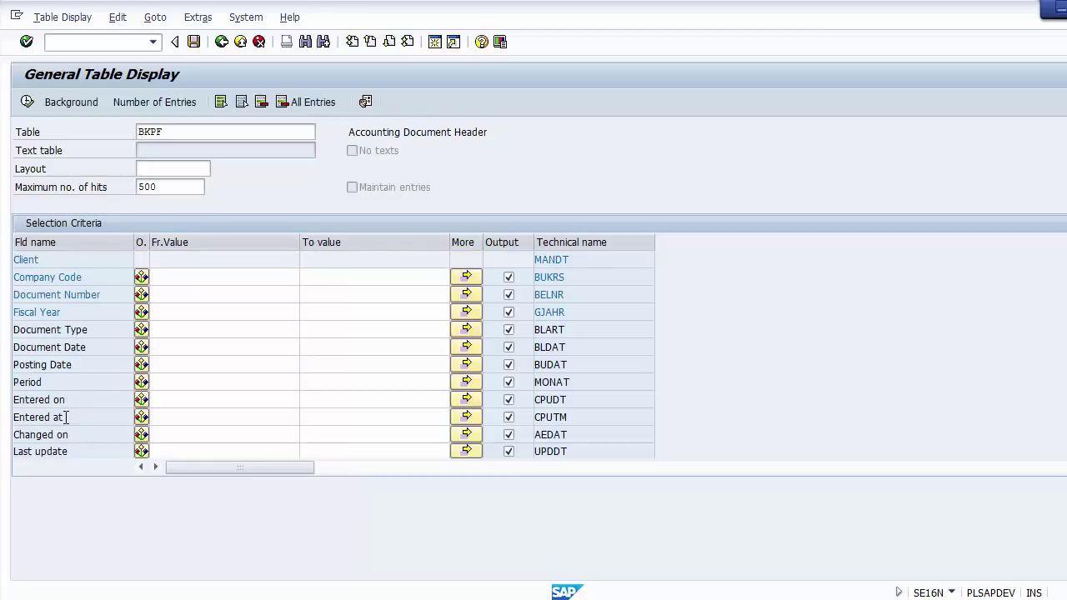
Restrict the BKPF selection to company code 1000 and the copied list of document numbers from 330275 to 330221.
left_click(205, 277)
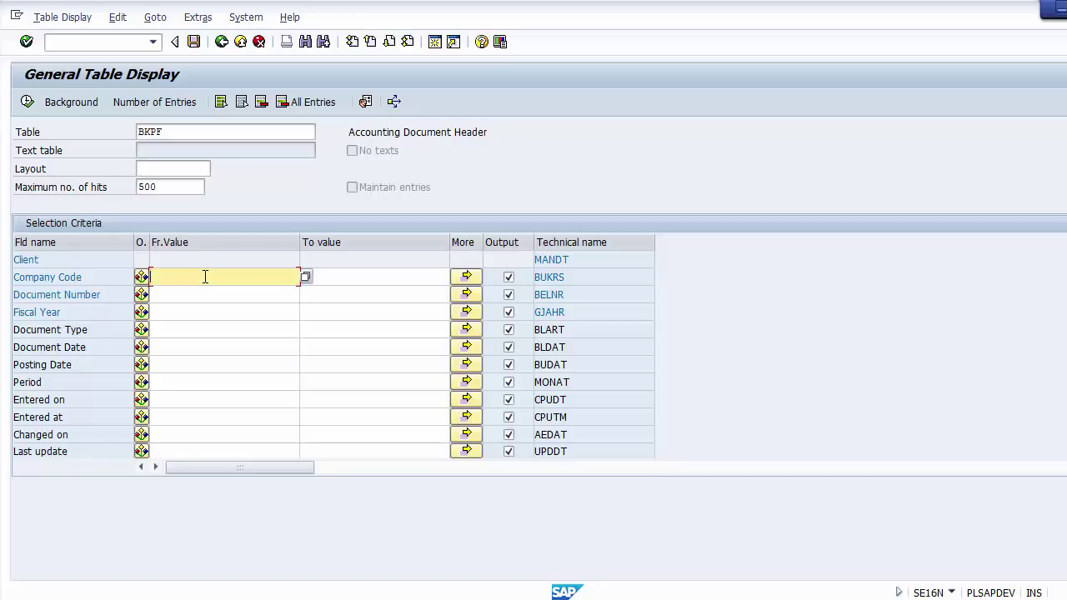
type("1000")
left_click(222, 294)
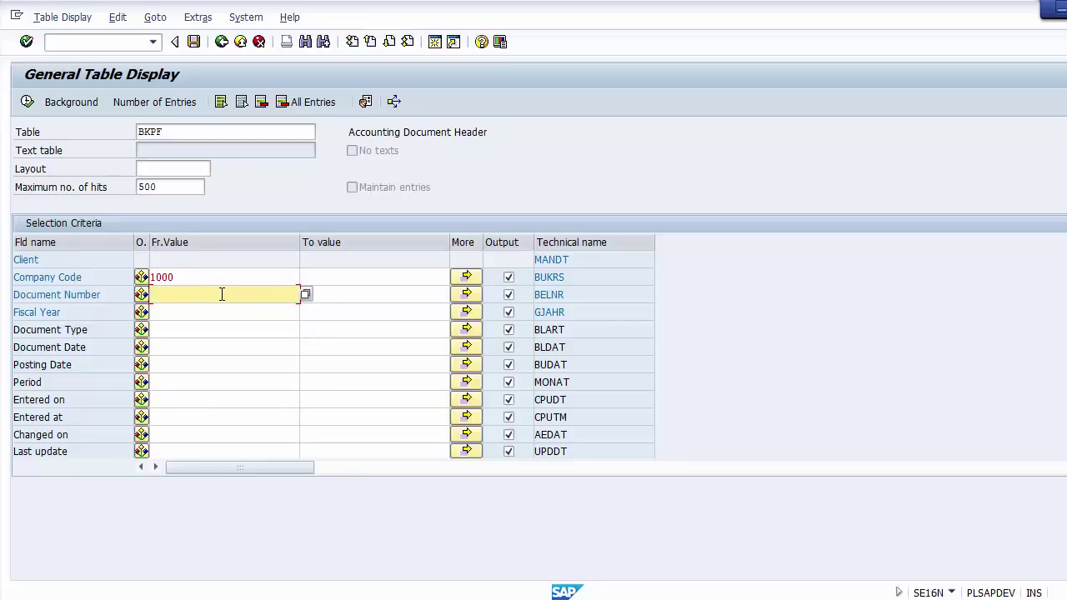
left_click(465, 300)
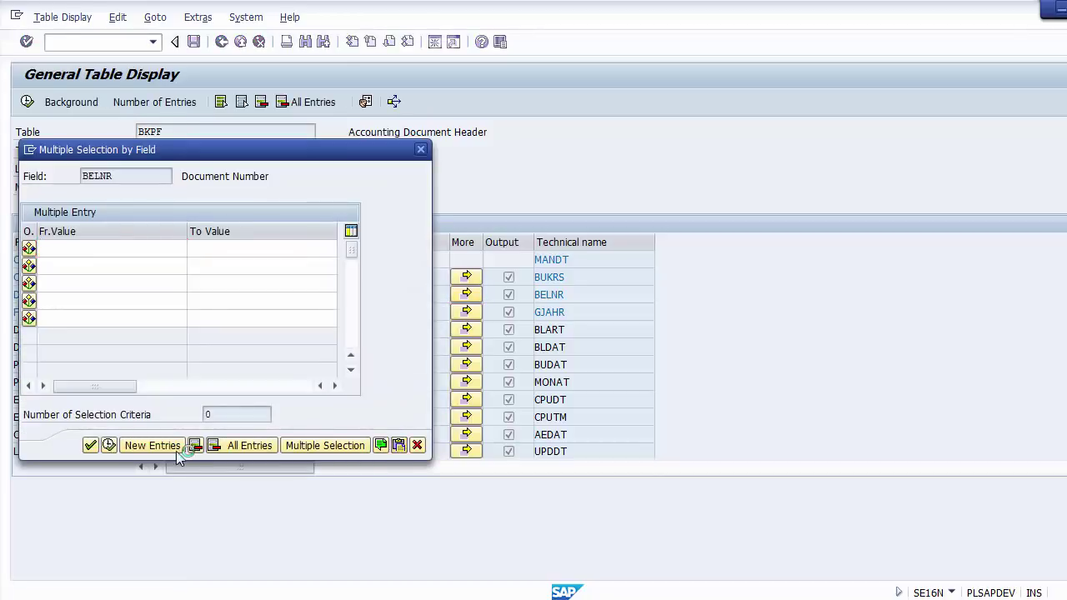
left_click(192, 446)
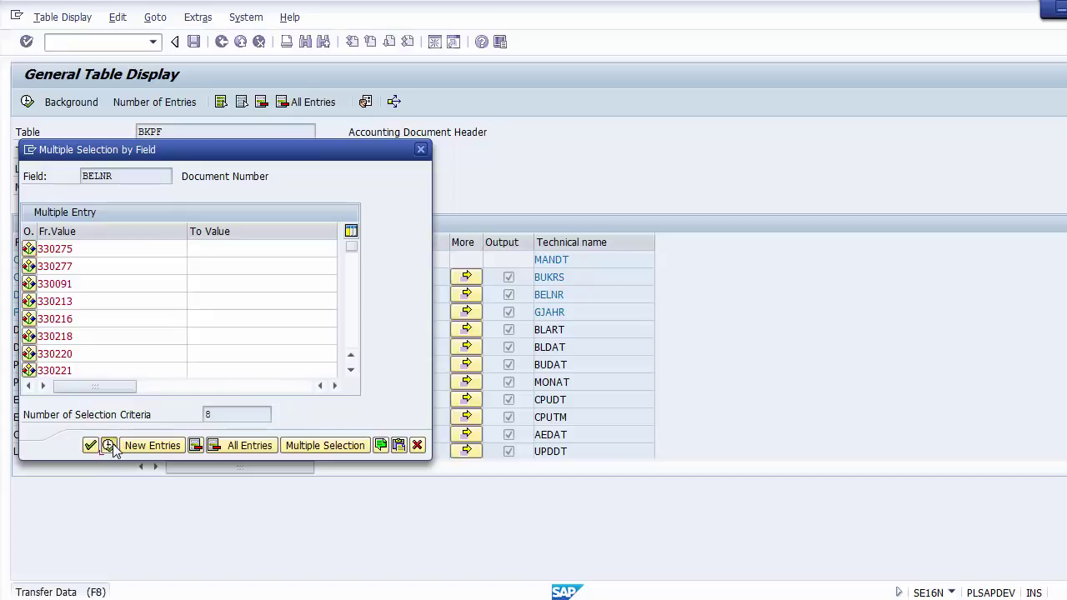
left_click(110, 447)
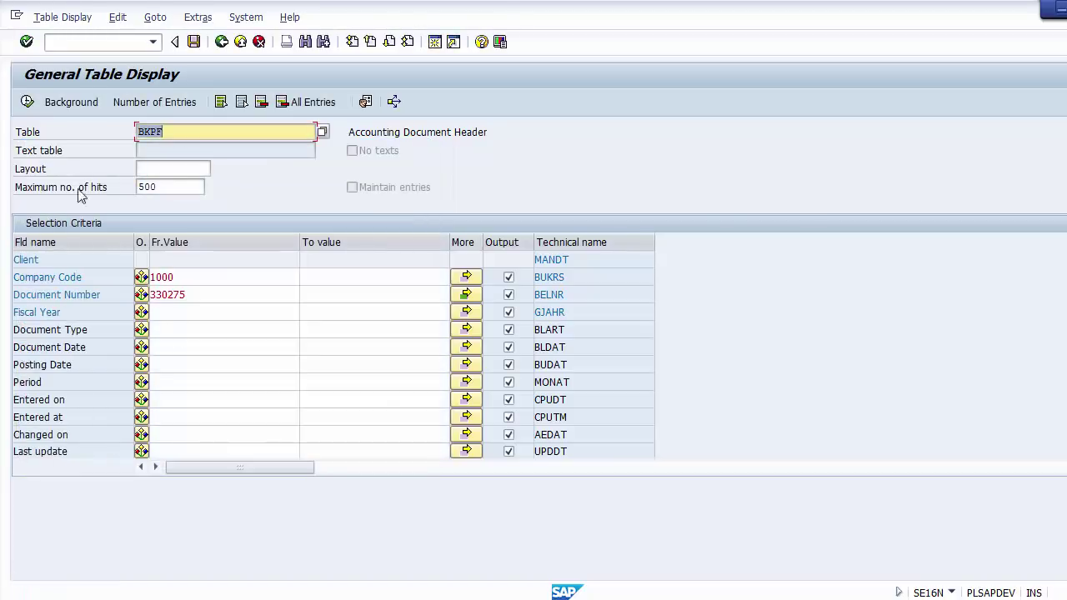
Set the fiscal year to 2014 and run the BKPF query with the company code and document number criteria.
left_click(163, 312)
type("2")
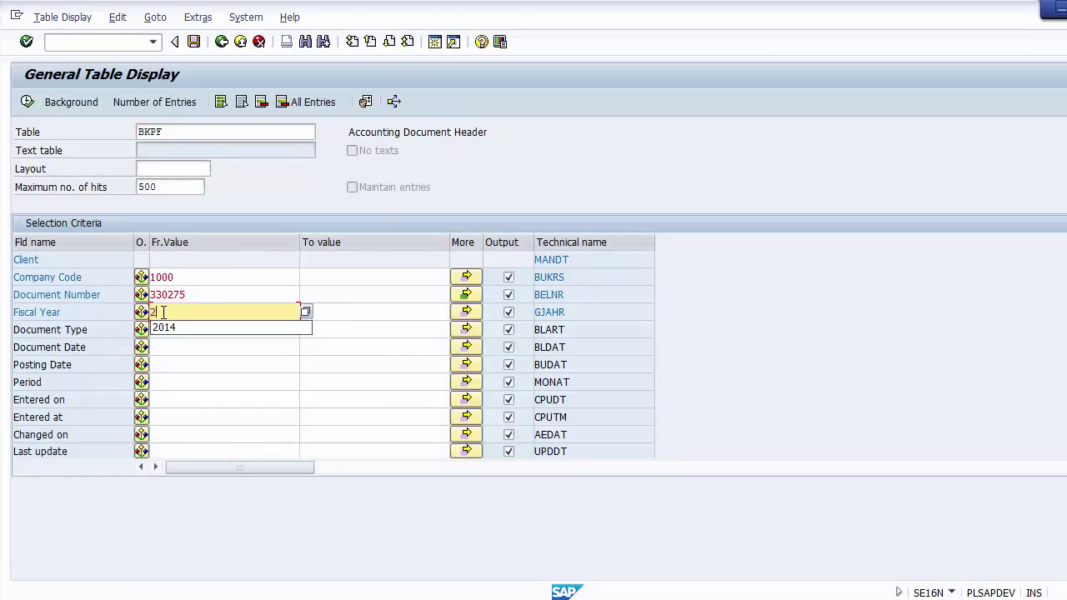
type("014")
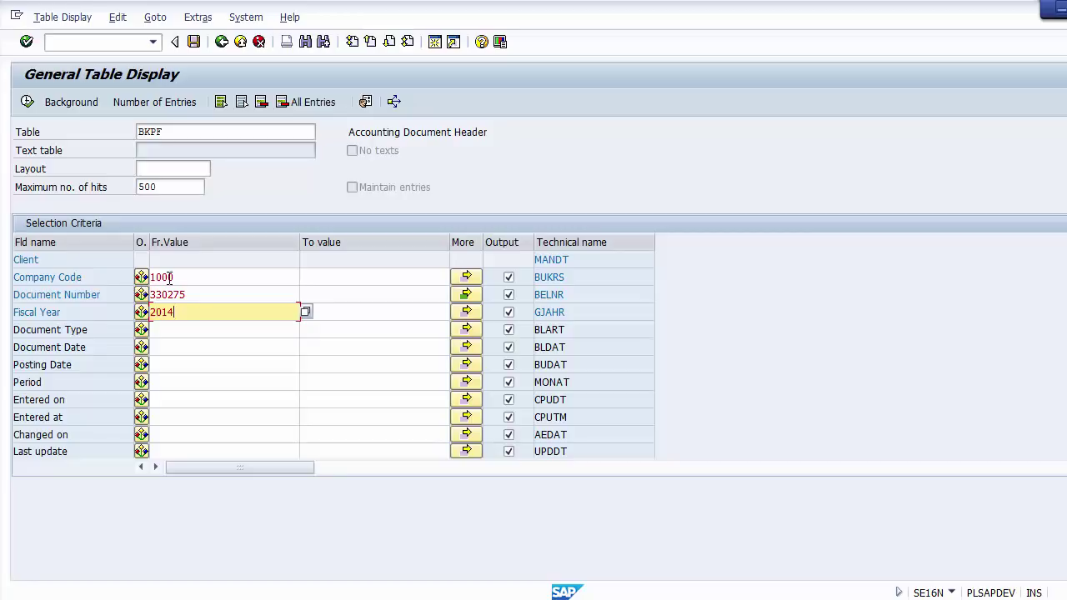
left_click(178, 280)
left_click(184, 293)
left_click(184, 310)
left_click(183, 294)
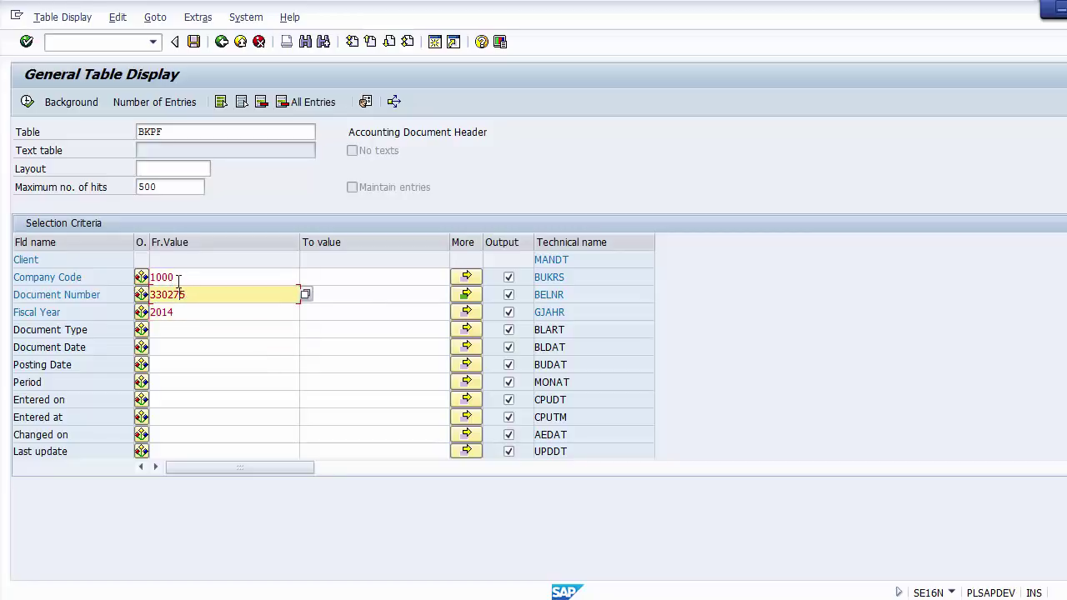
left_click(179, 280)
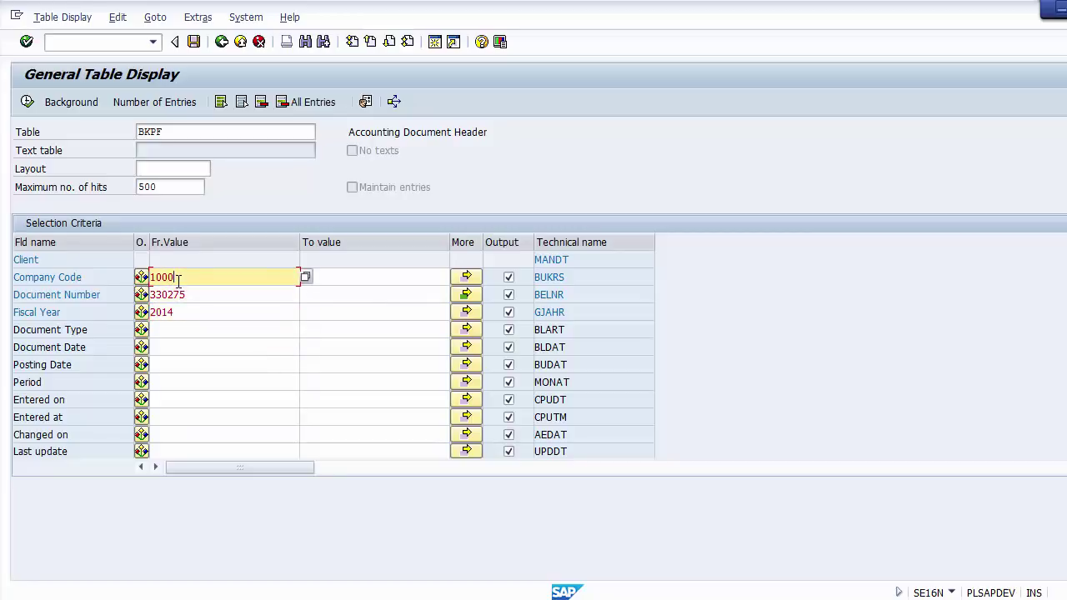
left_click(27, 104)
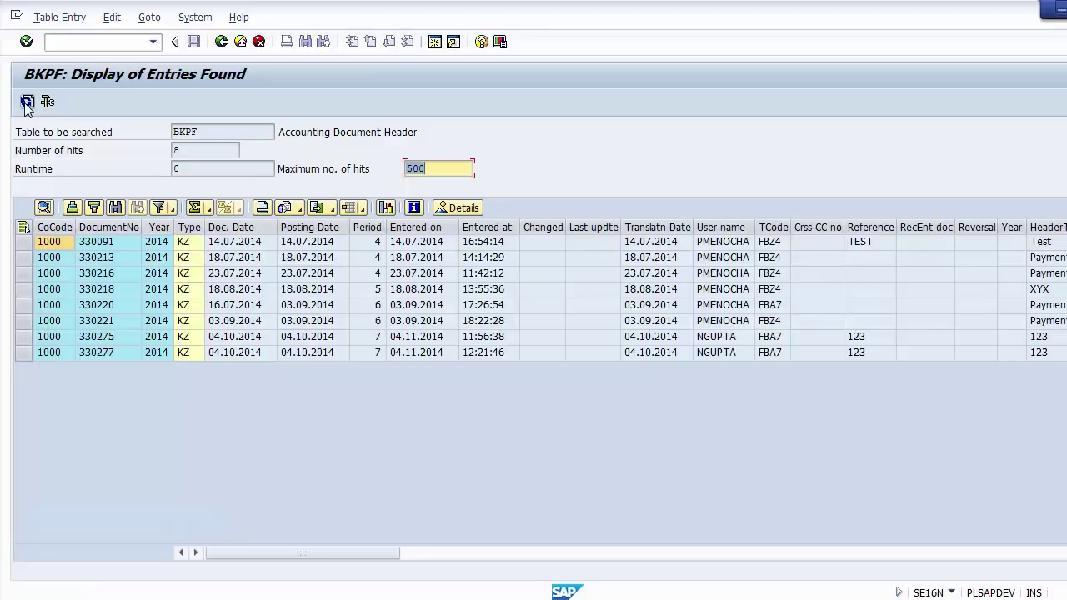
Examine the company code, document number and year of the first entry and compare the document type across the rows.
left_click(52, 243)
key("Tab")
key("Tab")
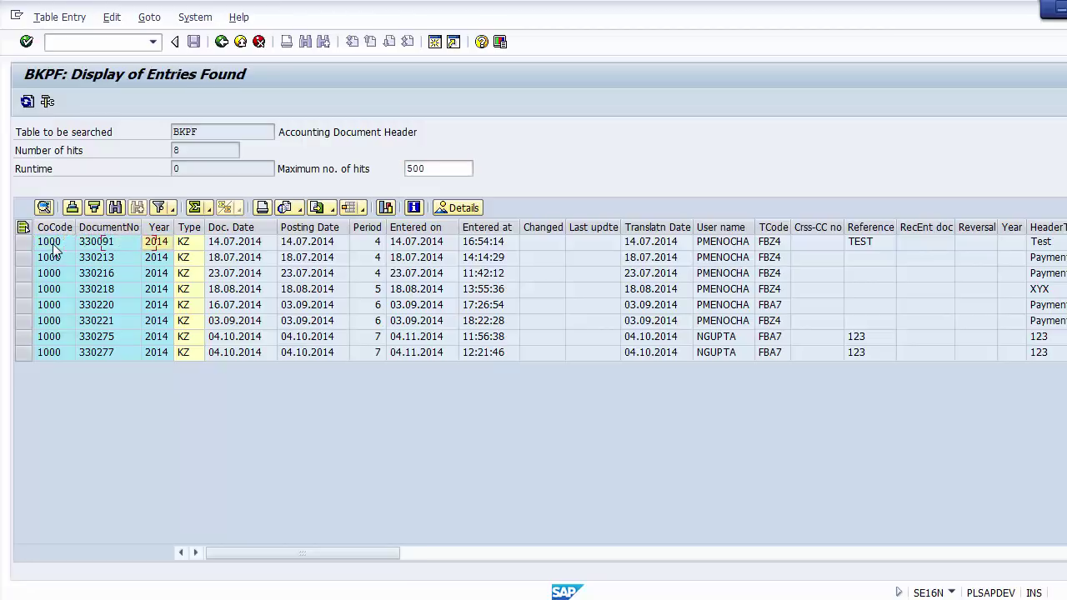
key("Tab")
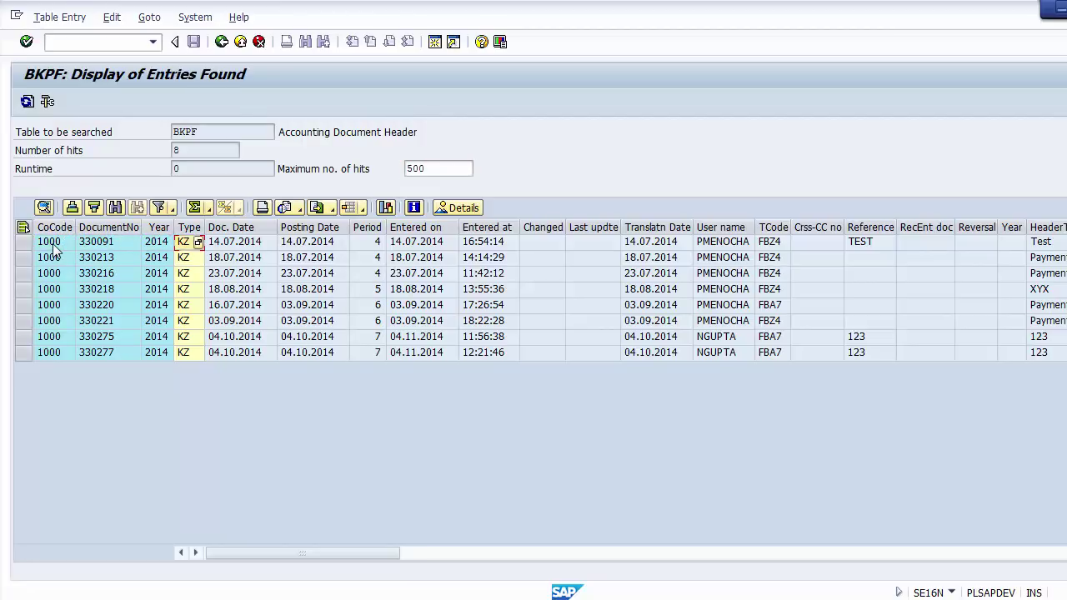
key("Down")
key("Down")
key("Down")
key("Down")
key("Down")
key("Up")
key("Up")
key("Up")
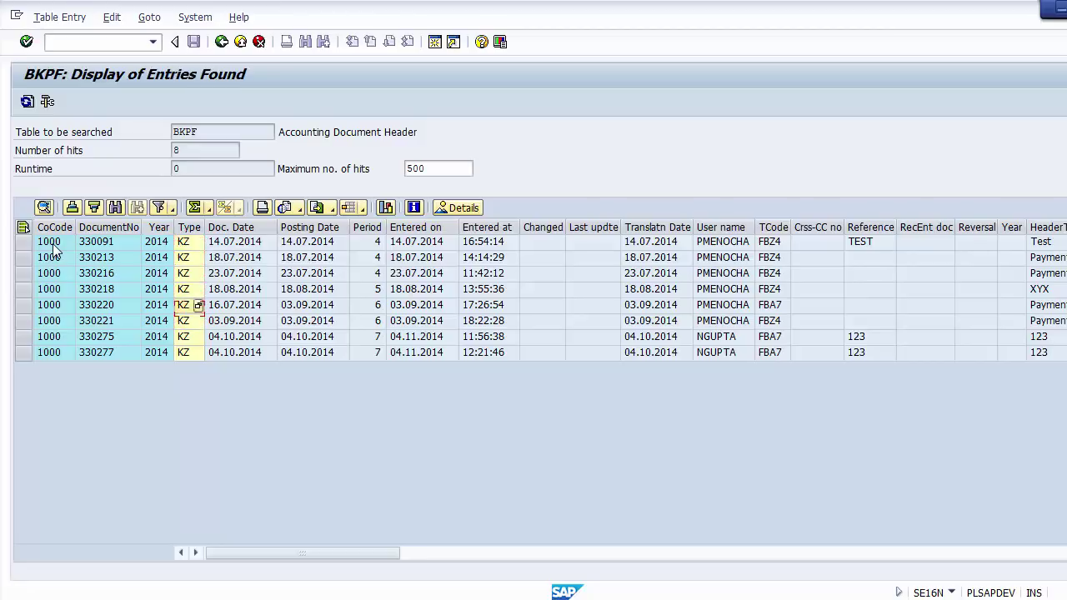
key("Up")
key("Up")
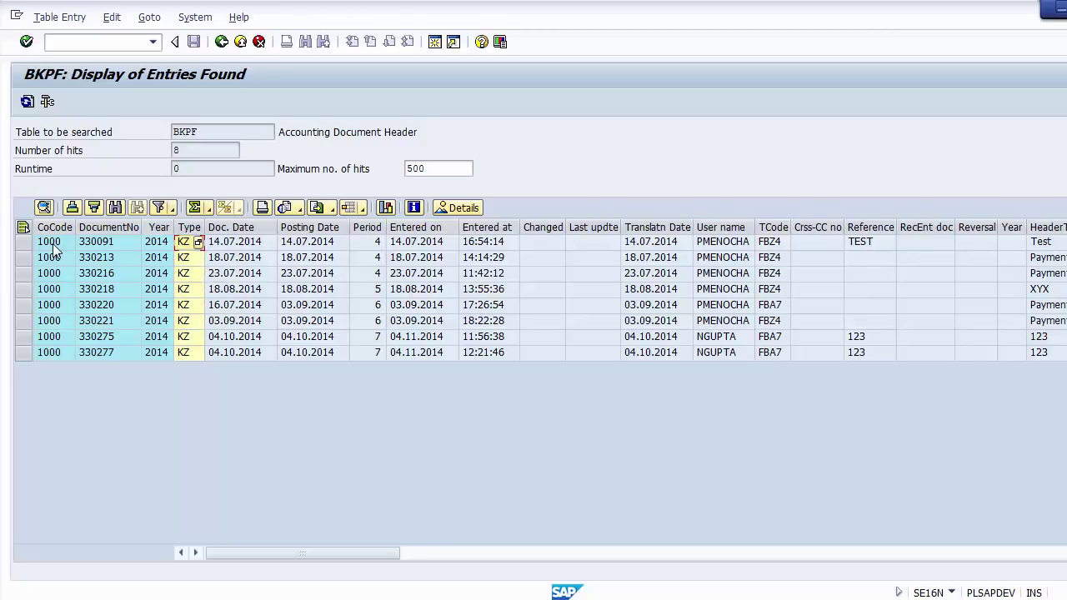
Examine the first entry's columns from document date, posting date and period through entry time, user name and reference to header text.
key("Tab")
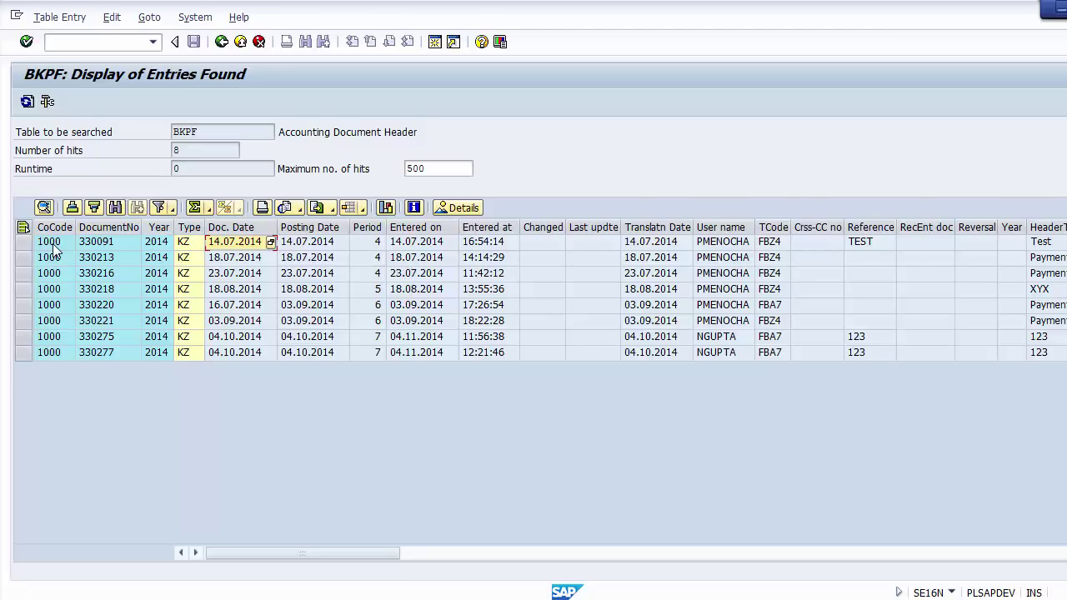
key("Tab")
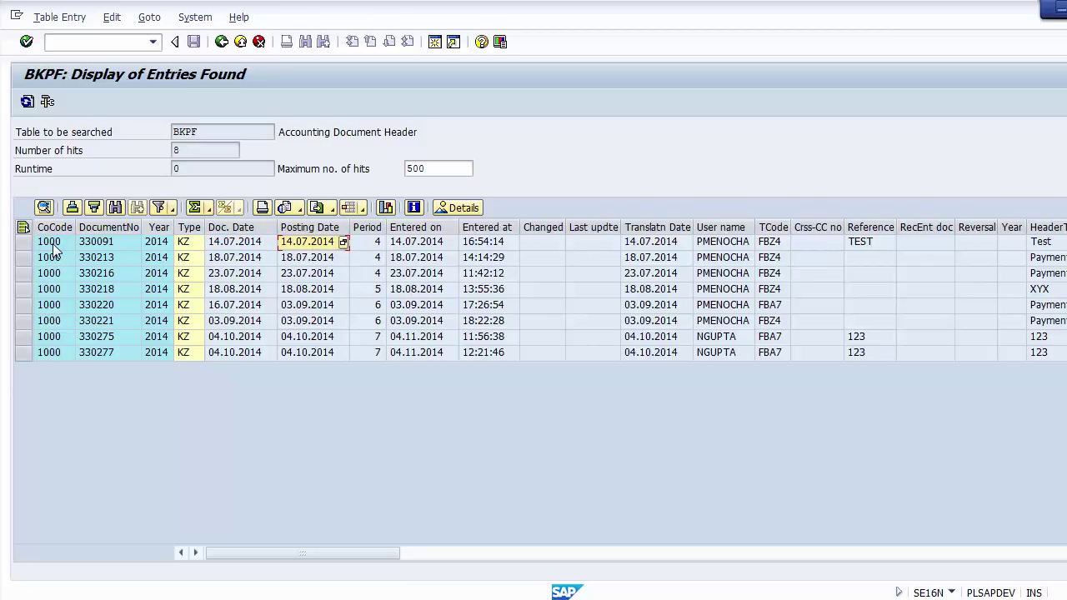
key("Tab")
key("Tab")
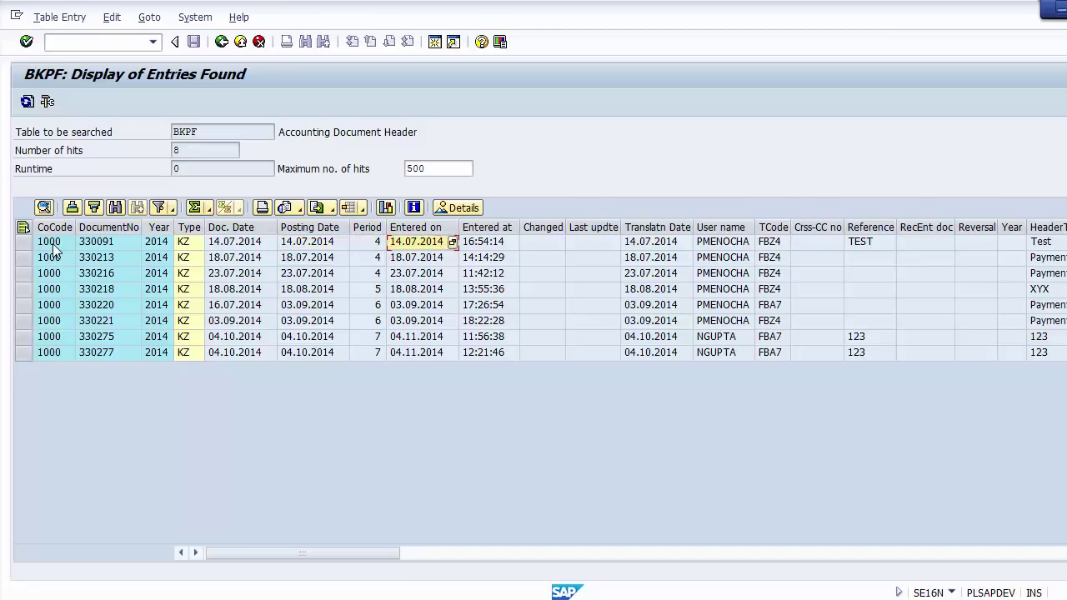
key("Tab")
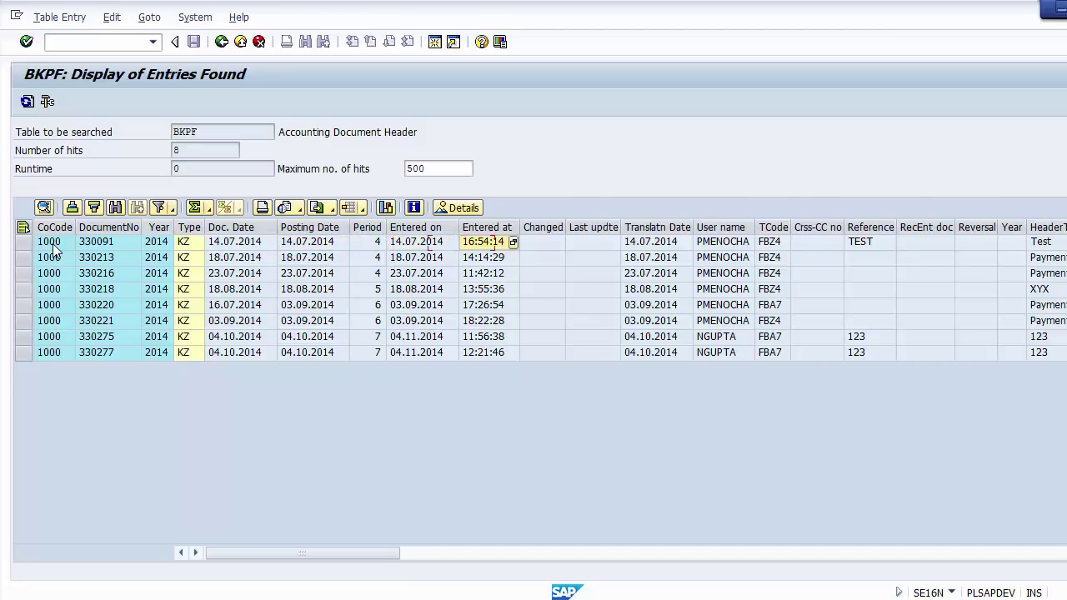
key("Tab")
key("Tab")
key("Tab")
key("Tab")
key("Tab")
key("Tab")
key("Tab")
key("Tab")
key("Tab")
key("Tab")
key("Tab")
key("Tab")
key("Tab")
key("Tab")
key("Tab")
key("Tab")
key("Tab")
key("Tab")
key("Tab")
key("Tab")
key("Tab")
key("Tab")
key("Tab")
key("Tab")
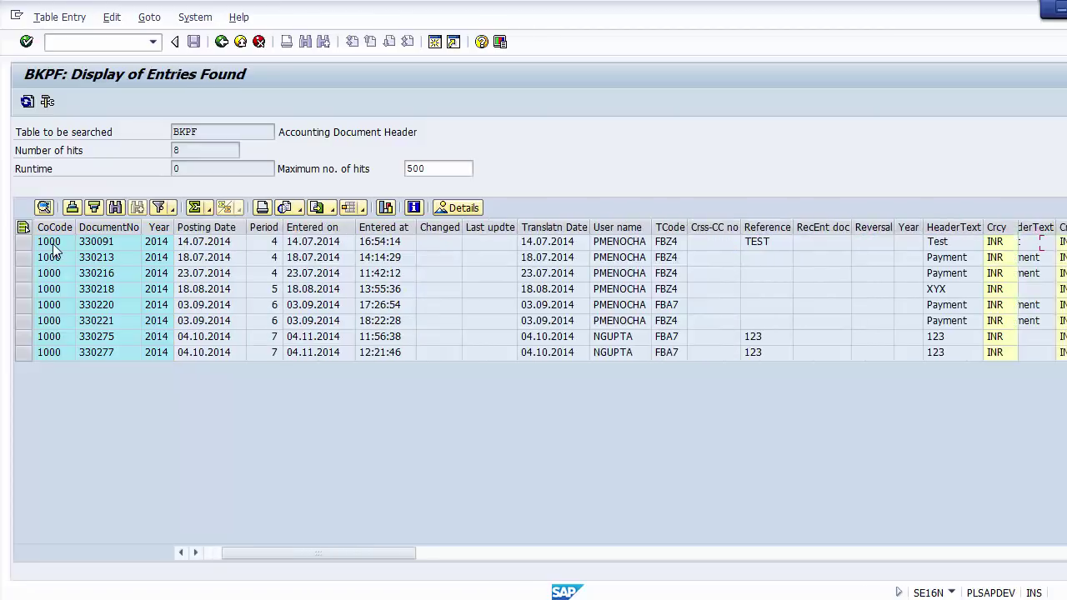
Examine the columns from currency to translation date and go back over the reference transaction, reference key and local currency.
key("Tab")
key("Tab")
key("Tab")
key("Tab")
key("Tab")
key("Tab")
key("Tab")
key("Tab")
key("Tab")
key("Tab")
key("Tab")
key("Tab")
key("Tab")
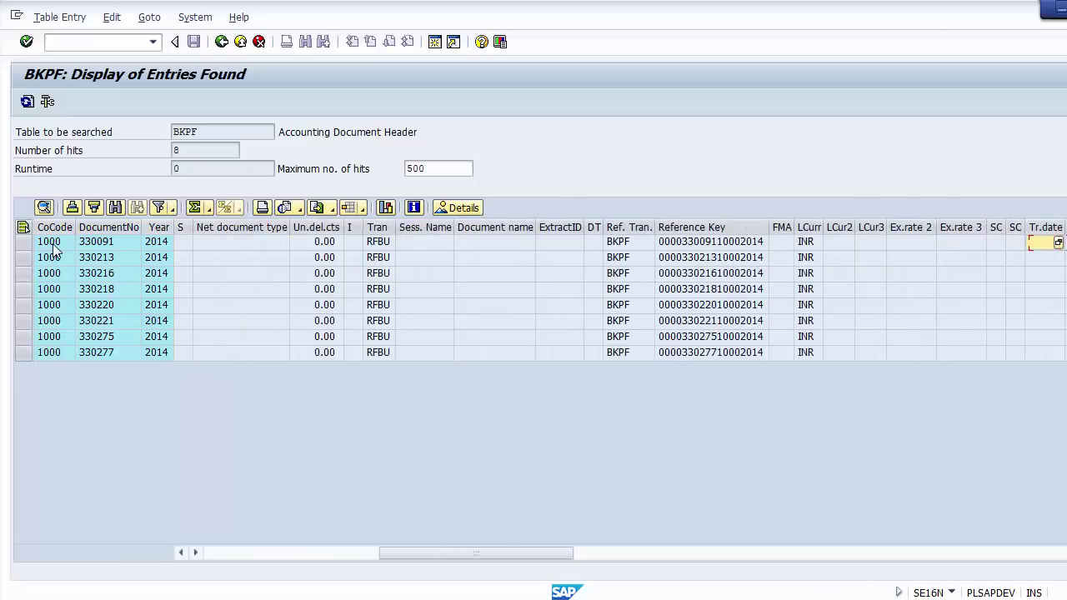
key("shift+Tab")
key("shift+Tab")
key("shift+Tab")
key("shift+Tab")
key("shift+Tab")
key("shift+Tab")
key("shift+Tab")
key("shift+Tab")
key("shift+Tab")
key("shift+Tab")
Examine the exchange rate, reversal, tax calculation, net entry and logical system columns of the header entries.
key("Tab")
key("Tab")
key("Tab")
key("Tab")
key("Tab")
key("Tab")
key("Tab")
key("Tab")
key("Tab")
key("Tab")
key("Tab")
key("Tab")
key("Tab")
key("Tab")
key("Tab")
key("Tab")
key("Tab")
key("Tab")
key("Tab")
key("Tab")
key("Tab")
key("Tab")
key("Tab")
key("Tab")
key("Tab")
key("Tab")
key("Tab")
key("Tab")
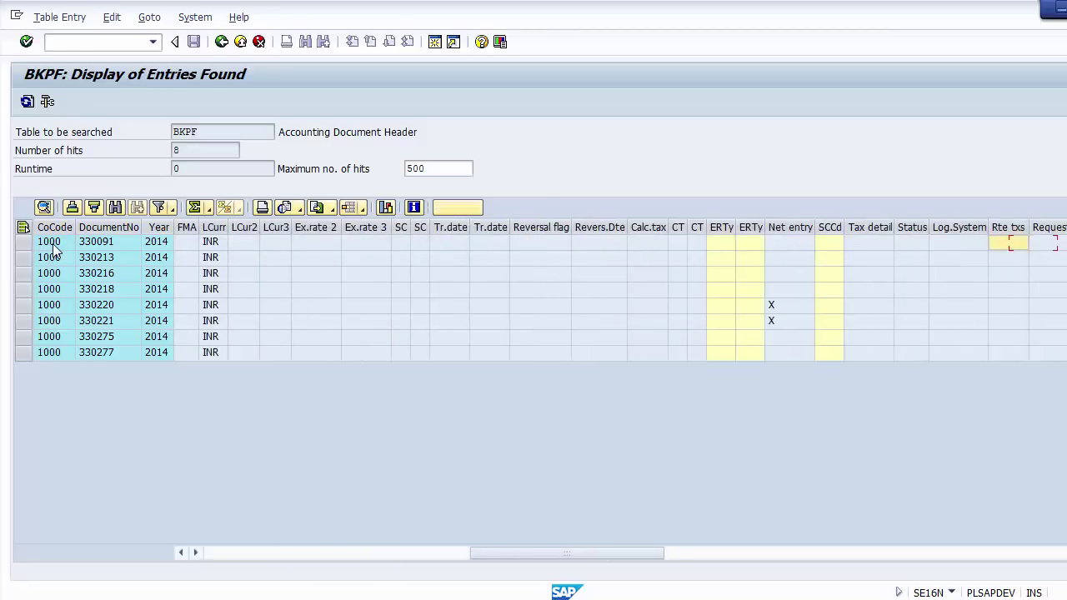
Examine the remaining header columns, from branch number, reference keys and ledger group to the final document condition column.
key("Tab")
key("Tab")
key("Tab")
key("Tab")
key("Tab")
key("Tab")
key("Tab")
key("Tab")
key("Tab")
key("Tab")
key("Tab")
key("Tab")
key("Tab")
key("Tab")
key("Tab")
key("Tab")
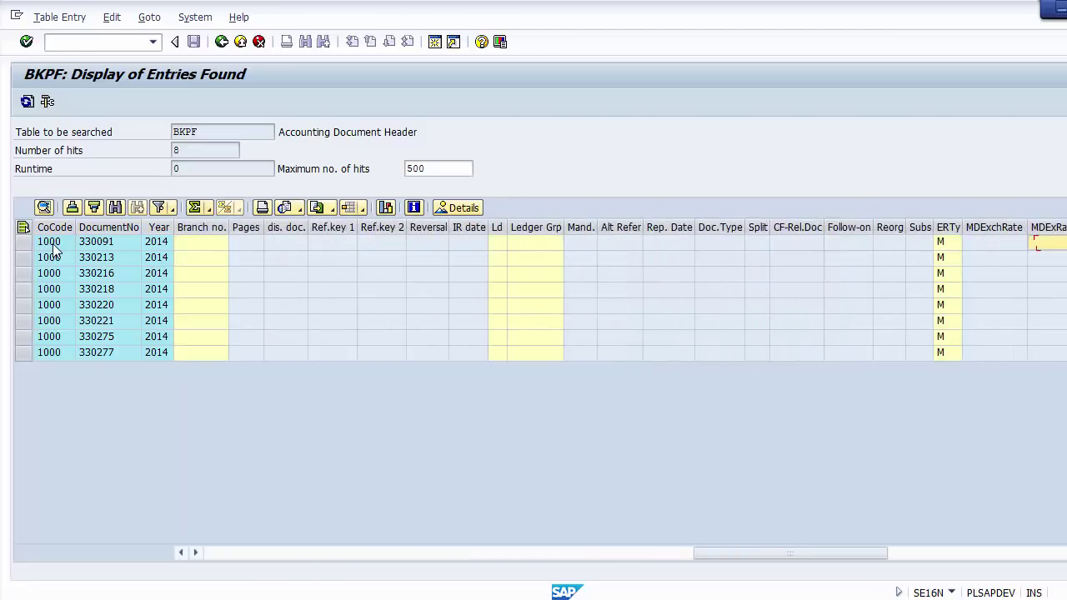
key("Tab")
key("Tab")
key("Tab")
key("Tab")
key("Tab")
key("Tab")
key("Tab")
key("Tab")
key("Tab")
key("Tab")
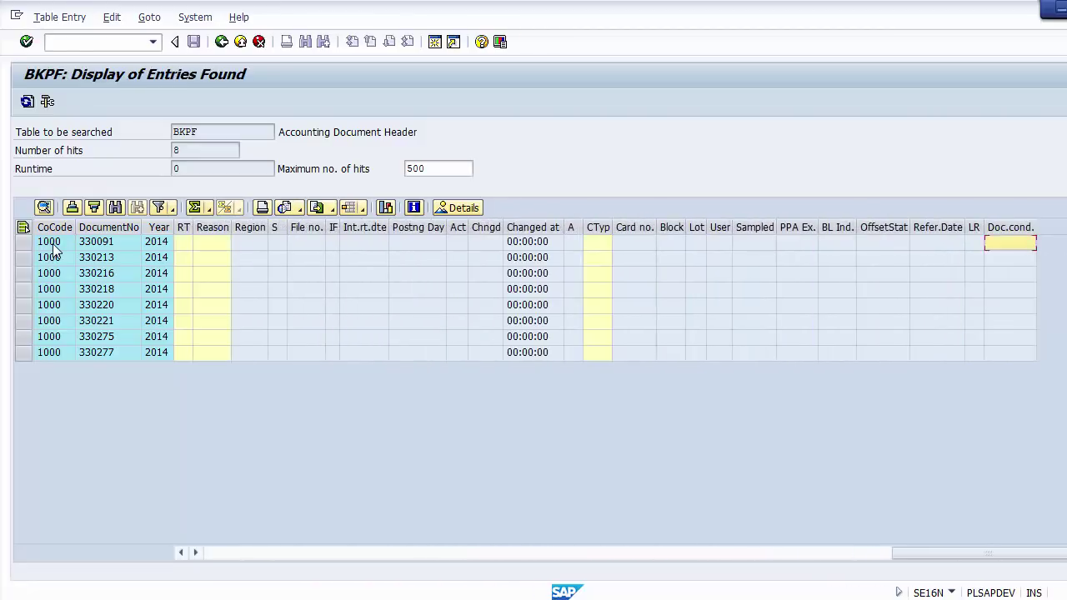
Go back over the BKPF header columns from the document condition to the company code, document number and fiscal year.
key("shift+Tab")
key("shift+Tab")
key("shift+Tab")
key("shift+Tab")
key("shift+Tab")
key("shift+Tab")
key("shift+Tab")
key("shift+Tab")
key("shift+Tab")
key("shift+Tab")
key("shift+Tab")
key("shift+Tab")
key("shift+Tab")
key("shift+Tab")
key("shift+Tab")
key("shift+Tab")
key("shift+Tab")
key("shift+Tab")
key("shift+Tab")
key("shift+Tab")
key("shift+Tab")
key("shift+Tab")
key("shift+Tab")
key("shift+Tab")
key("shift+Tab")
key("shift+Tab")
key("shift+Tab")
key("shift+Tab")
key("shift+Tab")
key("shift+Tab")
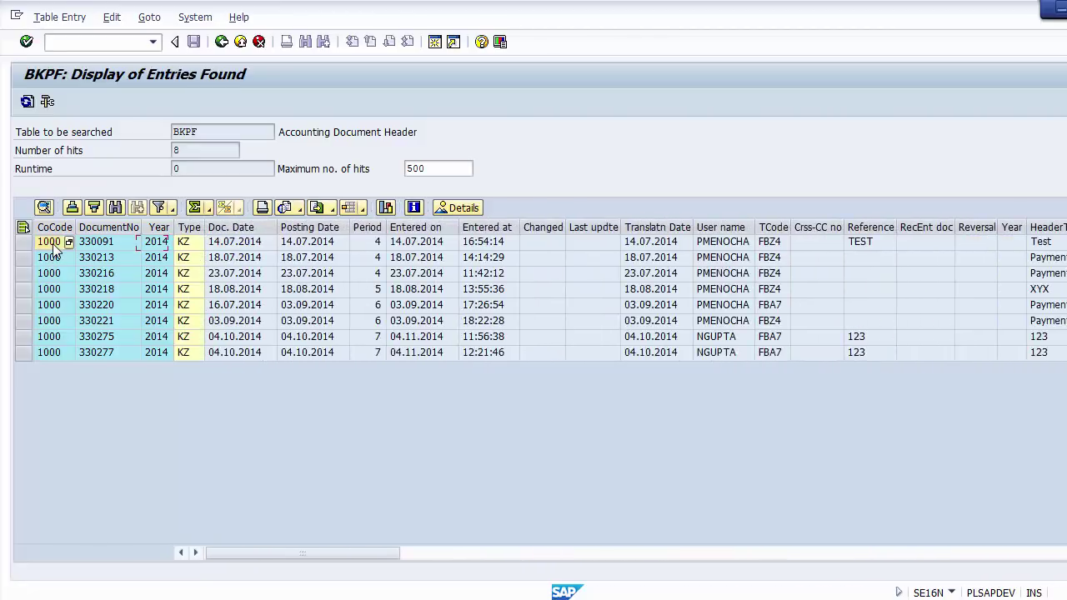
key("Tab")
Leave the BKPF results, switch to the SAP - FICO - Tables presentation and highlight the BSEG and BKPF entries on the slide.
left_click(240, 44)
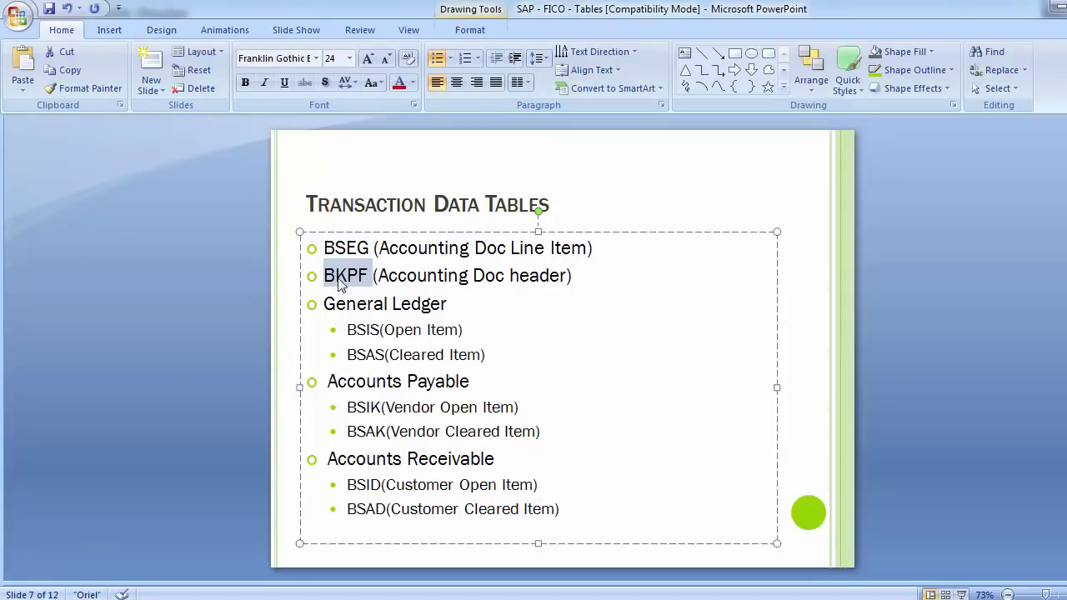
left_click_drag(325, 248, 605, 278)
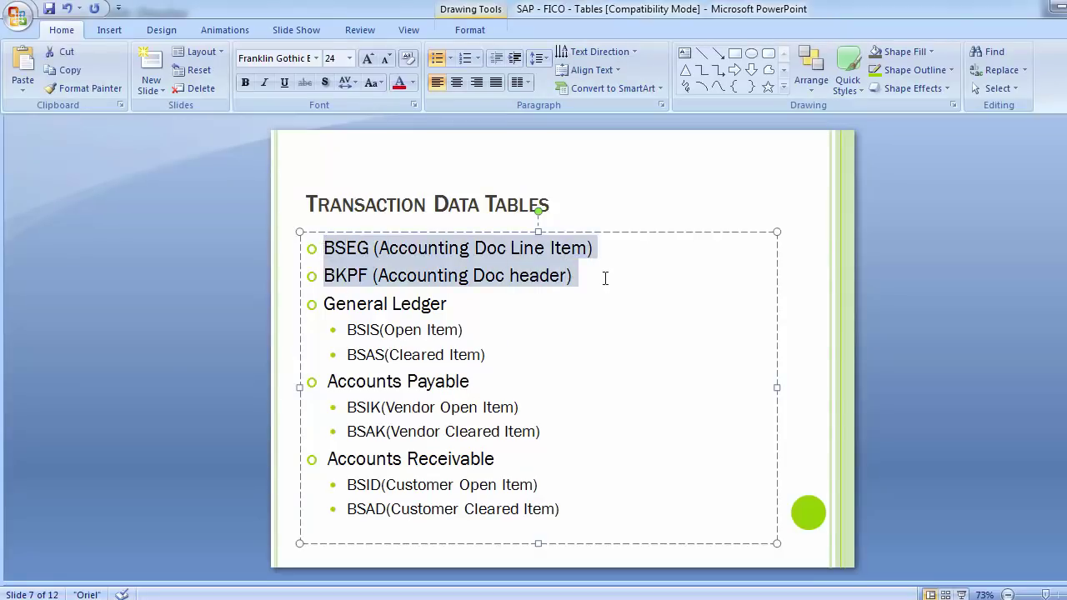
left_click(175, 336)
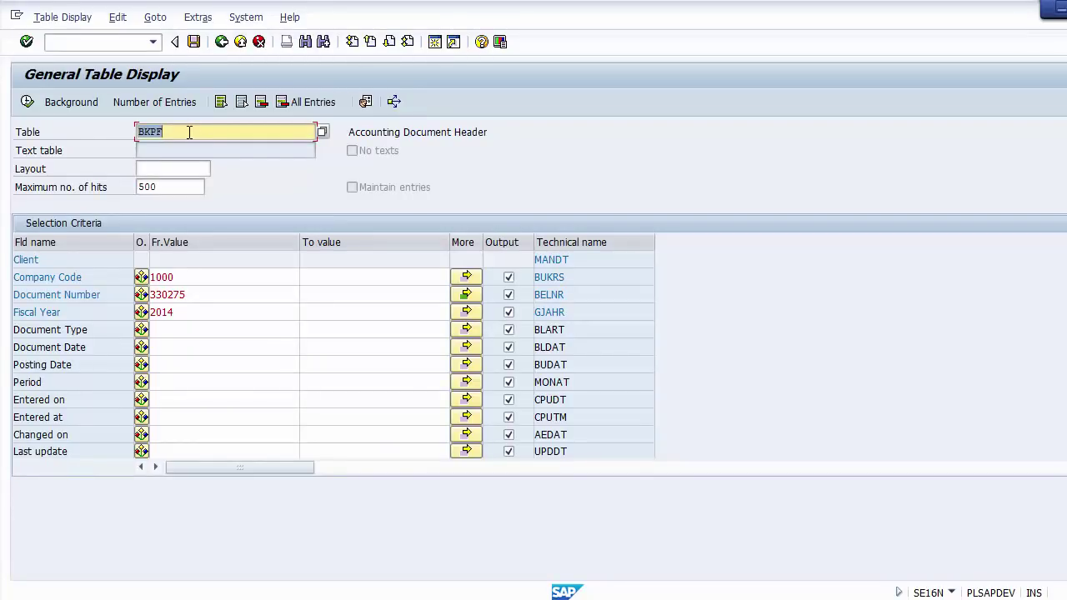
Load table BSIS in General Table Display, set its company code to 1000, look at the document number field and exit.
type("BSIS")
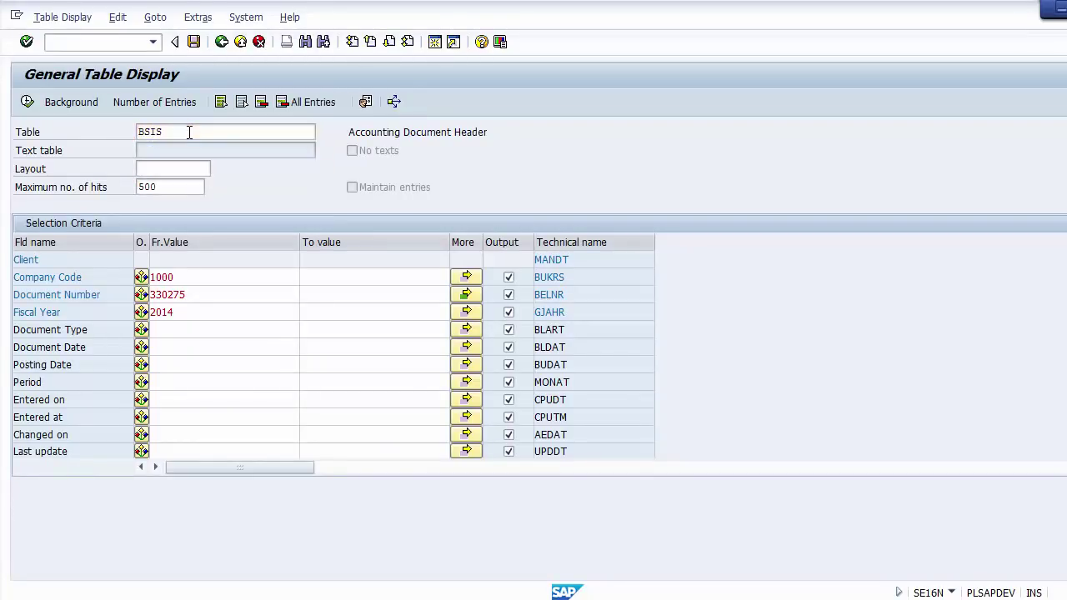
key("Return")
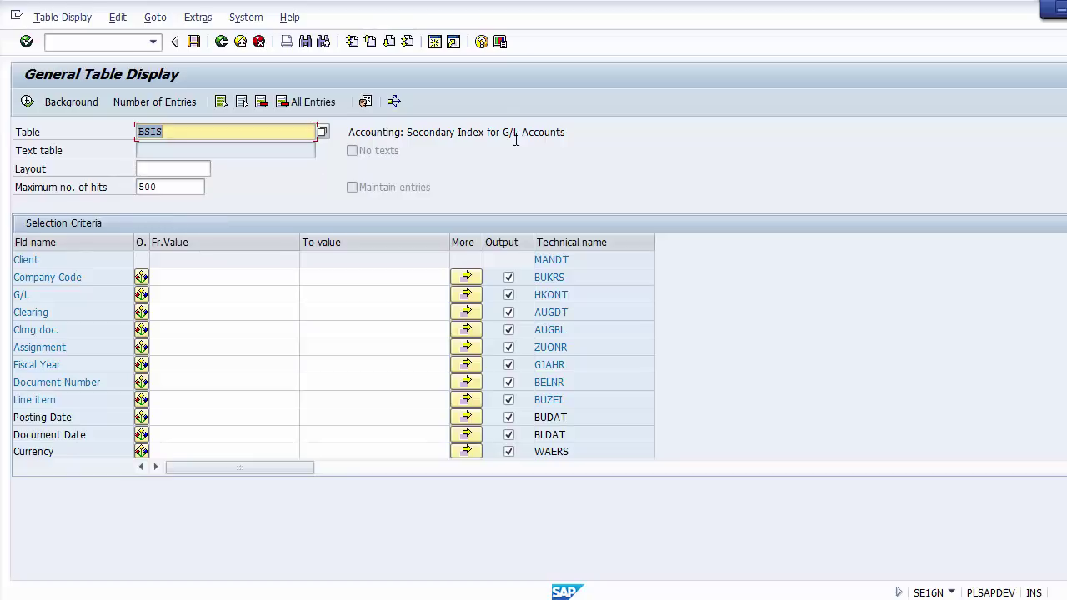
left_click(173, 277)
type("1000")
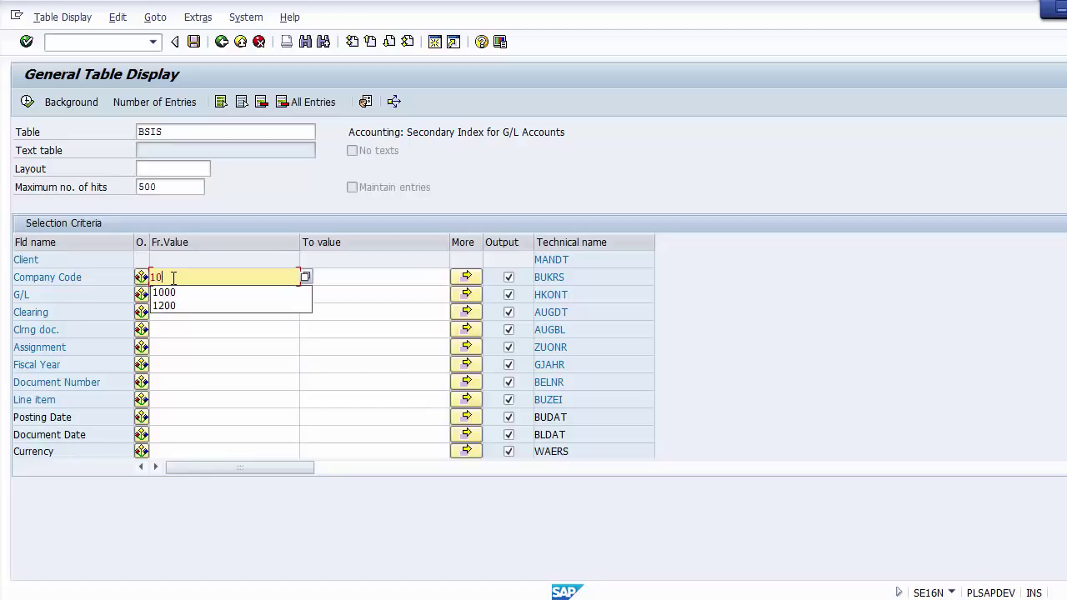
left_click(177, 294)
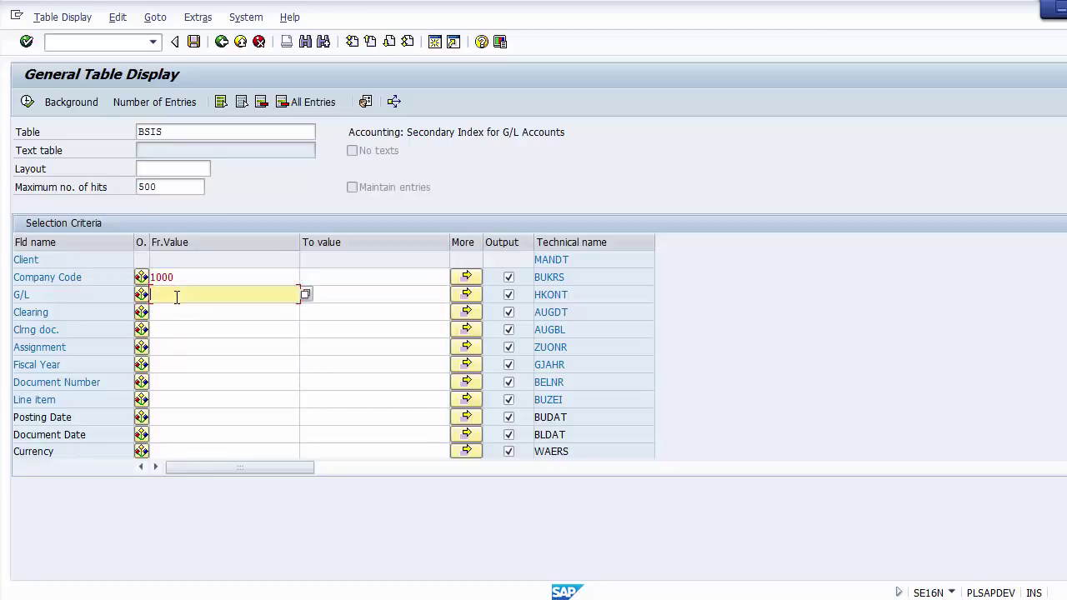
left_click(156, 382)
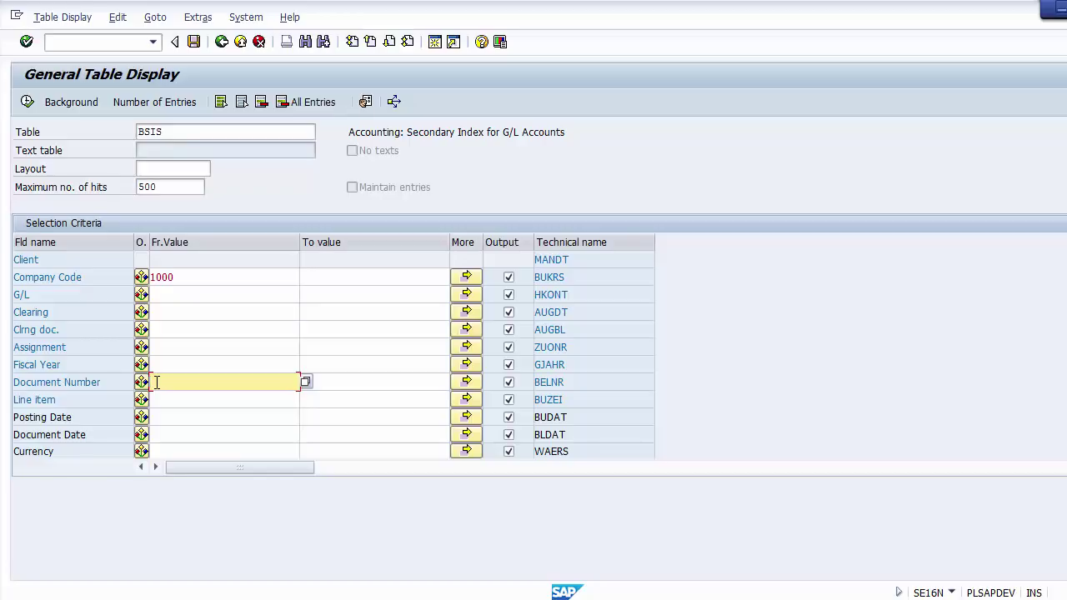
left_click(240, 42)
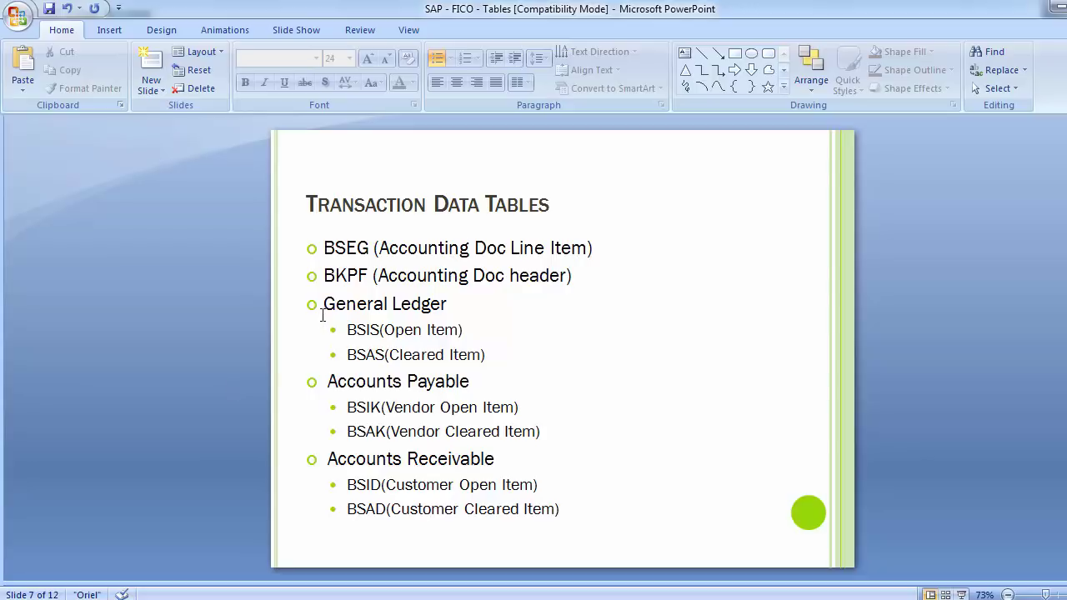
Review the accounts payable and receivable tables in the presentation, then advance to the banking slide and highlight PAYR.
left_click(329, 381)
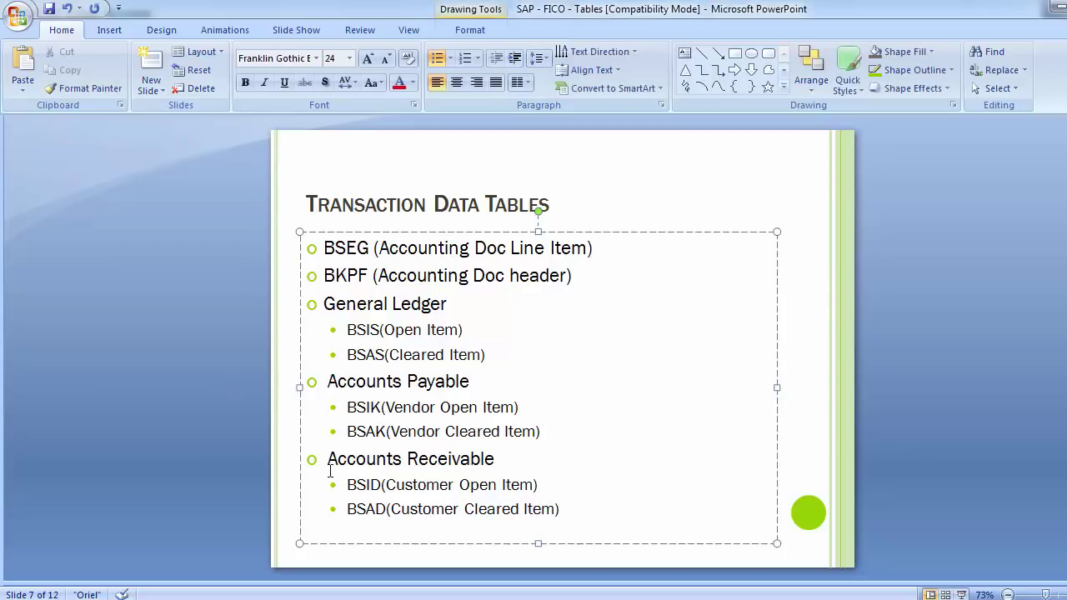
left_click(169, 392)
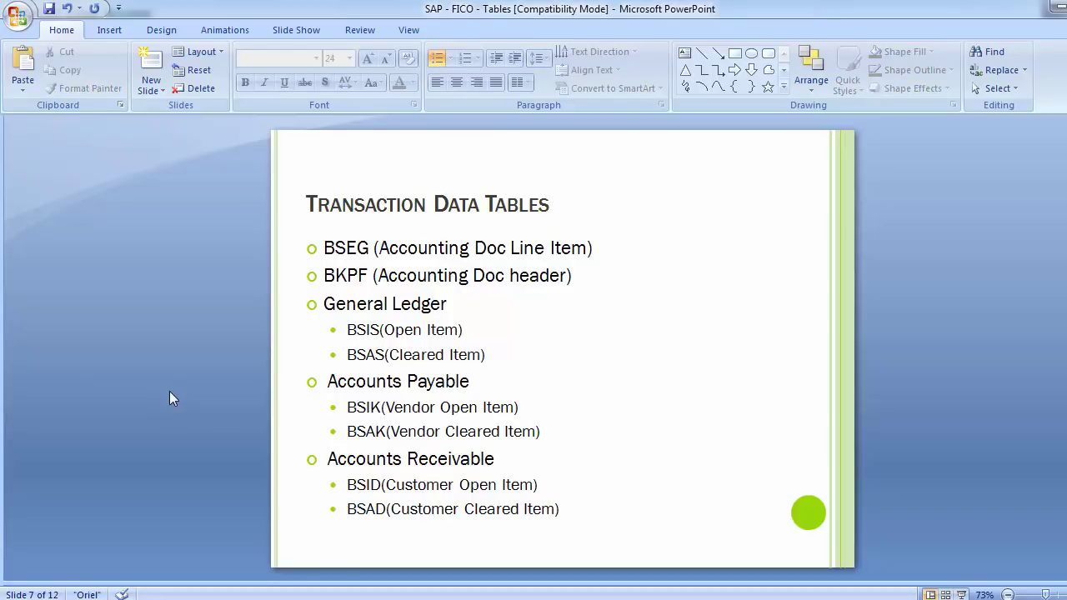
scroll(169, 391, "down", 1)
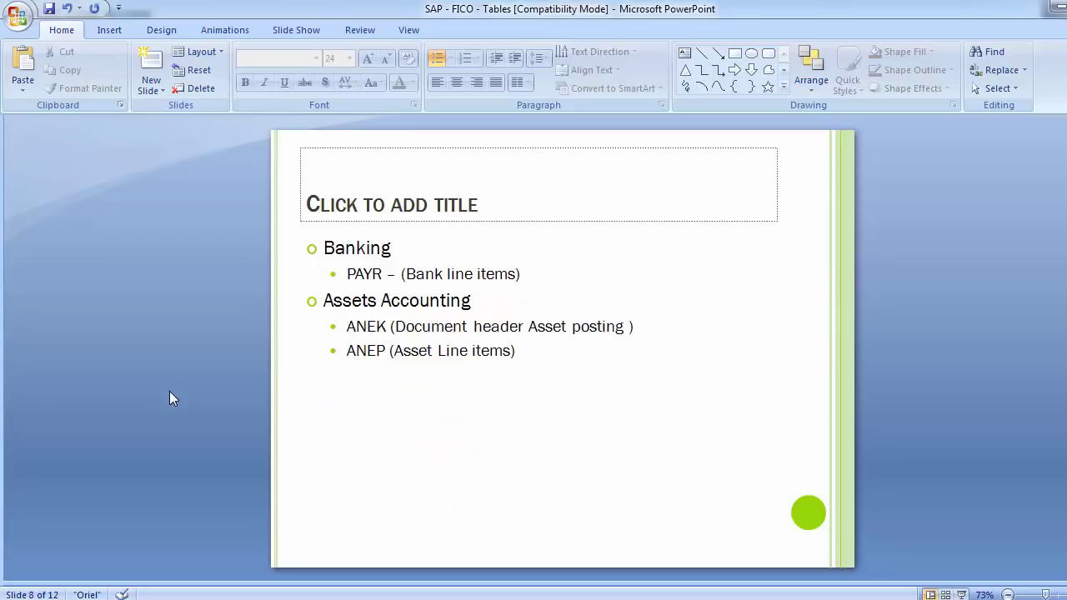
left_click(347, 275)
double_click(383, 279)
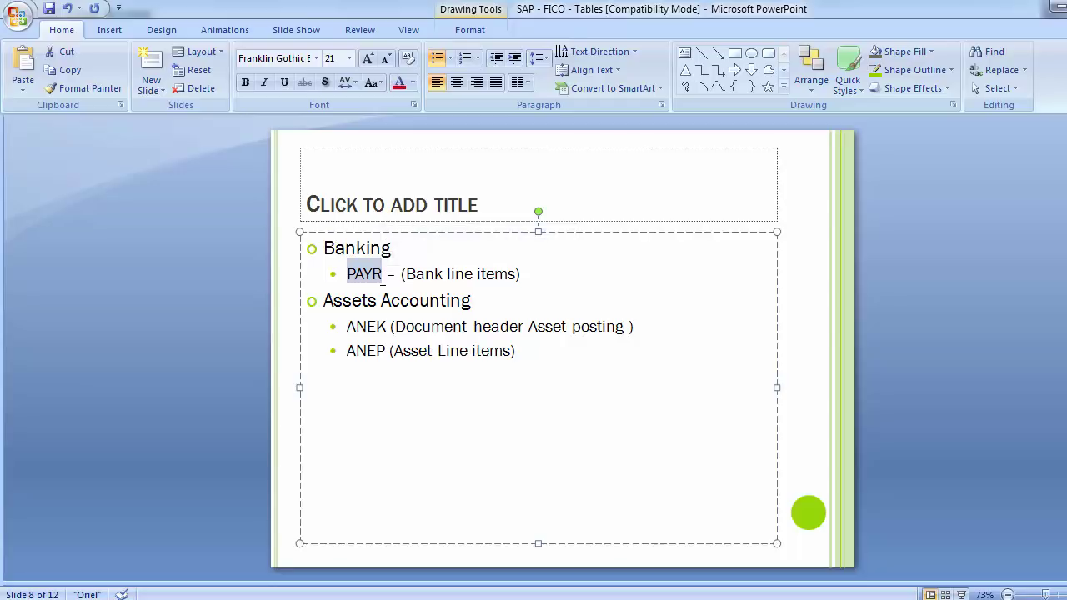
Switch back to SAP, run transaction SE16N and load table PAYR.
key("alt+Tab")
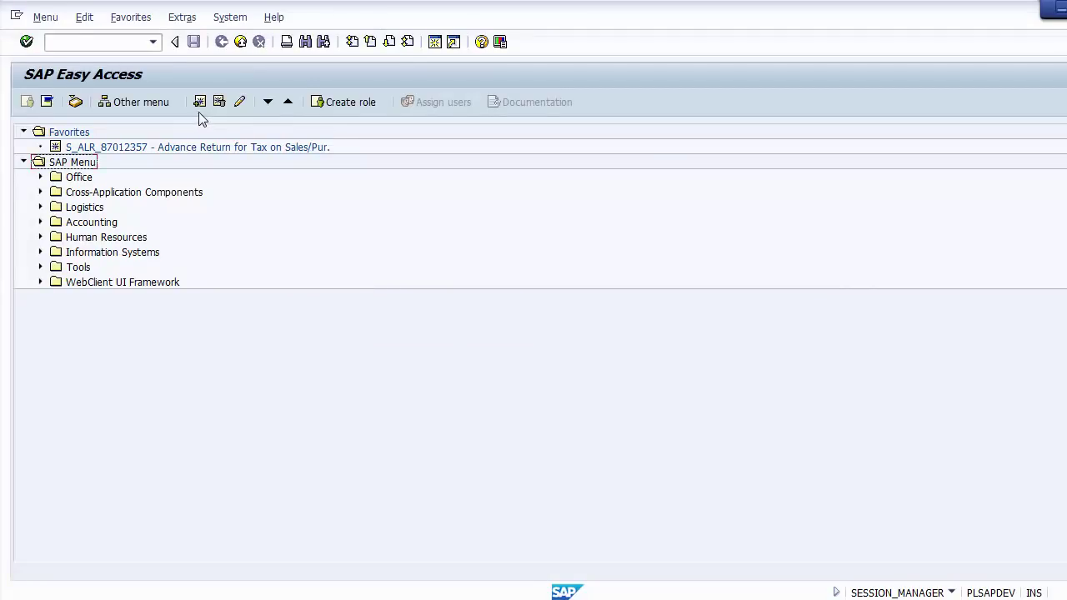
left_click(121, 47)
type("SE16")
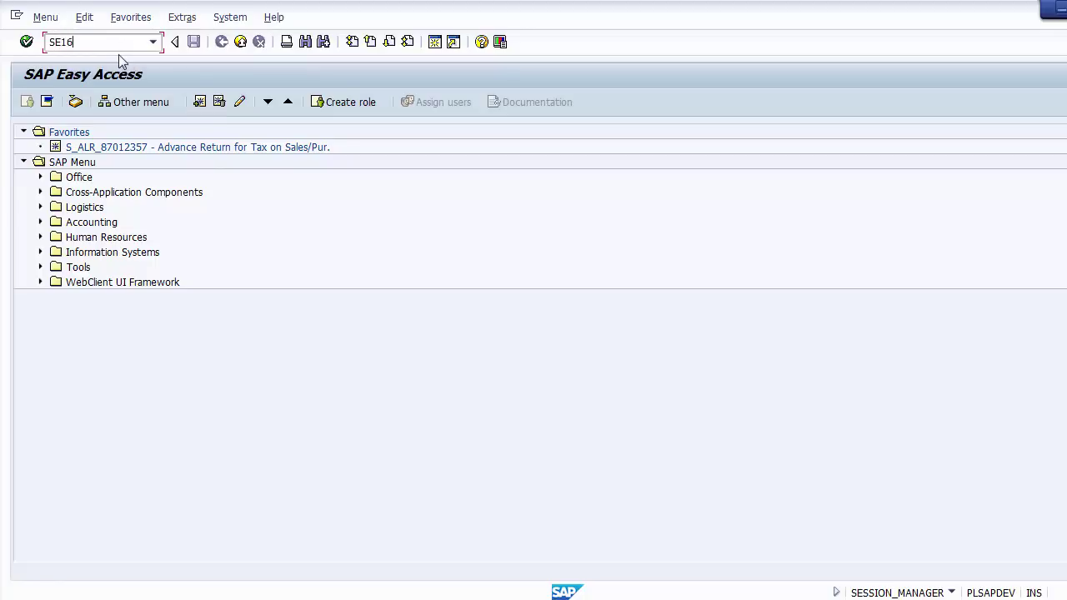
type("N")
key("Return")
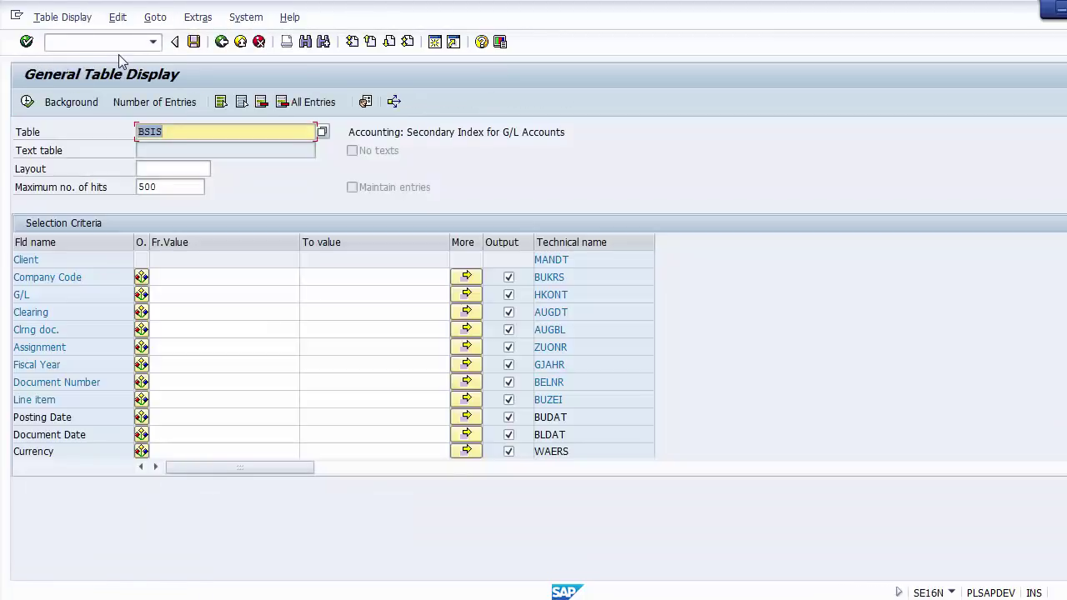
type("PAYR")
key("Return")
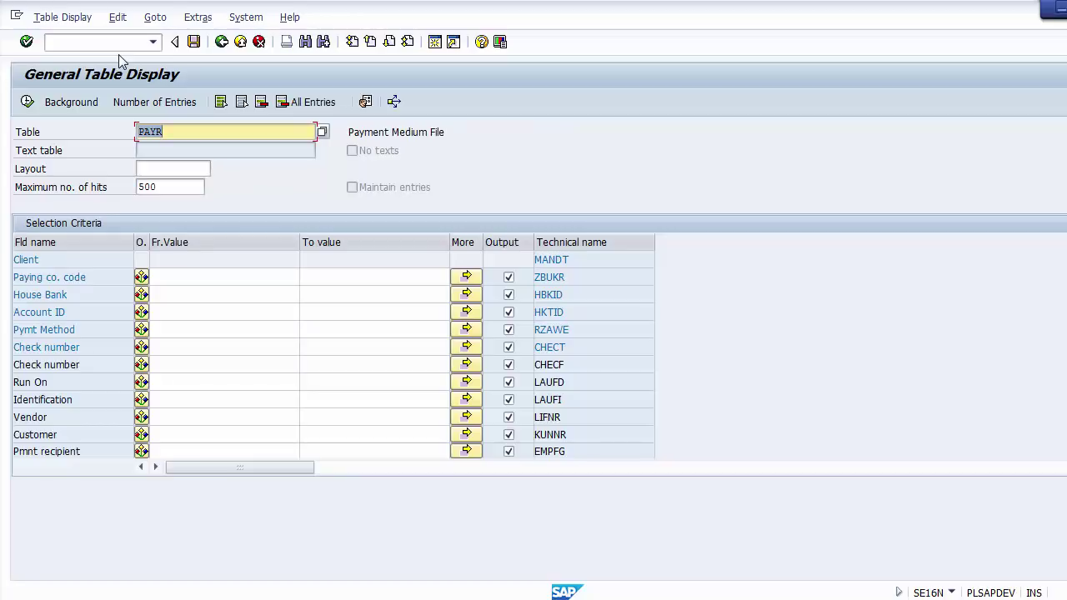
Highlight the Payment Medium File description and set the paying company code criterion to 1000.
left_click(350, 132)
left_click_drag(349, 133, 517, 122)
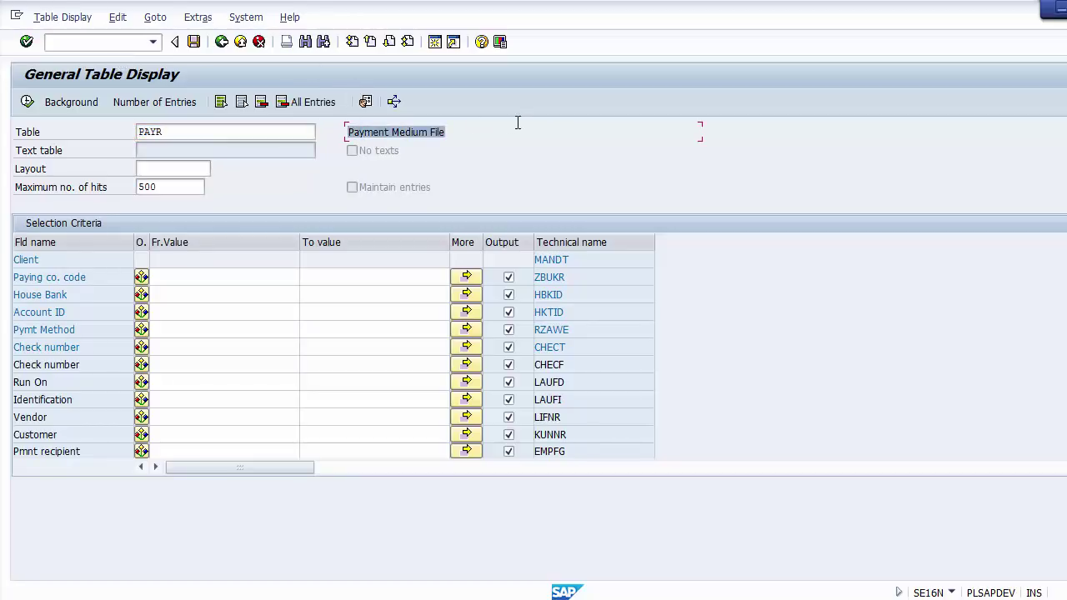
left_click(185, 277)
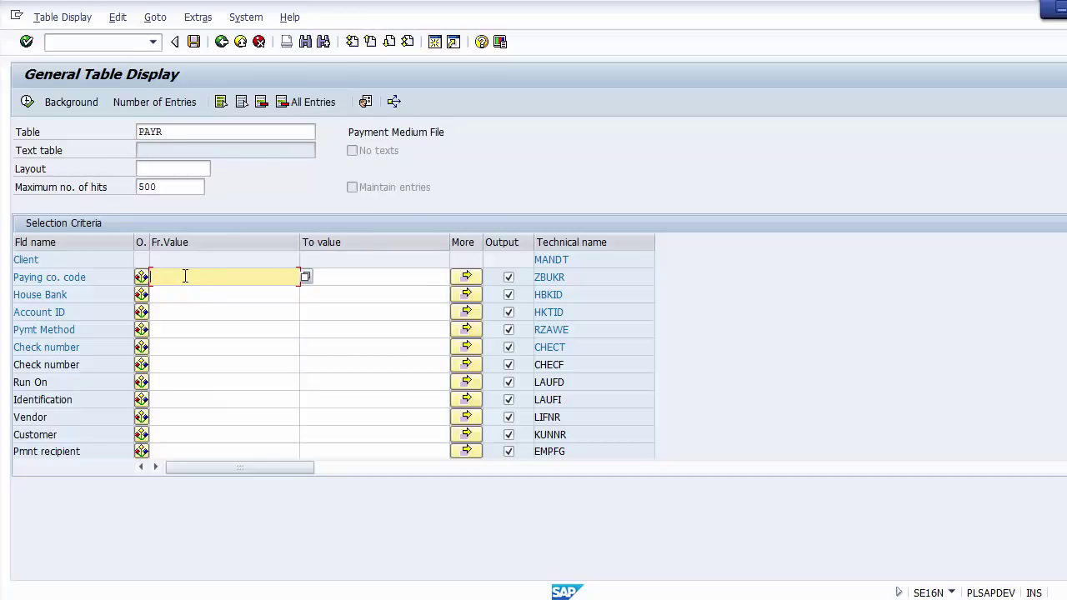
type("1000")
left_click(185, 293)
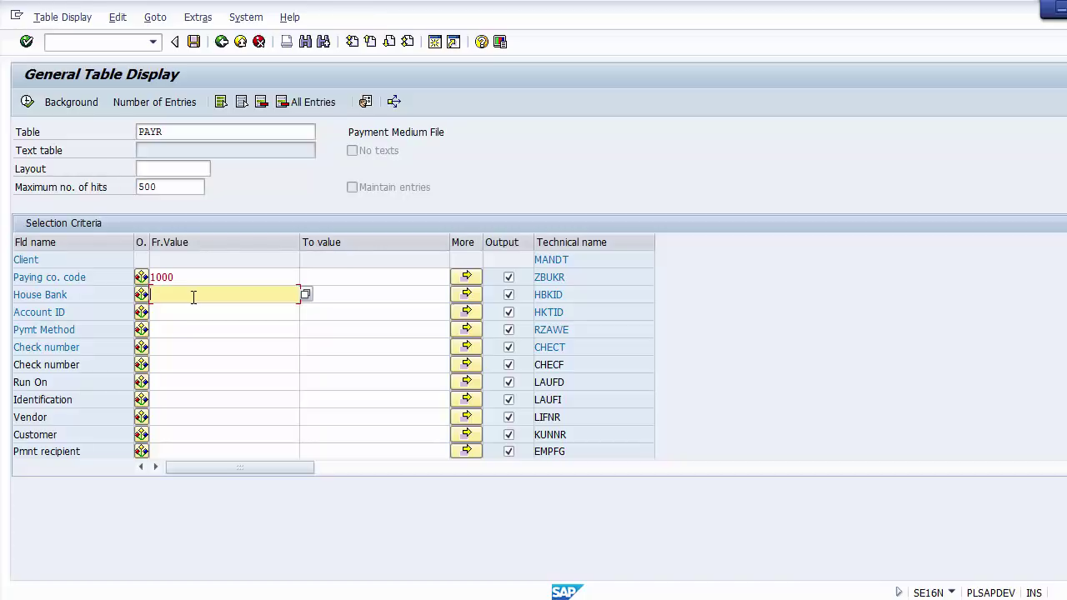
Examine the PAYR selection fields around vendor, run date and check number, and continue on to the paid check field.
left_click(191, 419)
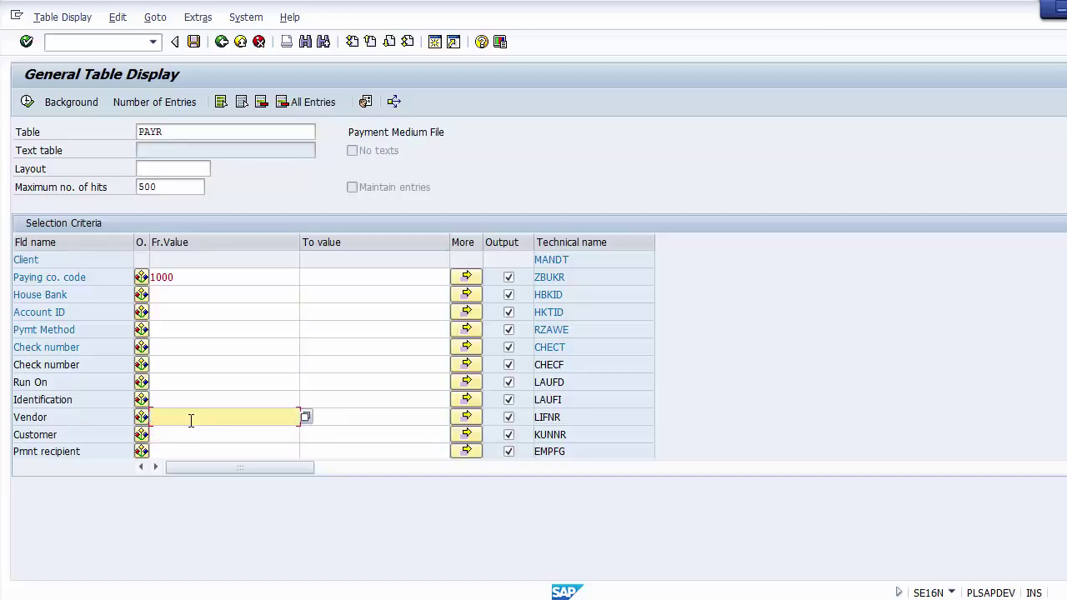
key("Down")
key("Up")
key("Up")
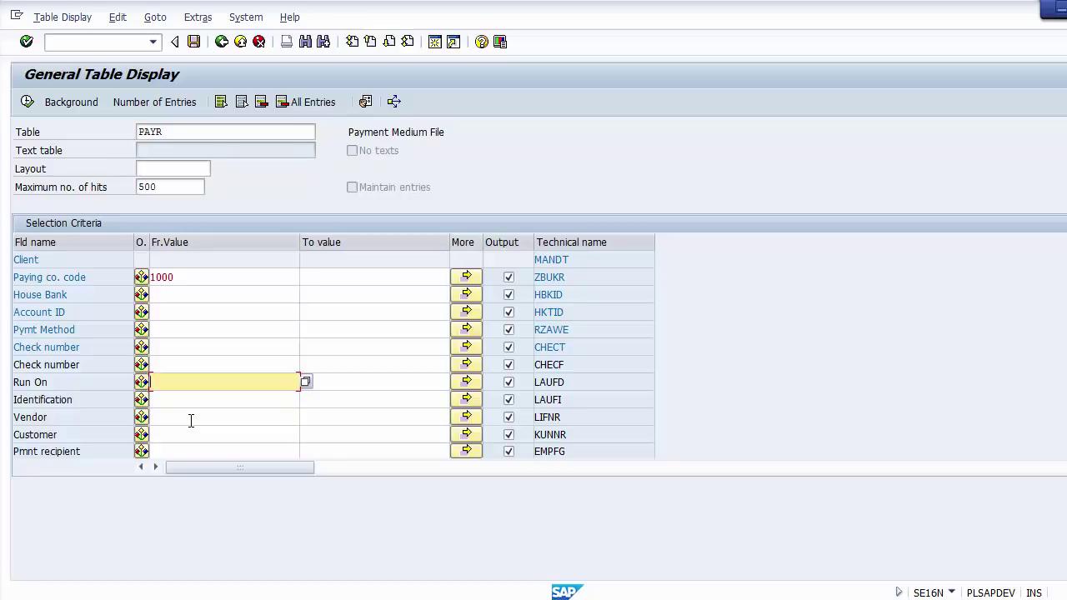
key("Up")
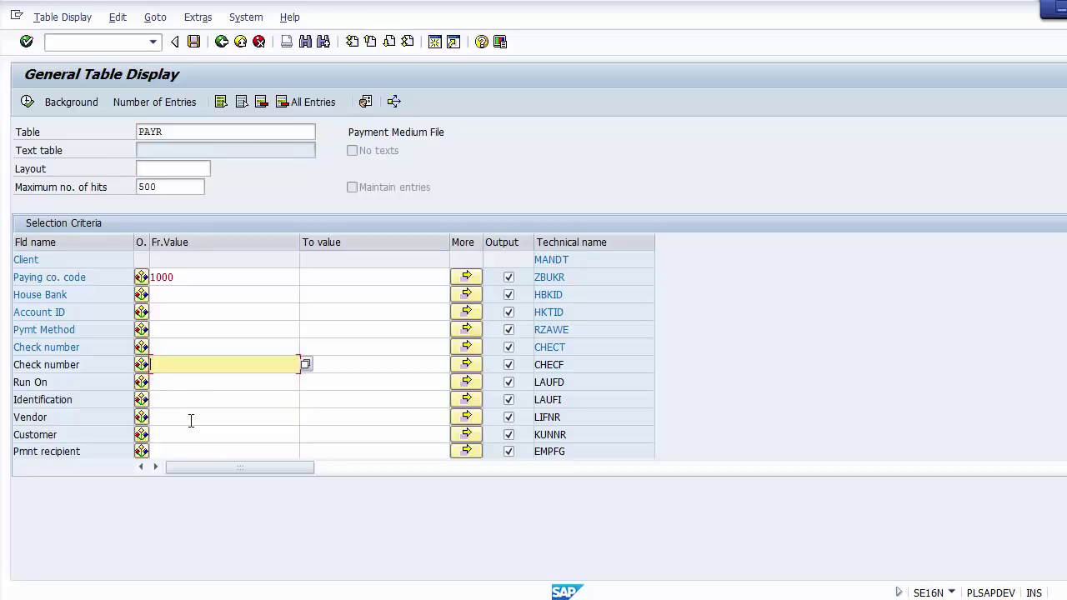
key("Up")
key("Down")
key("Up")
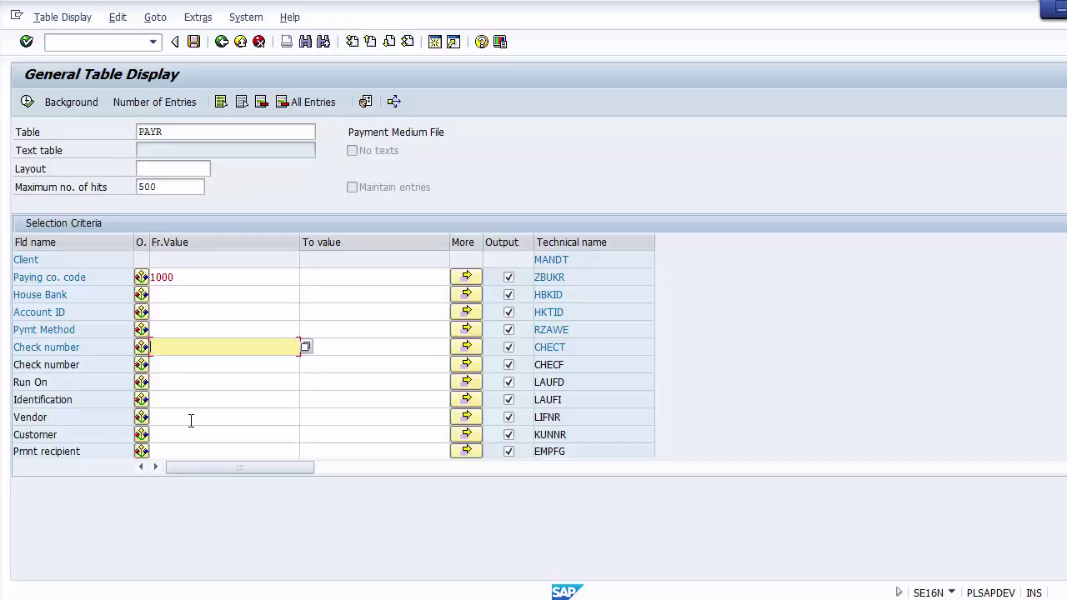
key("Down")
key("Down")
key("Down")
key("Down")
key("Down")
key("Down")
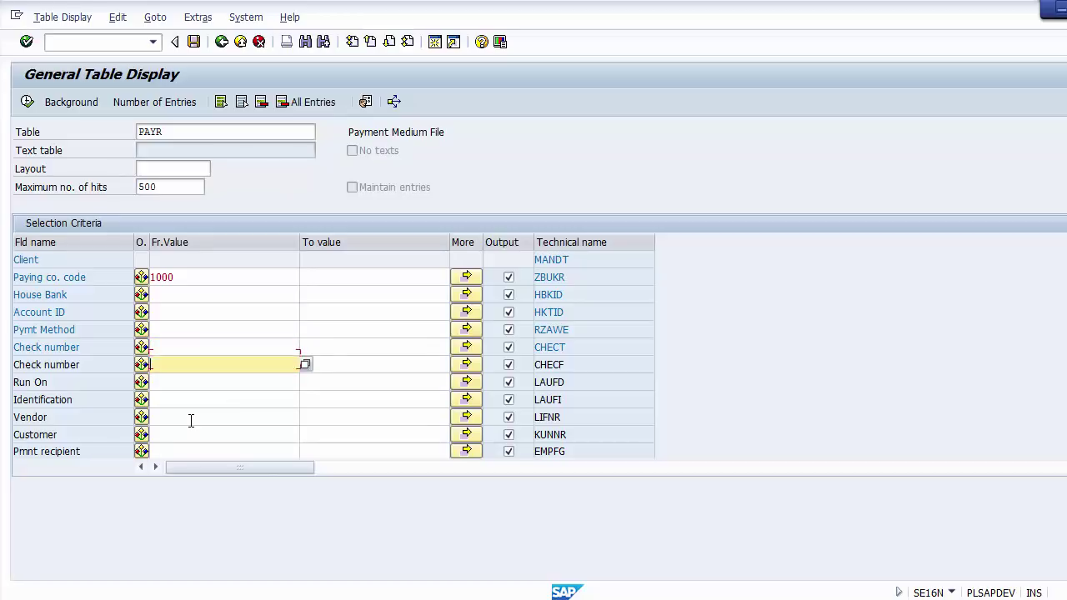
key("Down")
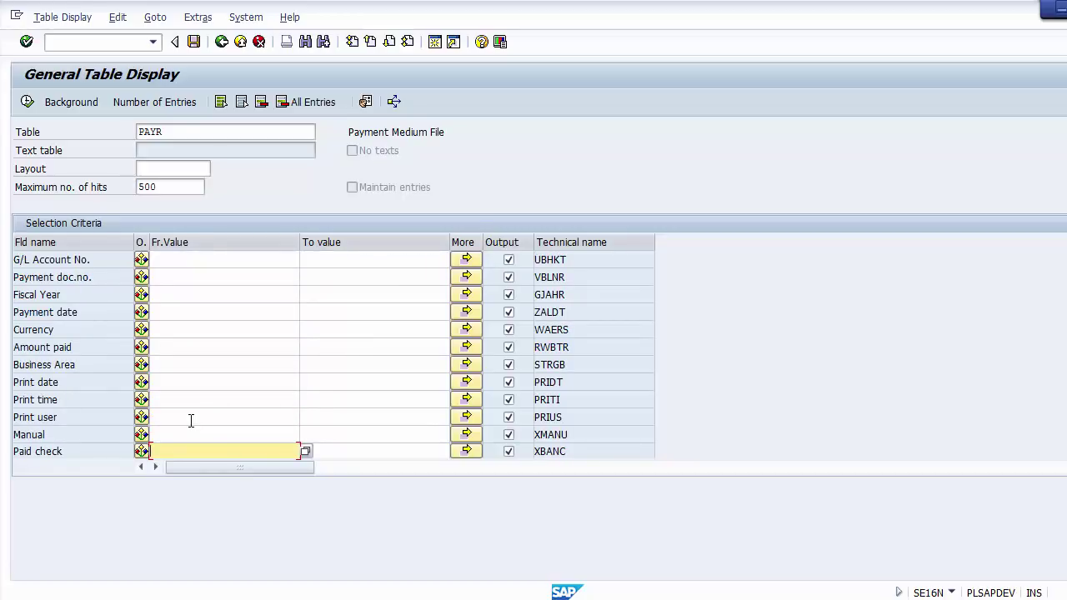
Go back over the PAYR selection fields from paid check through business area and payment document number to House Bank.
key("Up")
key("Up")
key("Up")
key("Up")
key("Up")
key("Up")
key("Up")
key("Up")
key("Up")
key("Up")
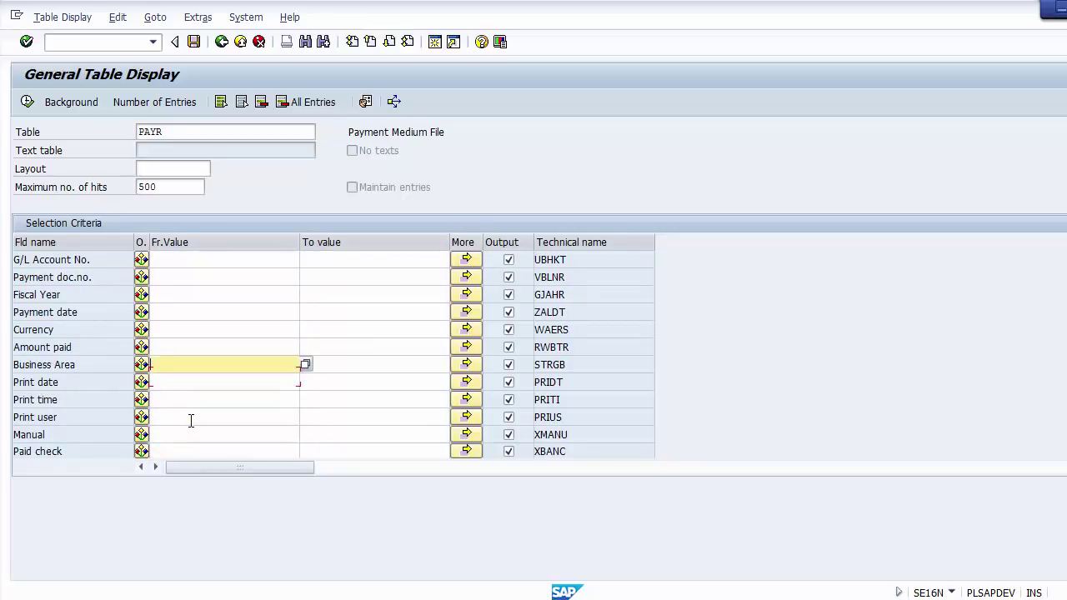
key("Up")
key("Up")
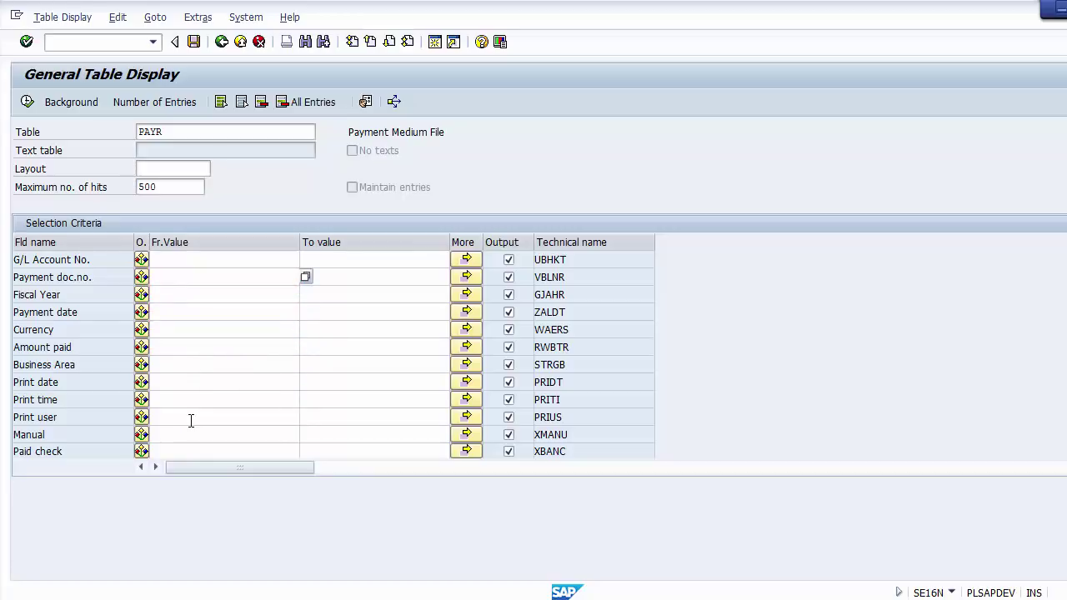
left_click(189, 295)
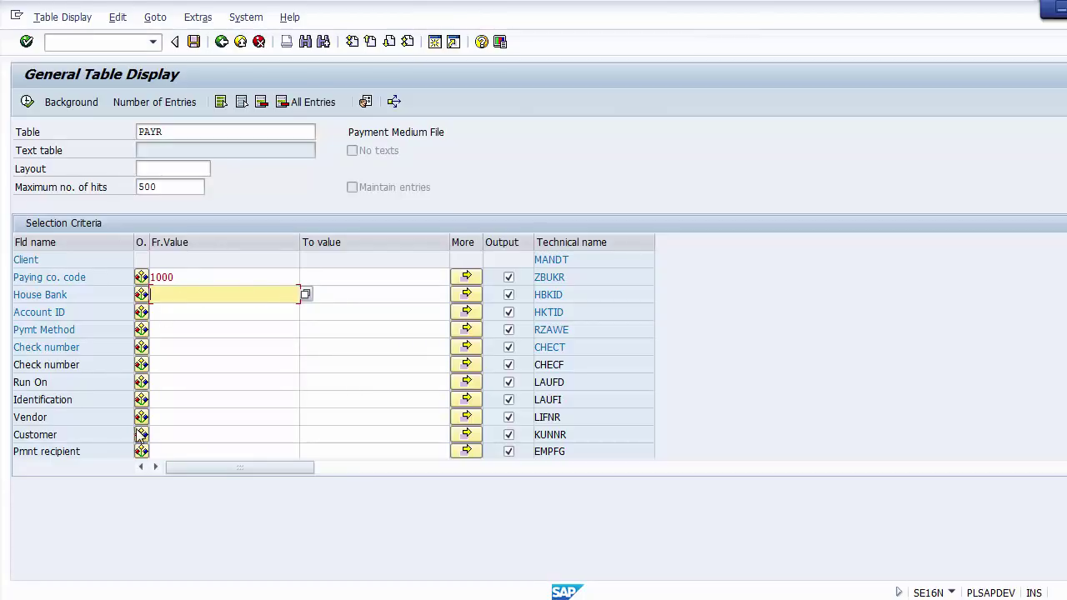
Paste the copied document numbers into the multiple selection for the payment document number and apply them.
left_click(201, 357)
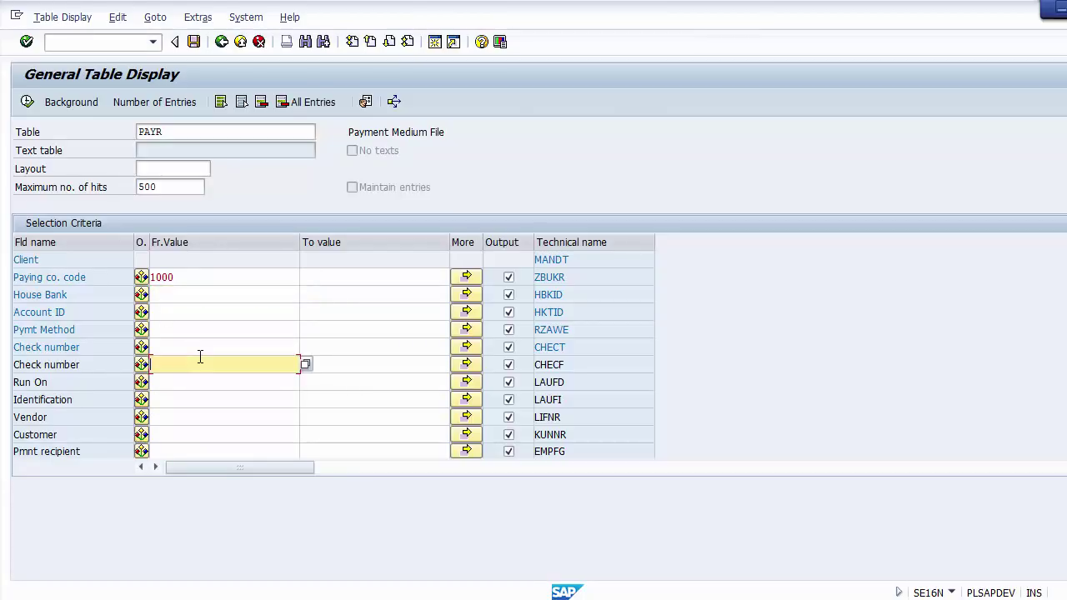
scroll(359, 340, "down", 1)
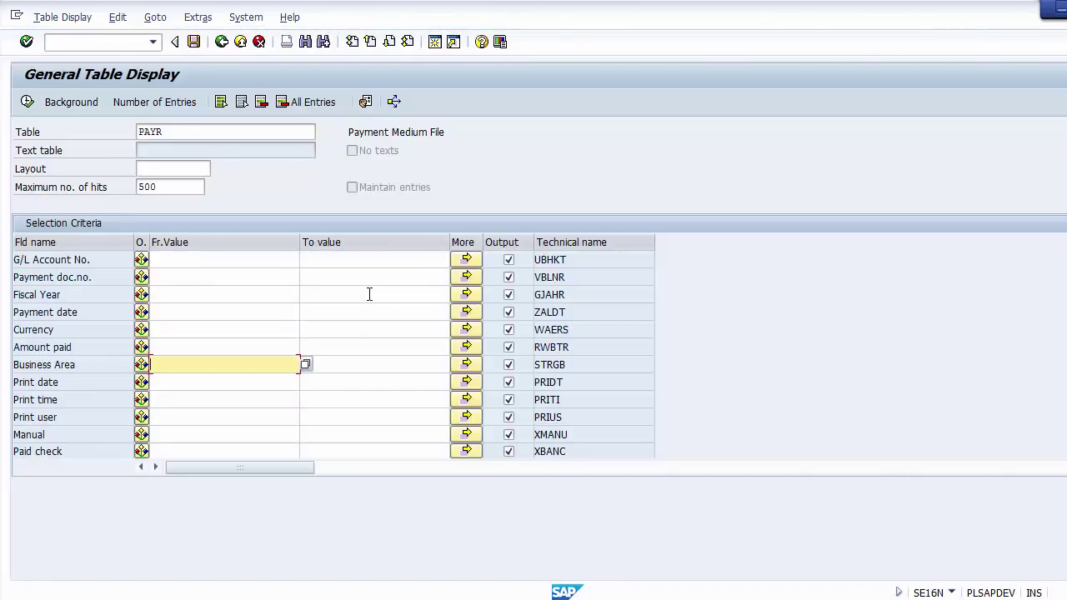
left_click(464, 279)
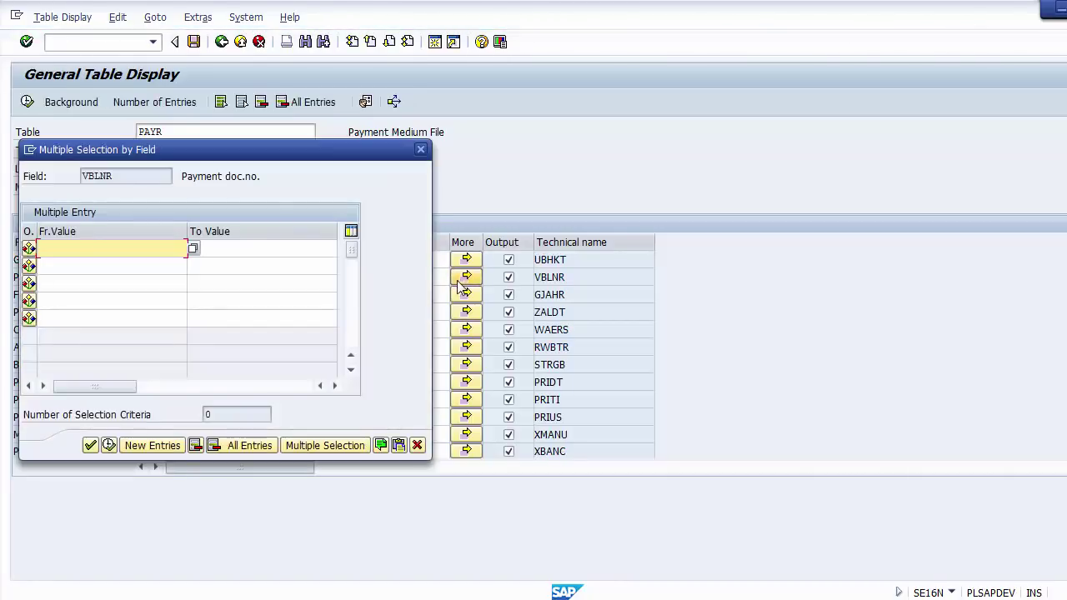
left_click(394, 449)
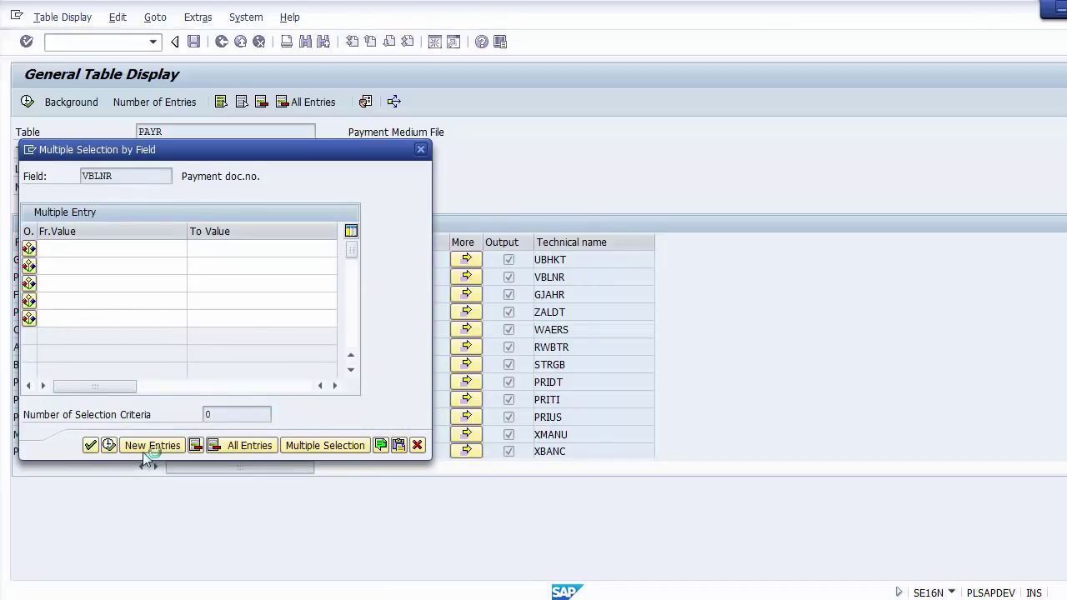
left_click(108, 447)
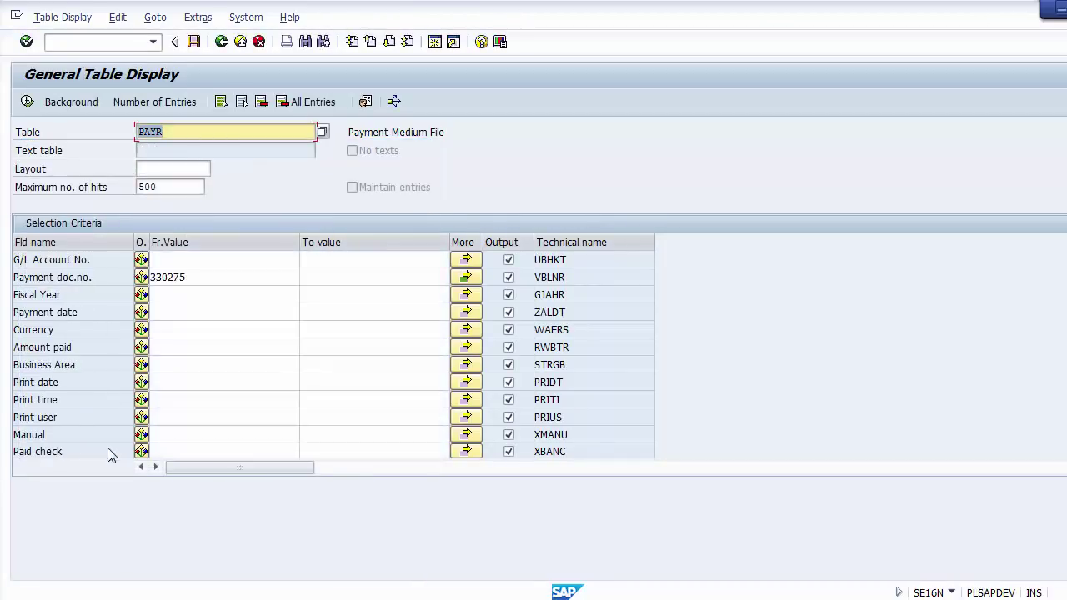
Run the PAYR selection and go through the first entry from house bank and account ID to payment method, check numbers and run date.
left_click(27, 102)
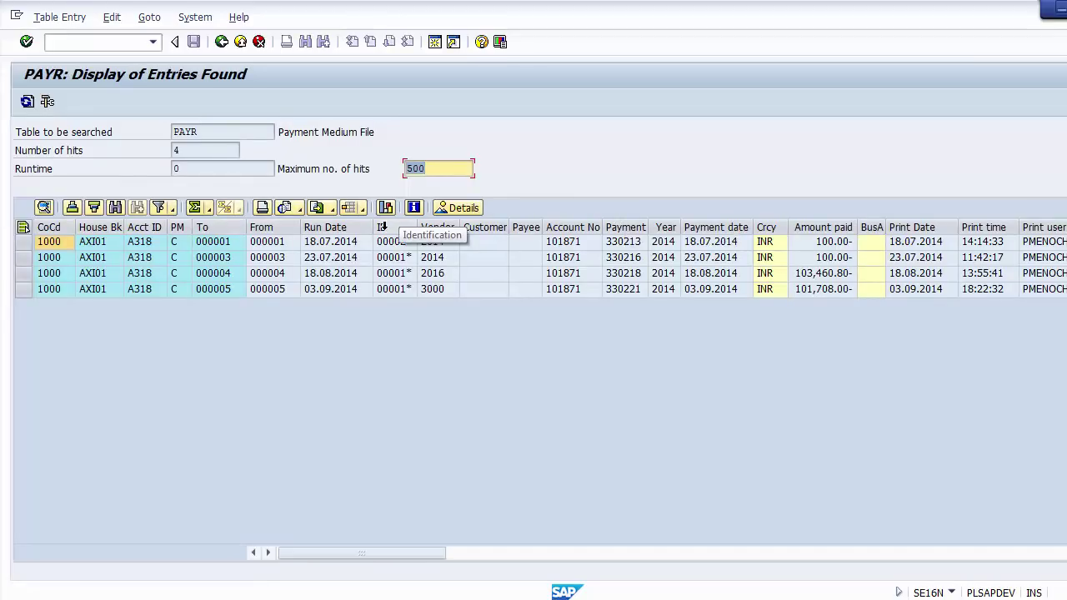
left_click(93, 246)
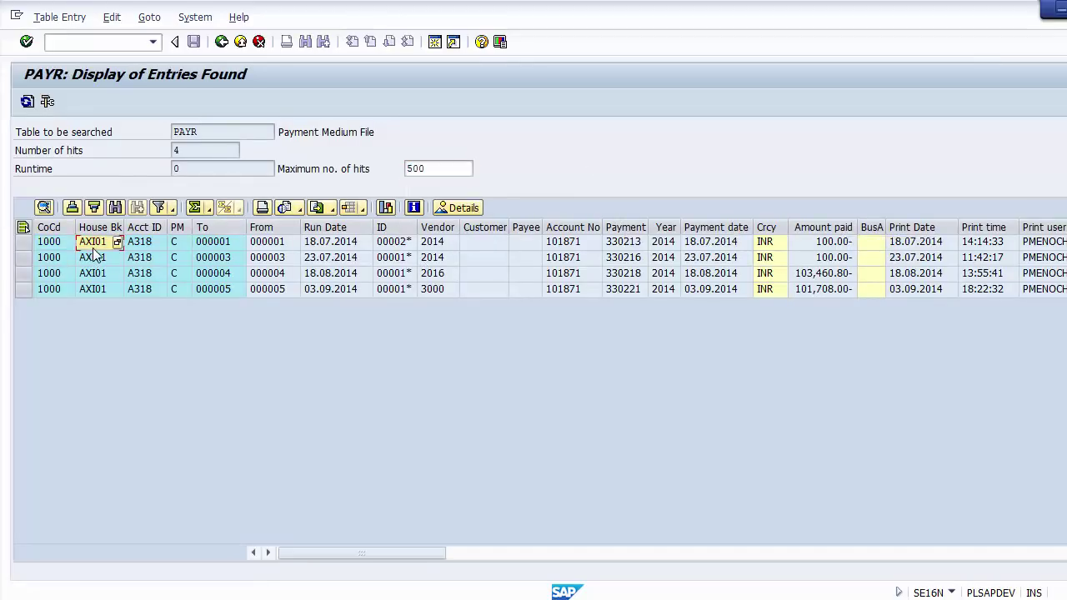
key("Tab")
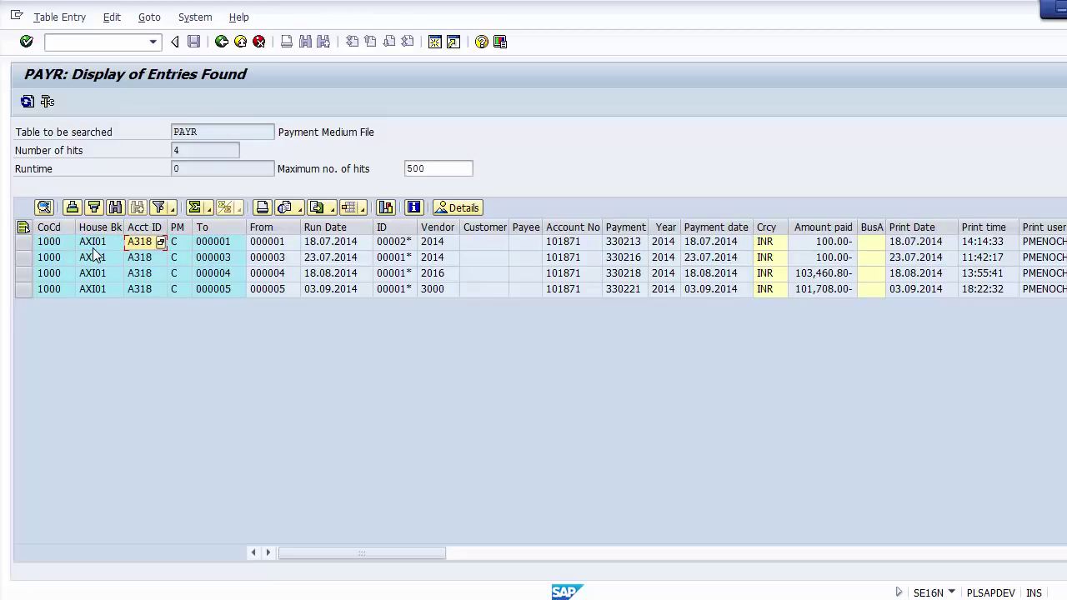
key("Tab")
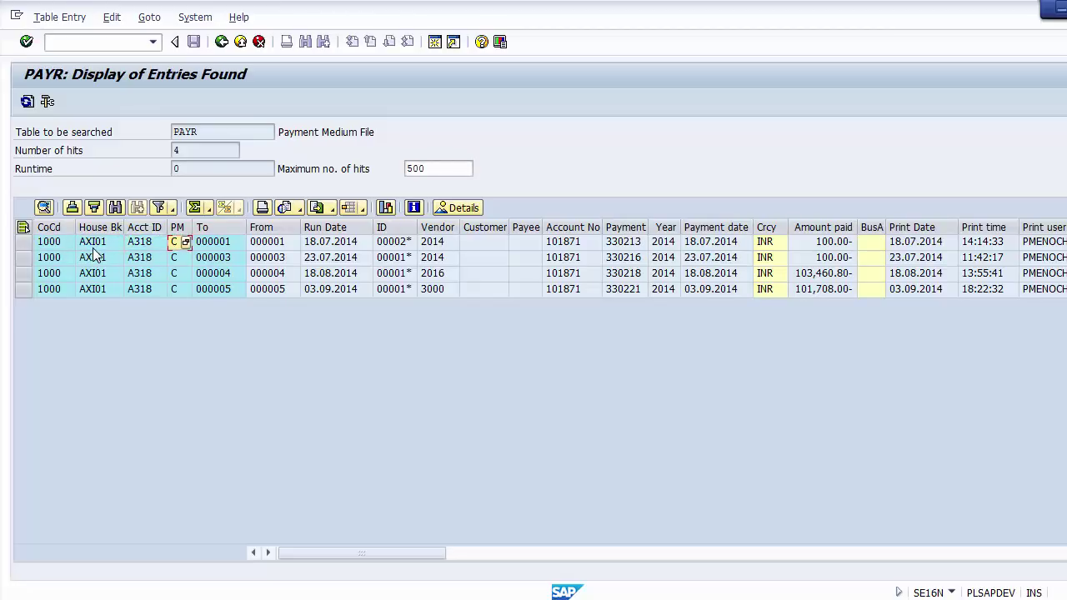
key("Tab")
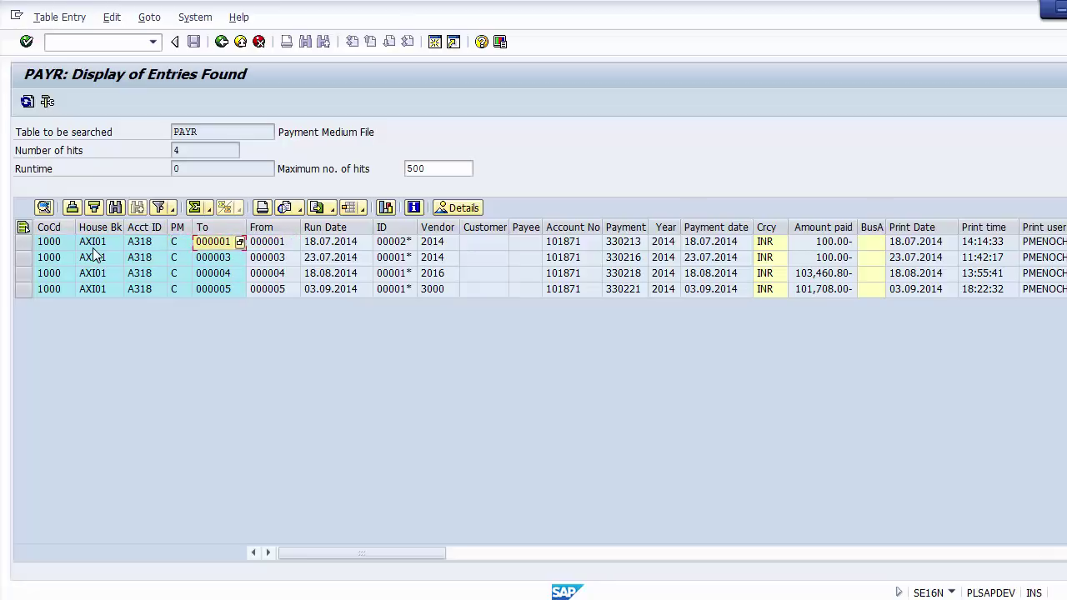
key("Tab")
key("Tab")
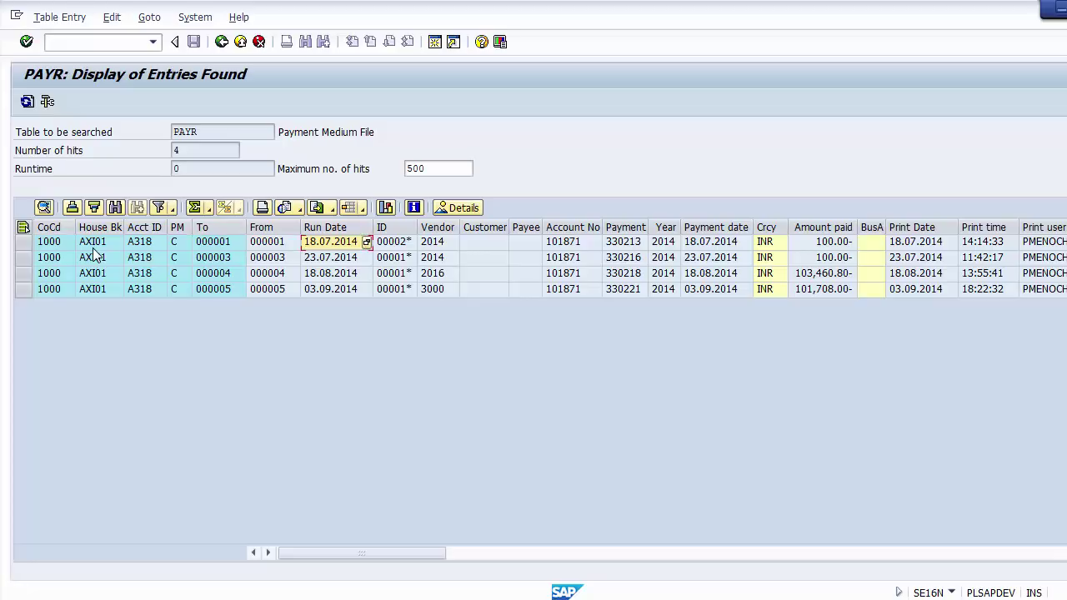
Examine the identification and vendor values of the PAYR entries and continue past the customer and payee fields.
key("Tab")
key("Tab")
key("Down")
key("Down")
key("Up")
key("Up")
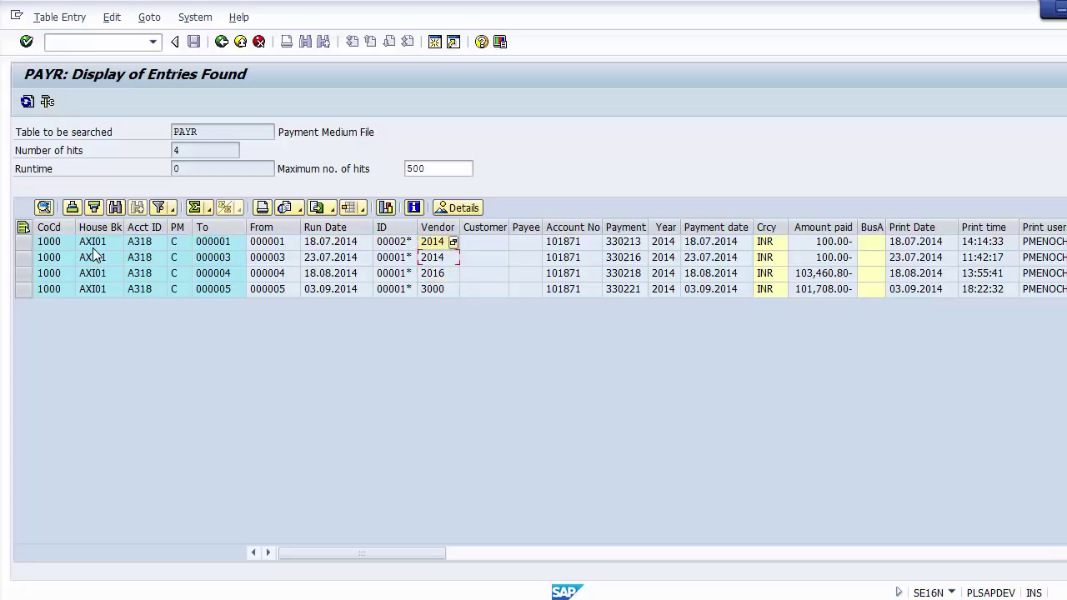
key("Tab")
key("Down")
key("Down")
key("Down")
key("Up")
key("Up")
key("Up")
key("Tab")
key("Tab")
key("Tab")
Widen the payment document number column to show its full heading, trim the excess width, and select the first payment date.
double_click(652, 227)
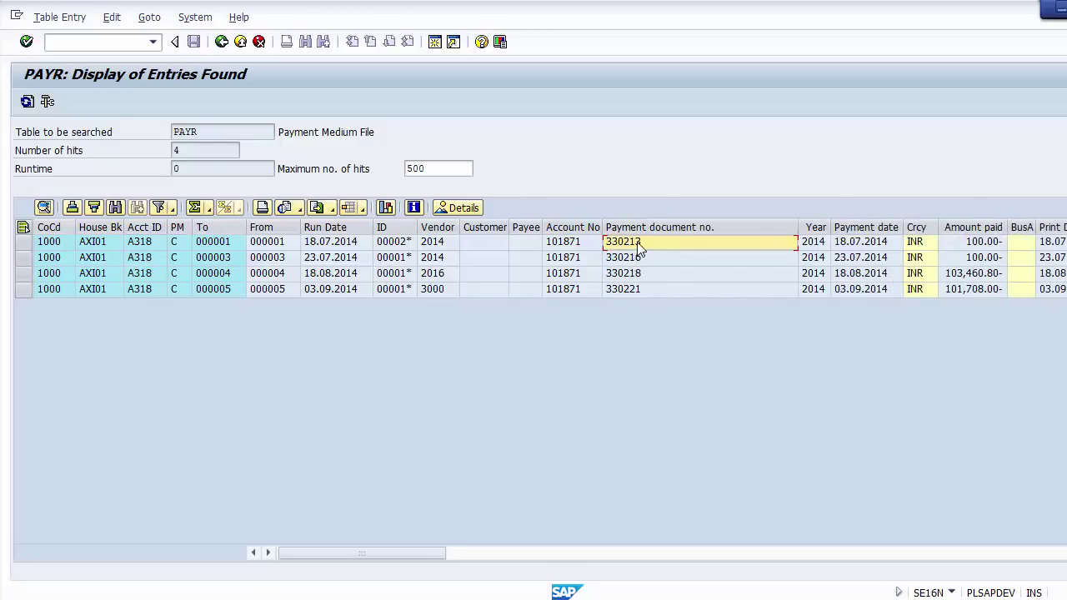
left_click(719, 229)
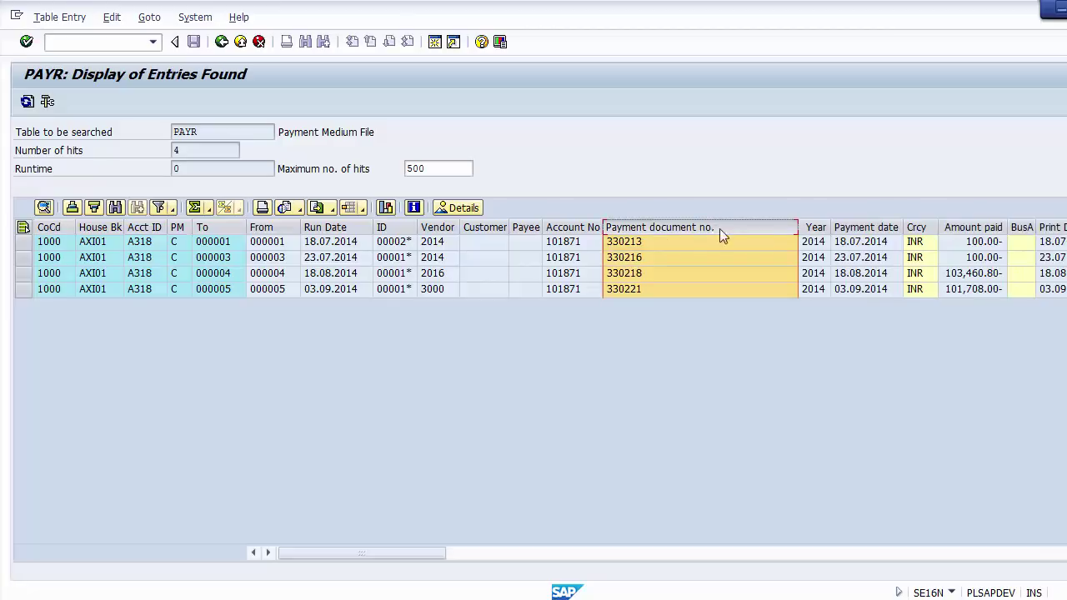
left_click_drag(797, 228, 719, 230)
left_click(785, 244)
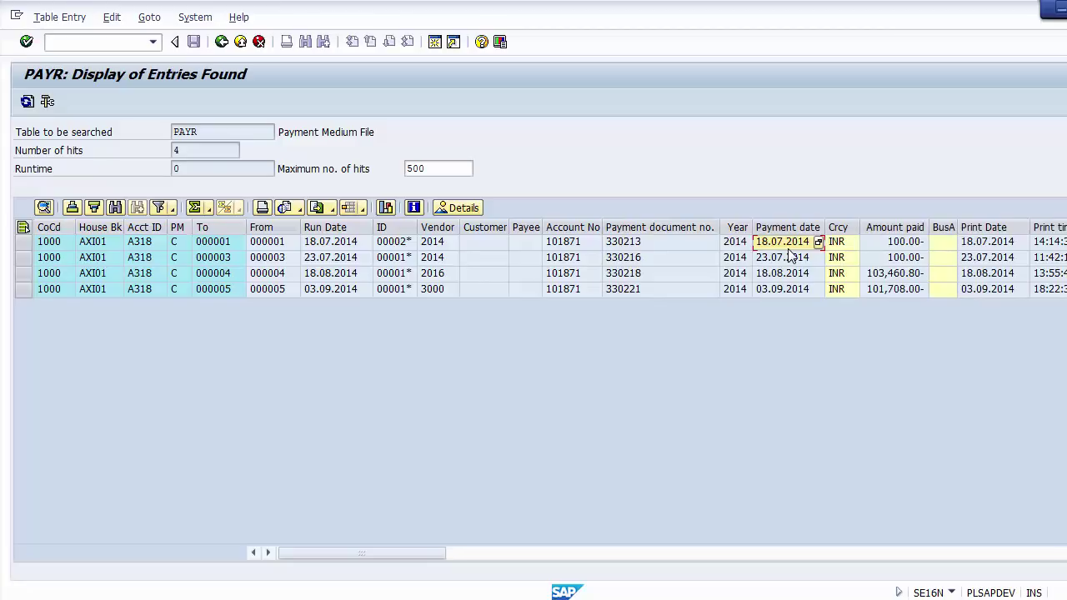
Examine the first PAYR entry from currency and amount paid through print date, print time and print user to the payee name.
key("Right")
key("Right")
key("Right")
key("Right")
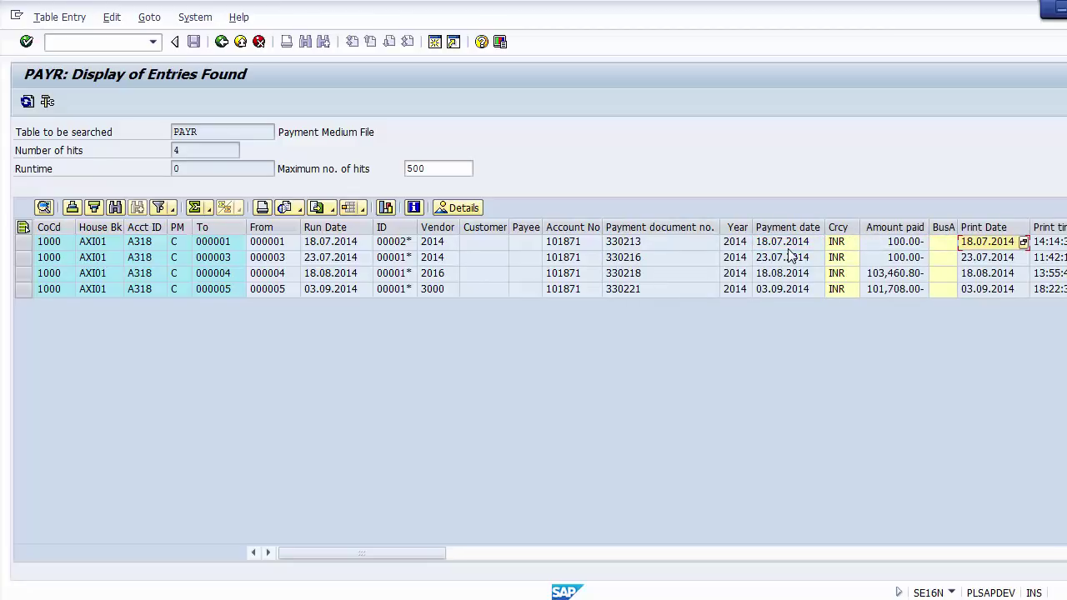
key("Right")
key("Right")
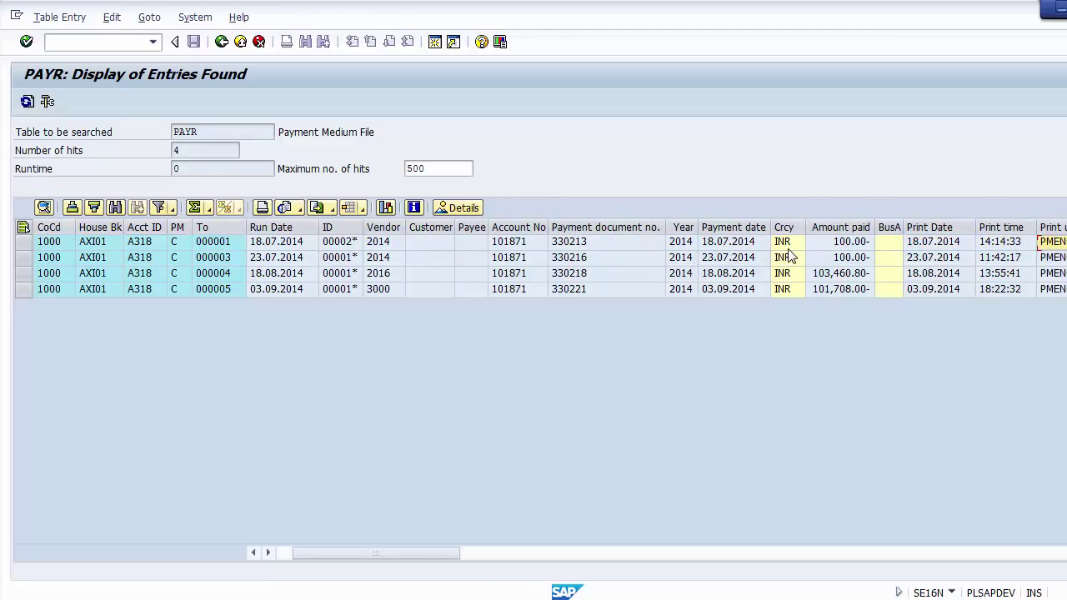
key("Right")
key("Right")
key("Right")
key("Right")
key("Right")
key("Right")
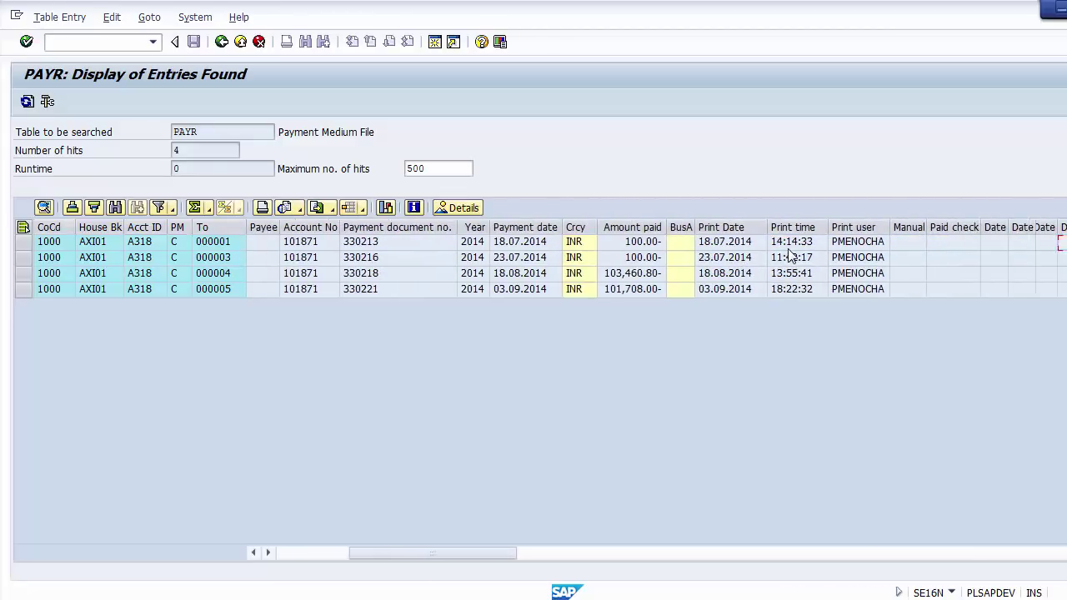
key("Right")
key("Right")
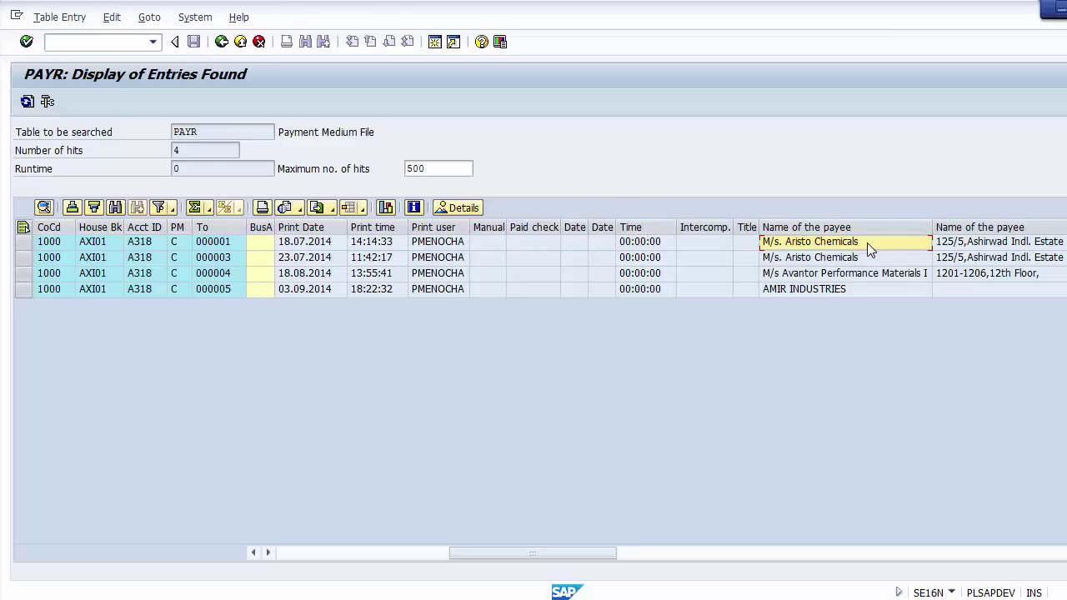
Review the payee name and address columns and continue through postal code, city and country to the bank account fields.
key("Right")
key("Right")
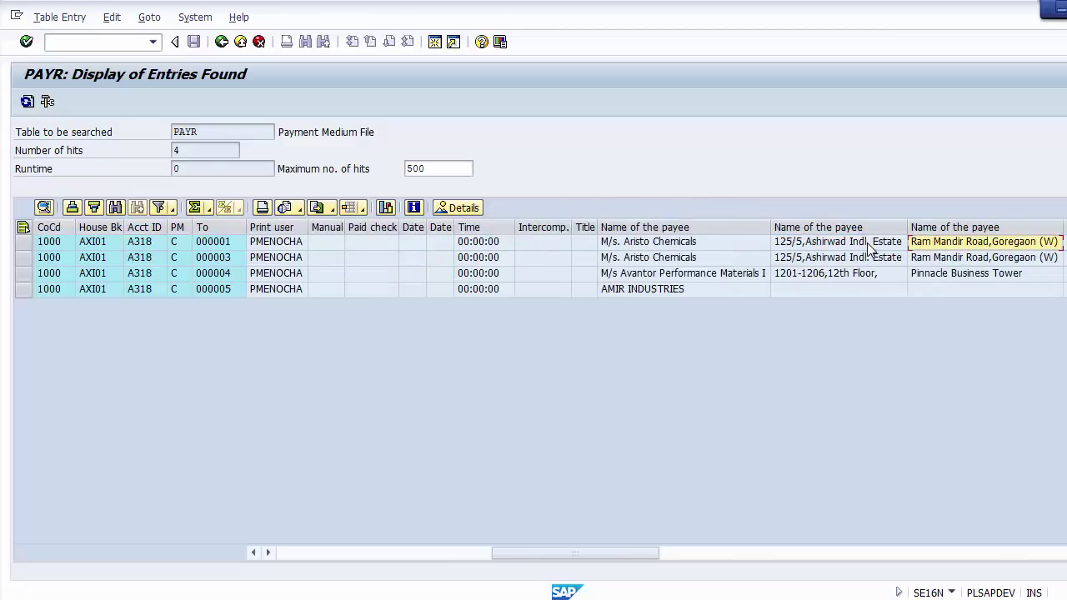
key("Left")
key("Left")
key("Right")
key("Right")
key("Right")
key("Right")
key("Right")
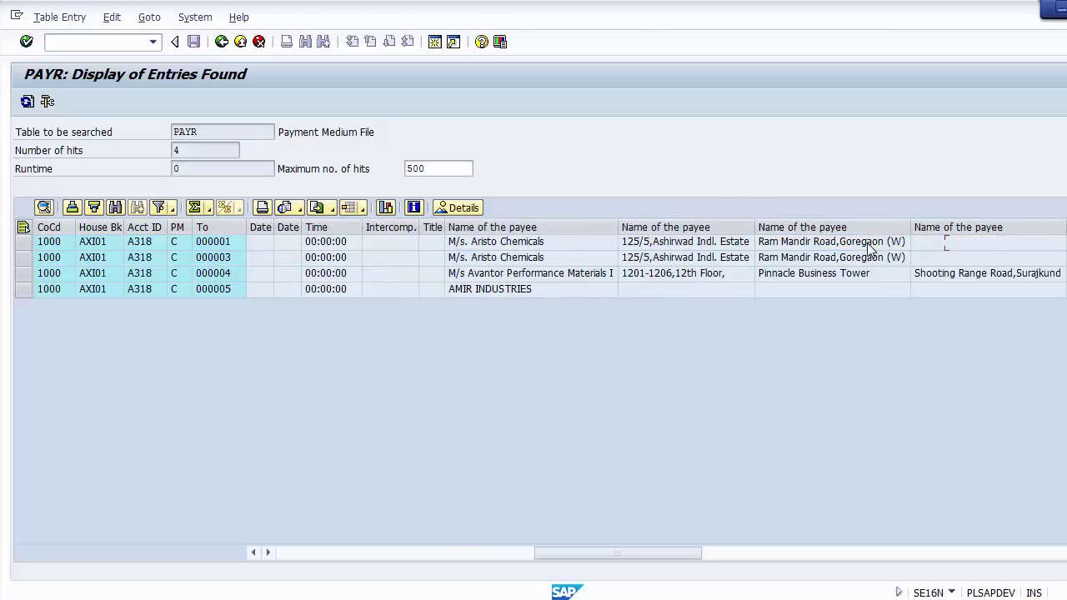
key("Right")
key("Right")
key("Right")
key("Right")
key("Right")
key("Right")
key("Right")
key("Right")
key("Right")
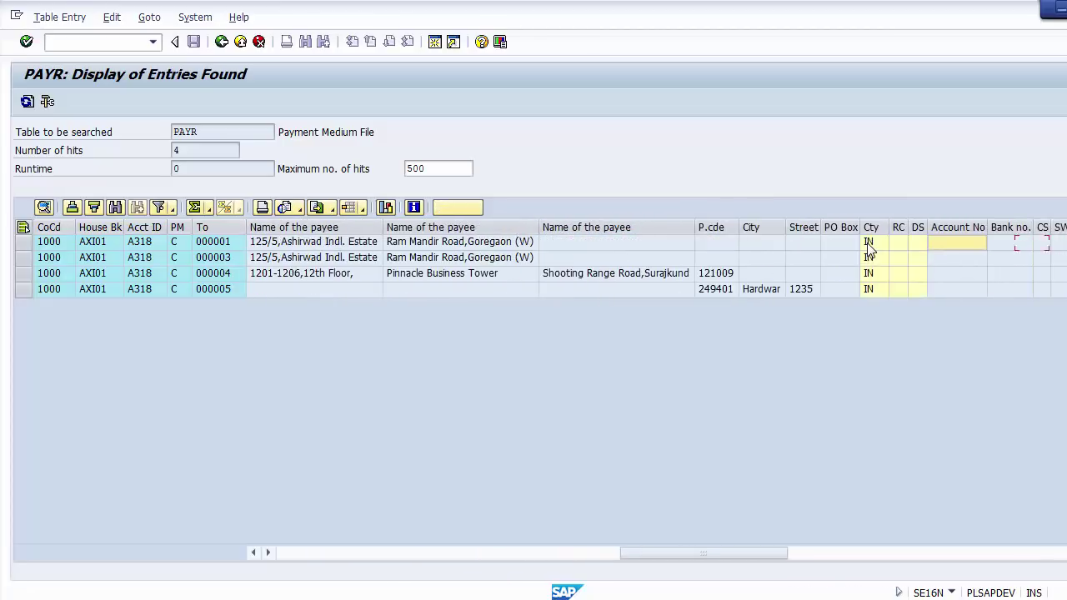
Look through the remaining PAYR columns from SWIFT code and IBAN past the replacement check fields.
key("Right")
key("Right")
key("Right")
key("Right")
key("Right")
key("Right")
key("Right")
key("Right")
key("Right")
key("Right")
key("Right")
key("Right")
key("Right")
key("Right")
key("Right")
key("Right")
key("Right")
key("Right")
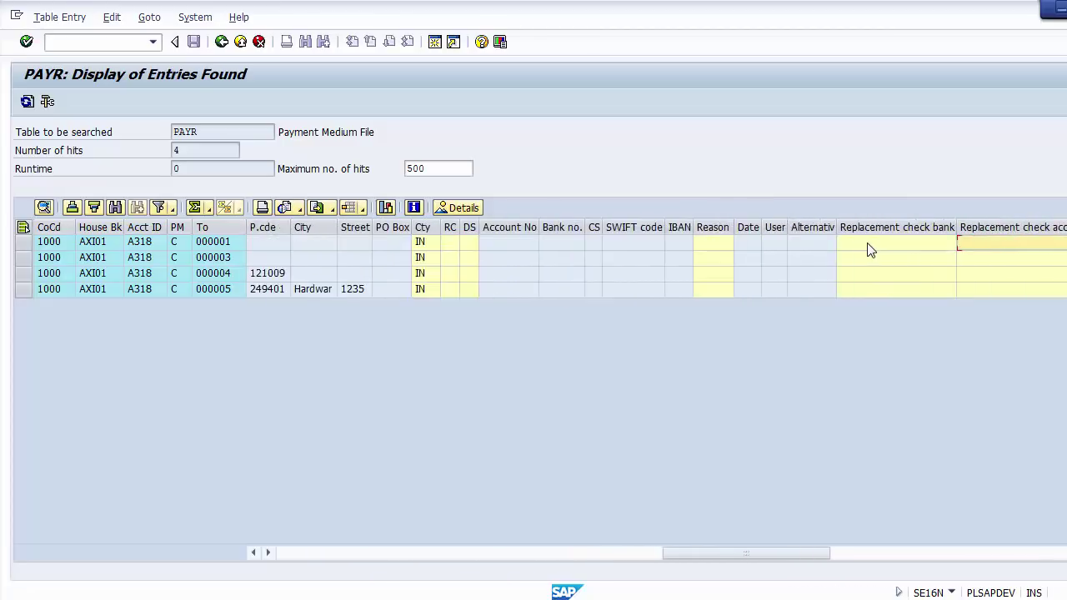
key("Right")
Go back across the PAYR columns to the company code and return to the table selection screen.
key("Left")
key("Left")
key("Left")
key("Left")
key("Left")
key("Left")
key("Left")
key("Left")
key("Left")
key("Left")
key("Left")
key("Left")
key("Left")
key("Left")
key("Left")
key("Left")
key("Left")
key("Left")
key("Left")
key("Left")
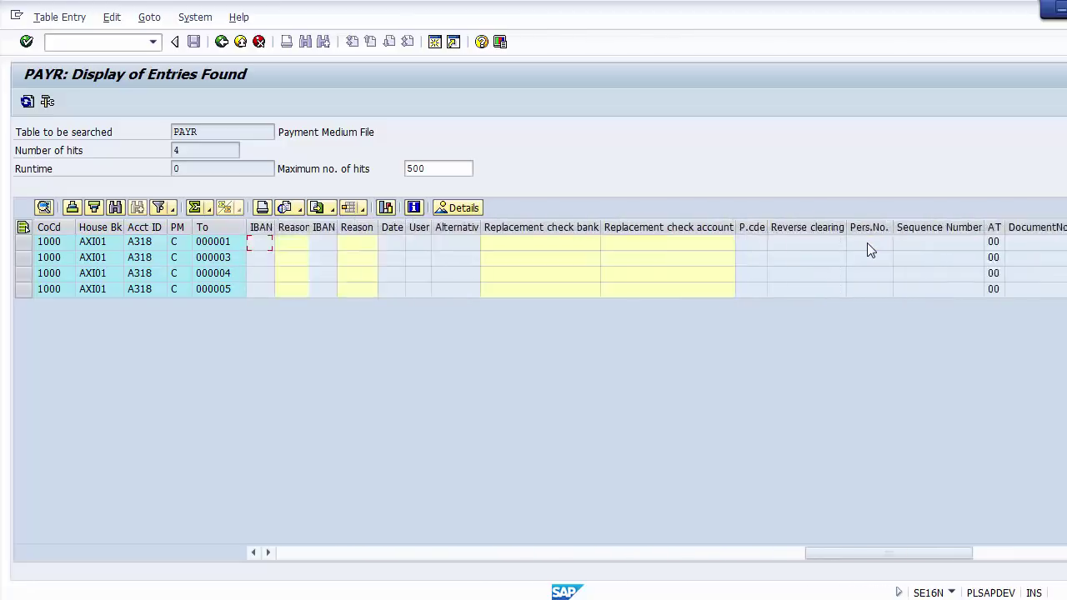
key("Left")
key("Left")
key("Left")
key("Left")
key("Left")
key("Left")
key("Left")
key("Left")
key("Left")
key("Left")
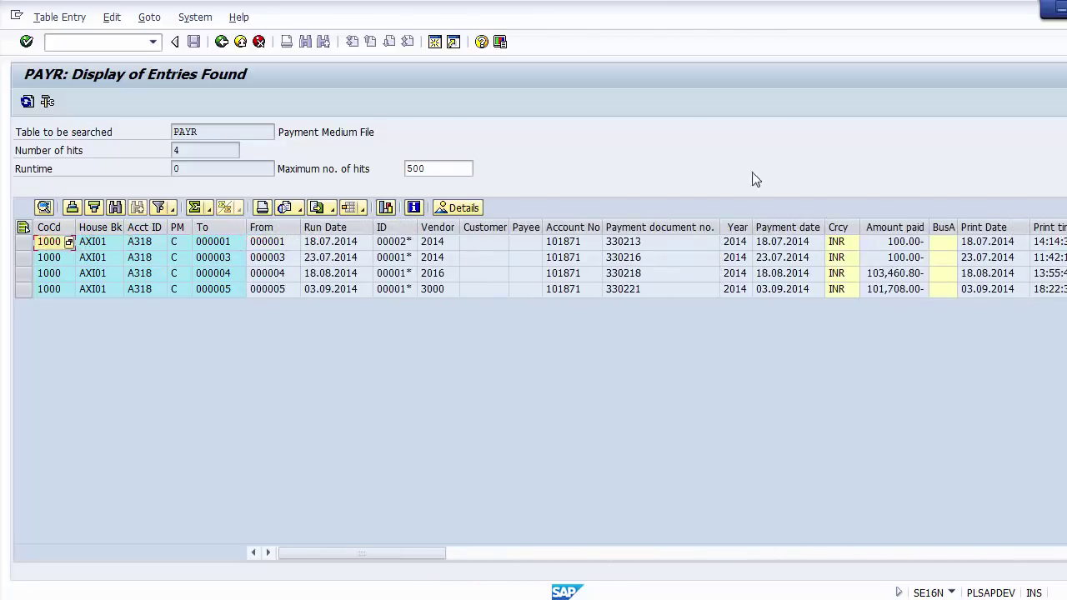
left_click(221, 42)
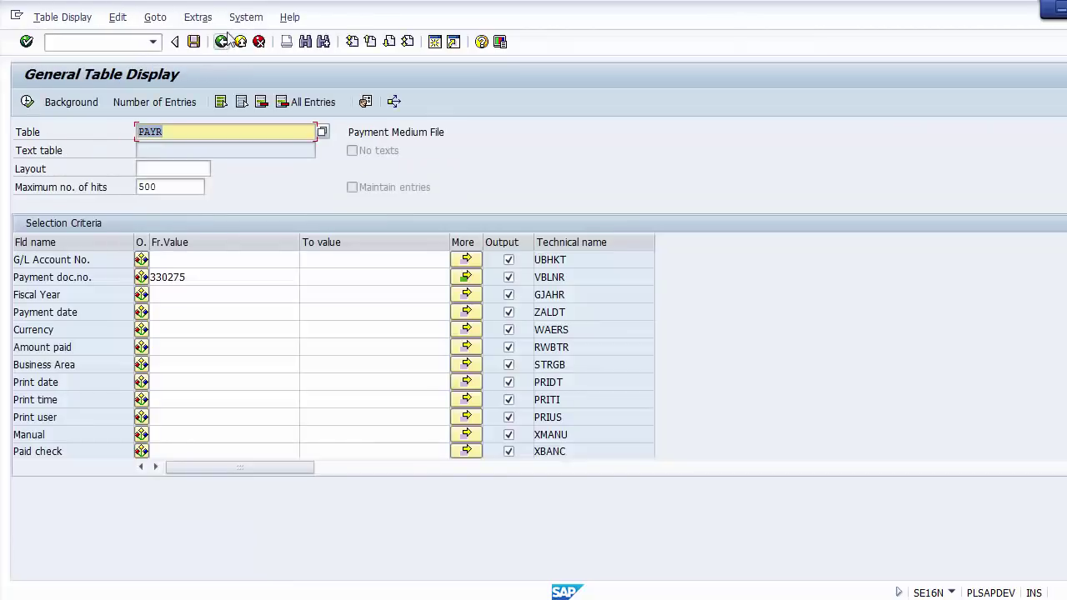
Switch to the PowerPoint presentation, highlight the ANEK and ANEP table names under Assets Accounting, and glance at the following slide.
key("alt+Tab")
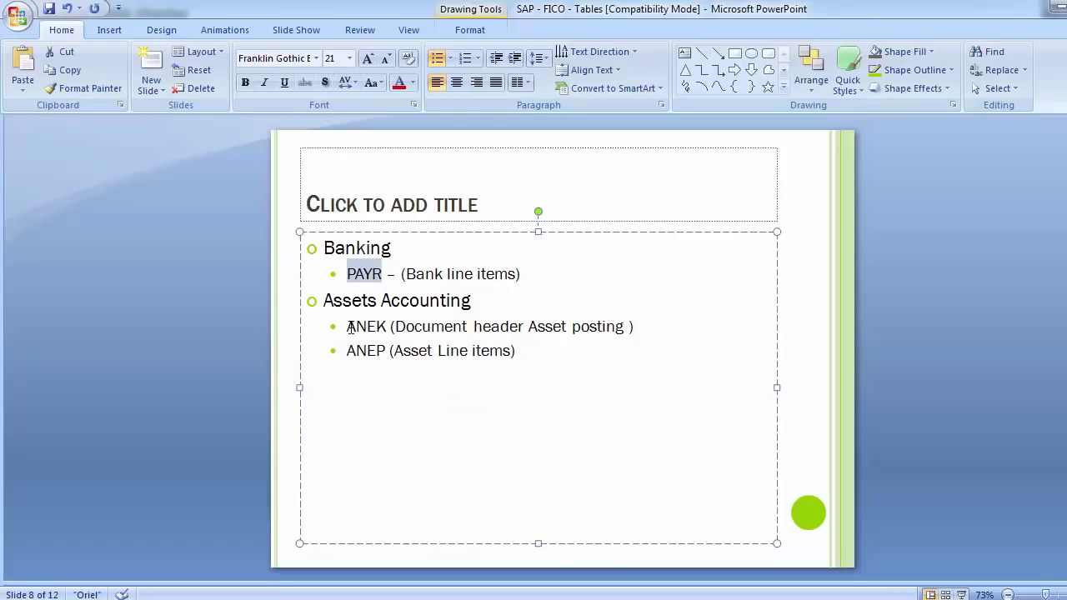
left_click_drag(350, 327, 389, 330)
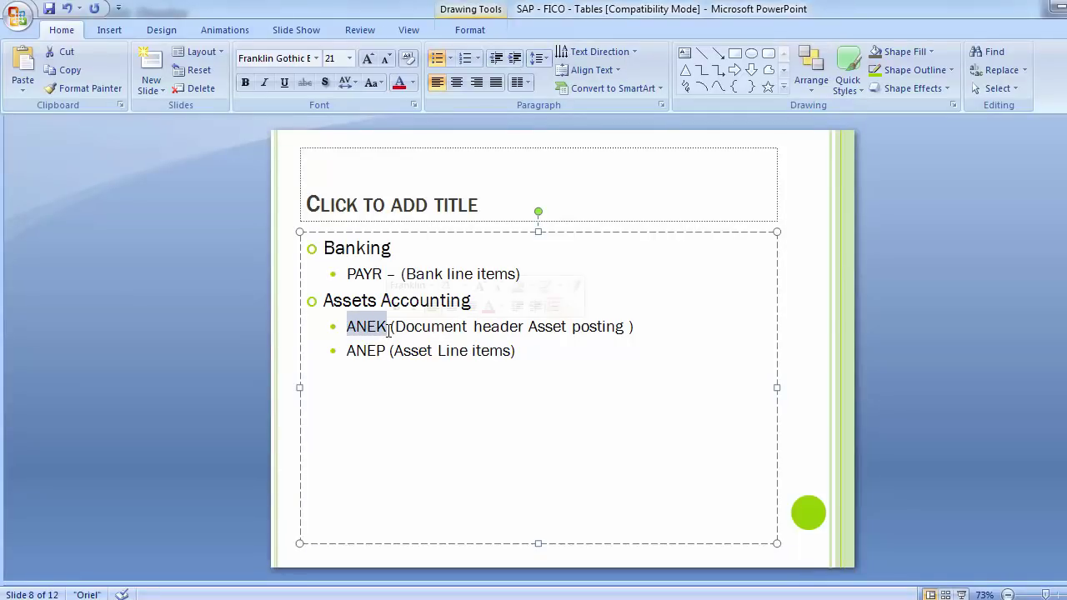
left_click(350, 351)
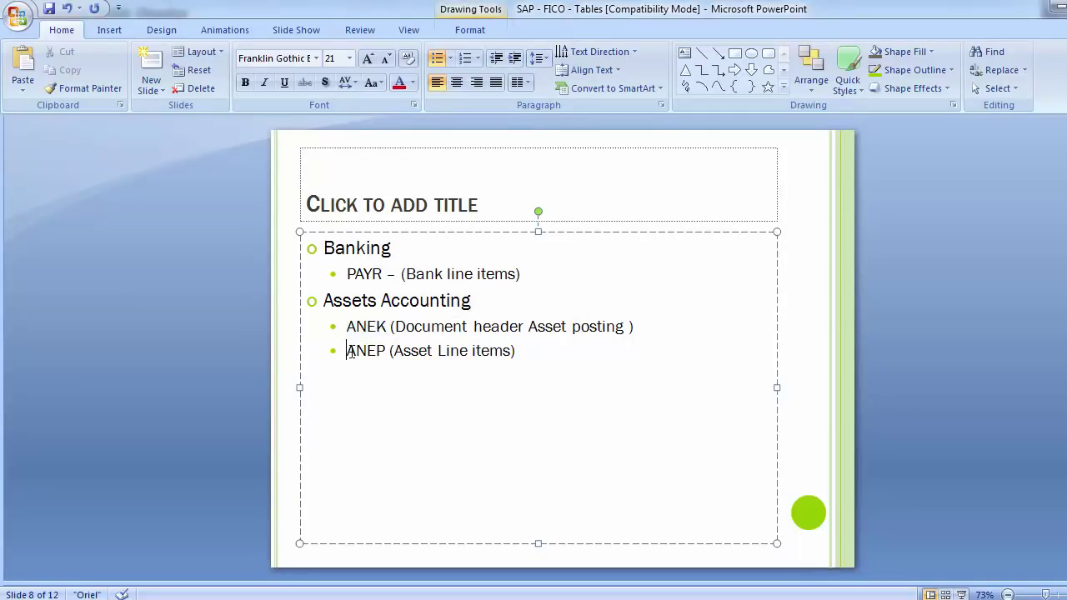
left_click_drag(351, 351, 390, 351)
left_click(385, 351)
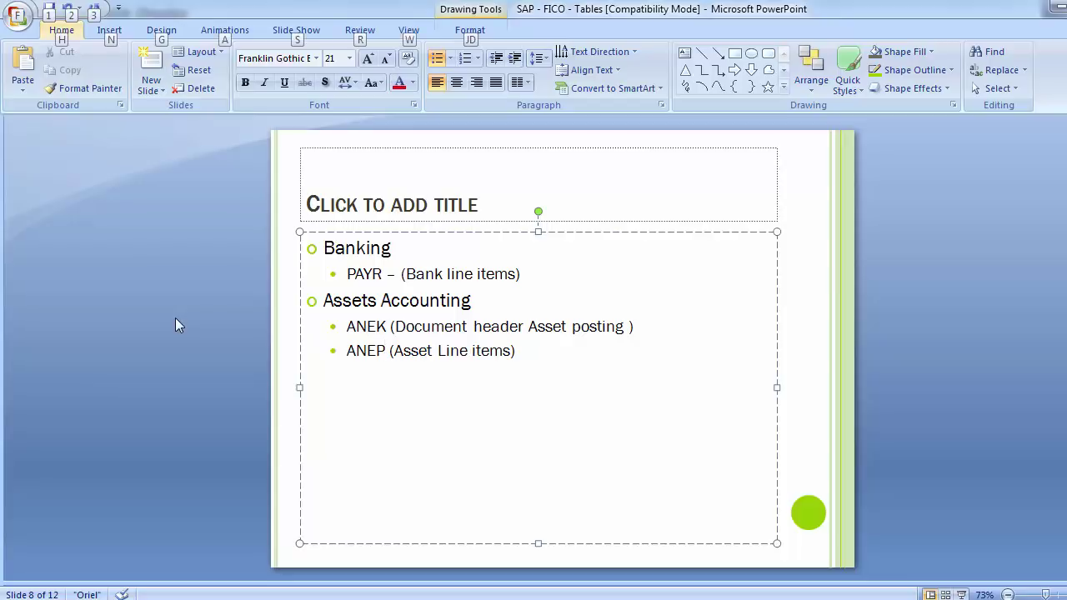
left_click(165, 357)
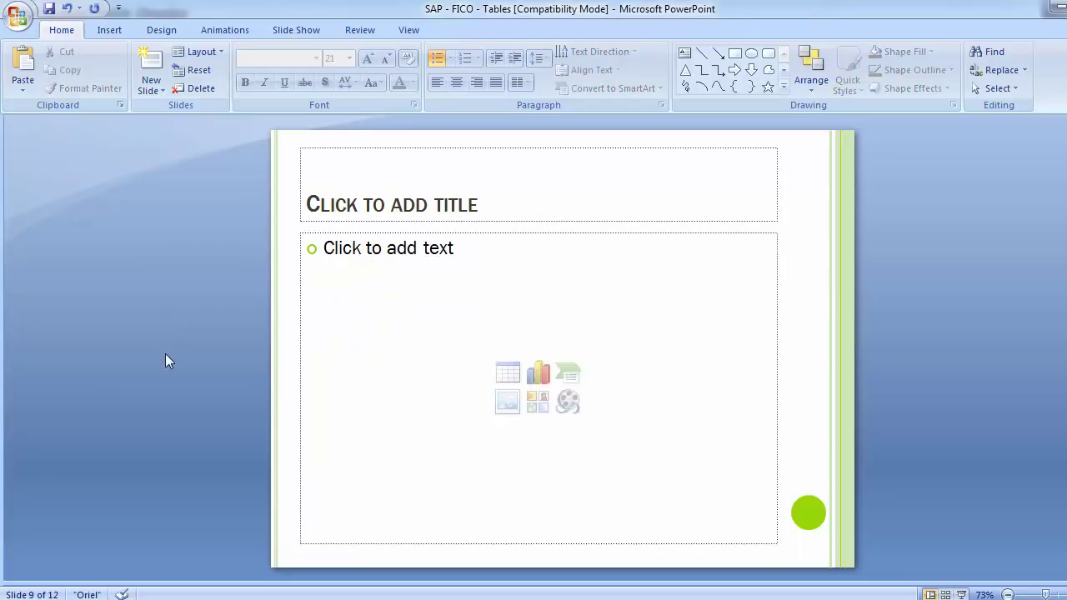
scroll(165, 353, "down", 1)
scroll(165, 354, "up", 1)
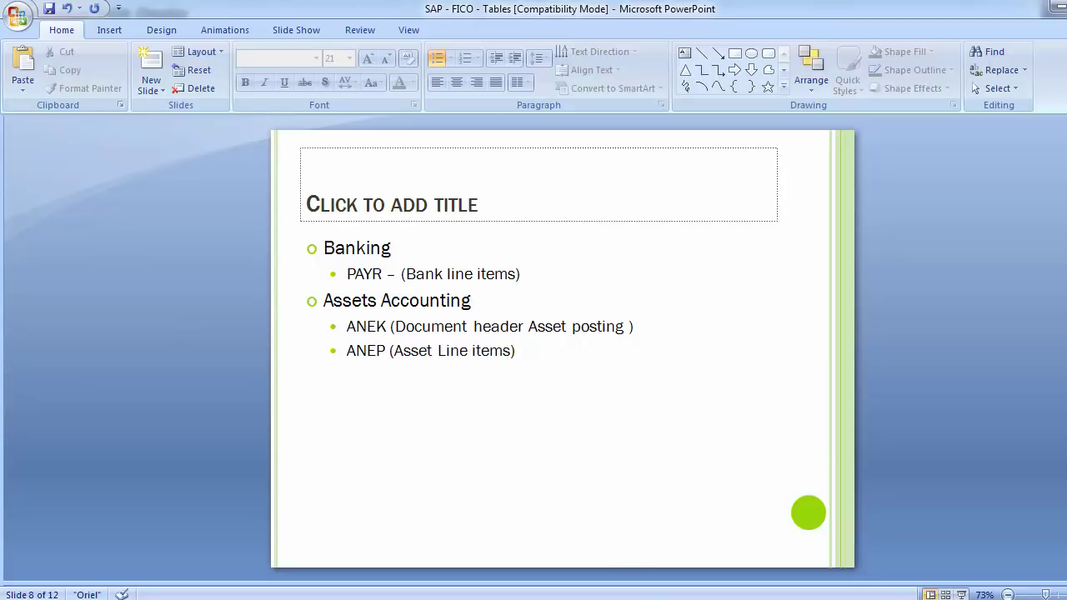
Switch to SAP Tables Reference and examine the Finance/Controlling table diagrams down to the Accounts Payable vendor master data.
left_click(630, 524)
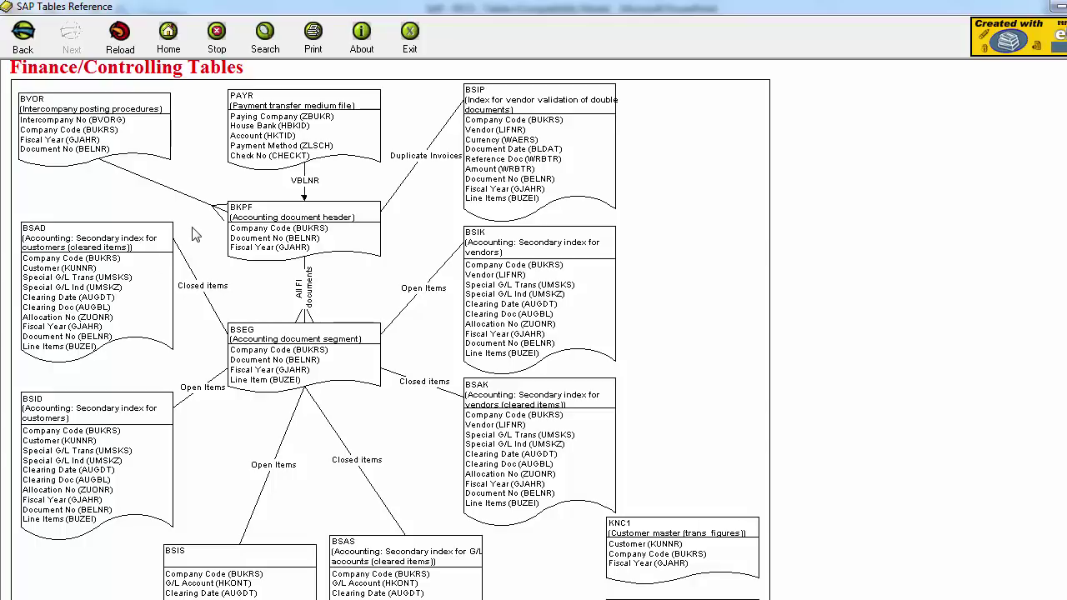
scroll(192, 236, "down", 5)
scroll(191, 235, "down", 5)
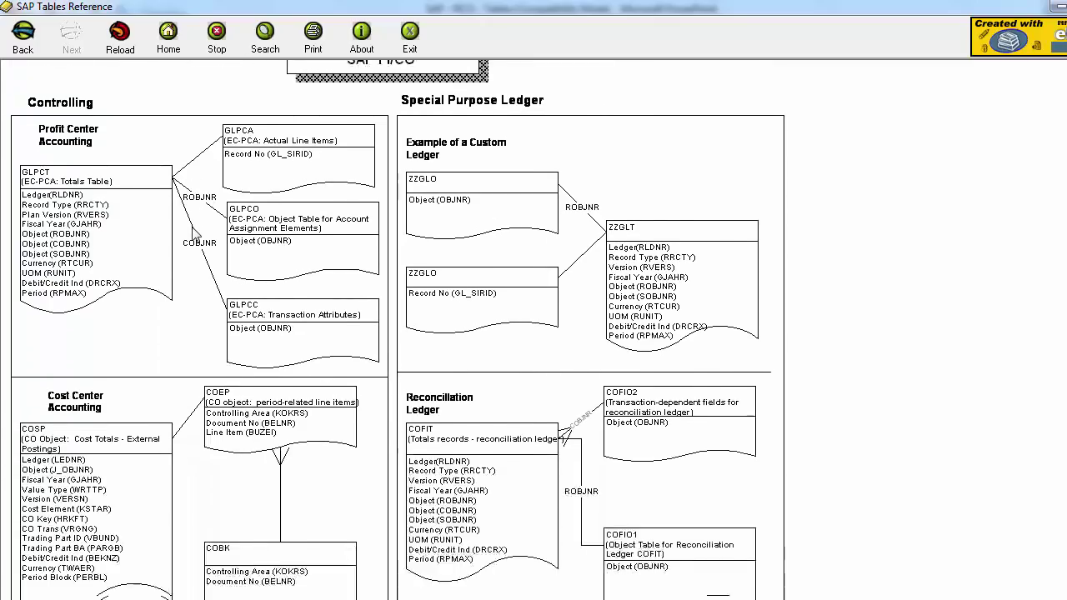
scroll(192, 235, "down", 3)
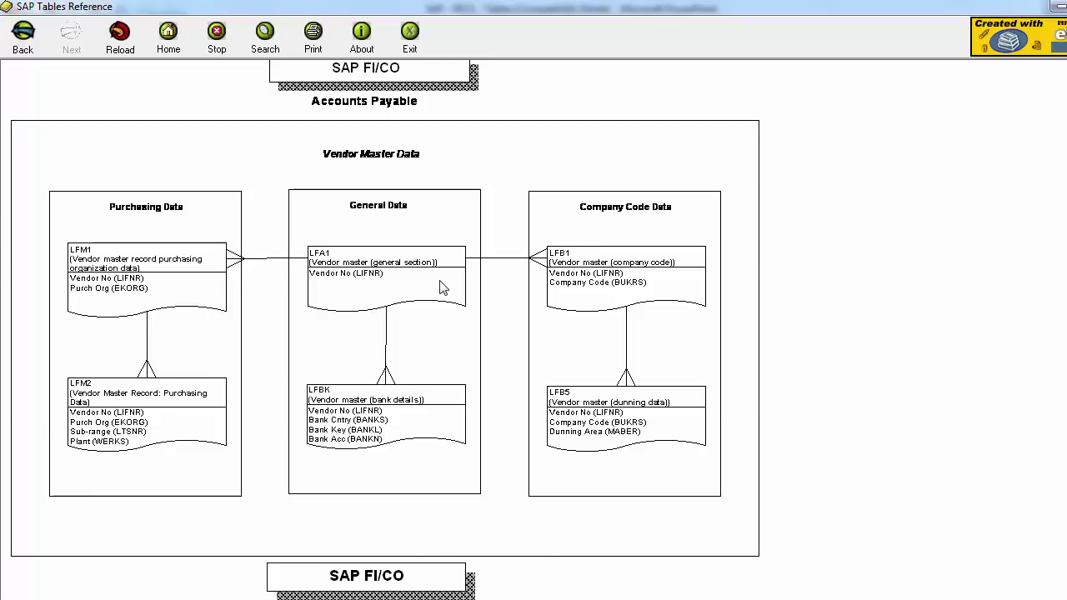
Examine the diagrams for customer master data and for the profit center, cost center, cost element and general ledger master tables.
scroll(442, 287, "down", 5)
scroll(442, 288, "down", 1)
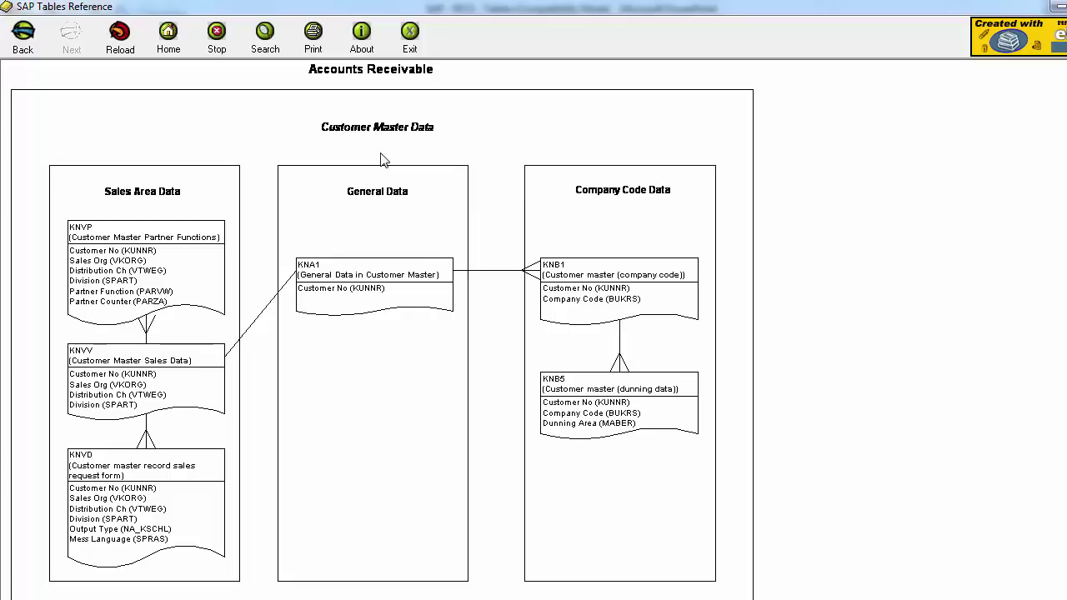
scroll(381, 159, "down", 6)
scroll(383, 160, "down", 1)
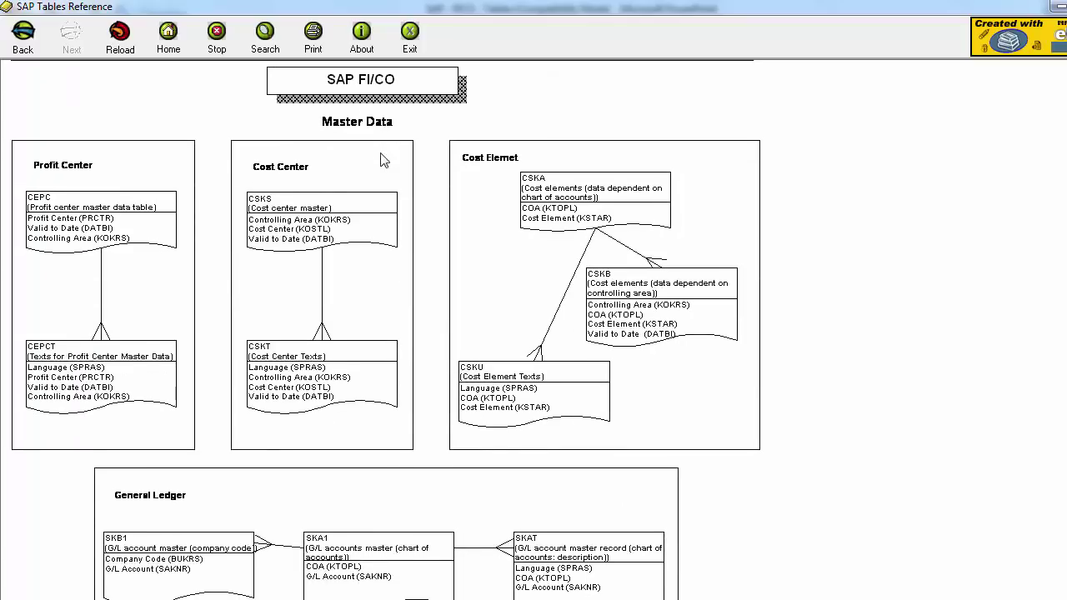
scroll(381, 159, "down", 1)
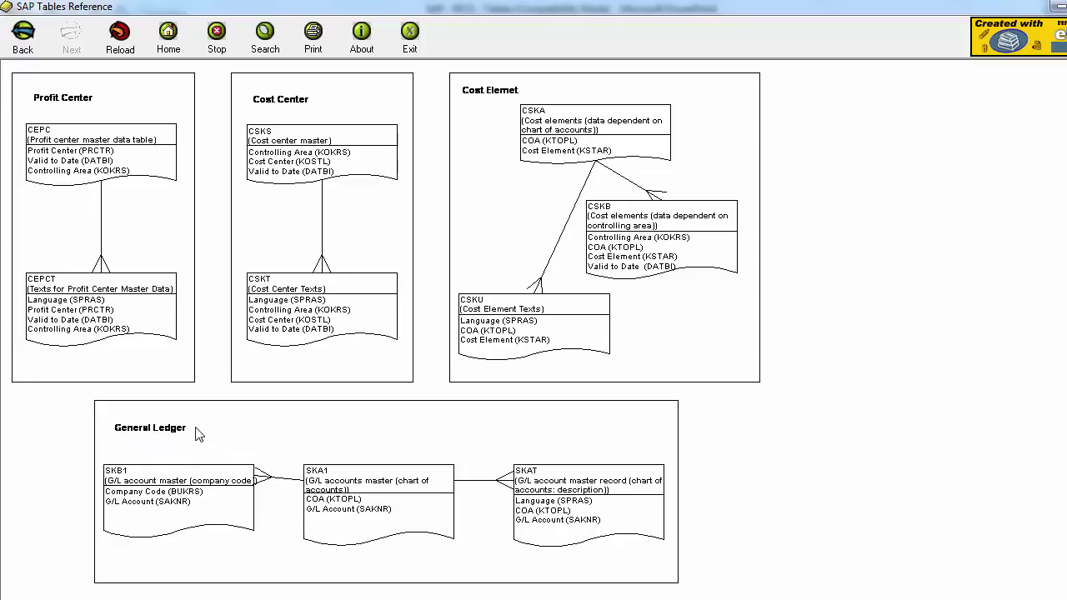
scroll(98, 427, "down", 2)
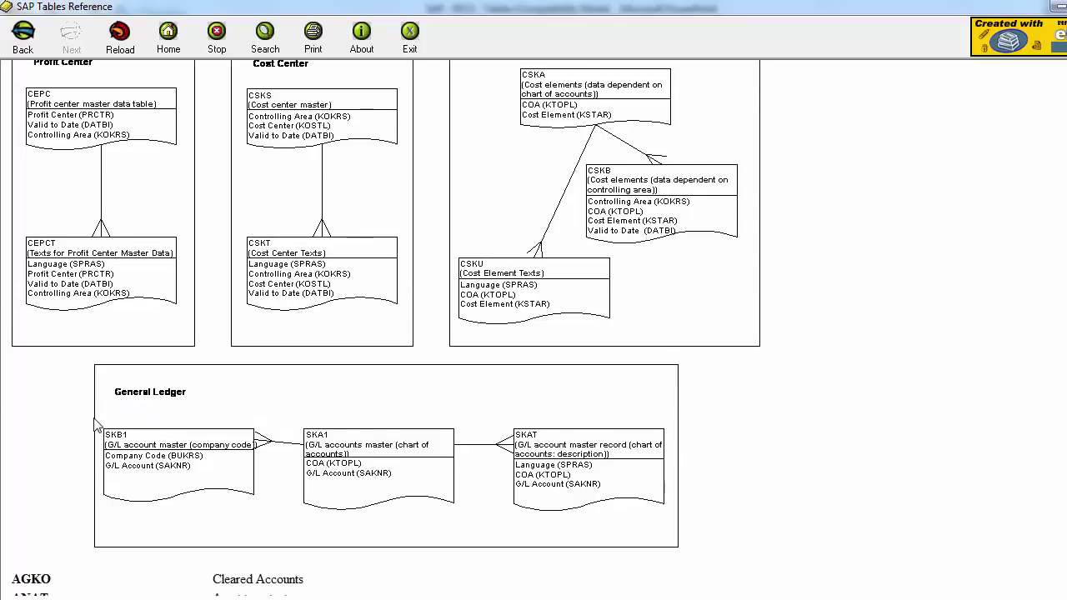
scroll(98, 426, "up", 2)
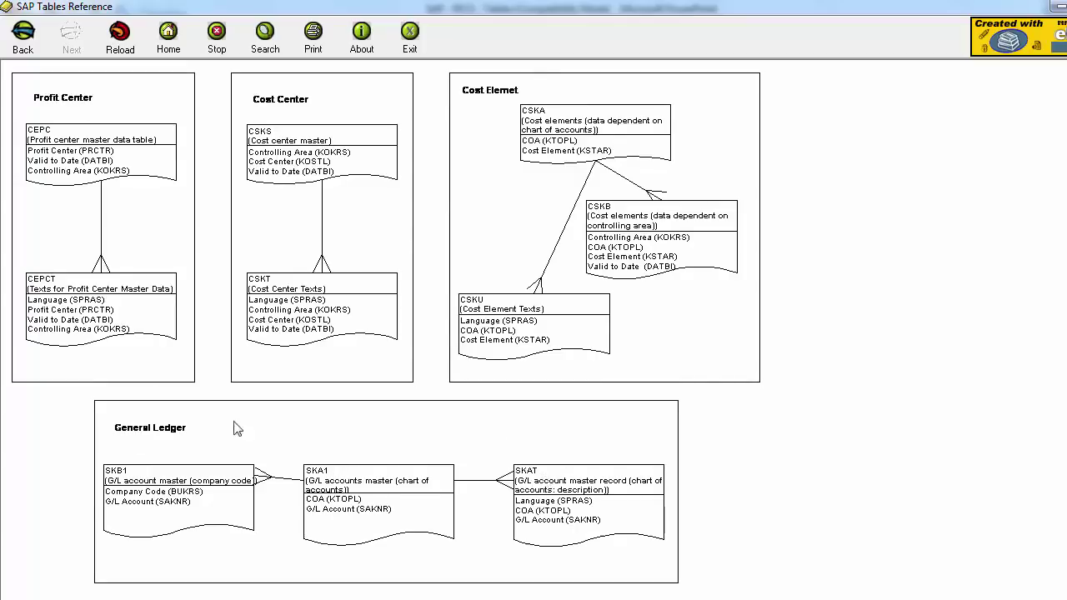
Look through the table list below the diagrams and highlight the asset entries for ANEK, ANEP and ANEV.
scroll(116, 434, "down", 5)
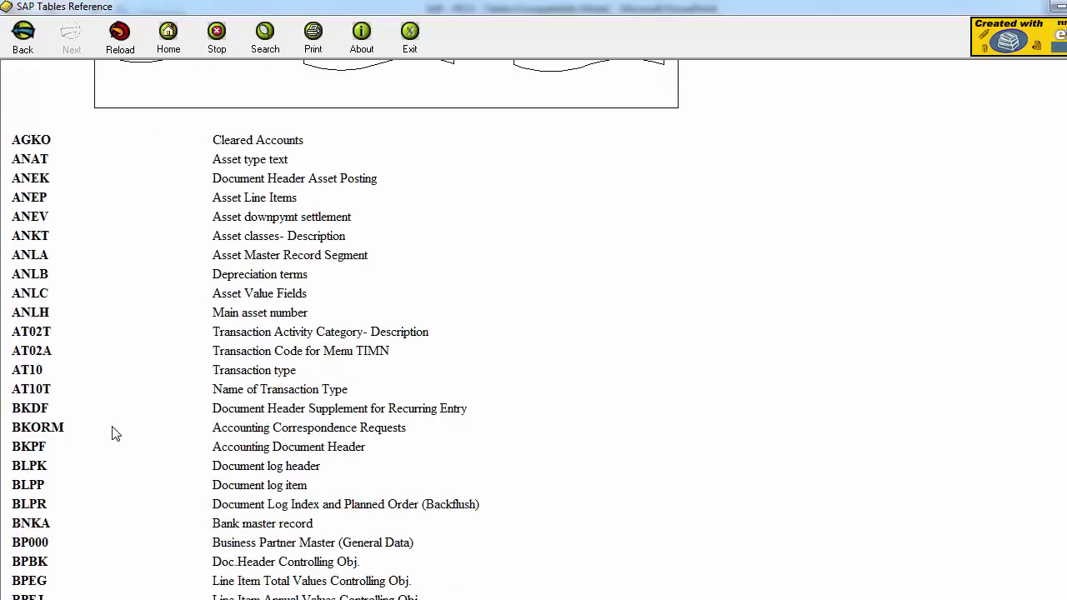
scroll(116, 433, "down", 1)
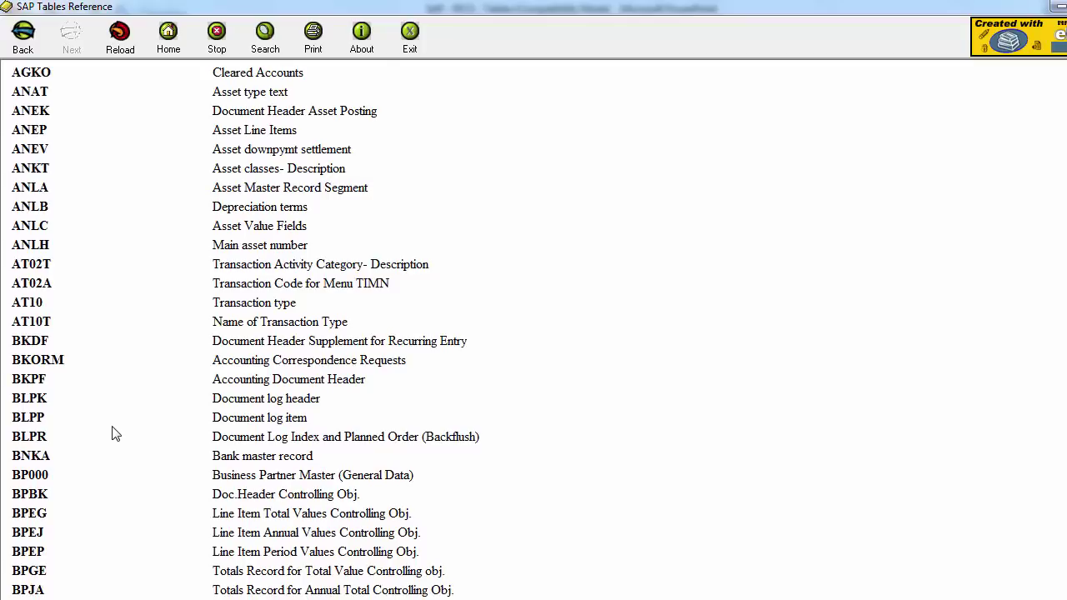
scroll(115, 433, "up", 1)
scroll(115, 434, "down", 6)
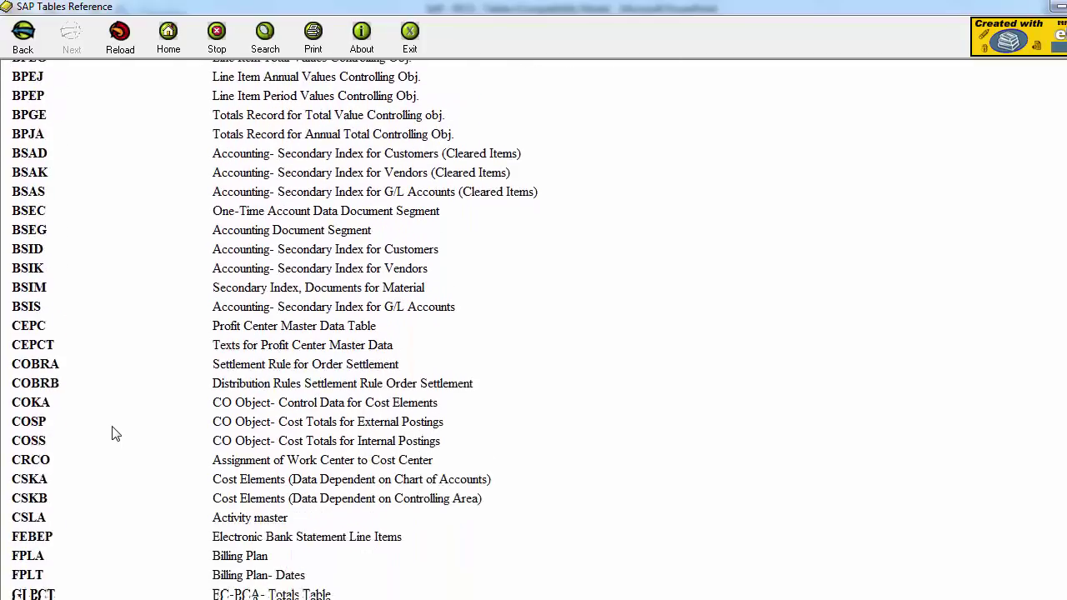
scroll(115, 434, "up", 6)
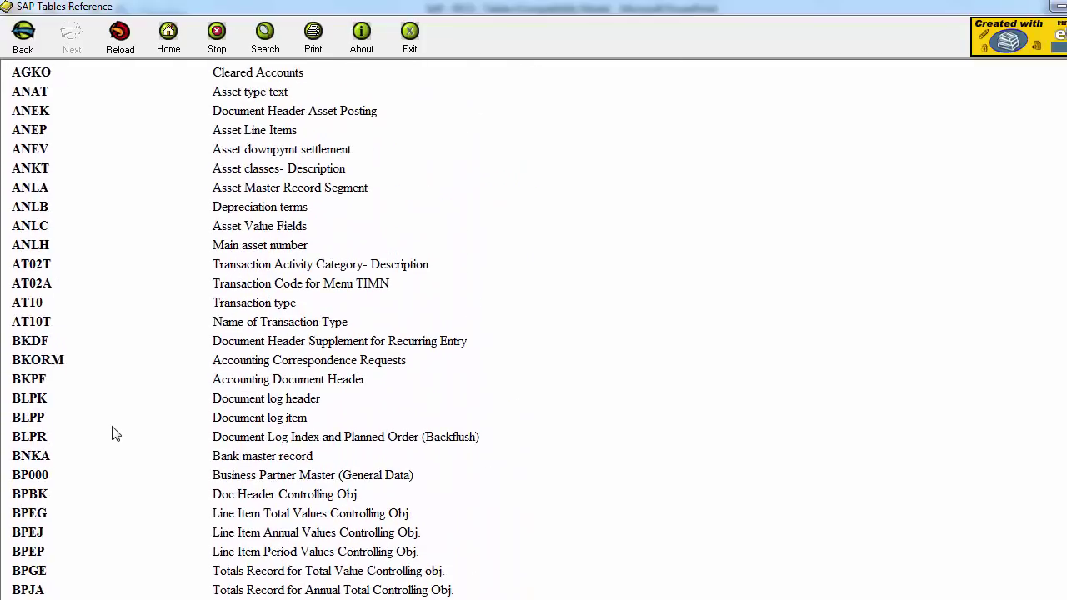
scroll(115, 433, "up", 1)
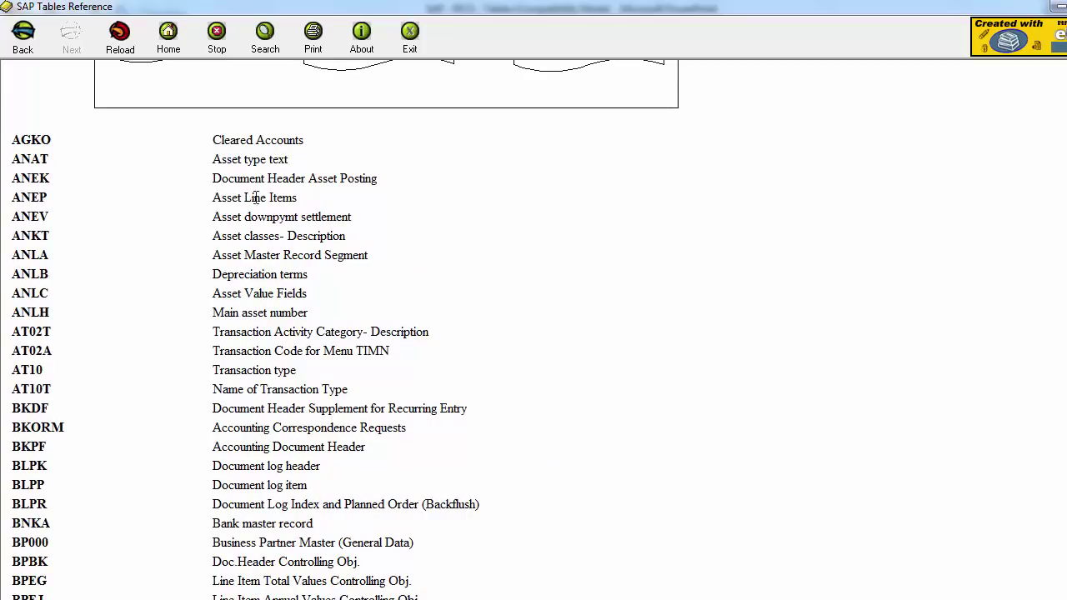
left_click_drag(214, 178, 364, 177)
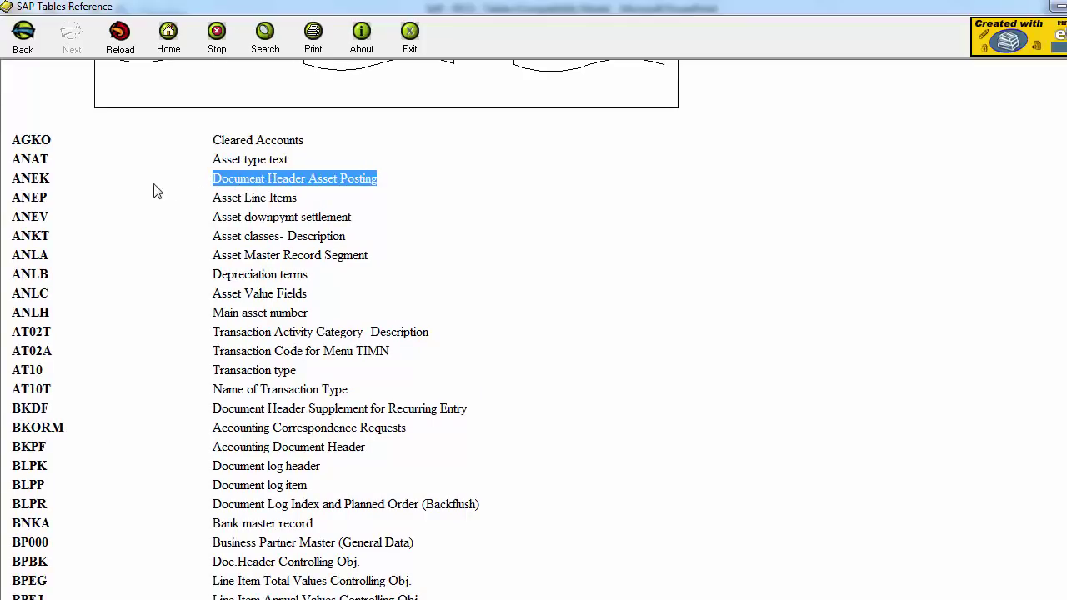
left_click_drag(13, 179, 378, 206)
left_click(387, 214)
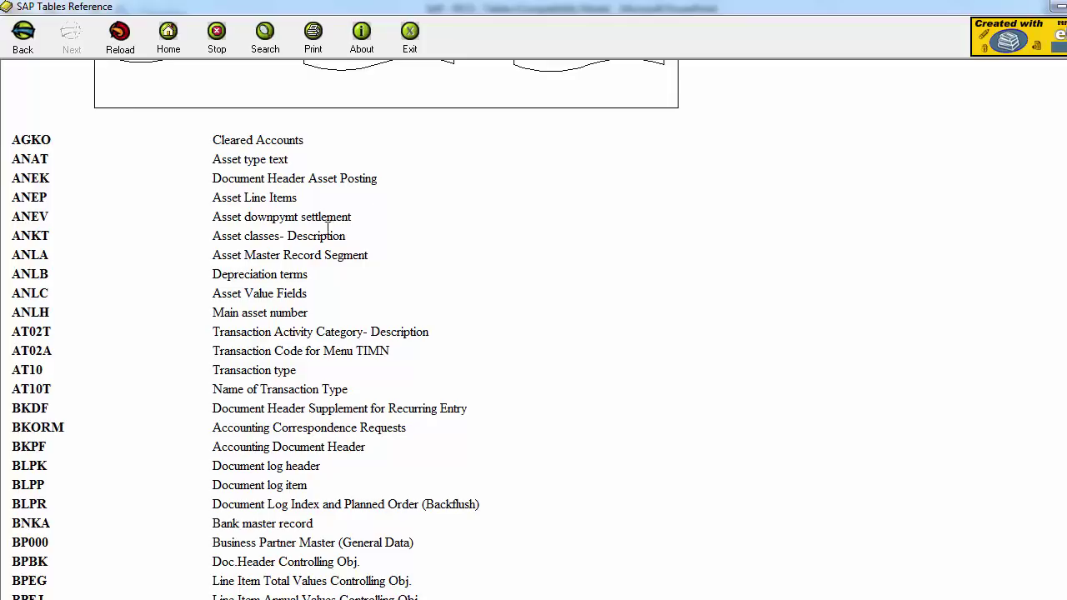
left_click_drag(215, 282, 321, 291)
left_click_drag(220, 221, 364, 208)
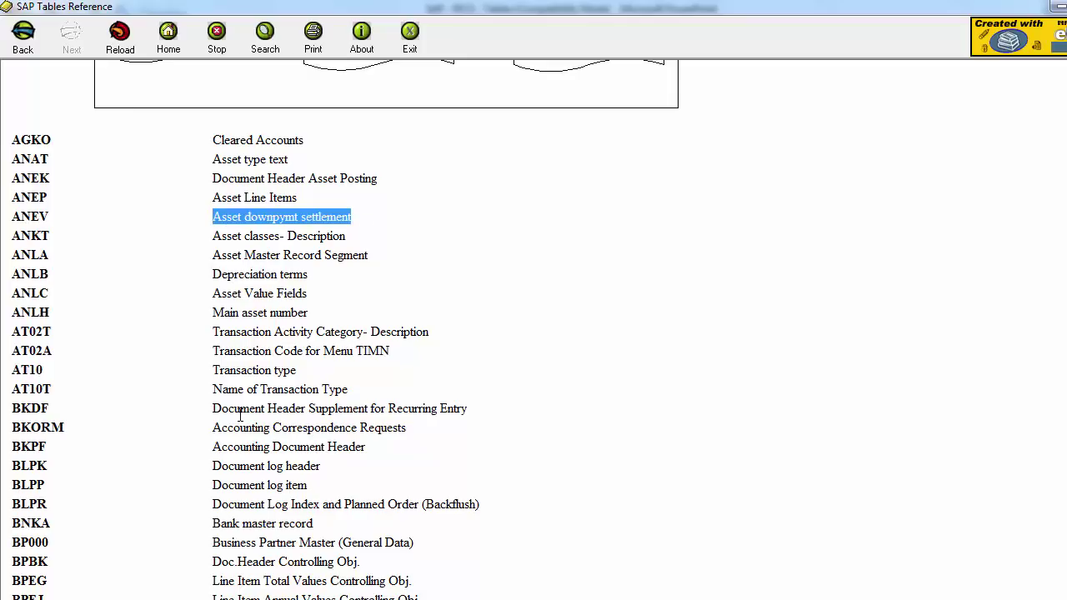
Highlight the Accounting Document Header description and its BKPF table name in the list.
left_click_drag(214, 449, 374, 442)
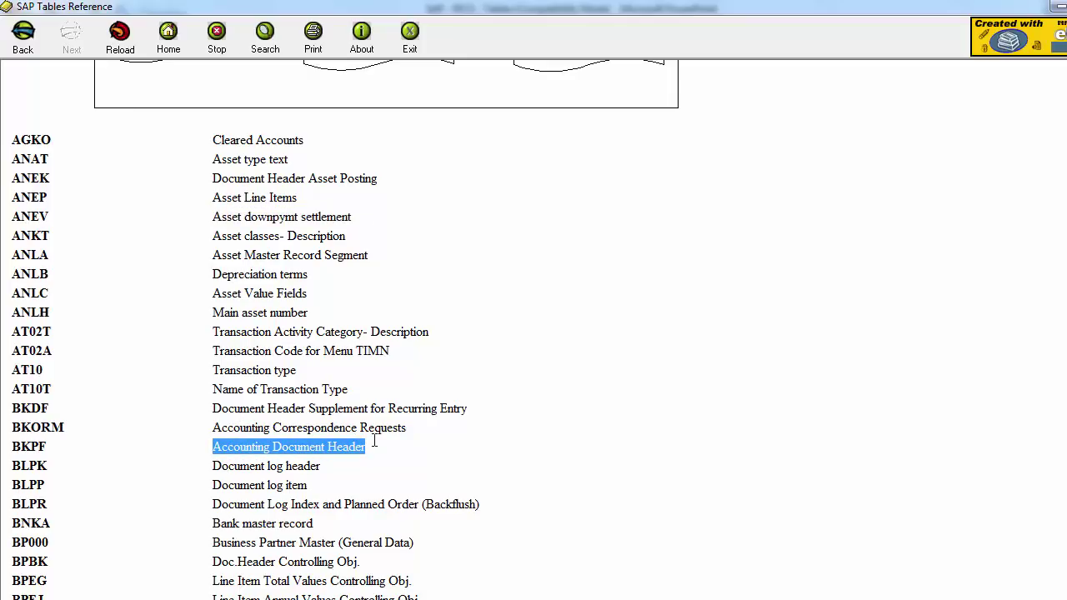
left_click(21, 449)
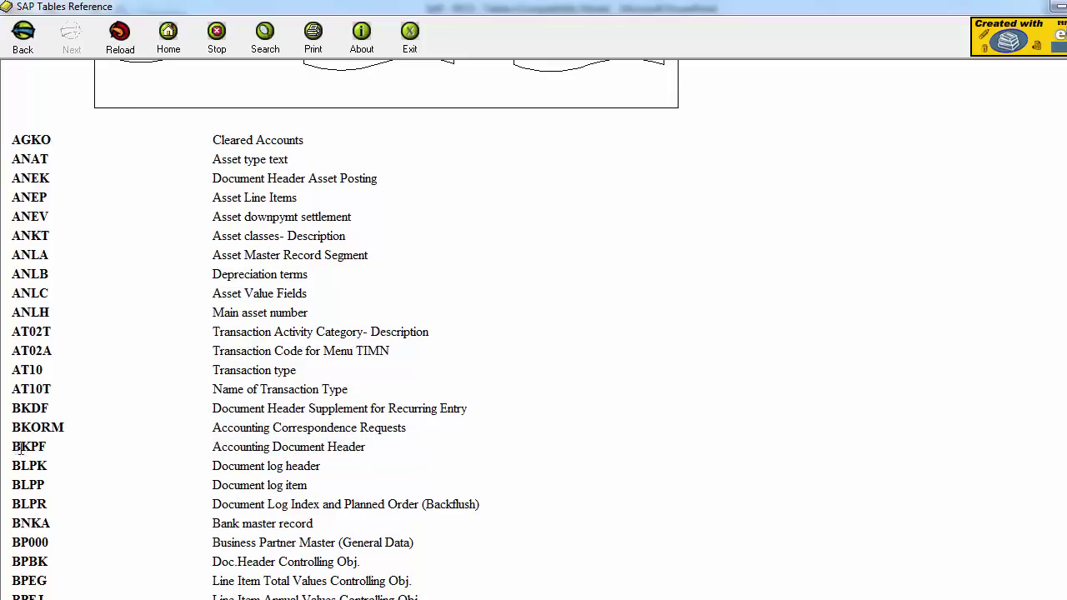
double_click(21, 448)
Mark the table names from BSEC to BSIK and highlight FEBEP, the Electronic Bank Statement Line Items table.
scroll(49, 500, "down", 8)
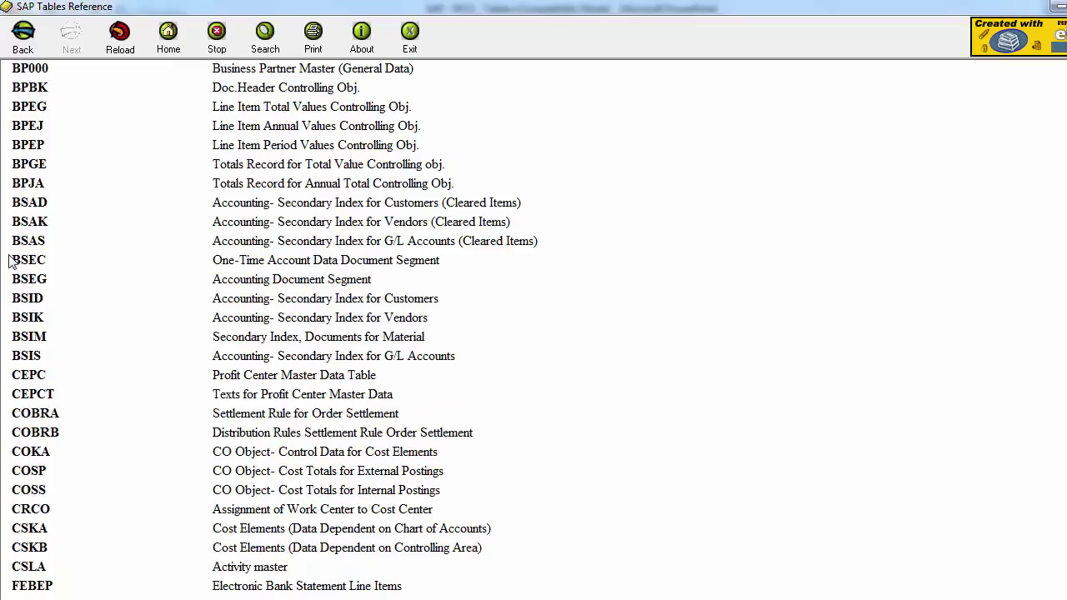
left_click(40, 263, "shift")
left_click(206, 266)
left_click_drag(17, 259, 36, 320)
left_click(16, 304)
left_click(16, 377)
scroll(16, 543, "down", 5)
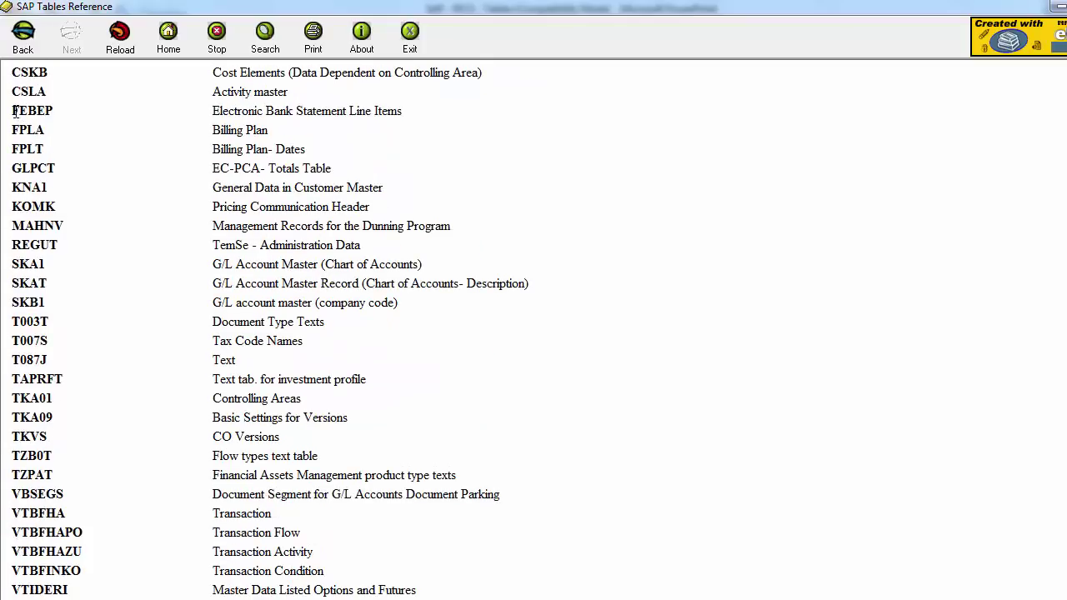
left_click_drag(15, 111, 77, 112)
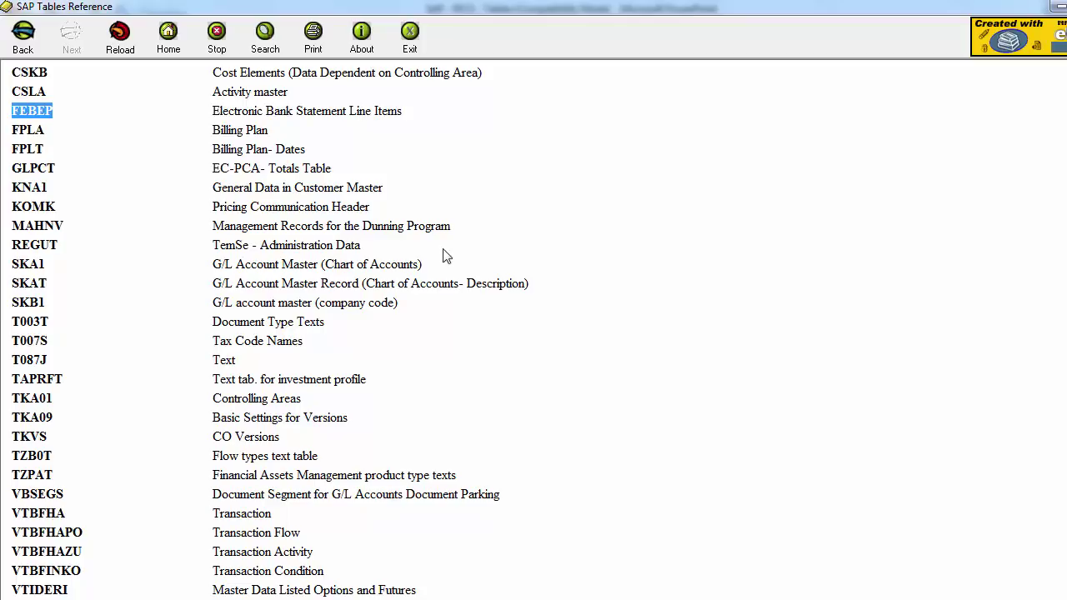
Leave the tables reference for PowerPoint and switch on to the SAP Display Document: Data Entry View window.
key("alt+Tab")
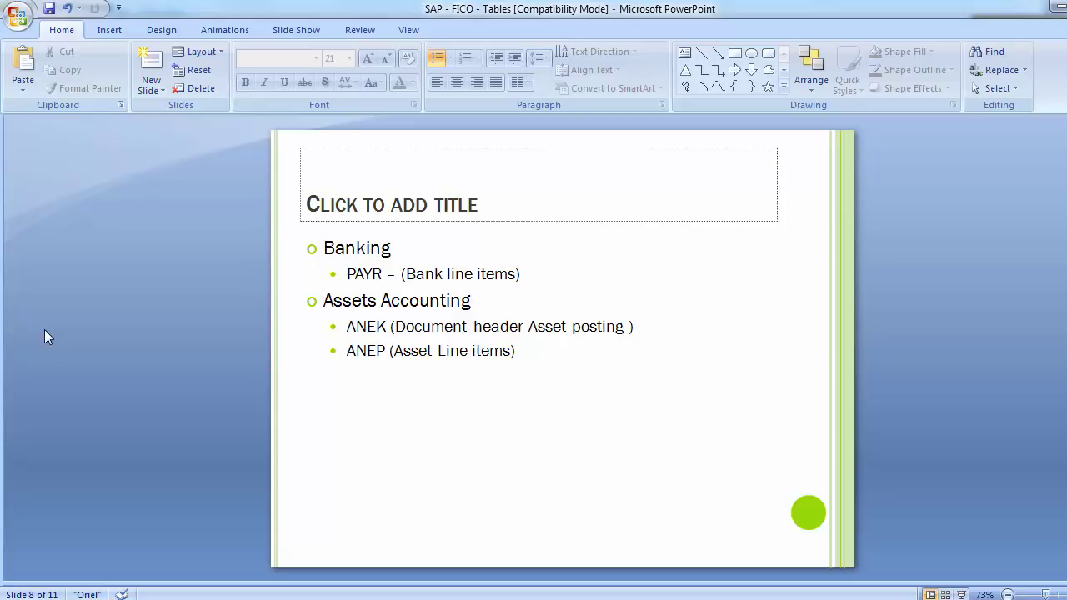
mouse_move(486, 599)
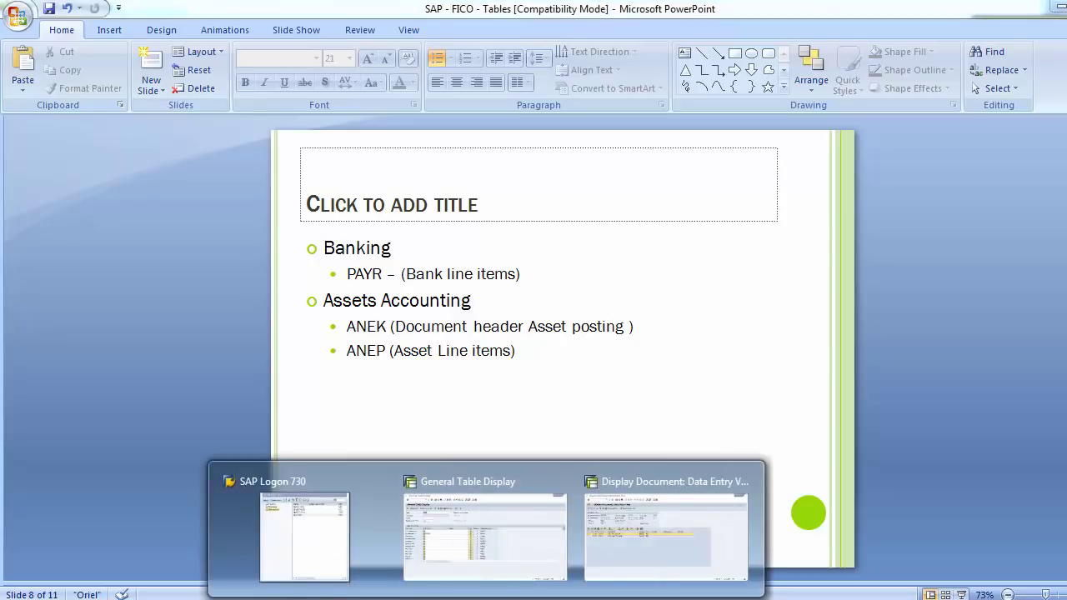
left_click(652, 501)
left_click(265, 413)
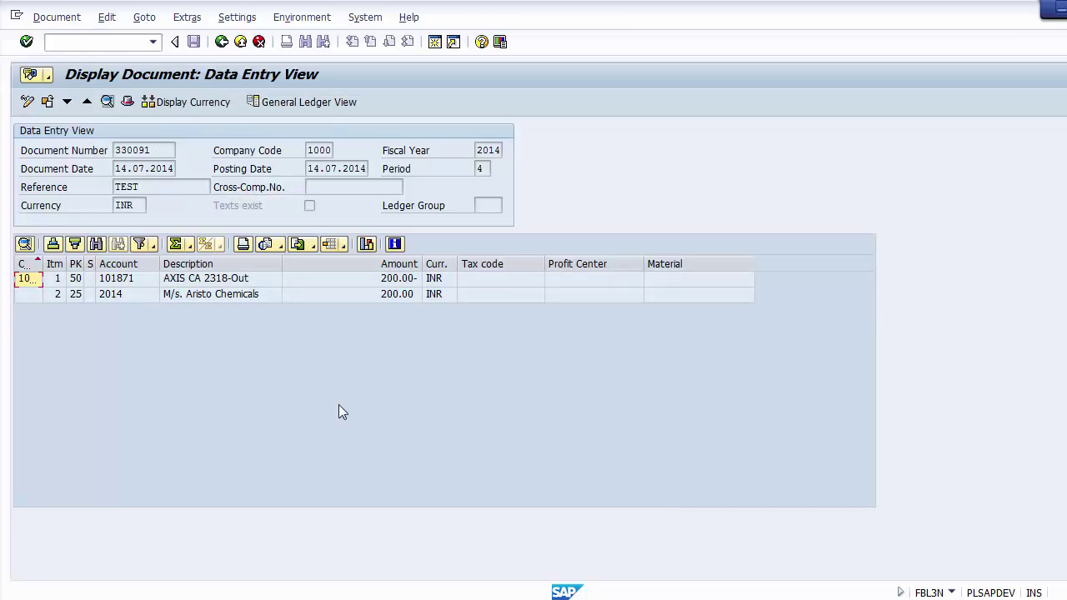
Open the technical information for the Document Date field and move its window up so all of it shows.
left_click(157, 150)
left_click(158, 168)
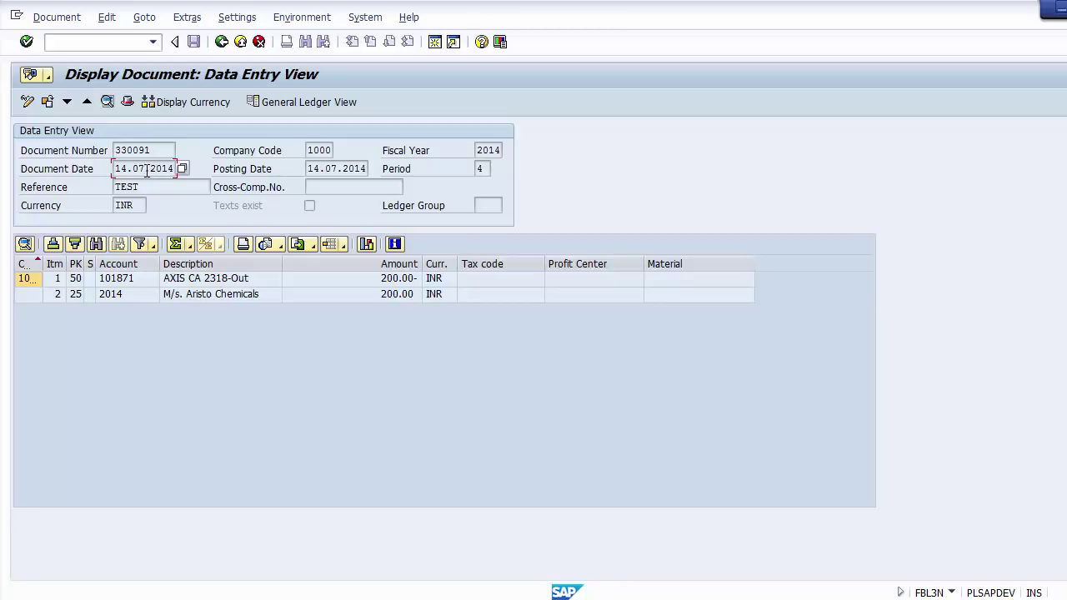
key("Return")
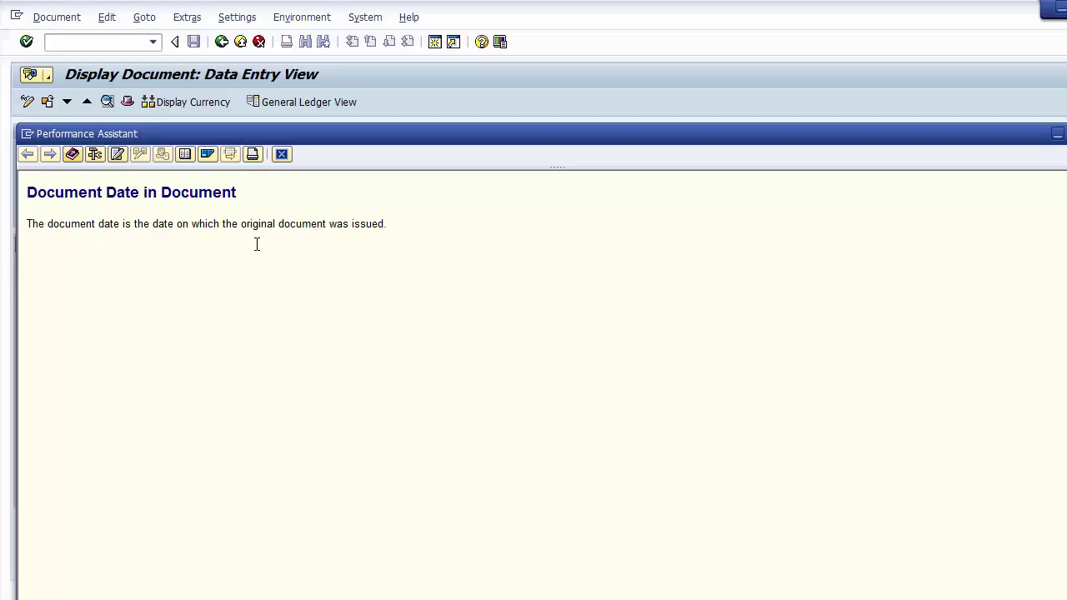
left_click(95, 155)
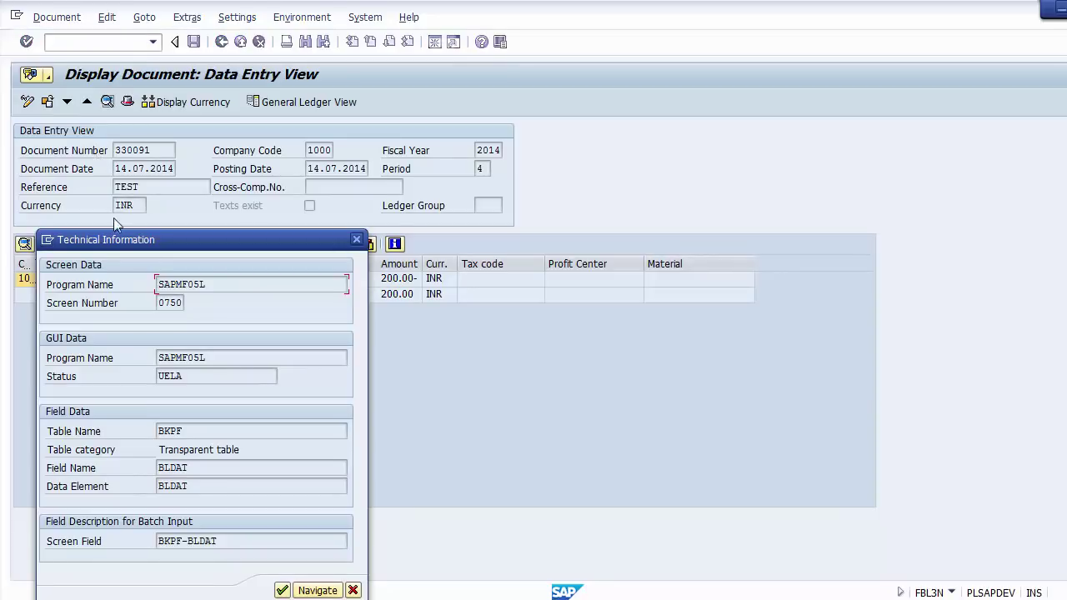
left_click_drag(119, 239, 136, 193)
mouse_move(134, 115)
left_mouse_down()
mouse_move(114, 96)
mouse_move(130, 98)
left_mouse_up()
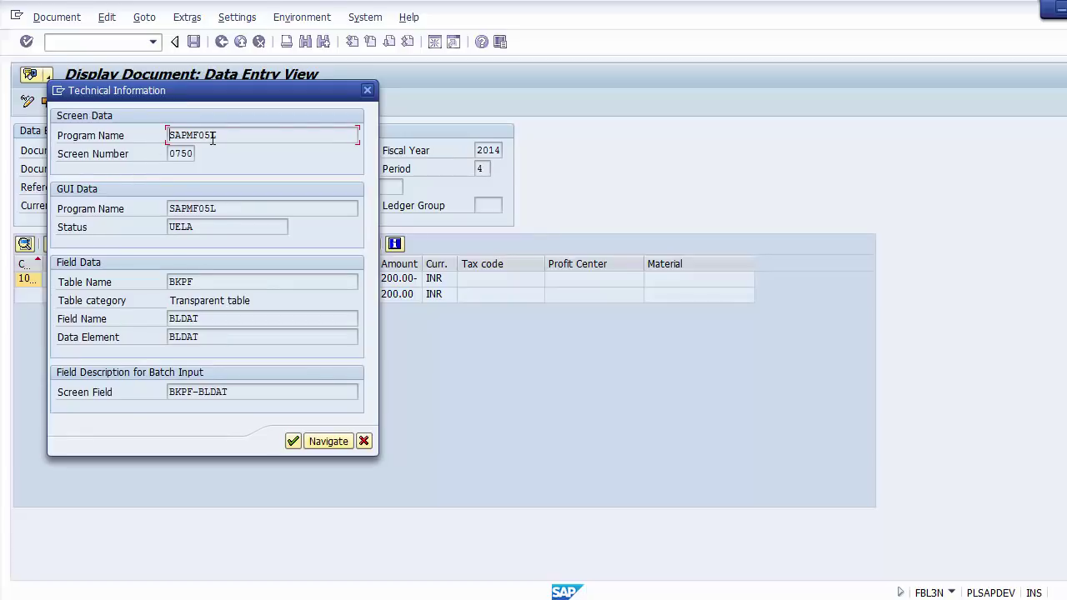
Highlight the program, table and field names in the Document Date technical information, and close it together with the field help.
left_click_drag(226, 135, 200, 158)
left_click_drag(202, 282, 167, 282)
left_click(79, 324)
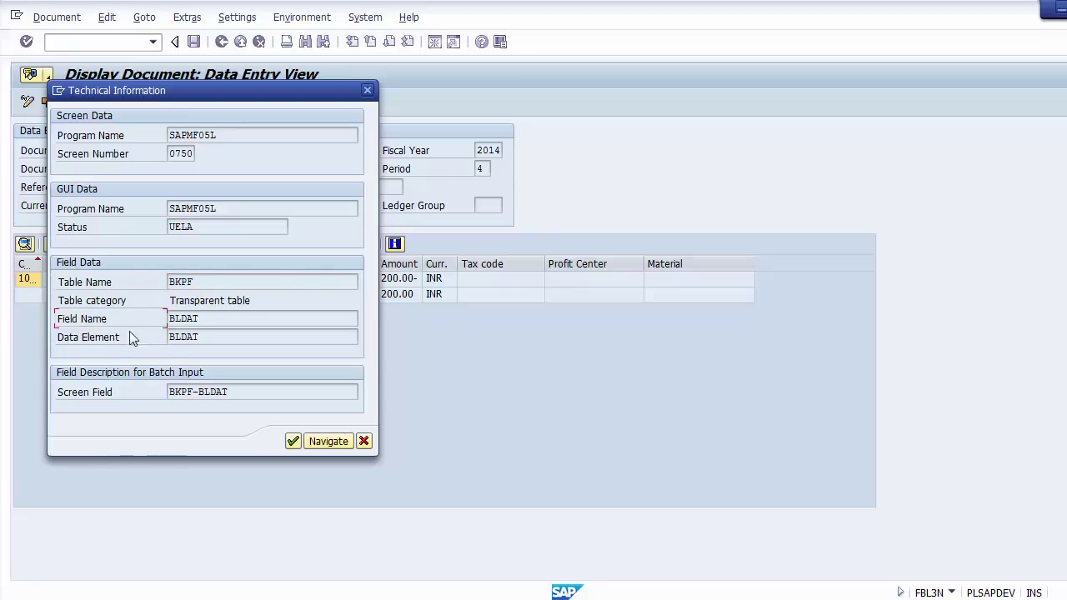
double_click(188, 319)
left_click_drag(160, 90, 467, 52)
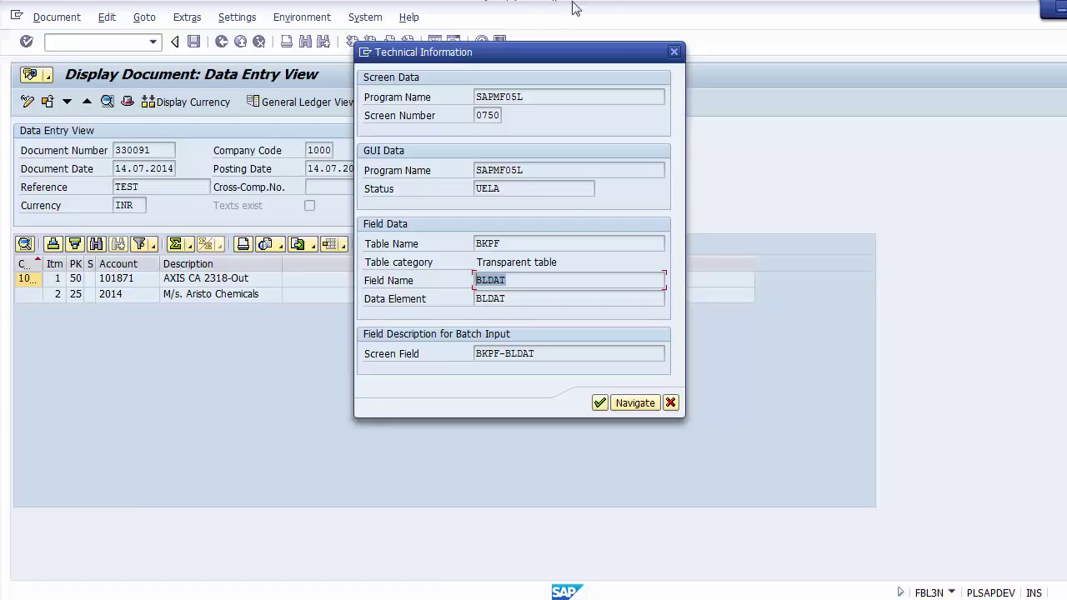
left_click_drag(519, 285, 448, 280)
left_click(671, 403)
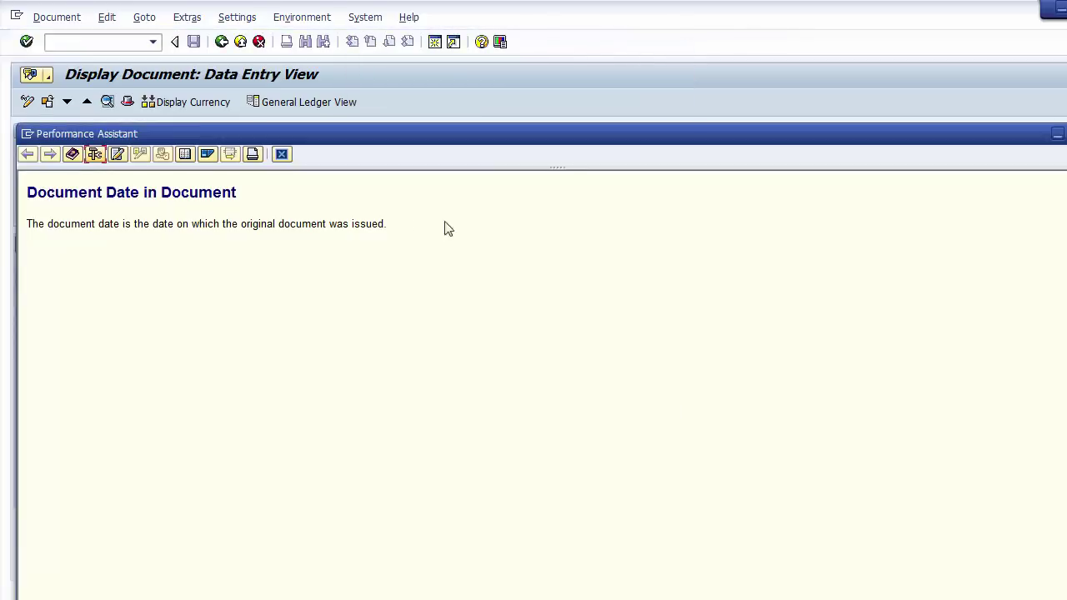
left_click(282, 155)
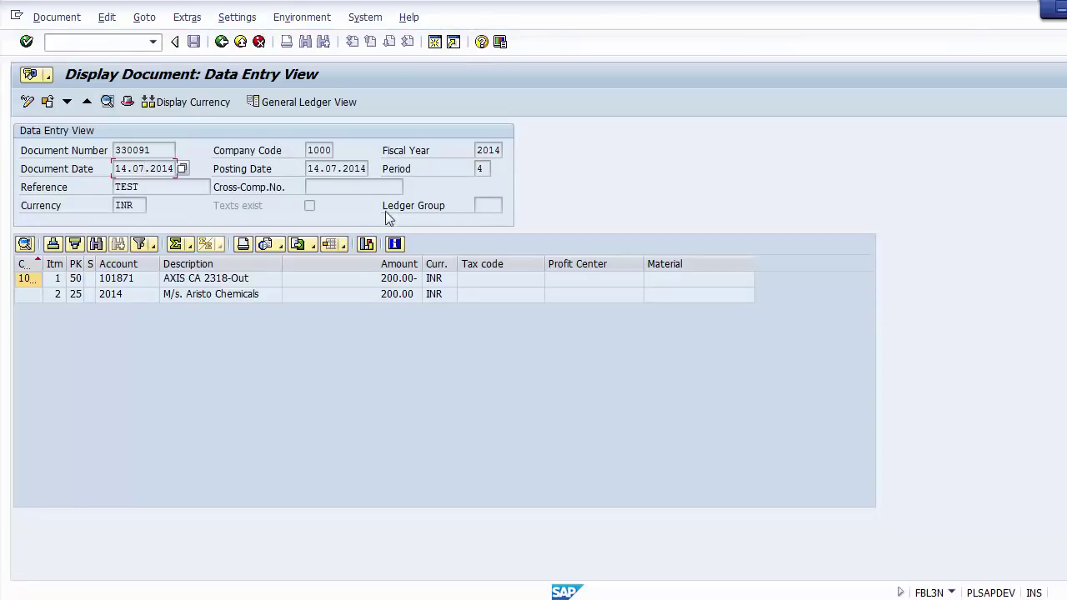
Open the technical information for the Amount field of the document's first line item.
left_click(347, 280)
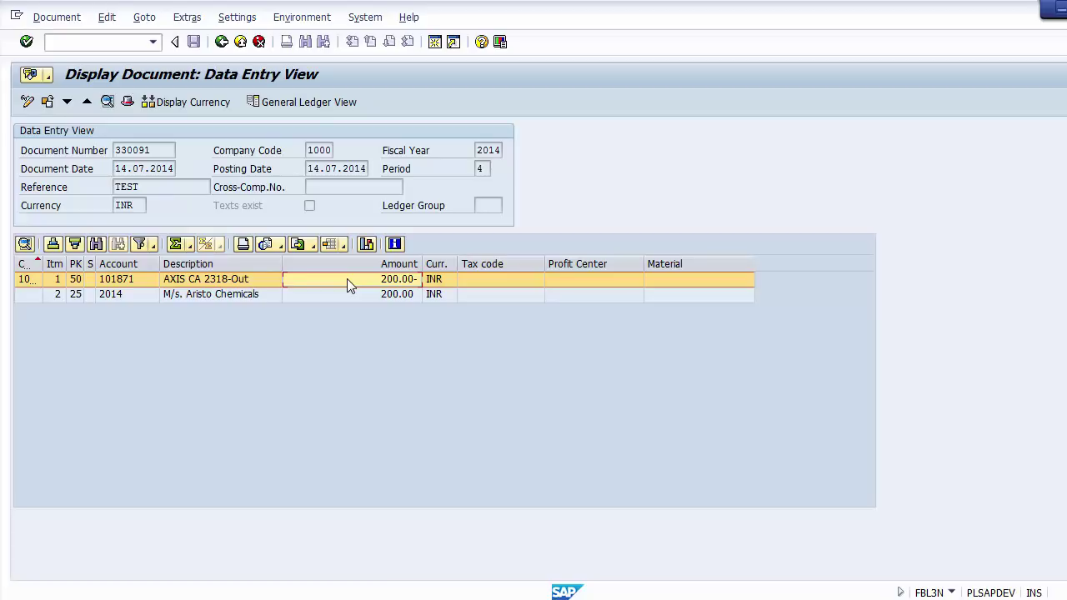
left_click(360, 297)
left_click(354, 281)
key("F1")
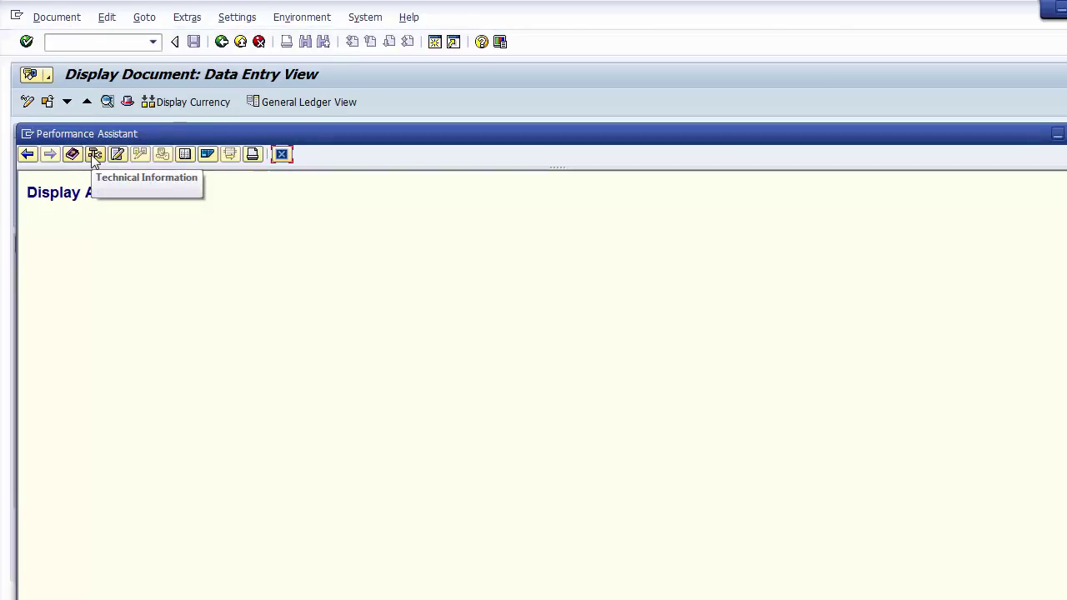
left_click(94, 155)
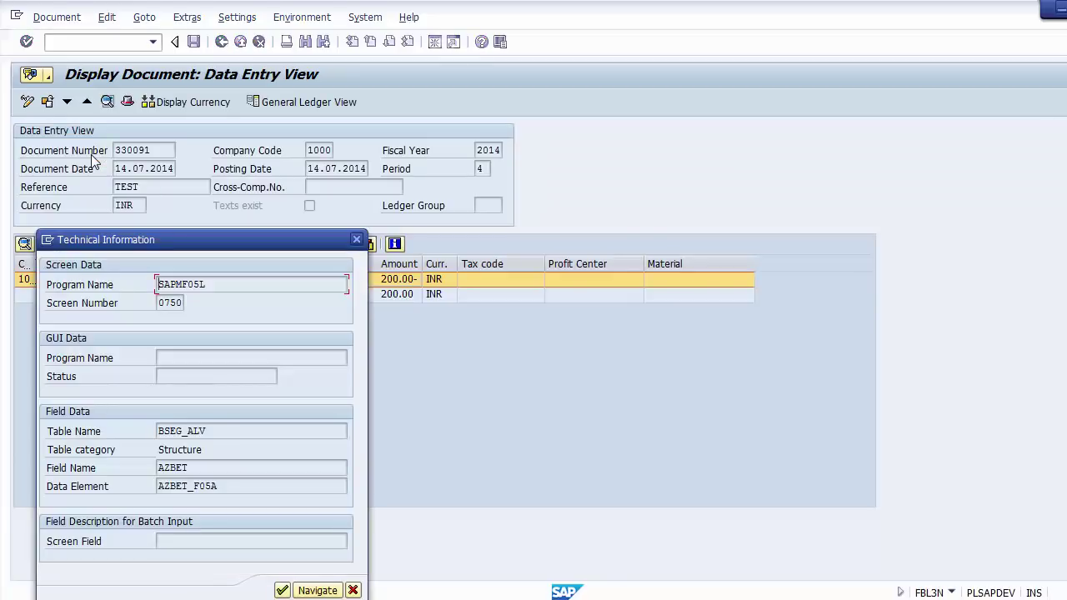
Highlight the table name and field name behind the amount, and close the technical information and the field help.
left_click(159, 432)
left_click_drag(160, 432, 182, 432)
left_click_drag(189, 468, 152, 467)
left_click(152, 471)
left_click(356, 240)
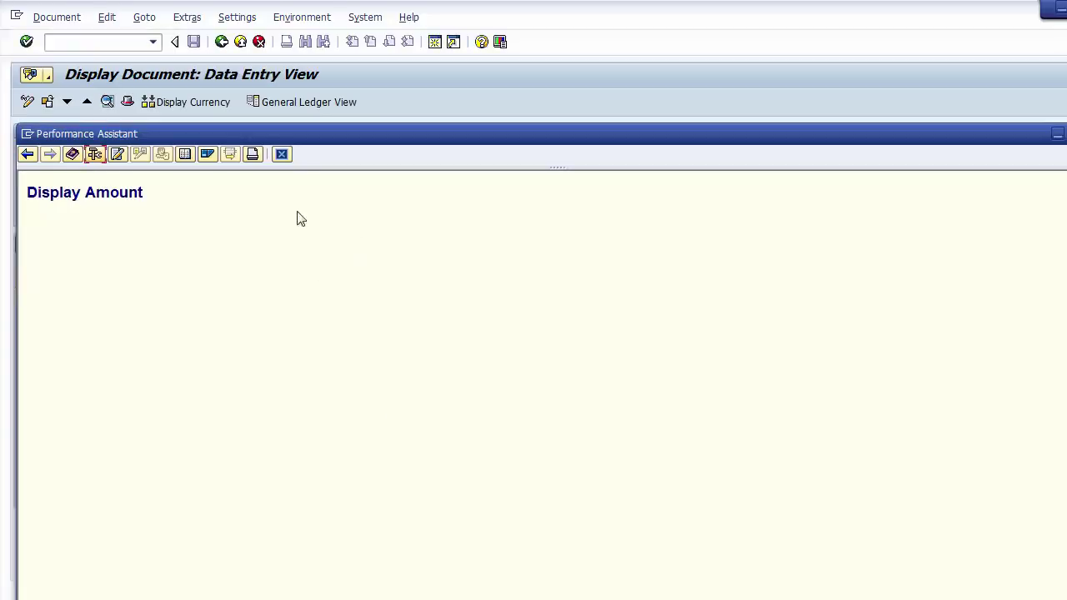
left_click(282, 154)
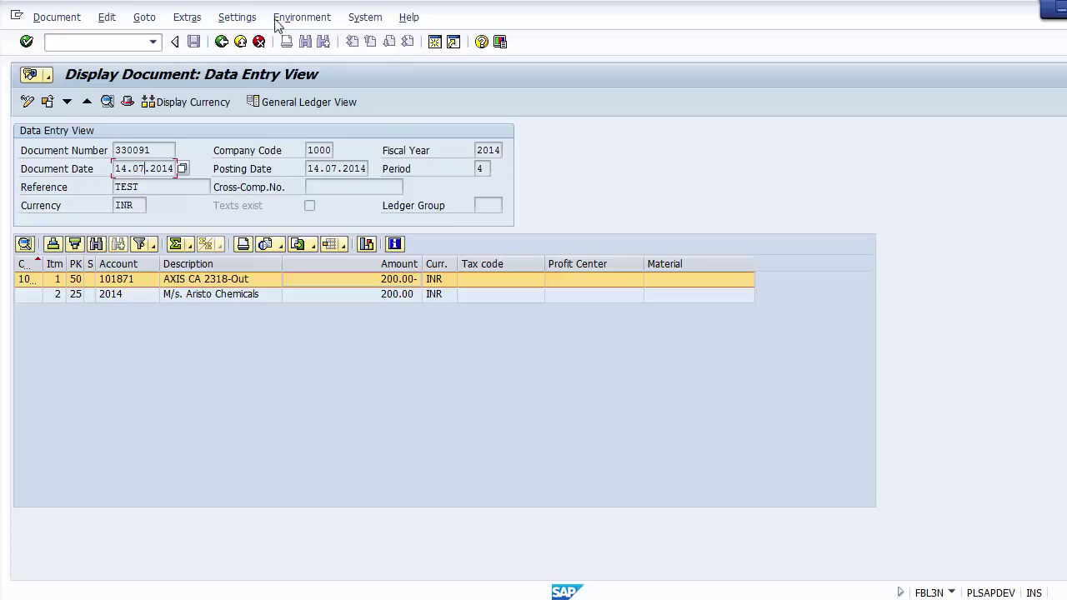
Exit the document display and the G/L account line item selection back to the SAP Easy Access screen.
left_click(238, 43)
left_click(239, 43)
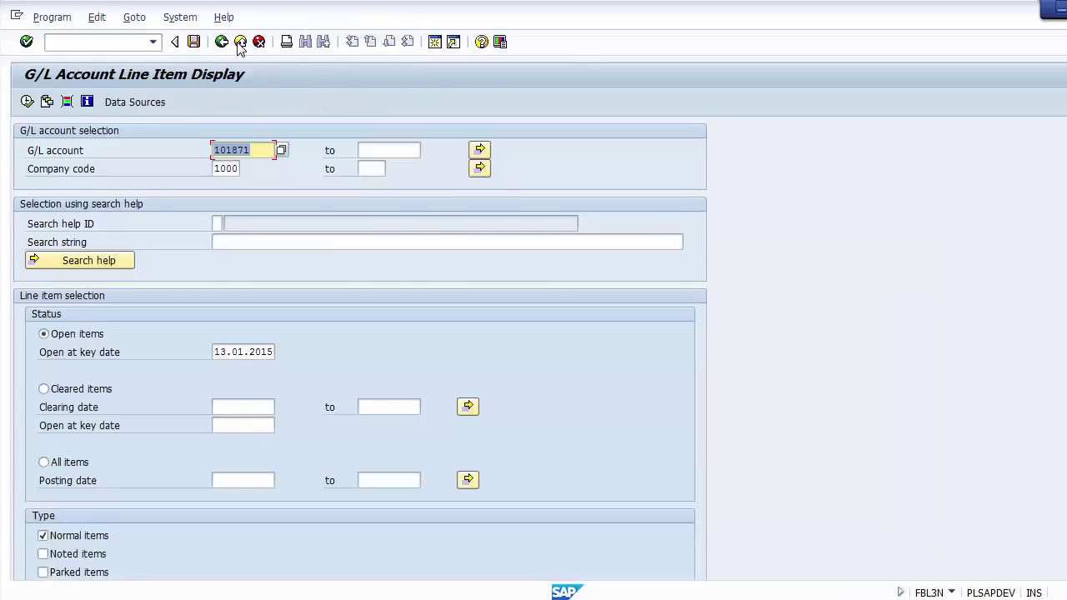
left_click(239, 43)
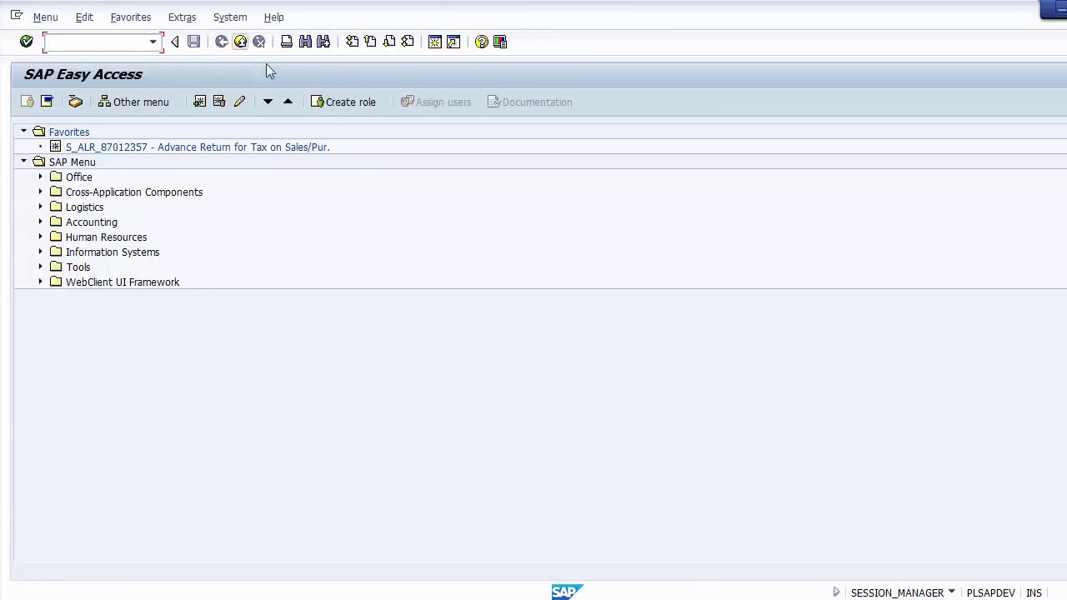
Switch to PowerPoint and review the slides on table types, master data and transaction data, ending on the Functional Specification overview slide.
key("alt+Tab")
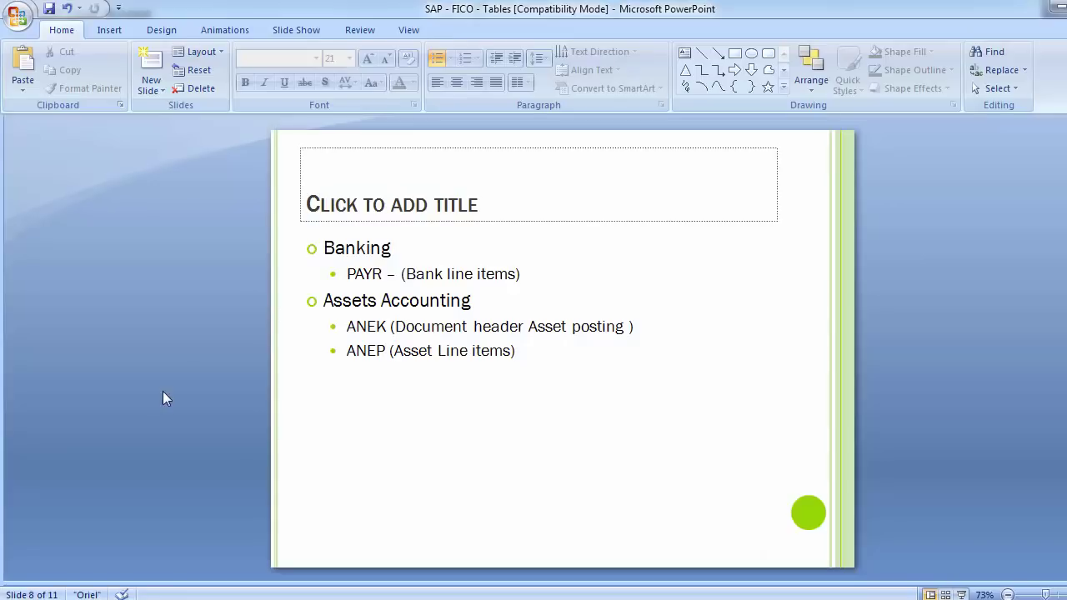
key("Page_Up")
key("Page_Up")
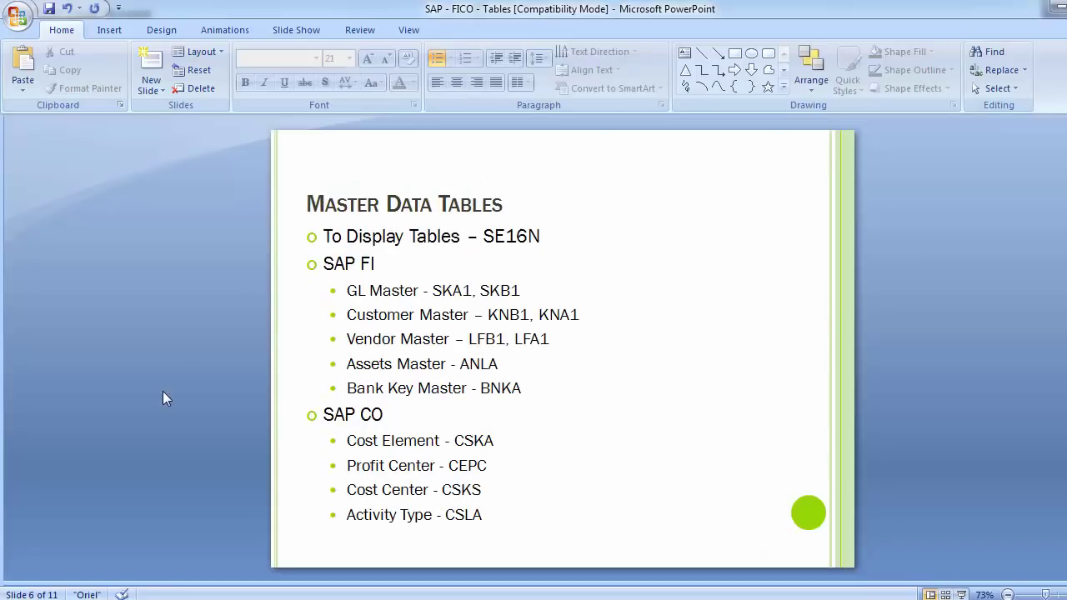
key("Page_Down")
key("Page_Up")
key("Page_Up")
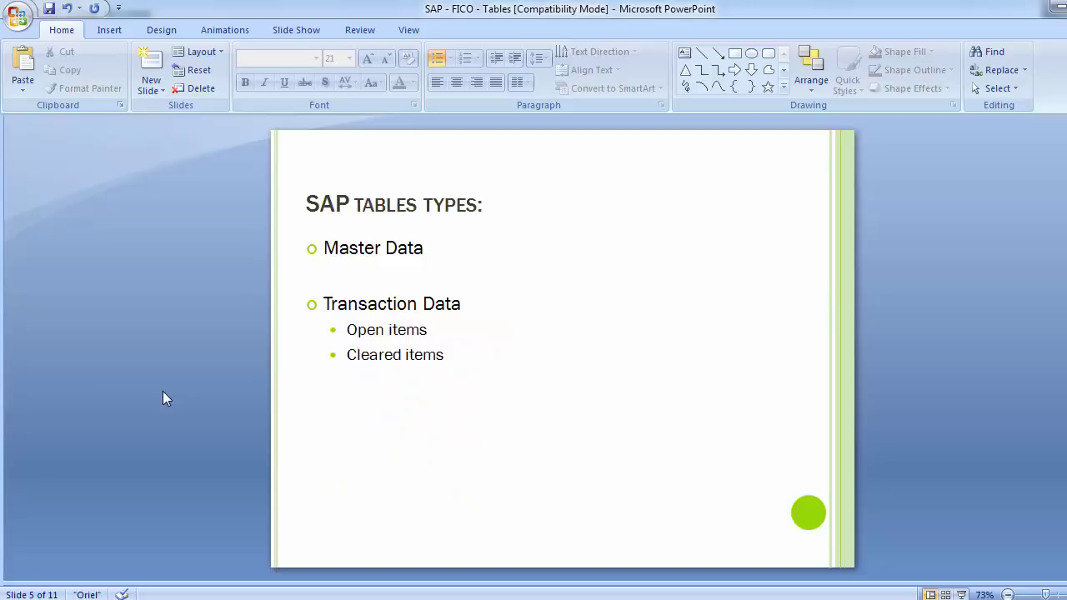
key("Page_Down")
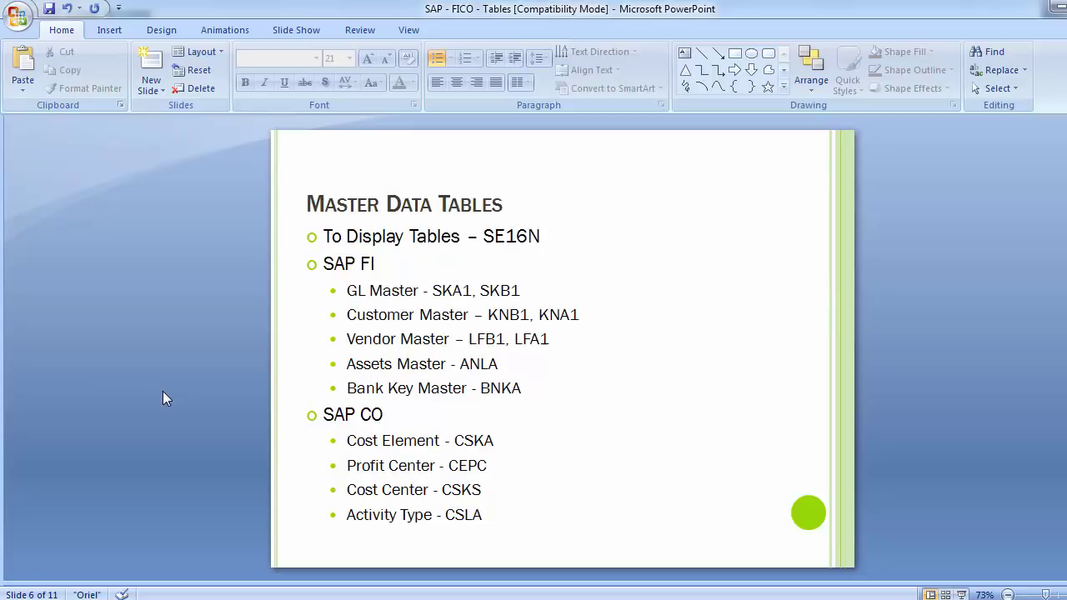
key("Page_Down")
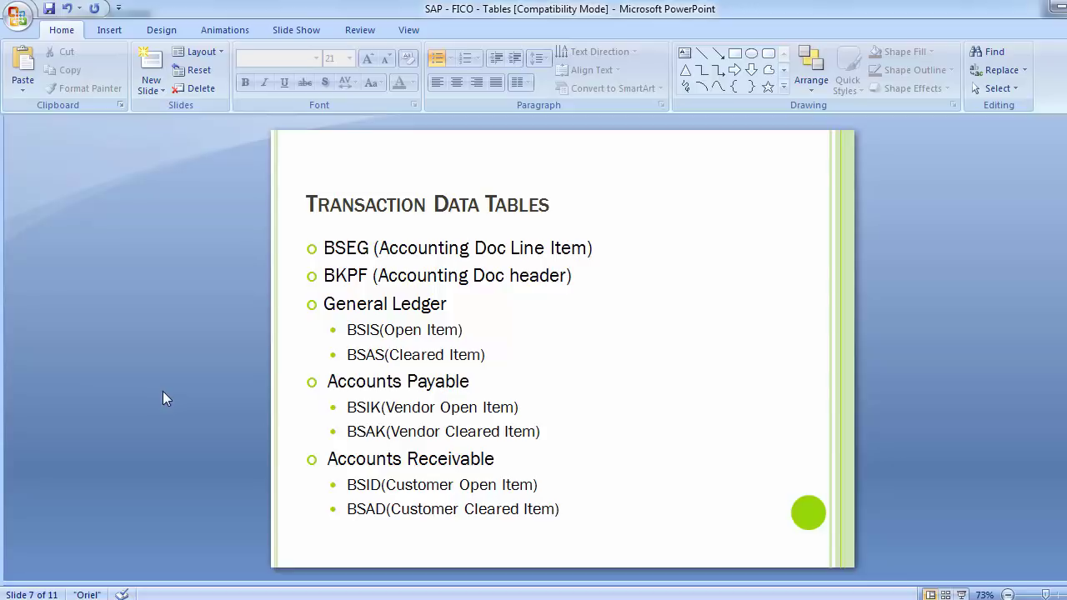
key("Page_Down")
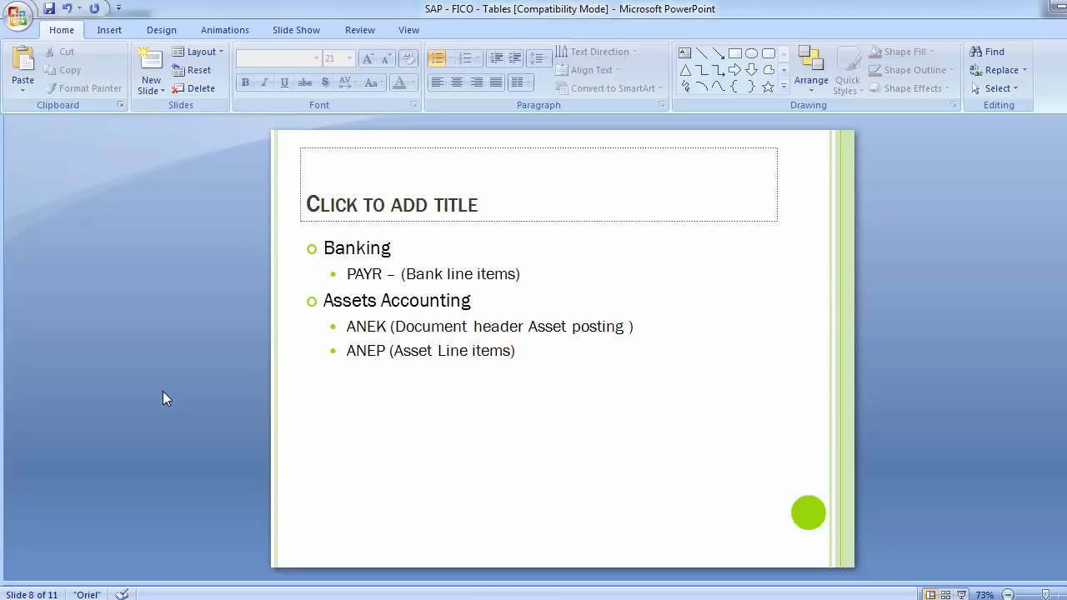
key("Page_Down")
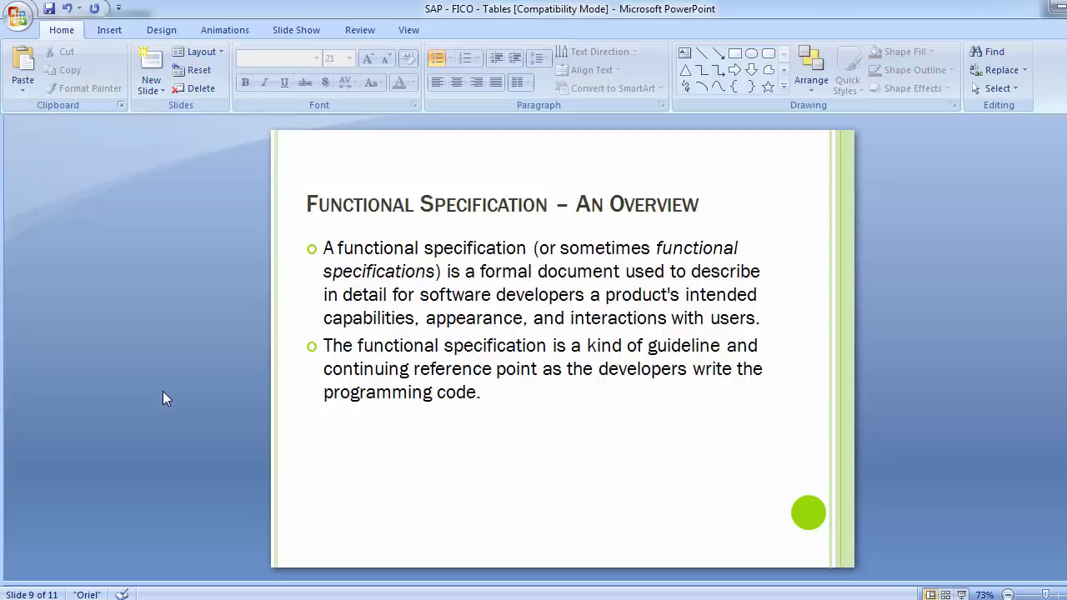